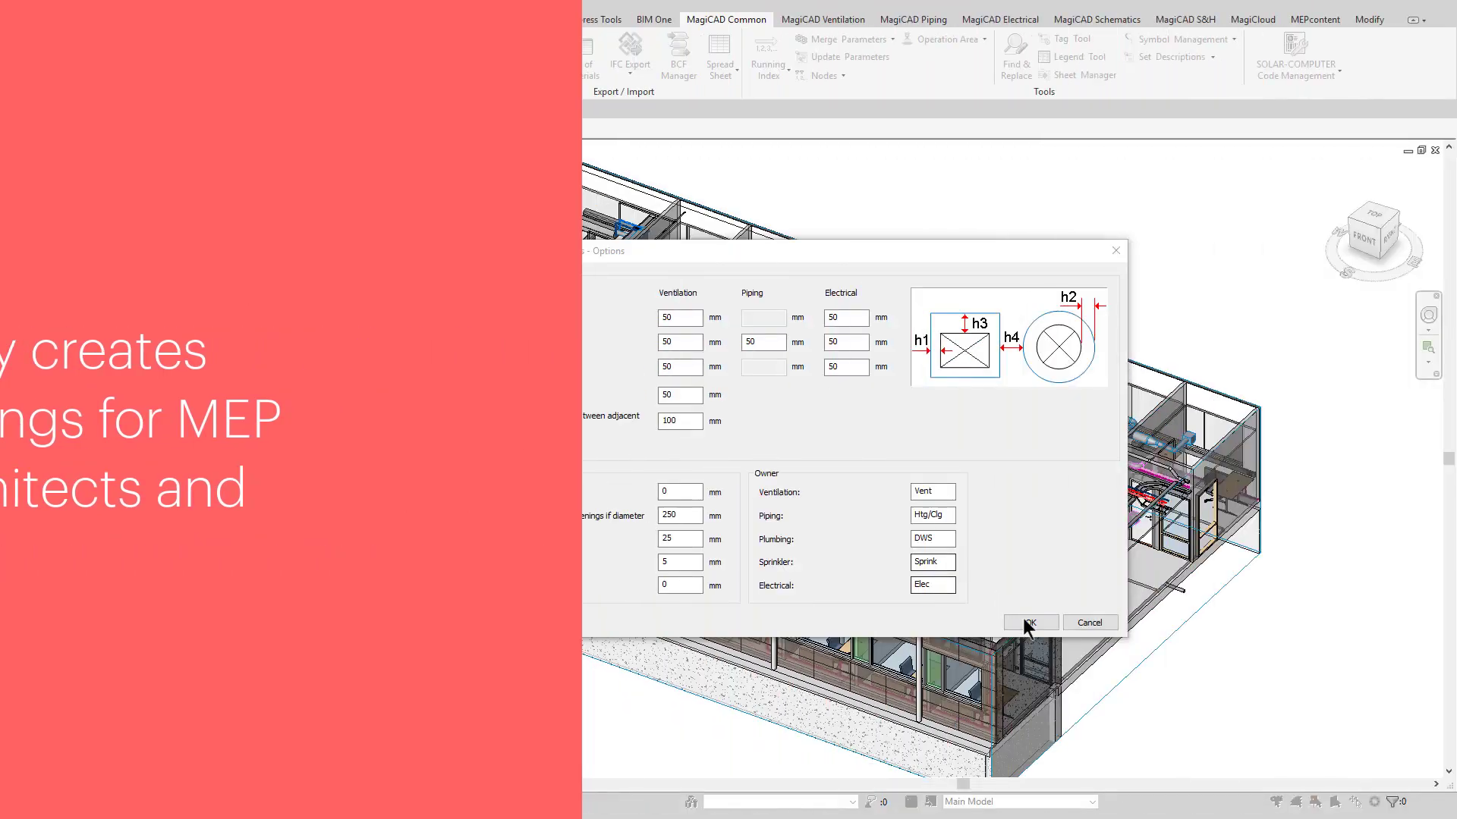
# Accept the opening options and create builderswork opening provisions for the current view, using all structural models and the selected category filters.
pyautogui.click(1034, 621)
pyautogui.click(1020, 625)
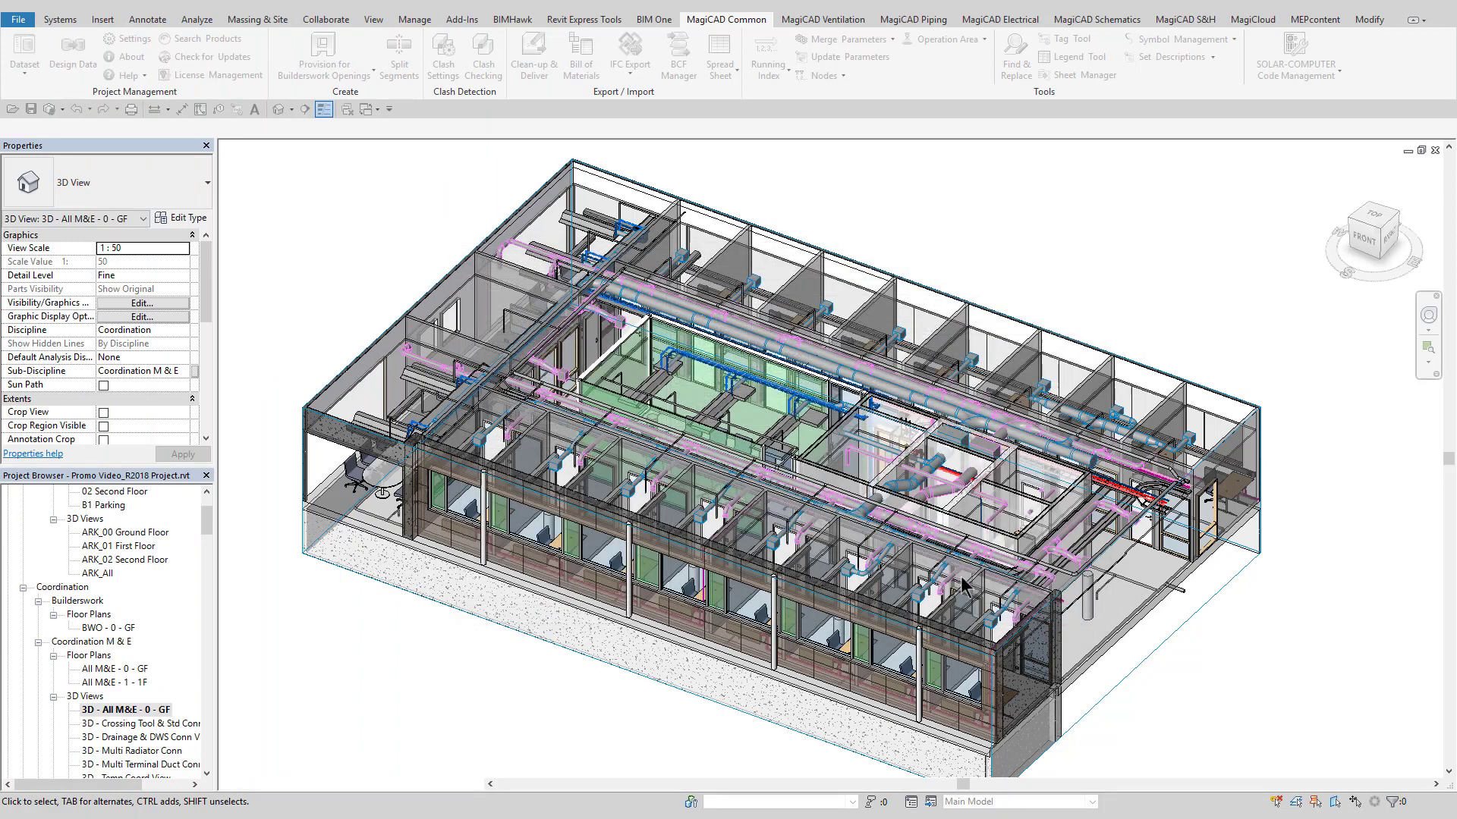
pyautogui.click(322, 55)
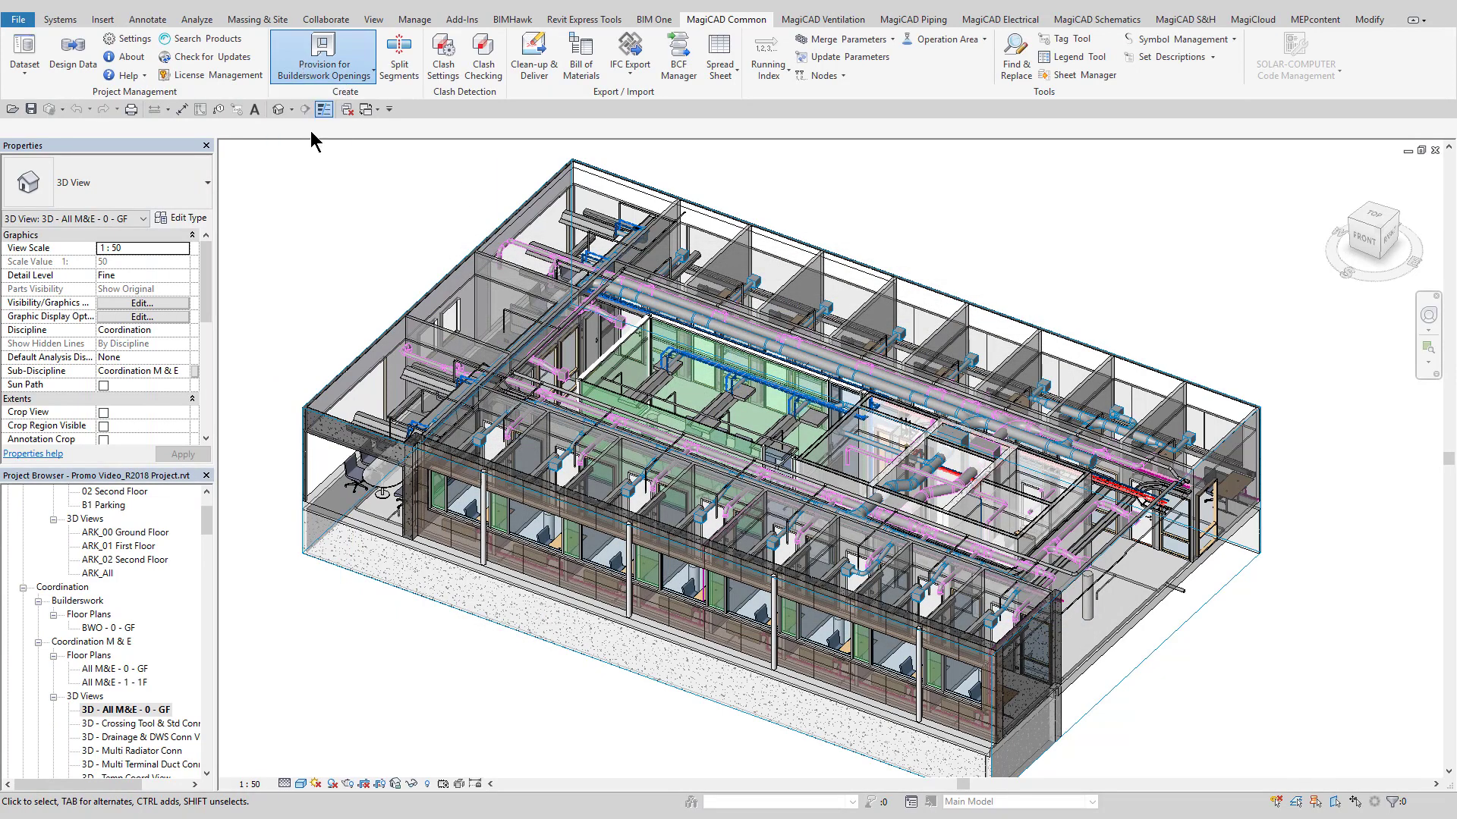
pyautogui.click(768, 478)
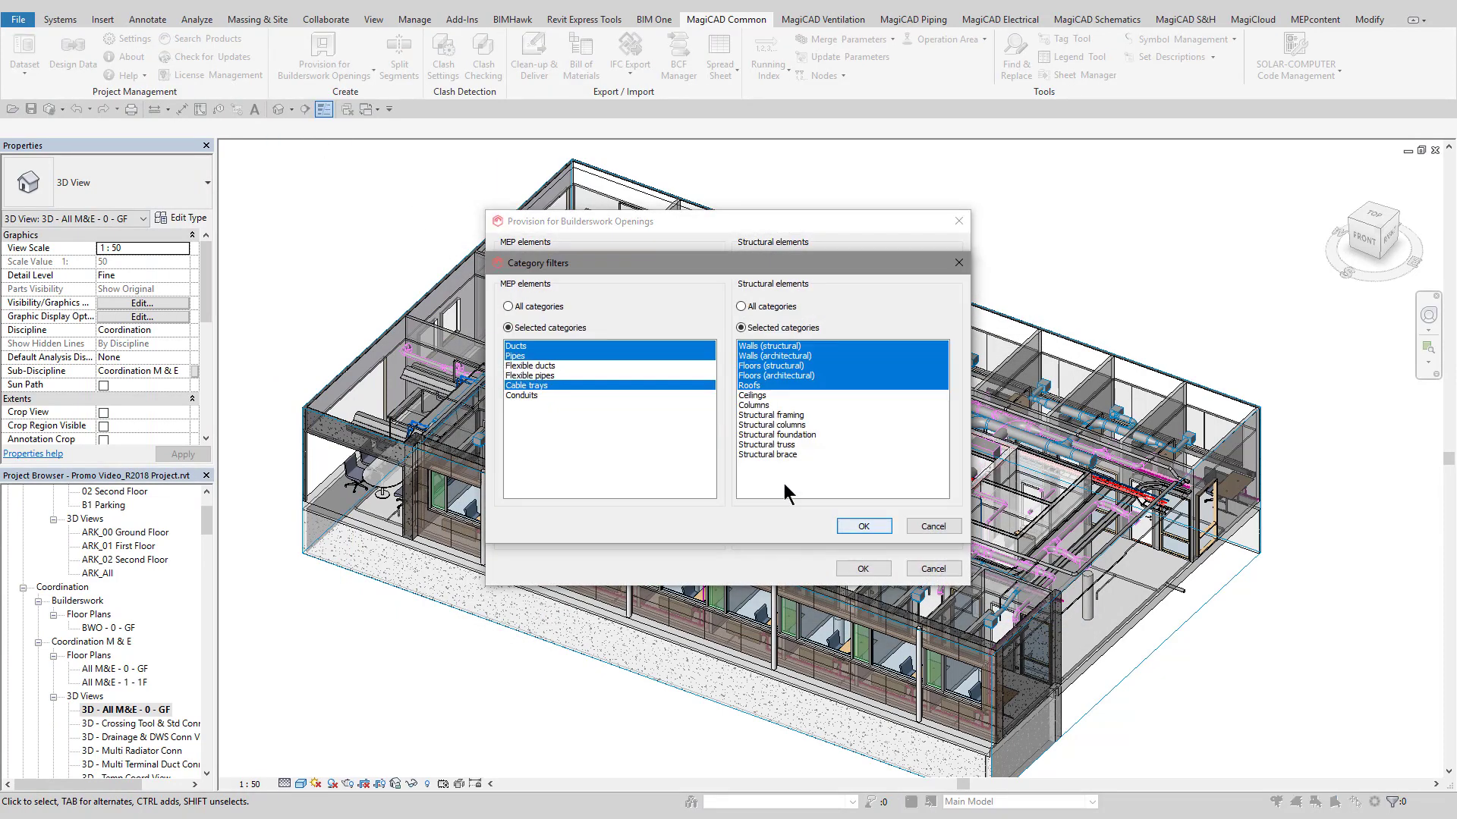
pyautogui.click(863, 526)
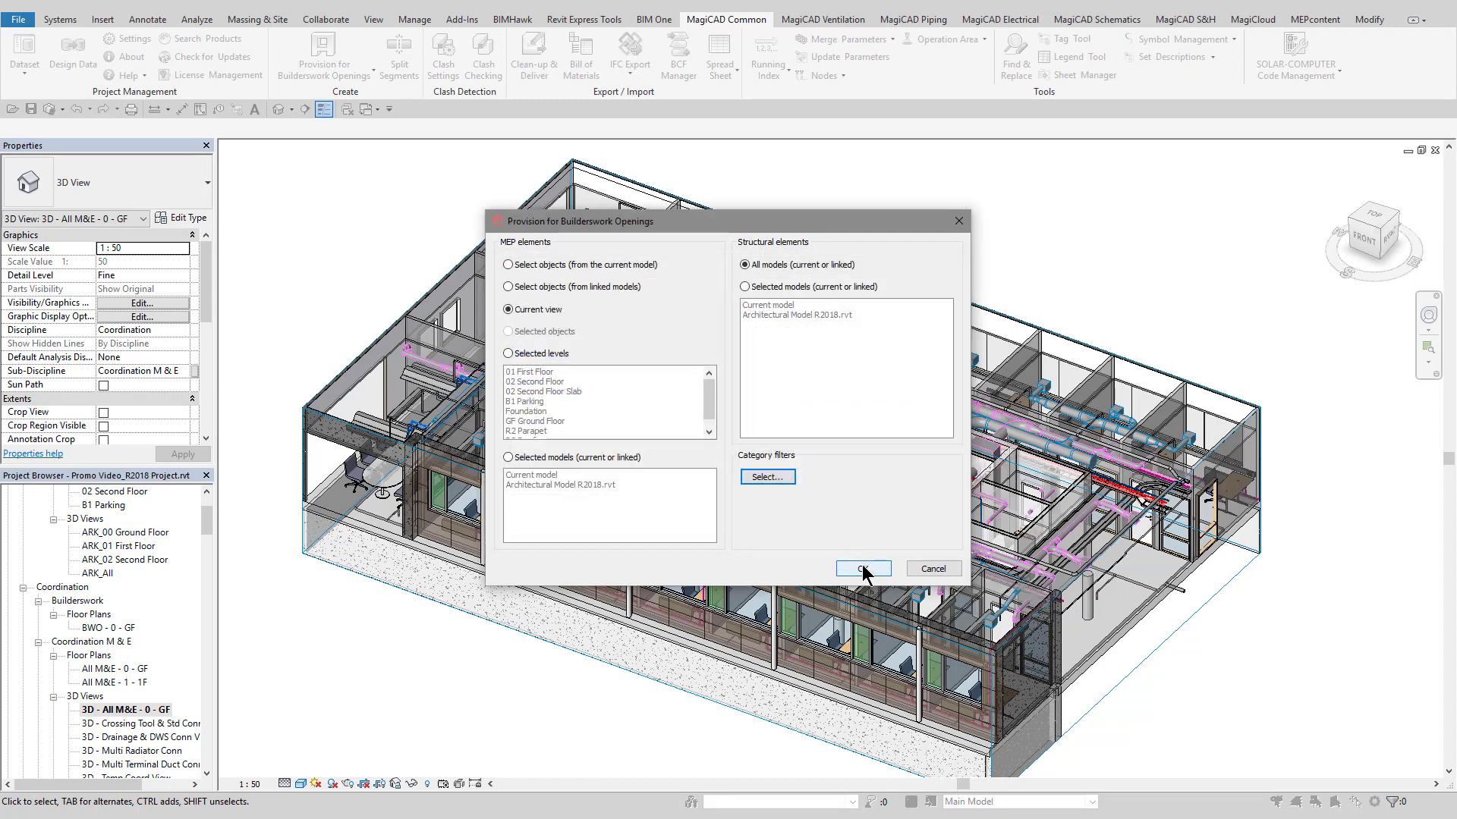
pyautogui.click(863, 569)
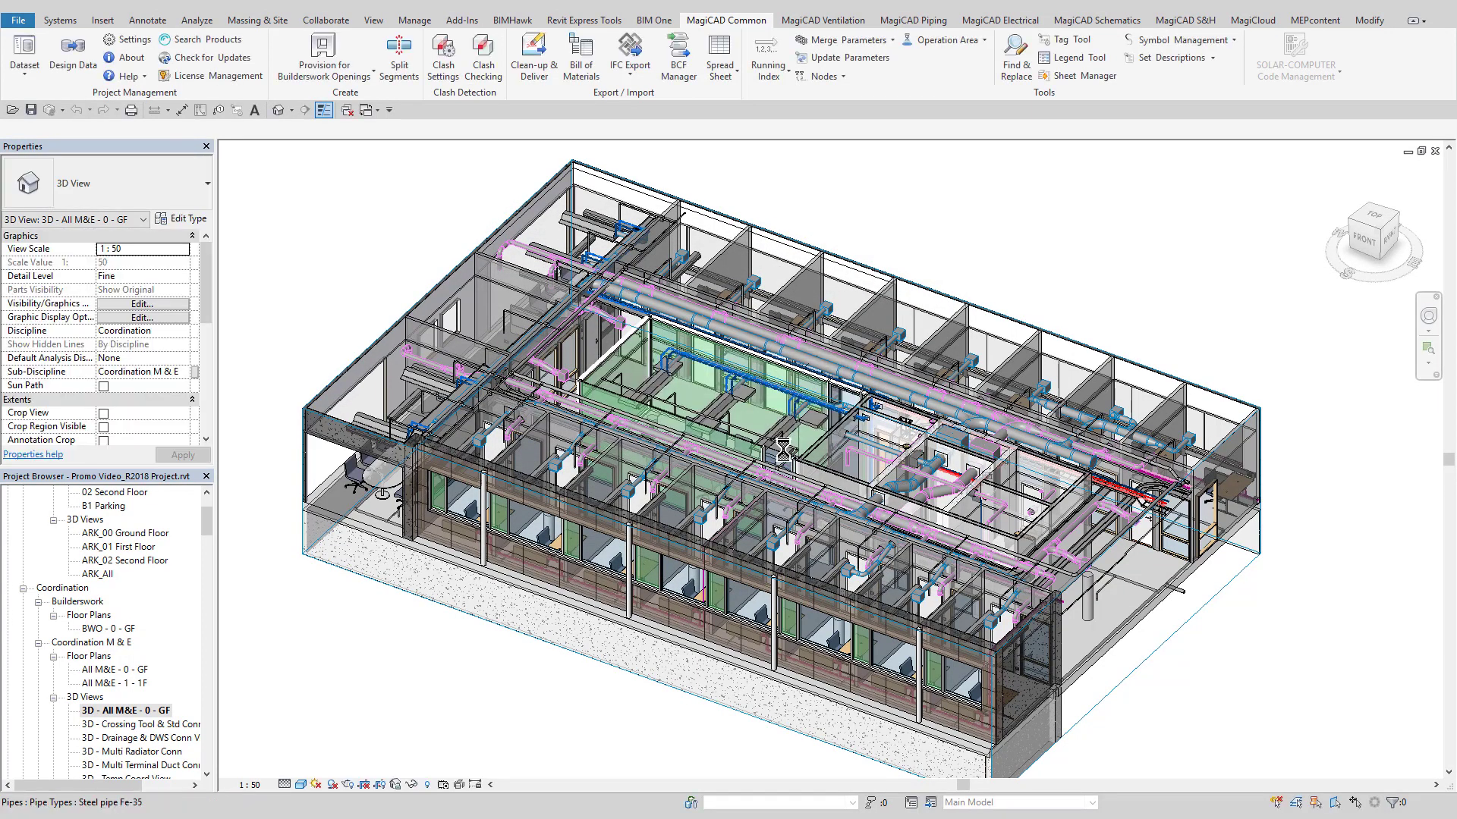
pyautogui.scroll(5, 797, 463)
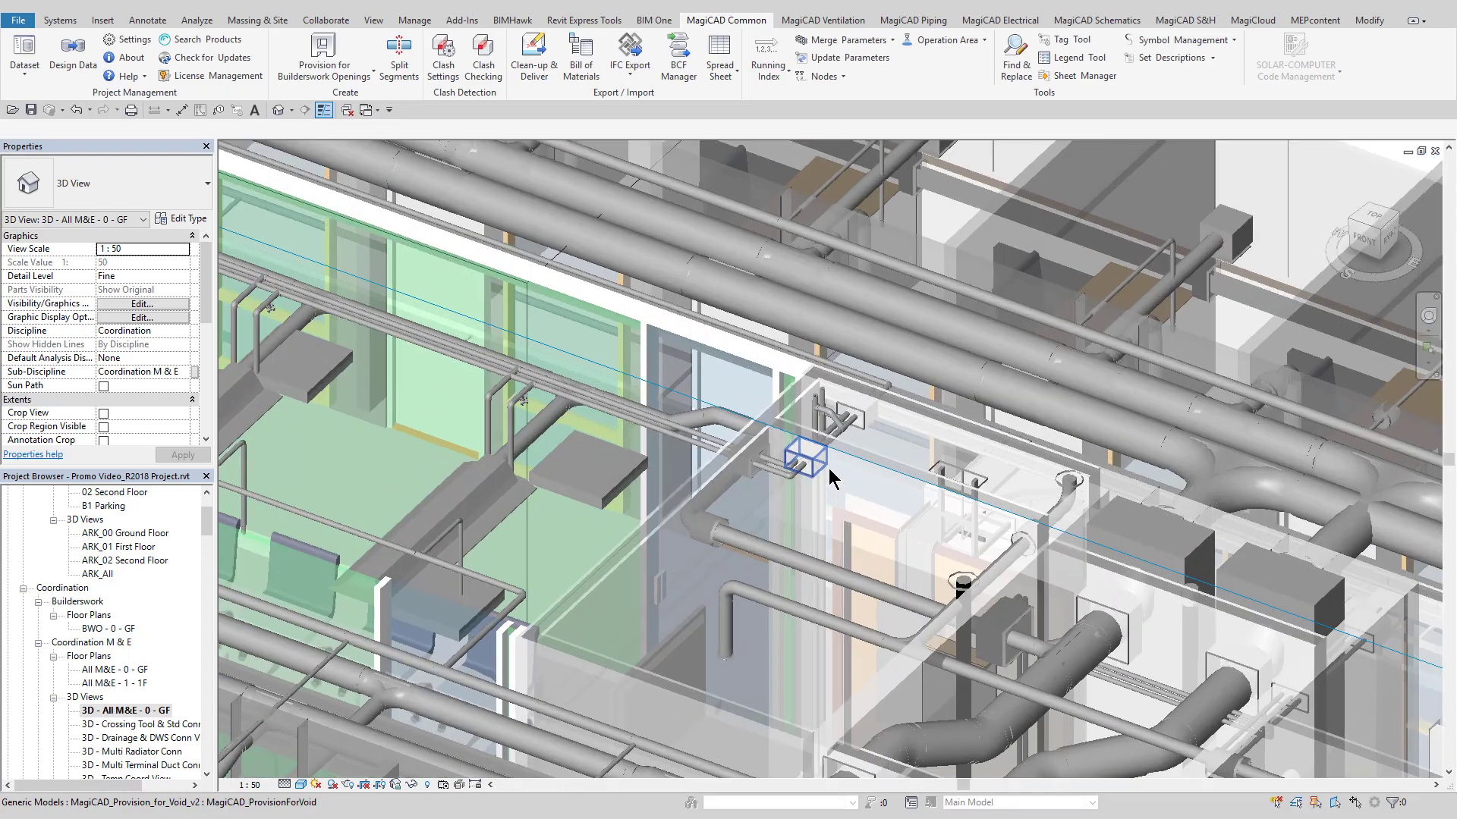
pyautogui.scroll(3, 831, 478)
pyautogui.click(779, 479)
pyautogui.keyDown('shift'); pyautogui.moveTo(779, 479); pyautogui.dragTo(736, 507, button='middle'); pyautogui.keyUp('shift')
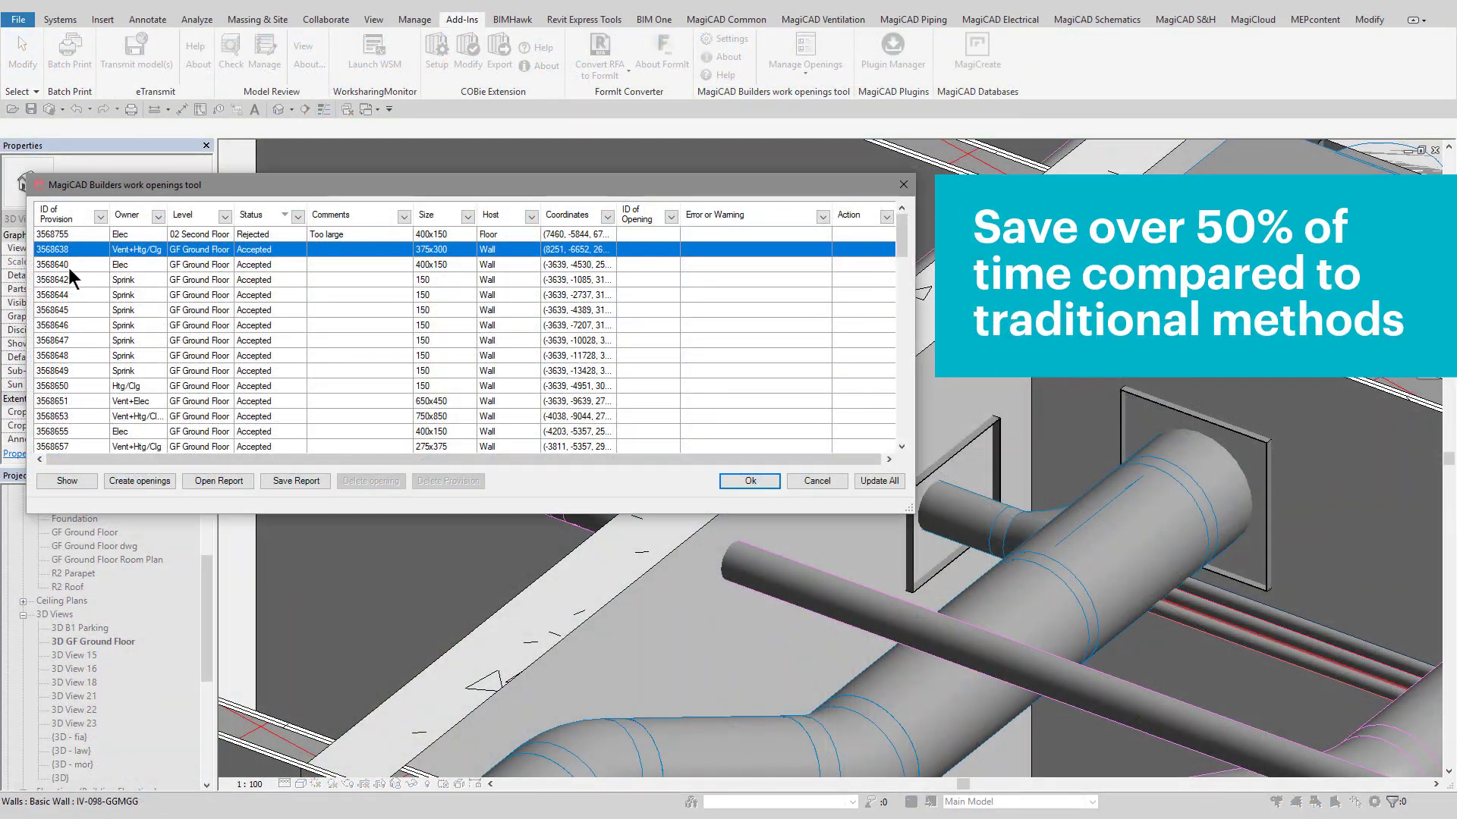
# Preview the accepted 375x300 Vent+Htg/Clg wall provision in 3D from the builders work openings list.
pyautogui.click(73, 266)
pyautogui.click(68, 251)
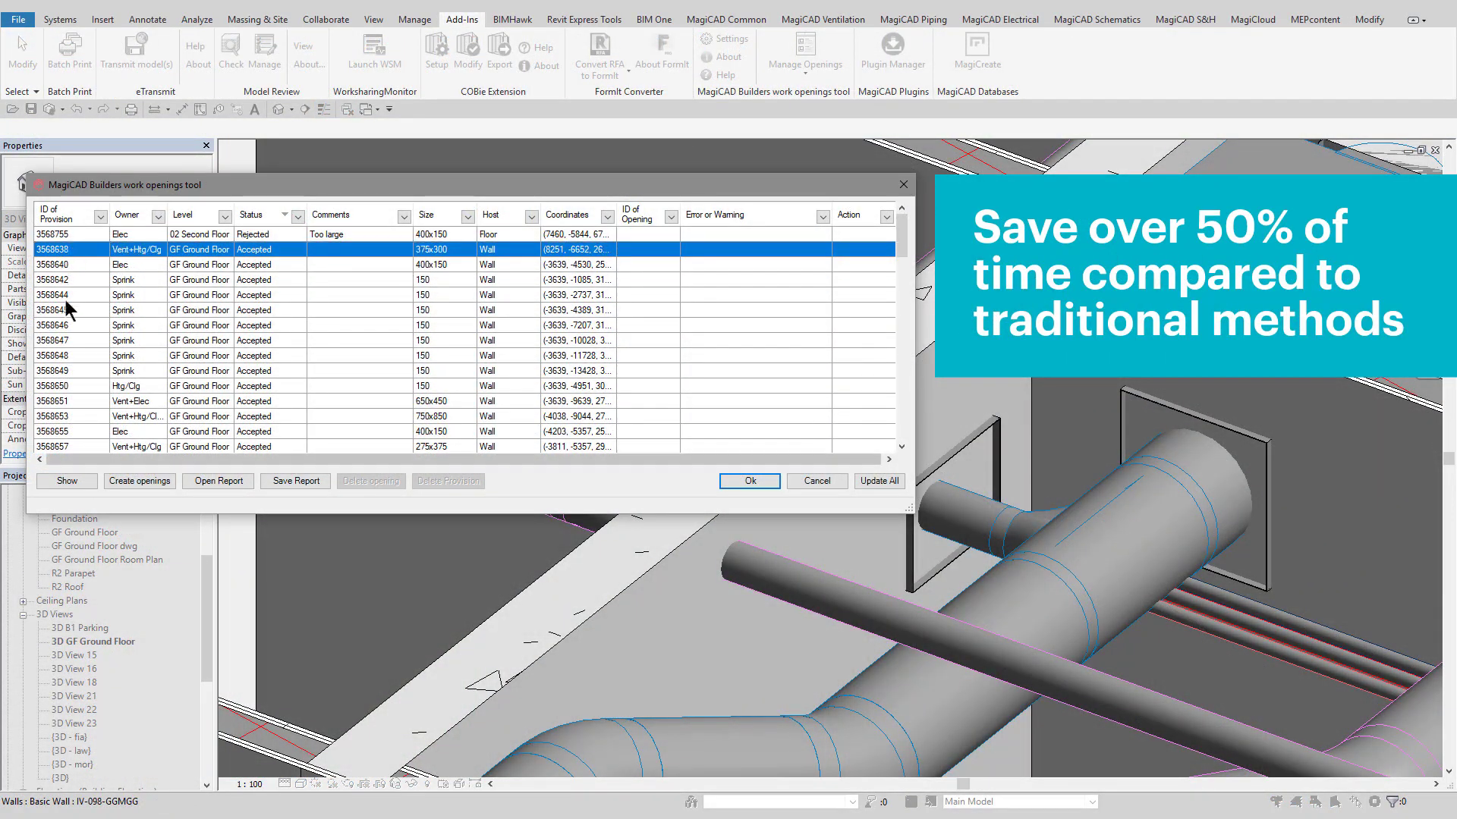
pyautogui.click(66, 481)
pyautogui.moveTo(600, 331); pyautogui.dragTo(598, 425)
pyautogui.scroll(4, 603, 436)
pyautogui.keyDown('shift'); pyautogui.moveTo(598, 432); pyautogui.dragTo(608, 447, button='middle'); pyautogui.keyUp('shift')
pyautogui.scroll(6, 615, 572)
pyautogui.keyDown('shift'); pyautogui.moveTo(614, 571); pyautogui.dragTo(613, 574, button='middle'); pyautogui.keyUp('shift')
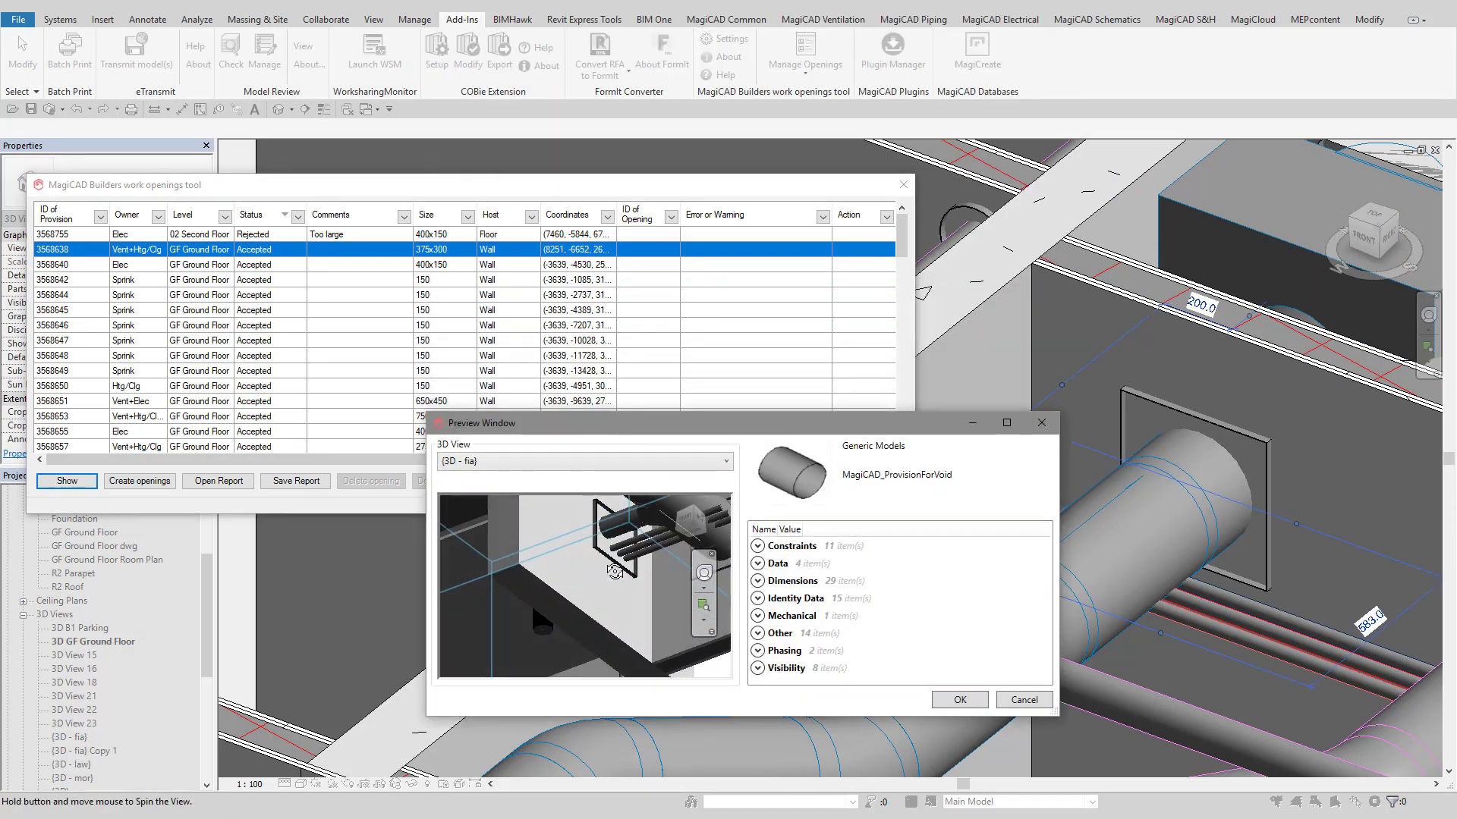
pyautogui.moveTo(853, 426); pyautogui.dragTo(670, 467)
pyautogui.click(775, 731)
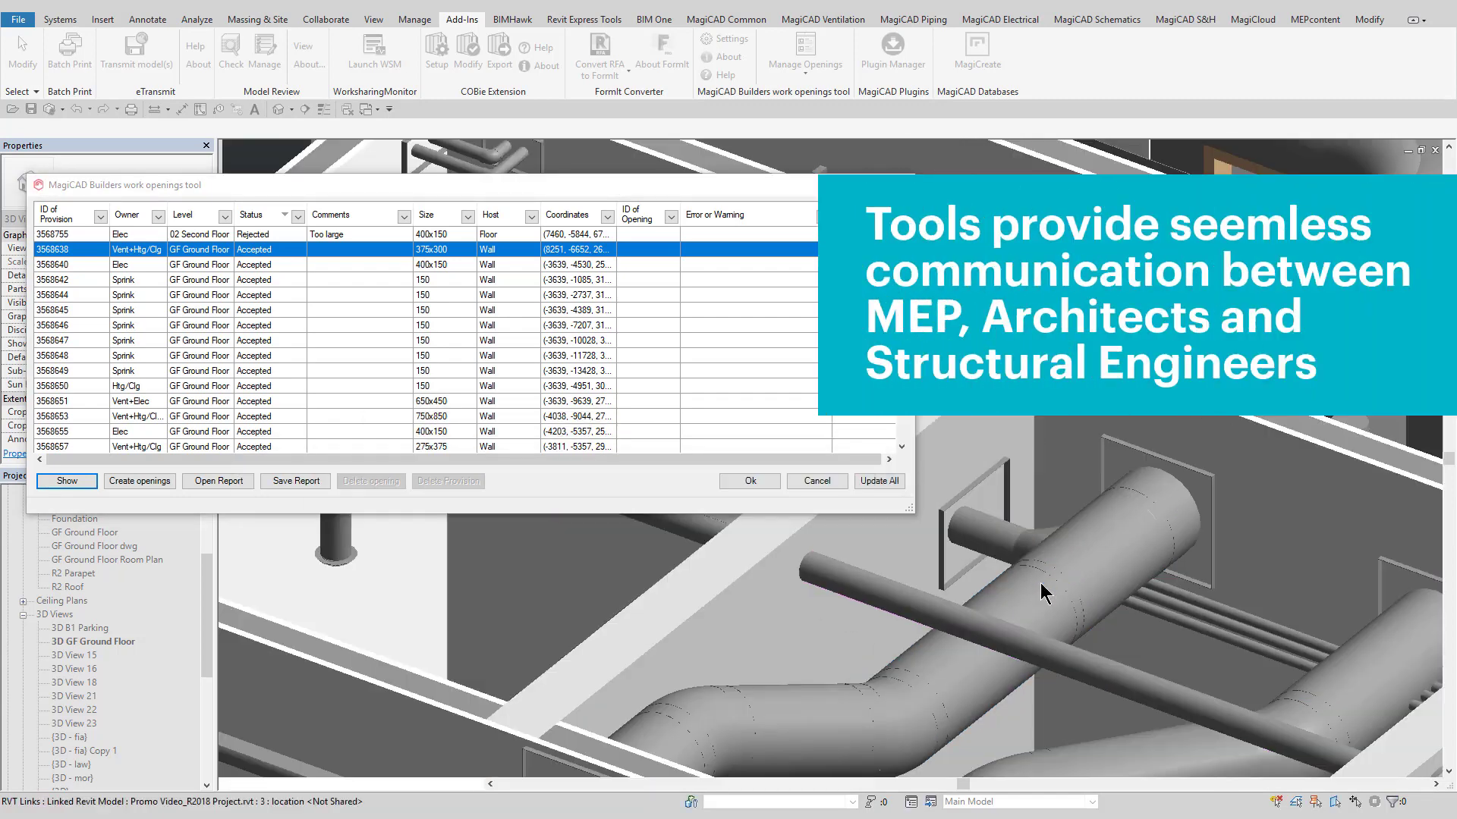
# Create openings for all accepted provisions and inspect the rectangular wall opening around the large duct.
pyautogui.scroll(-15, 78, 360)
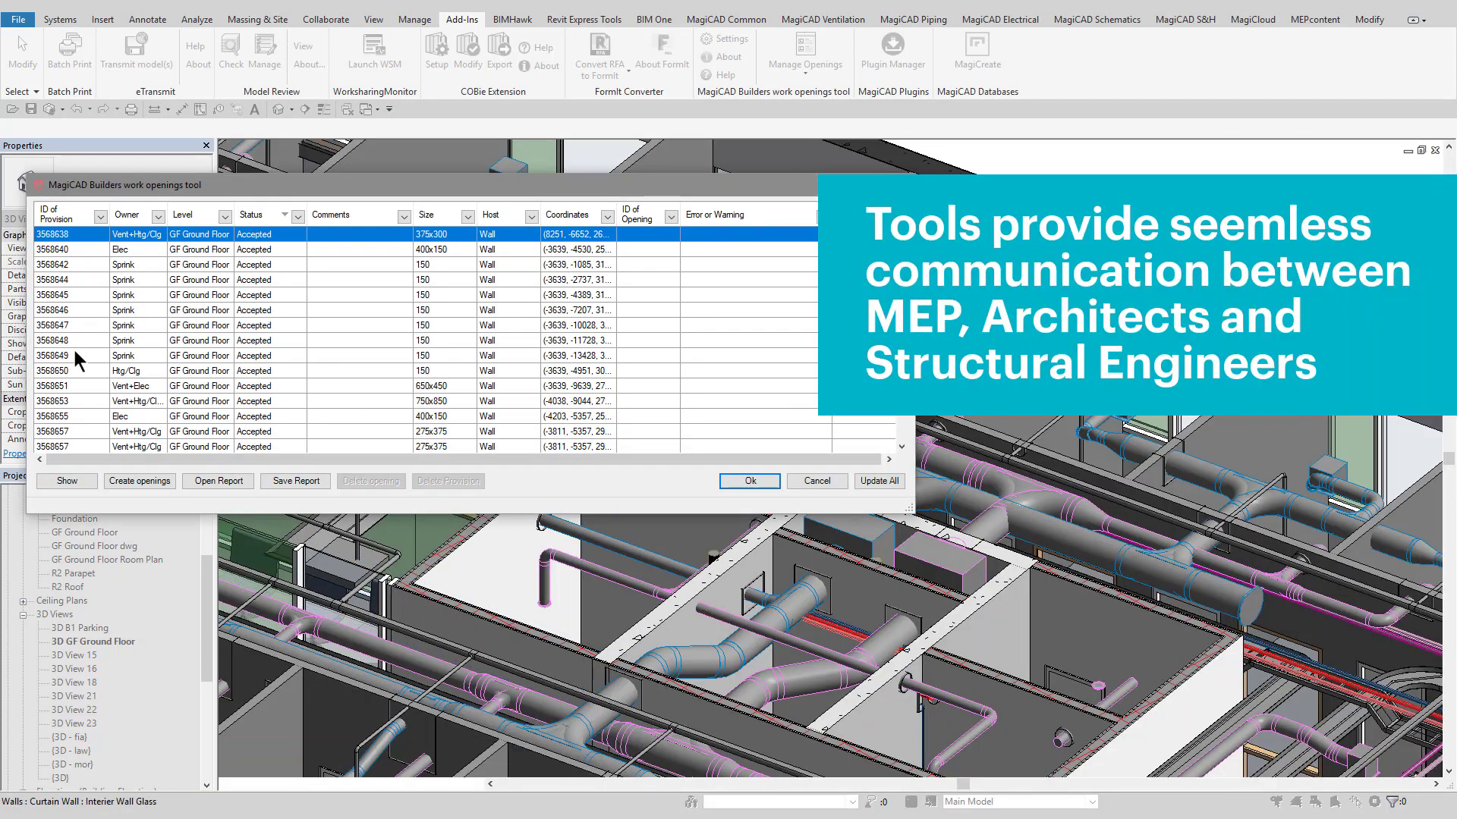
pyautogui.keyDown('shift'); pyautogui.click(84, 431); pyautogui.keyUp('shift')
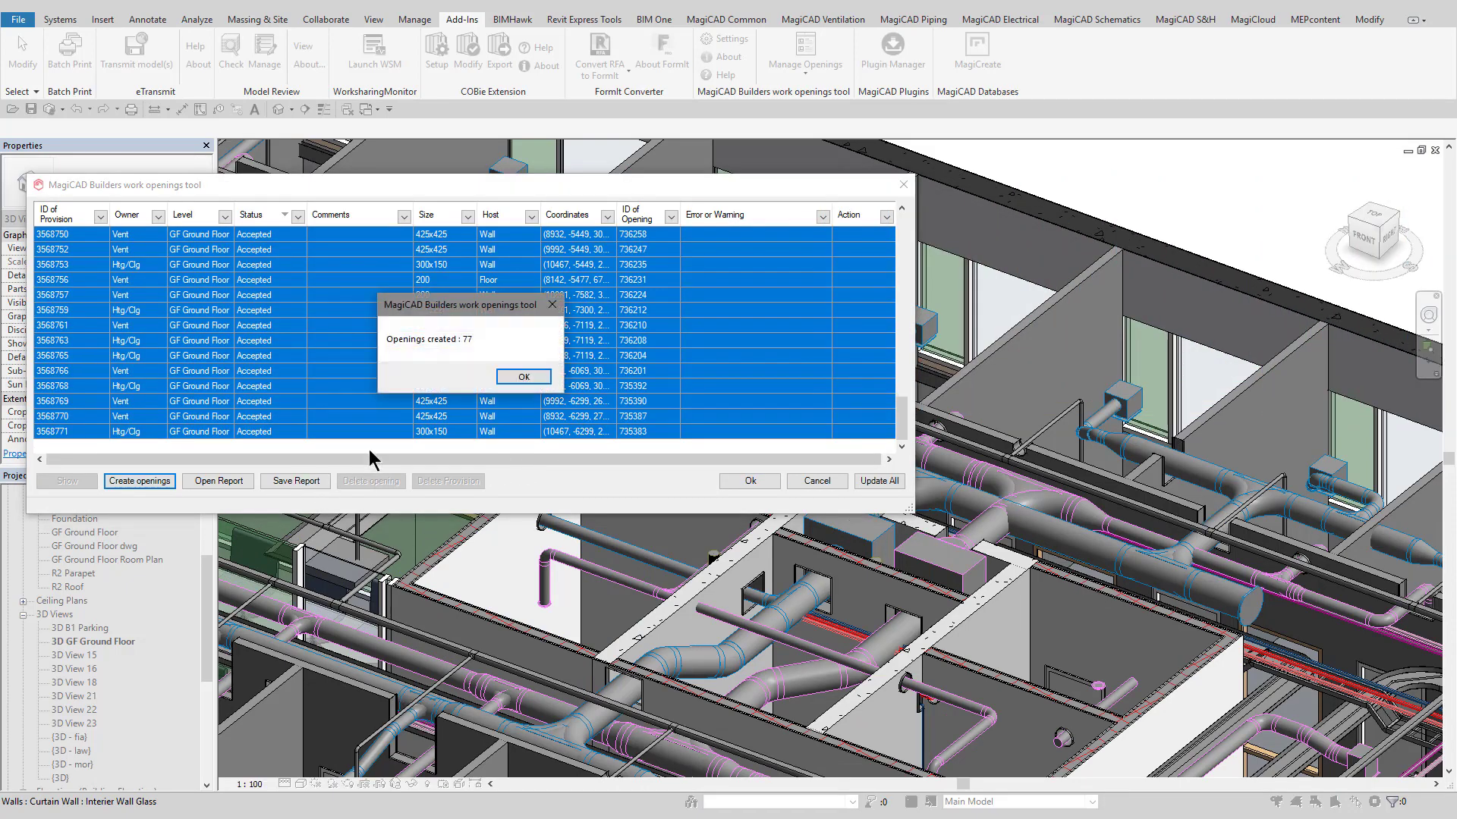
pyautogui.click(522, 377)
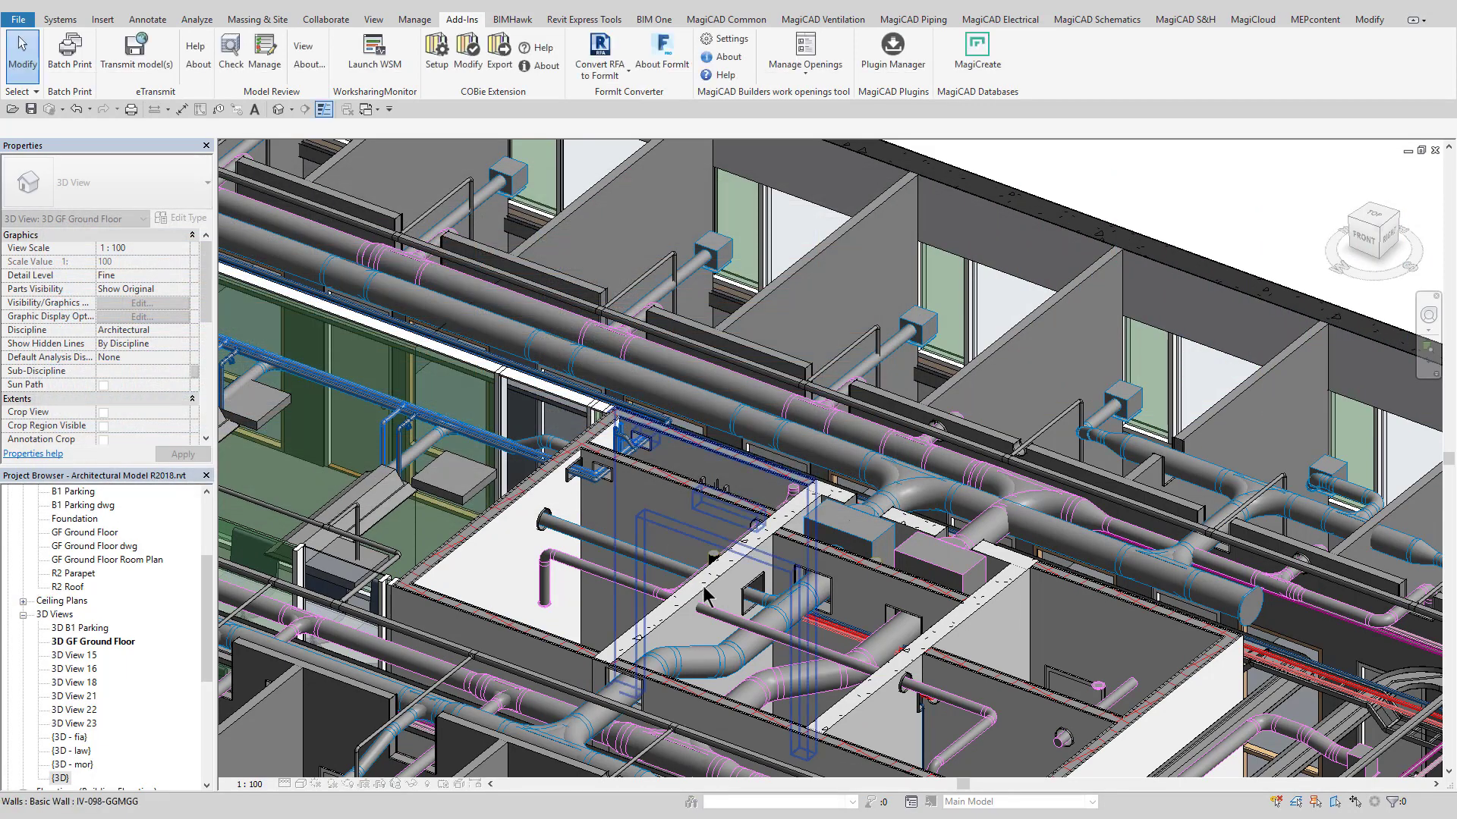
pyautogui.scroll(8, 706, 592)
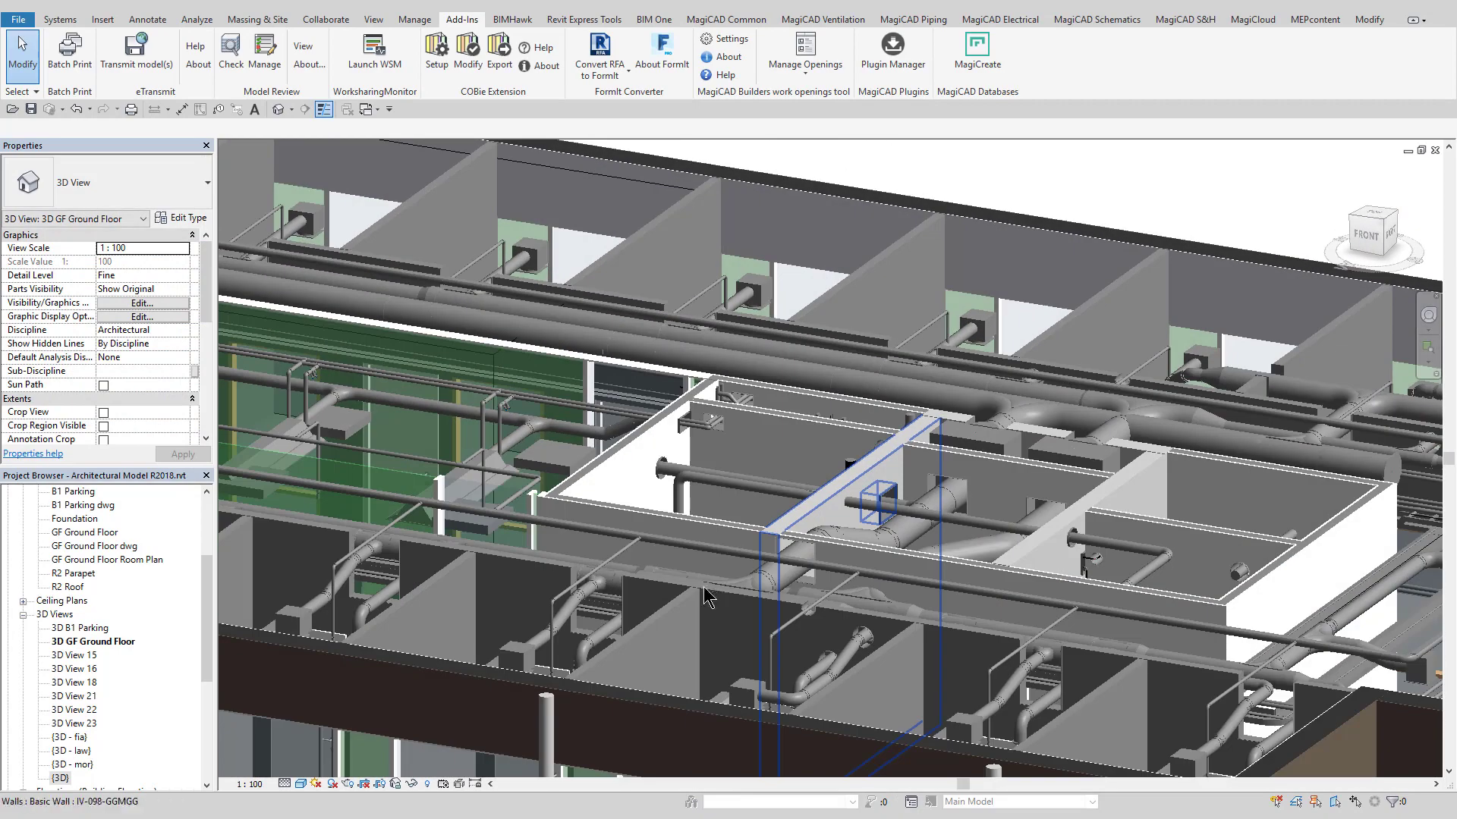
pyautogui.scroll(-2, 716, 597)
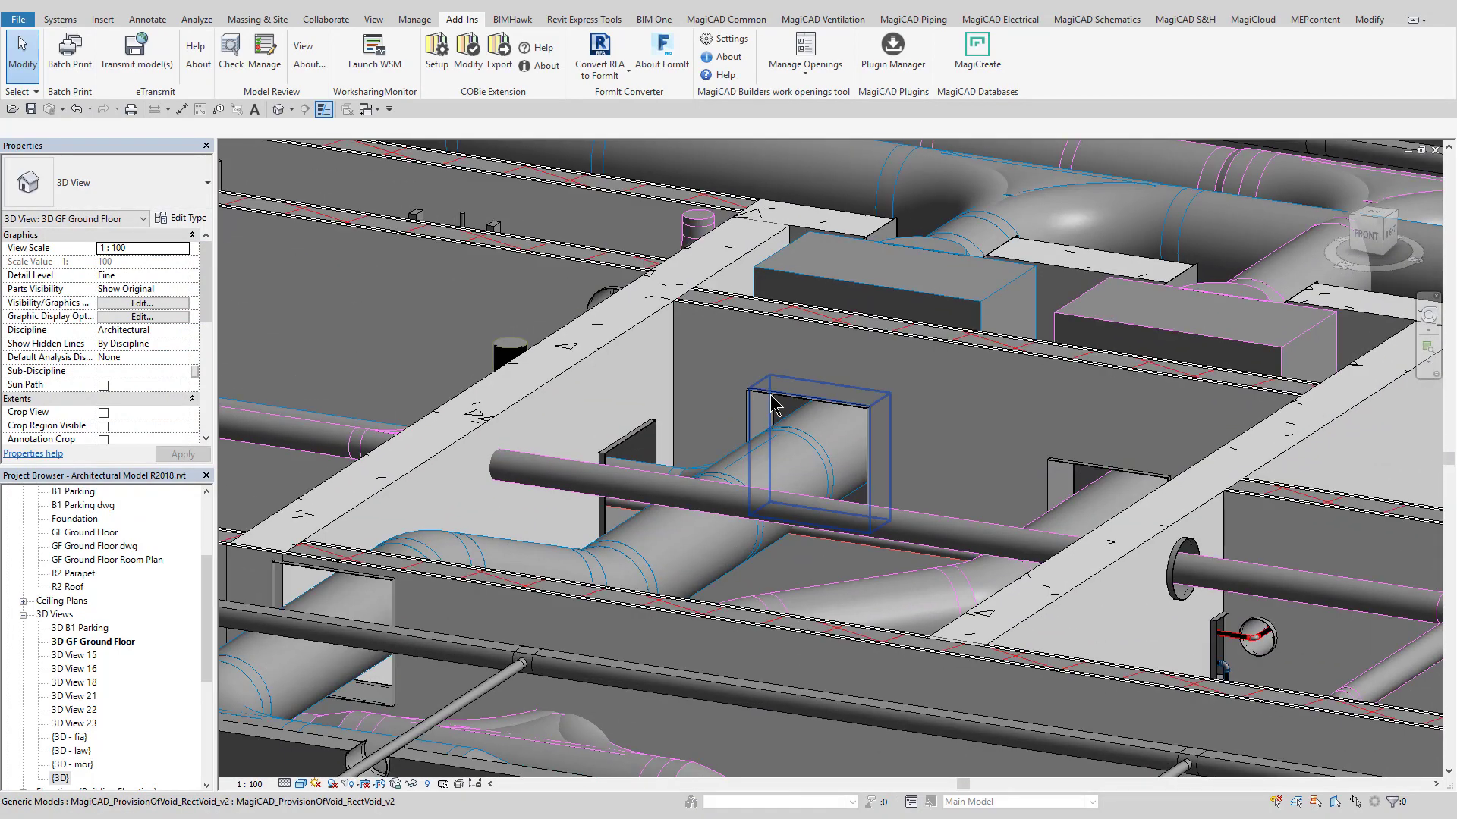
pyautogui.keyDown('shift'); pyautogui.moveTo(774, 404); pyautogui.dragTo(789, 607, button='middle'); pyautogui.keyUp('shift')
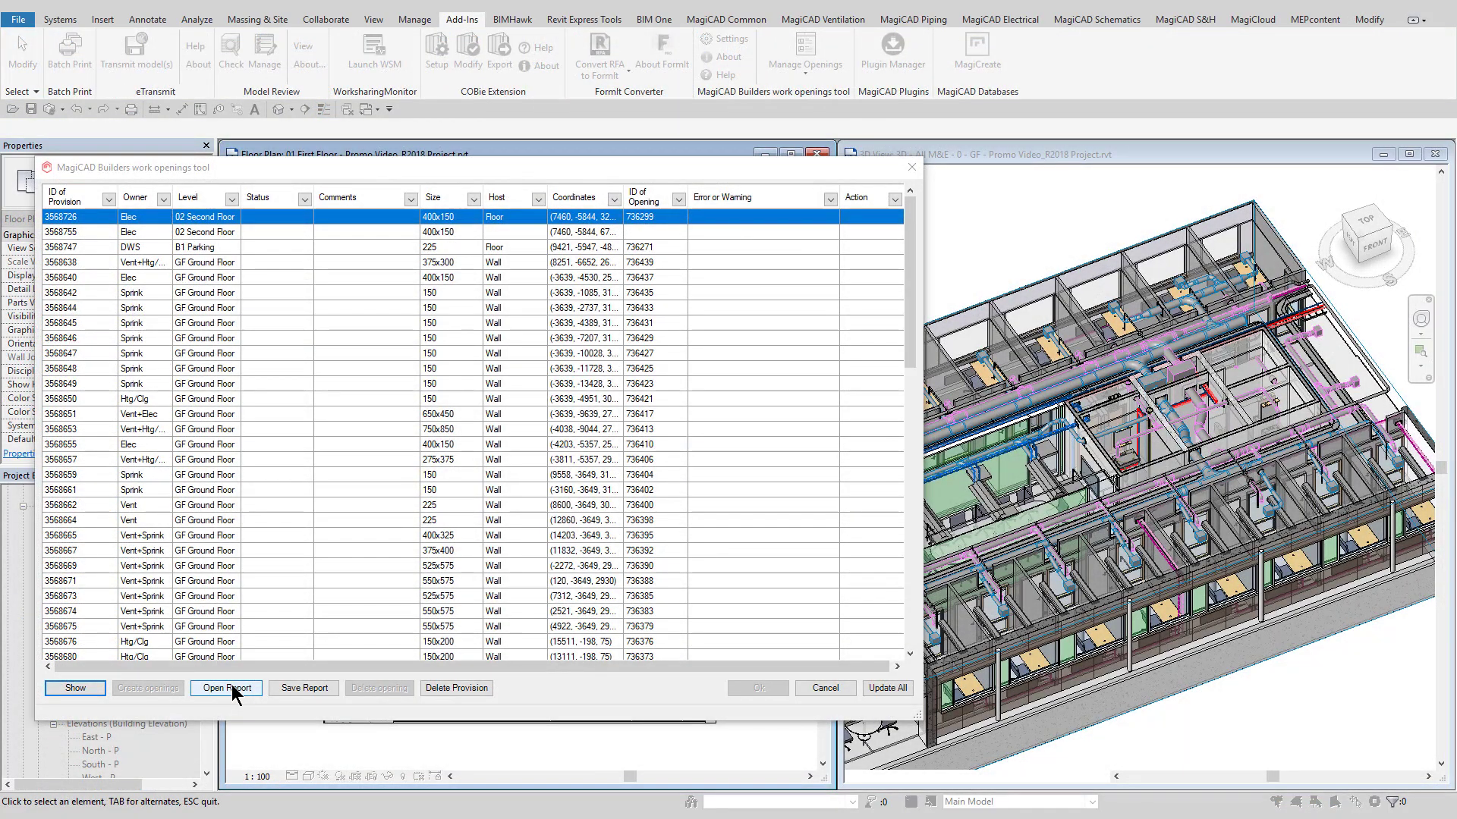
# Open the saved report to load the approval statuses and comments into the provisions list.
pyautogui.click(229, 688)
pyautogui.click(321, 302)
pyautogui.doubleClick(321, 302)
# Preview the rejected 400x150 Elec floor provision on 02 Second Floor in the 3D view.
pyautogui.click(212, 263)
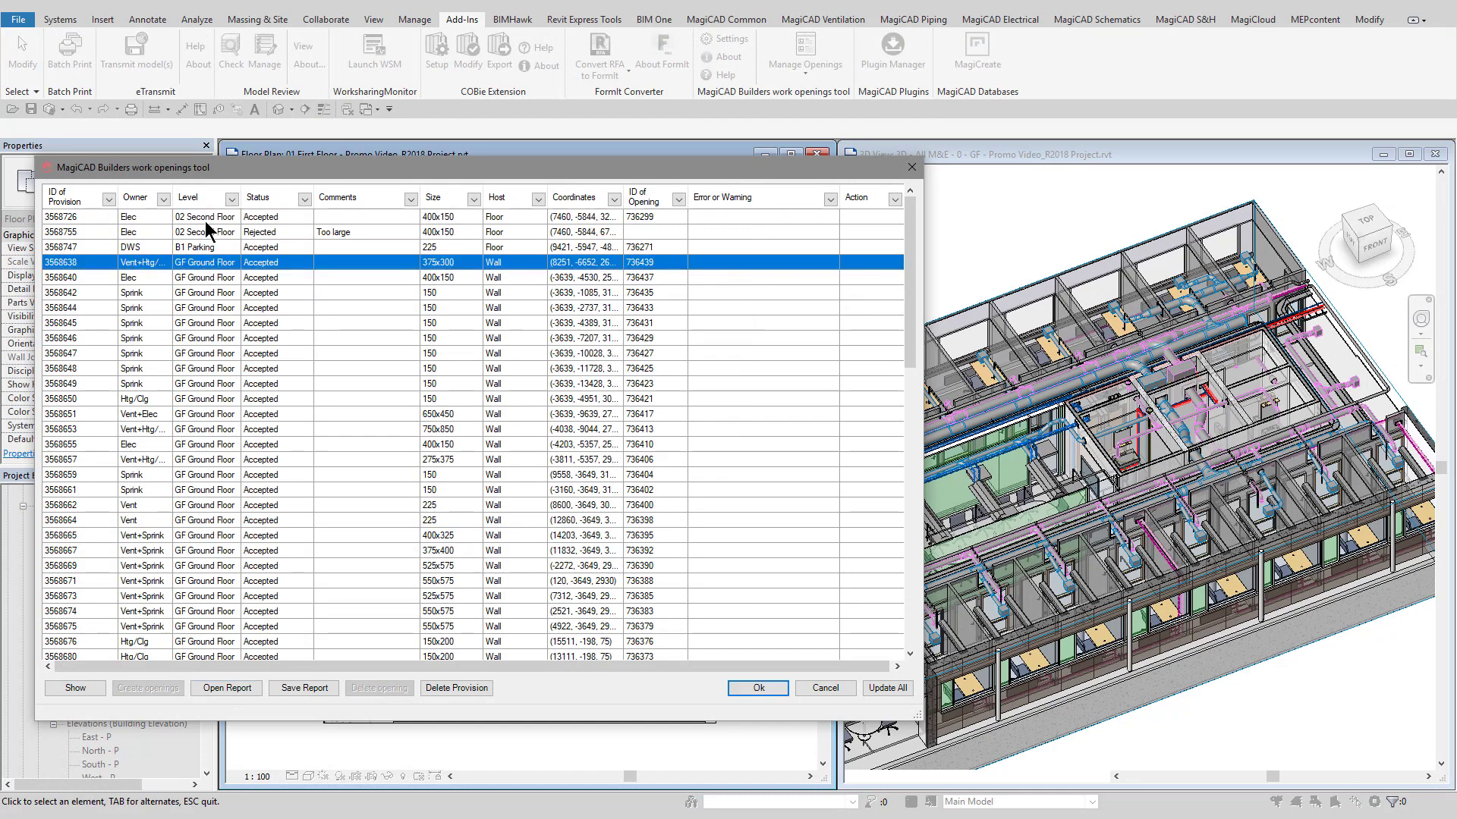
pyautogui.click(206, 221)
pyautogui.click(212, 232)
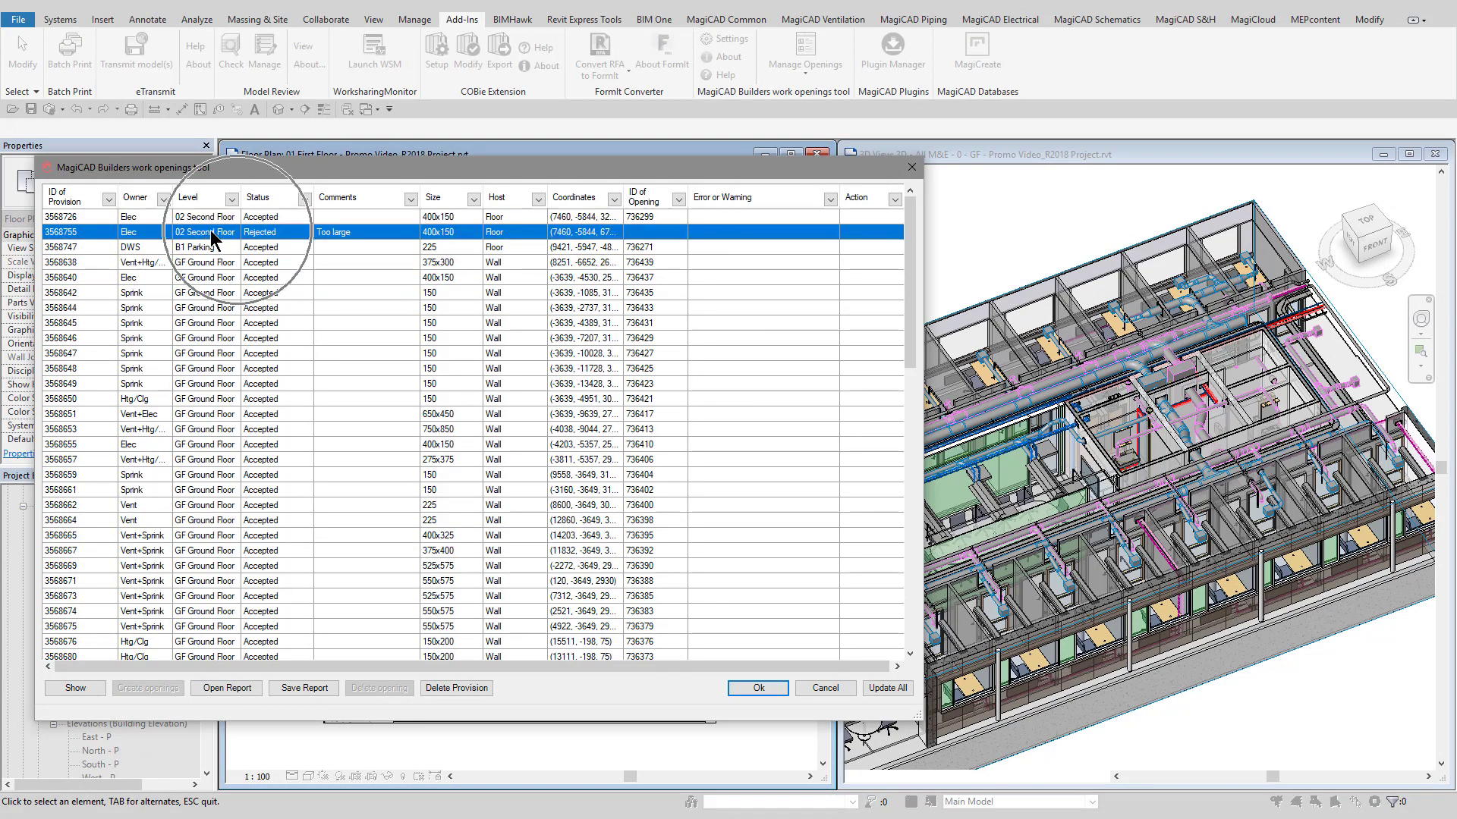
pyautogui.click(75, 687)
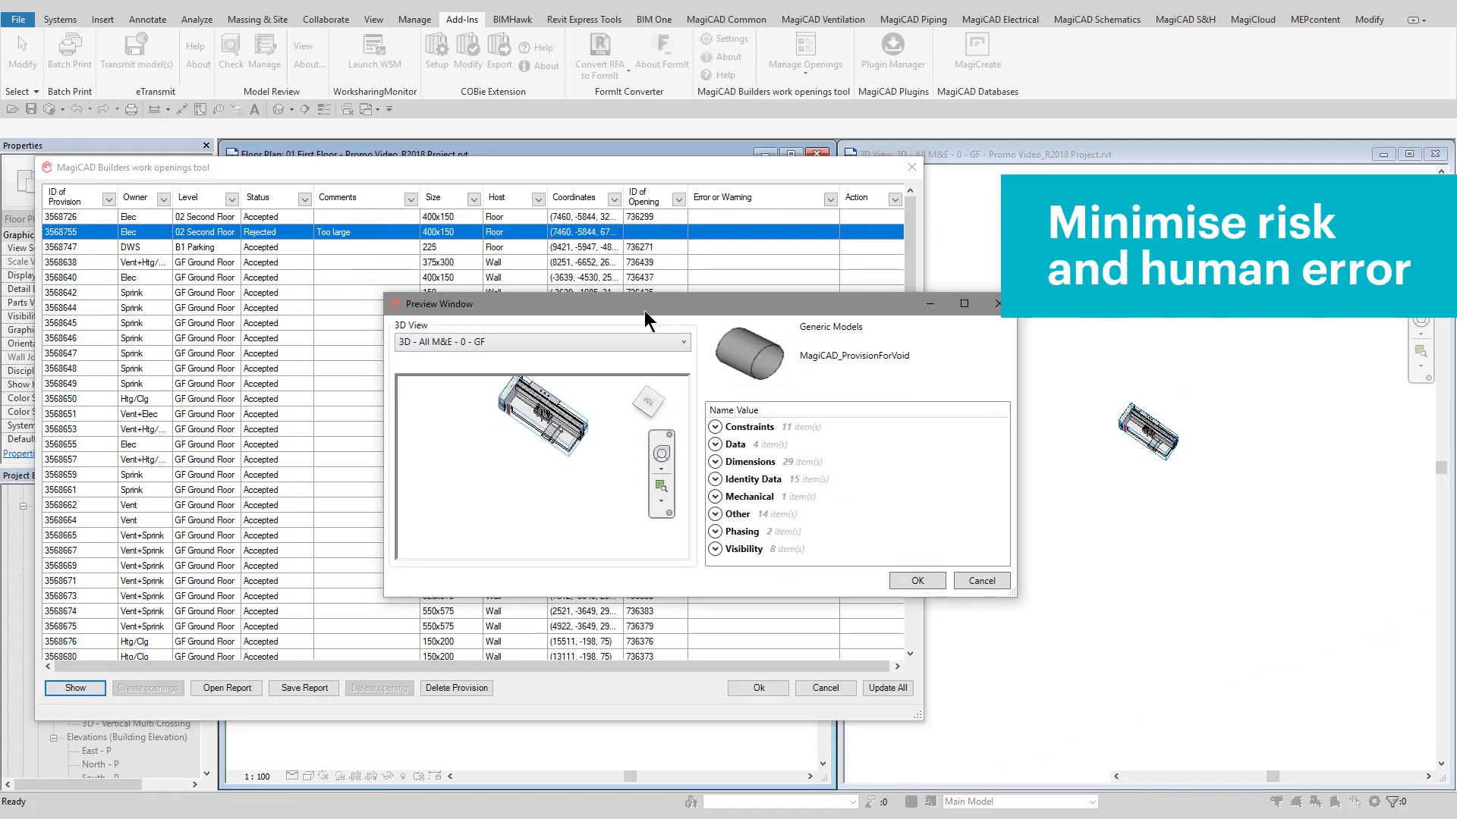
pyautogui.click(917, 581)
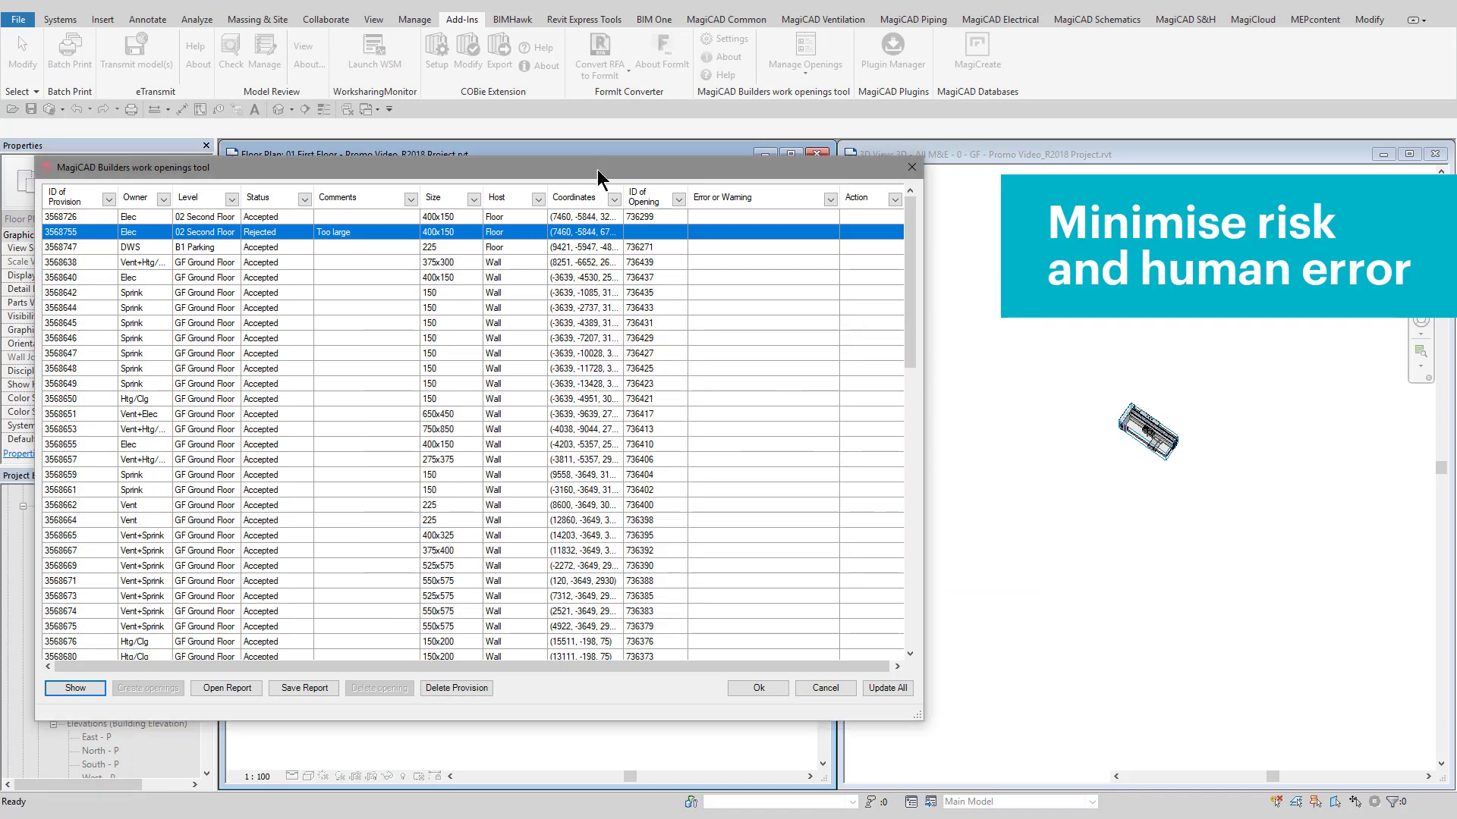
# Move the openings list aside to check the rejected provision in the floor plan, and accept the list.
pyautogui.moveTo(593, 167); pyautogui.dragTo(816, 331)
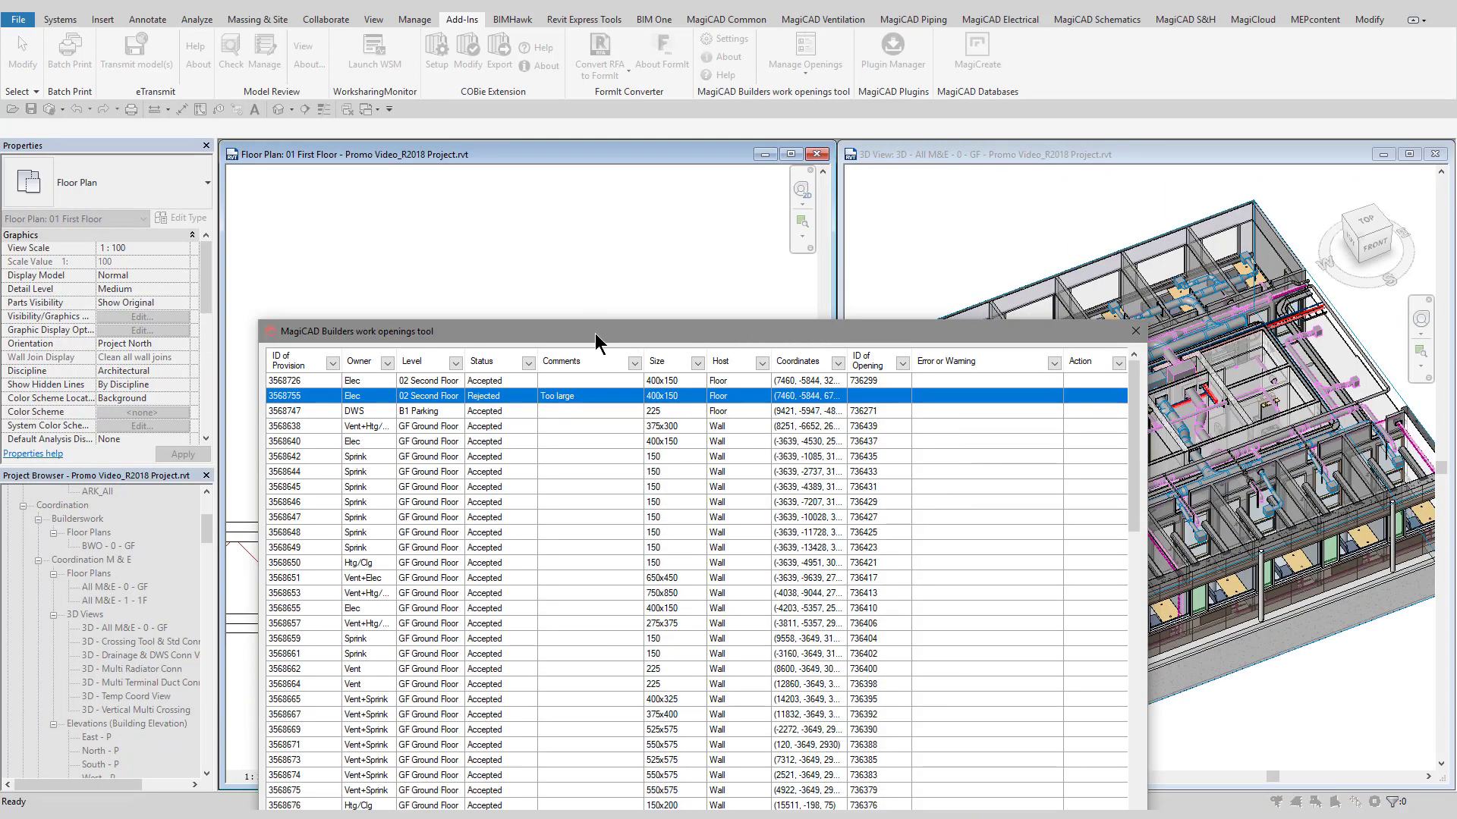
pyautogui.moveTo(595, 334); pyautogui.dragTo(949, 222)
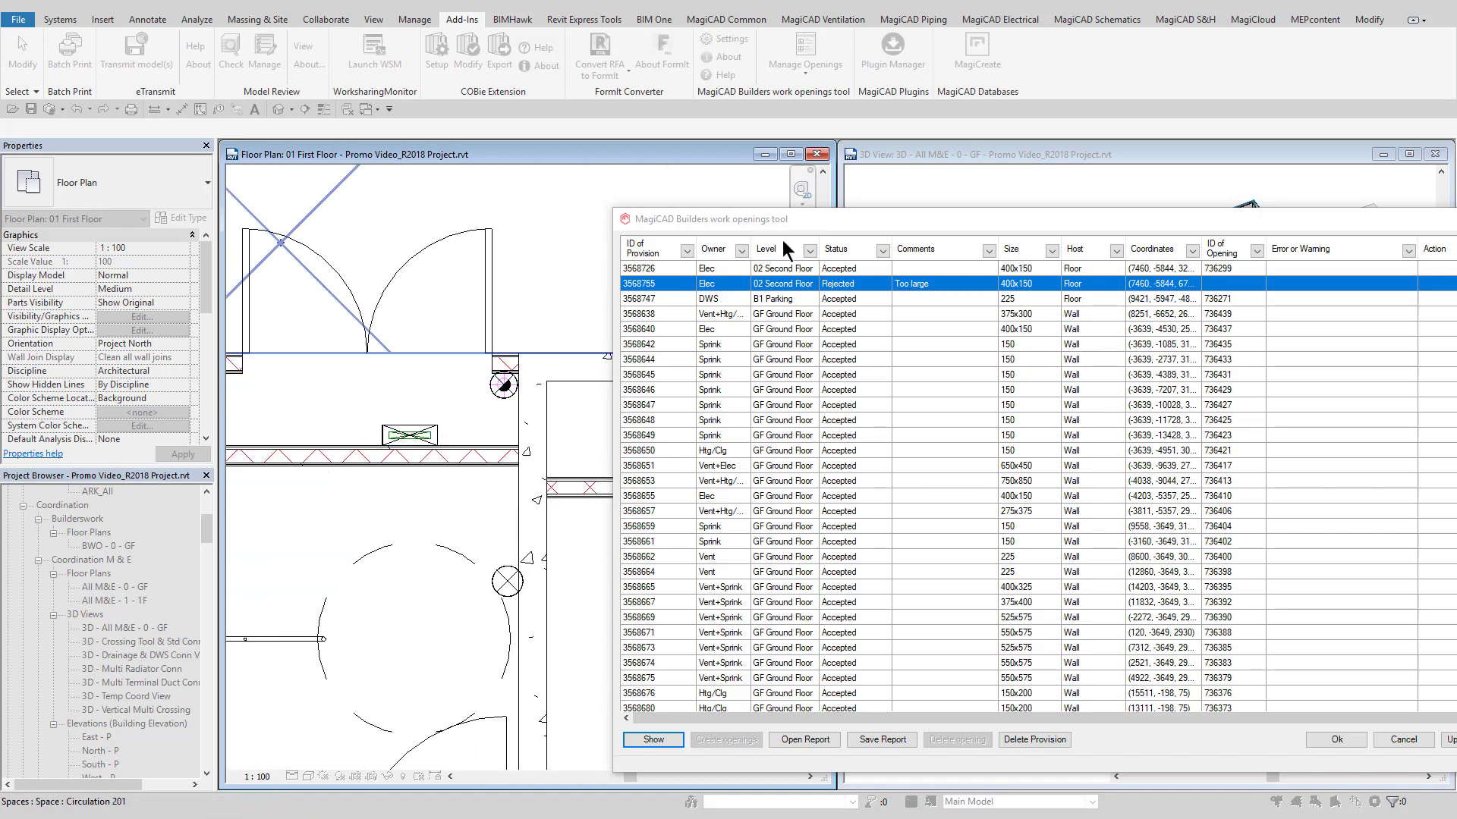
pyautogui.moveTo(805, 232); pyautogui.dragTo(229, 193)
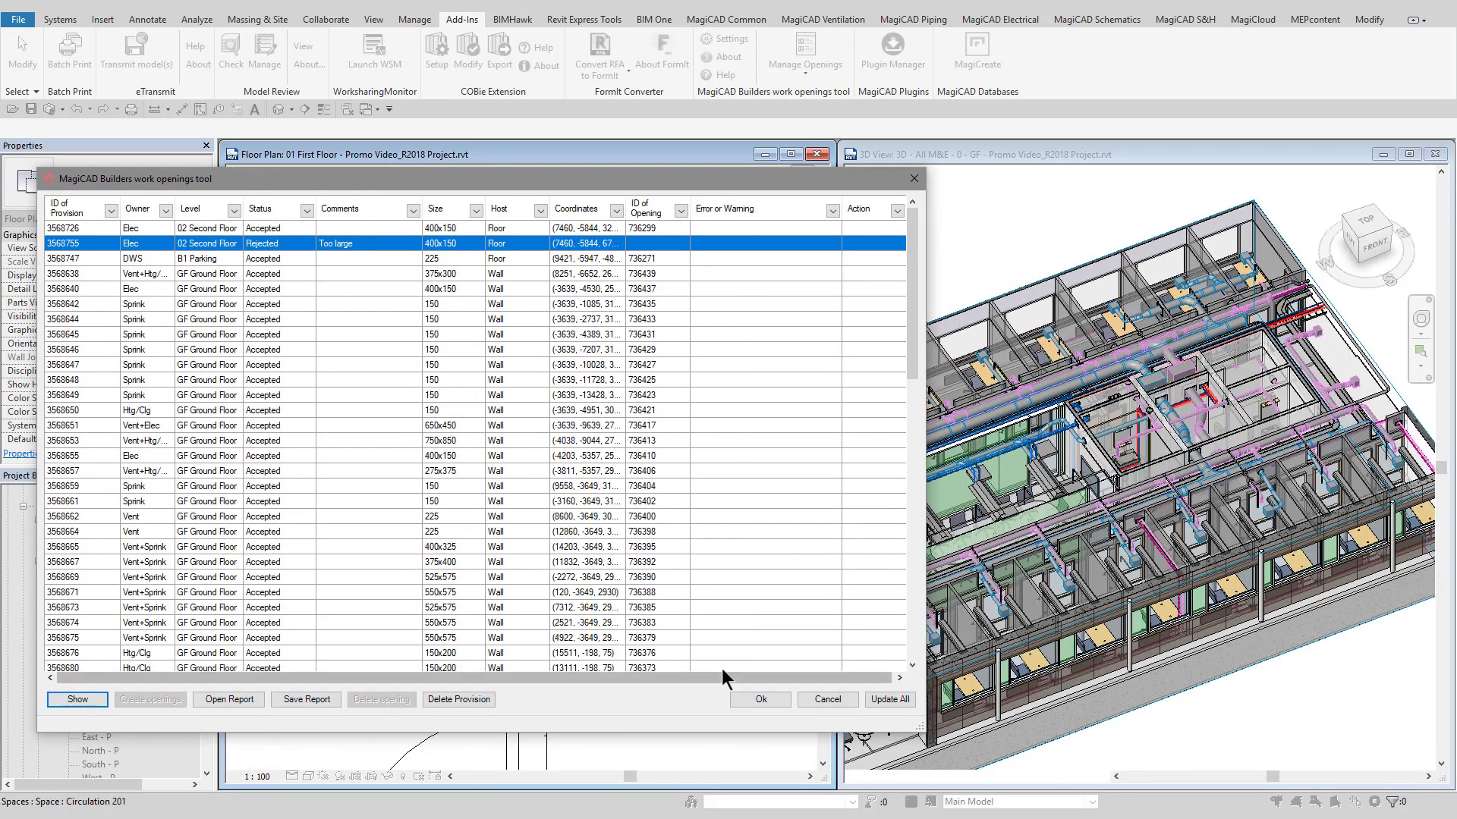
pyautogui.click(753, 700)
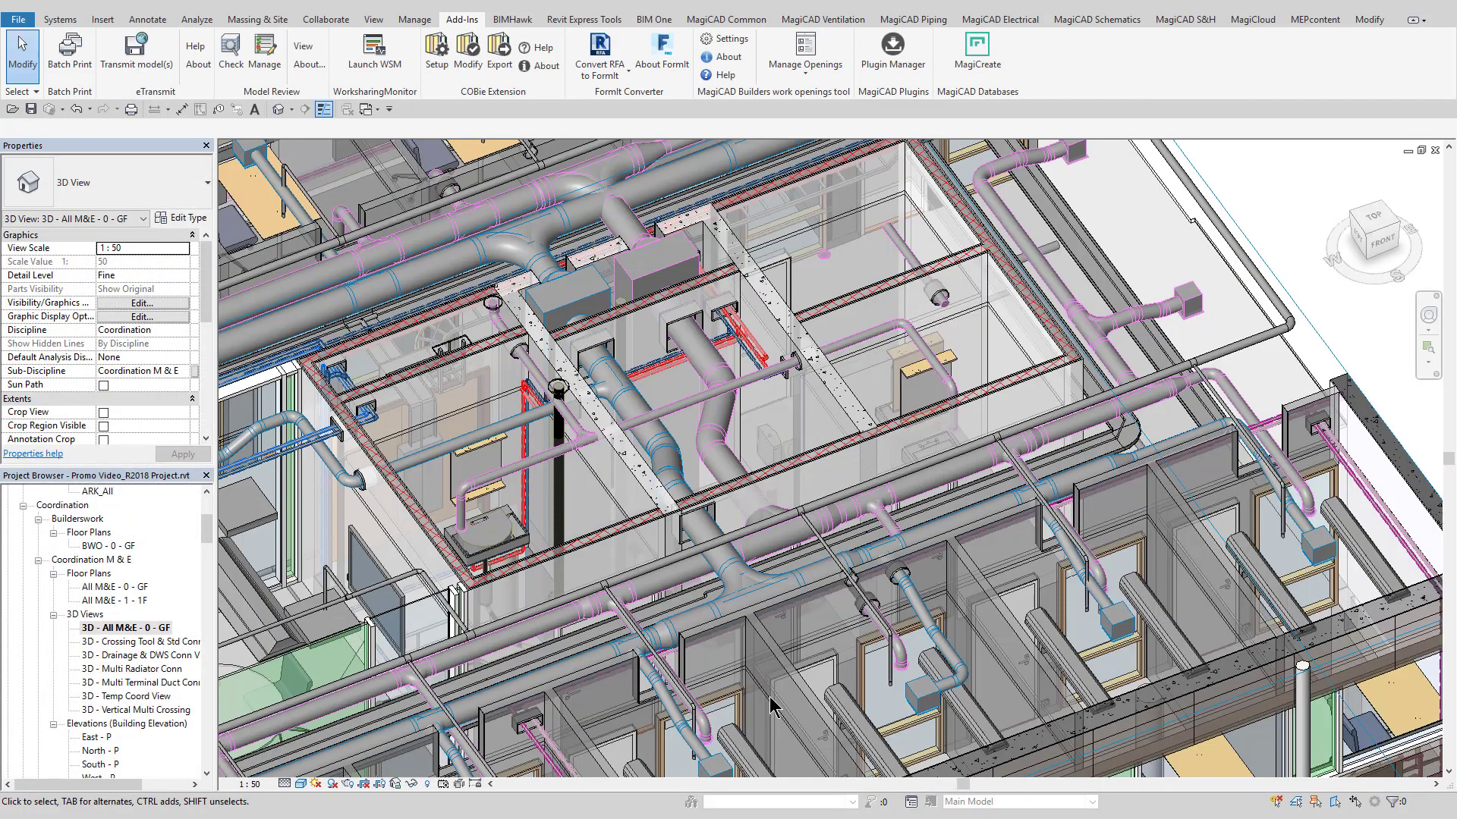
# Select the rectangular opening provision around the large duct in the 3D view and inspect it alongside its neighbours.
pyautogui.scroll(4, 747, 489)
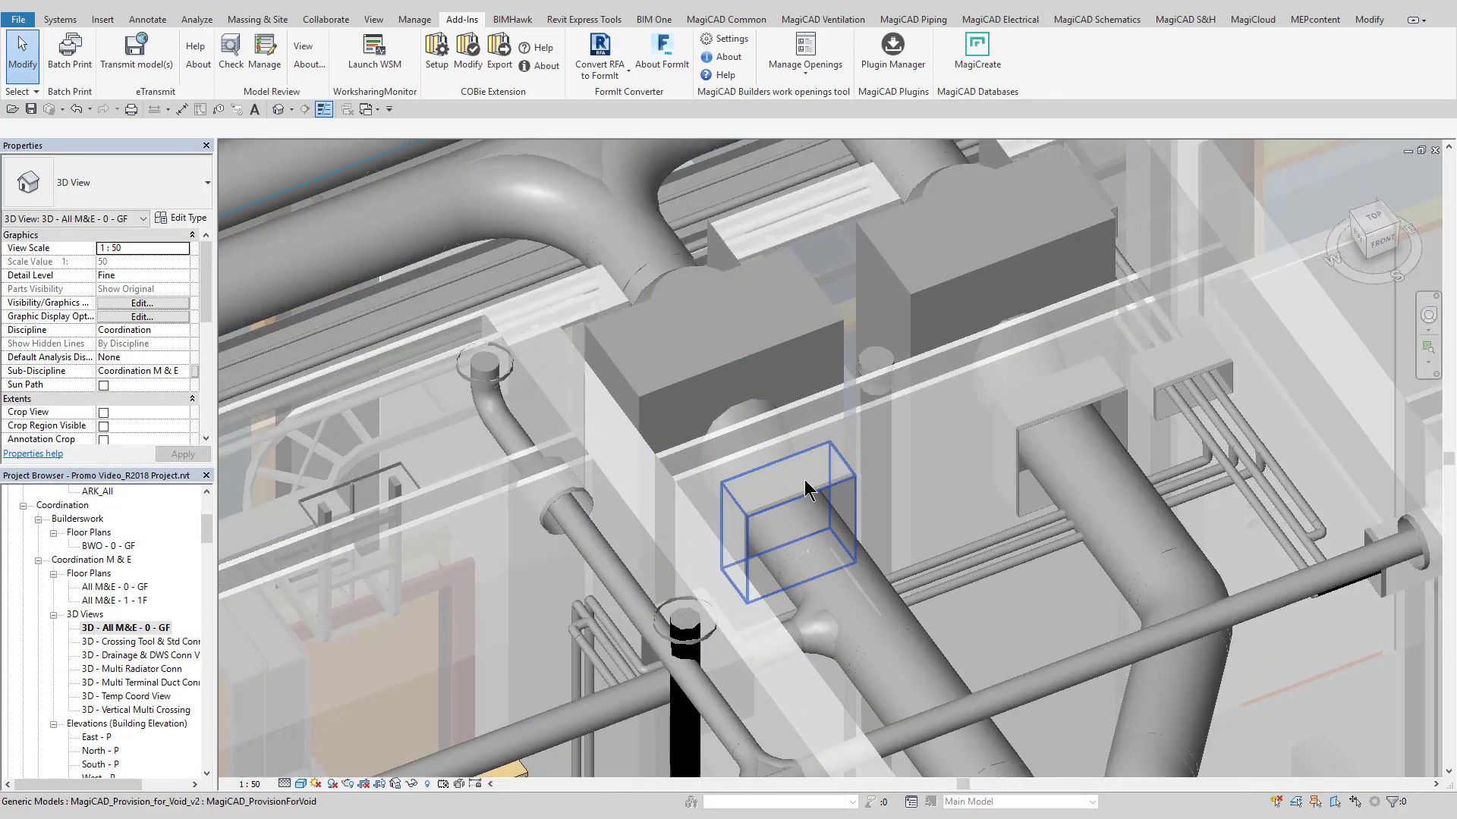
pyautogui.click(805, 485)
pyautogui.keyDown('shift'); pyautogui.moveTo(805, 485); pyautogui.dragTo(816, 491, button='middle'); pyautogui.keyUp('shift')
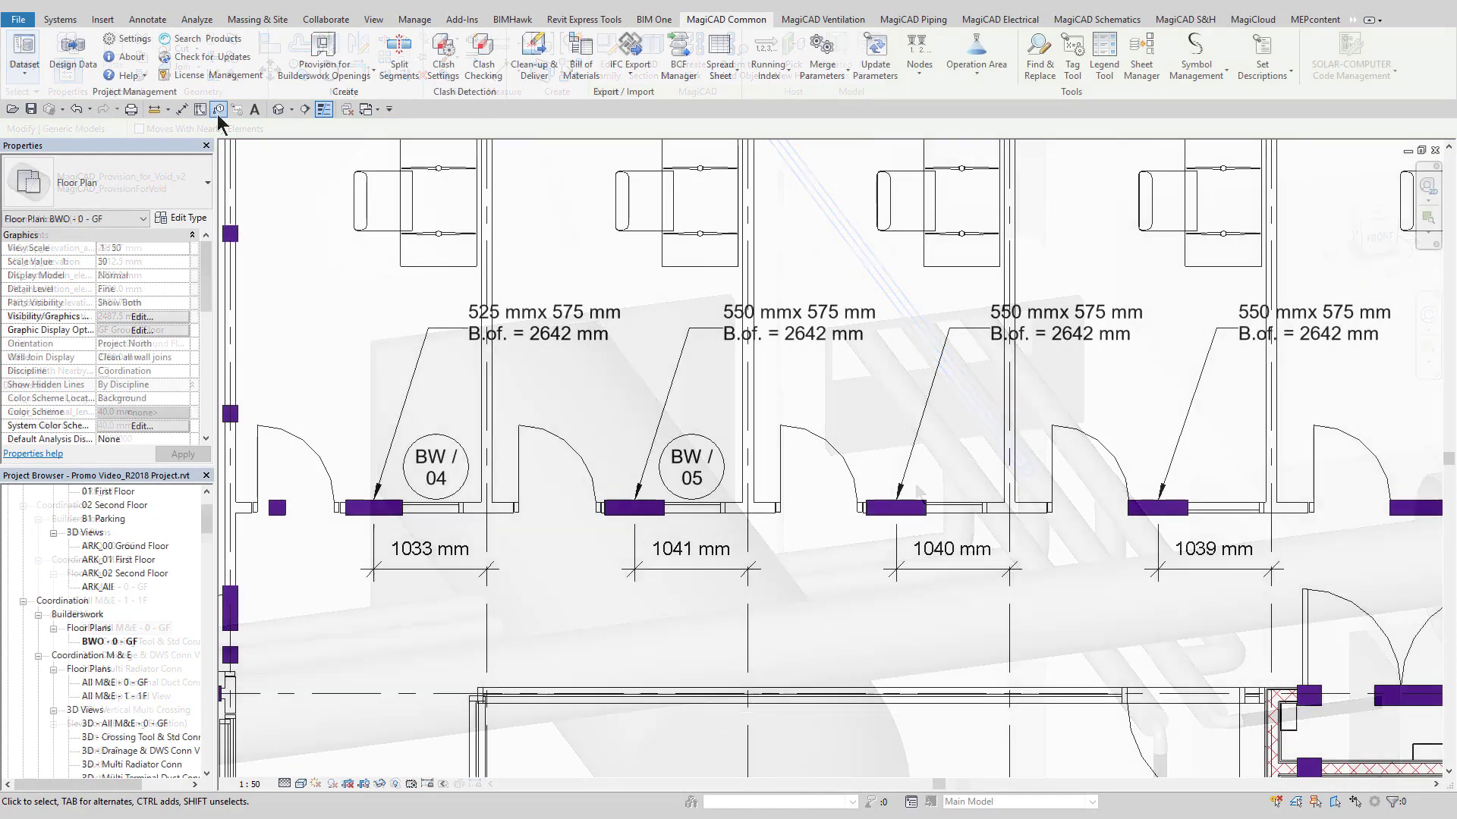
# Tag the third and fourth wall openings in the BWO - 0 - GF plan and move both tags up in line with the previous ones.
pyautogui.click(219, 111)
pyautogui.click(924, 506)
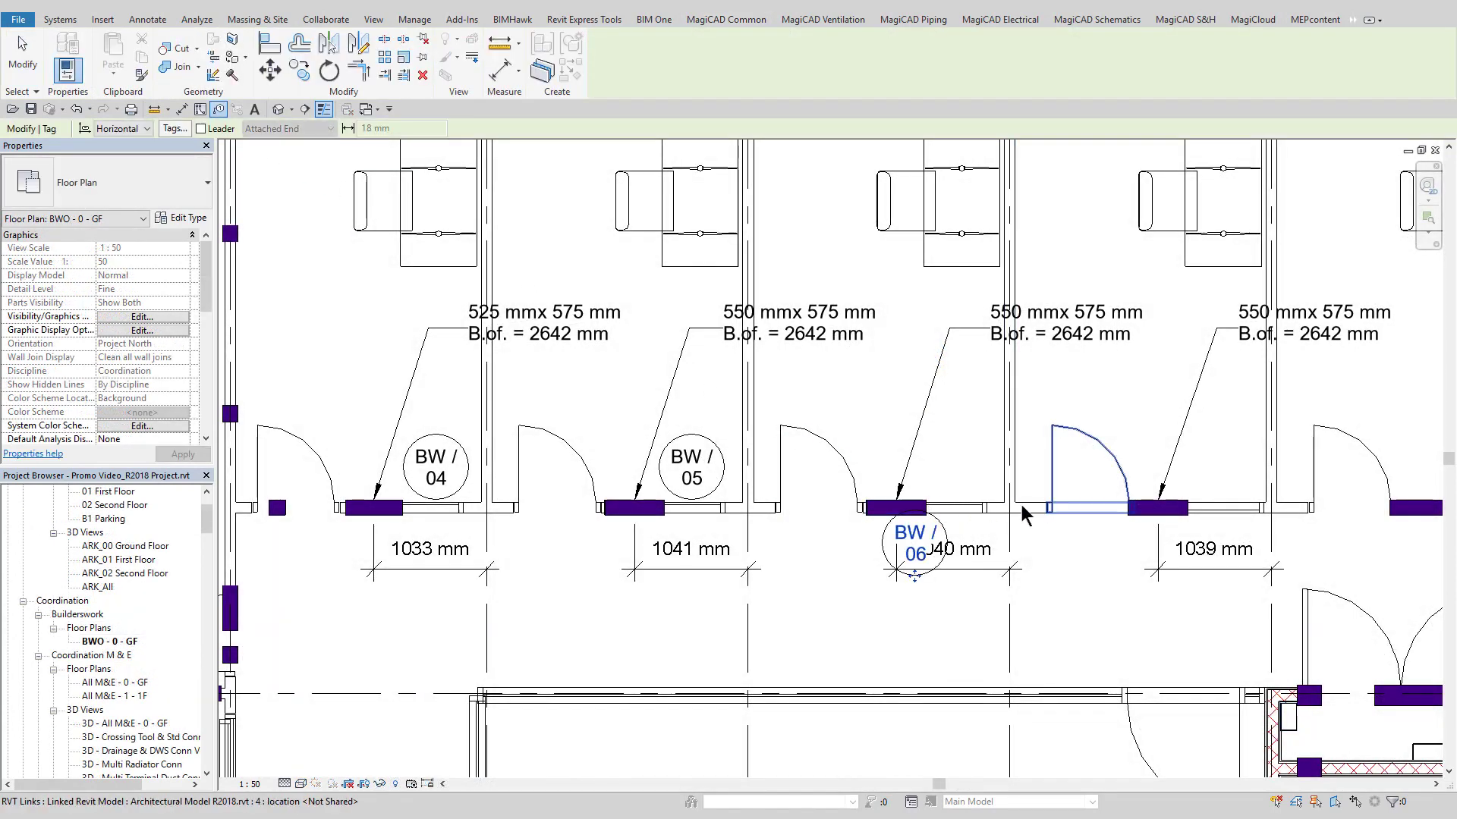
pyautogui.click(1137, 519)
pyautogui.press('Escape')
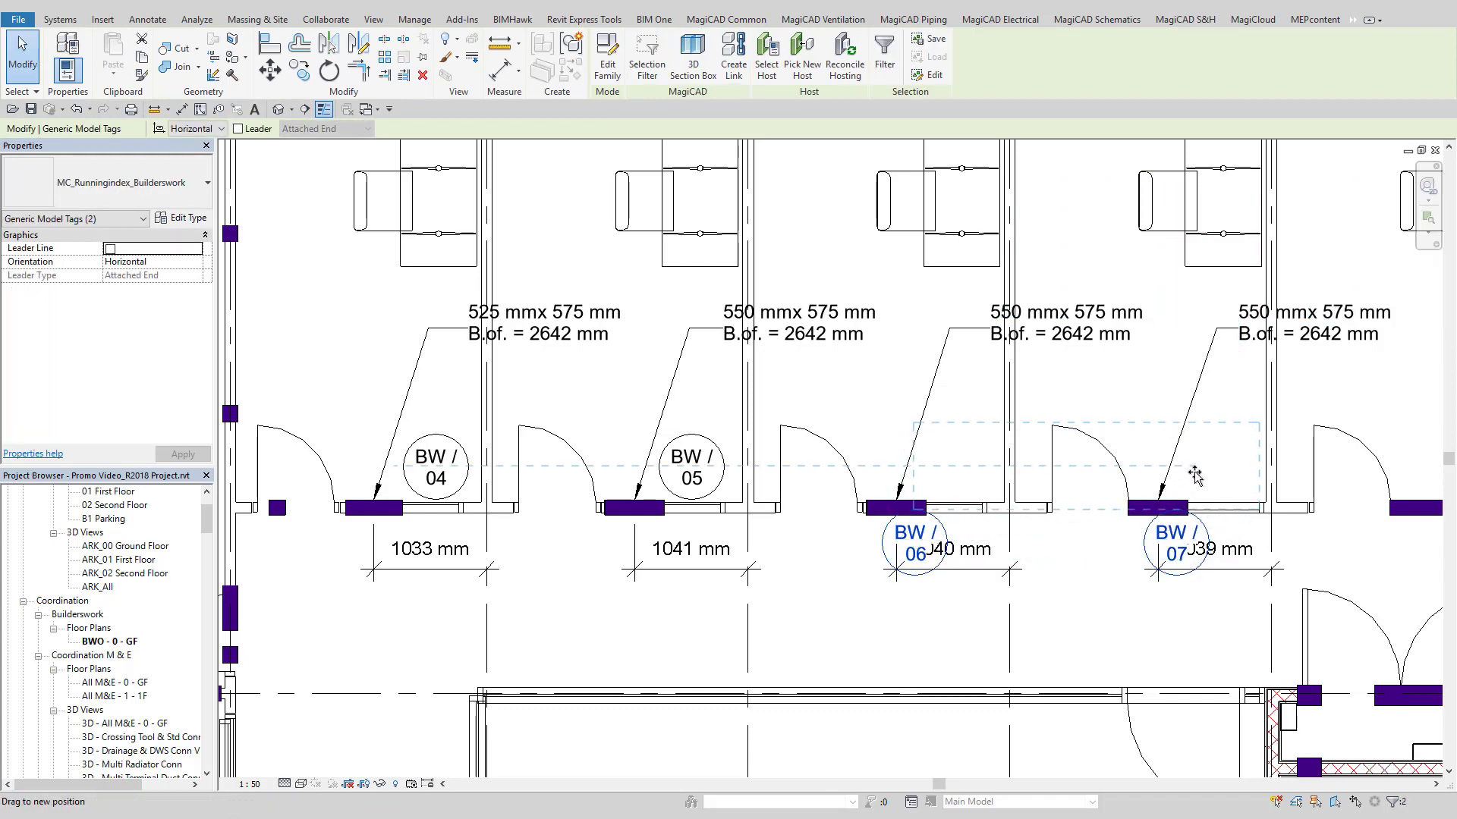
pyautogui.moveTo(1195, 476); pyautogui.dragTo(1191, 482)
pyautogui.press('Escape')
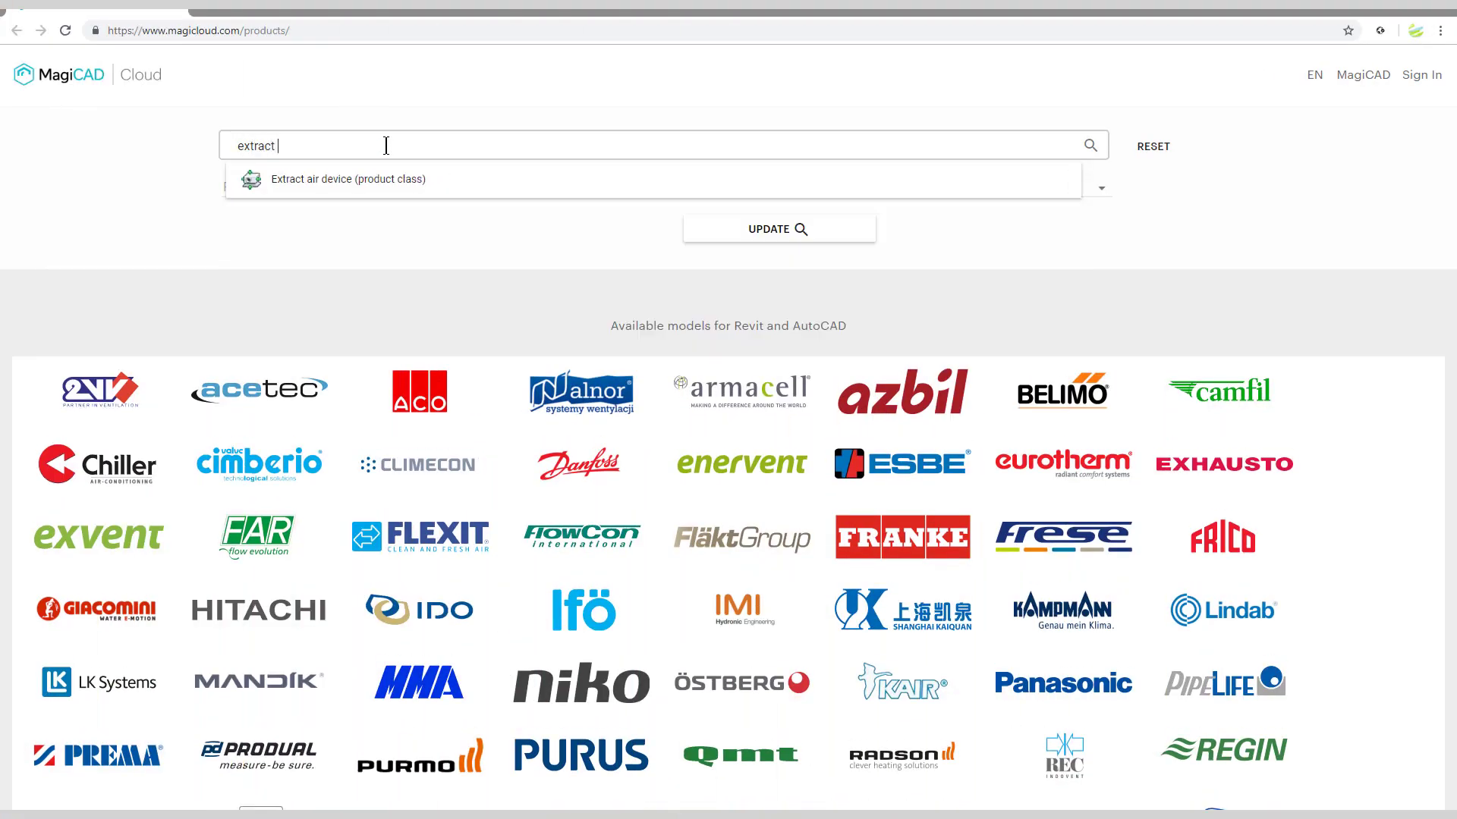
# In the MagiCAD Cloud product library, filter the products by the Extract air device class and the manufacturer TROX.
pyautogui.click(382, 179)
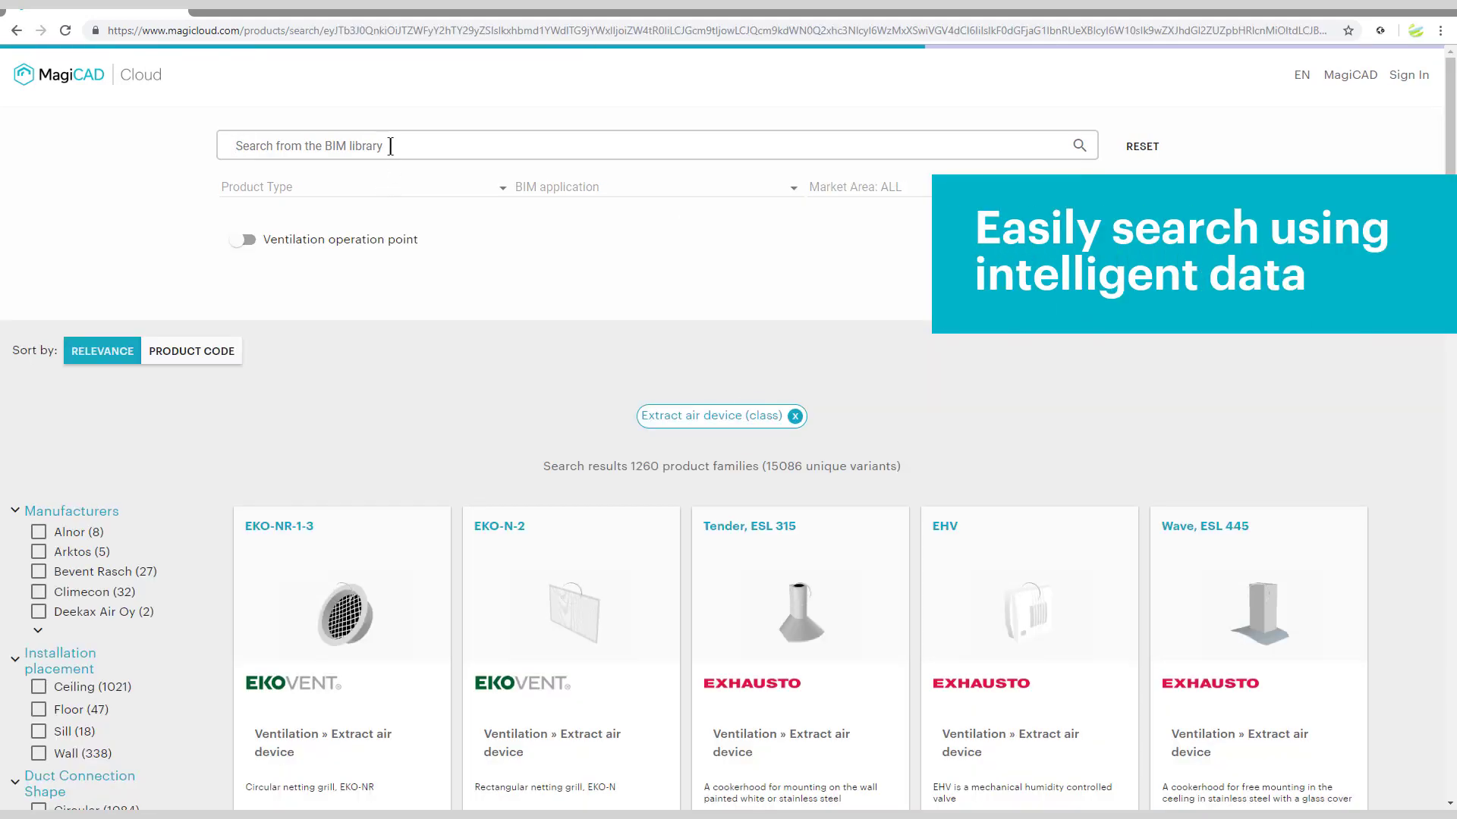
pyautogui.click(391, 144)
pyautogui.write('trox')
pyautogui.click(369, 182)
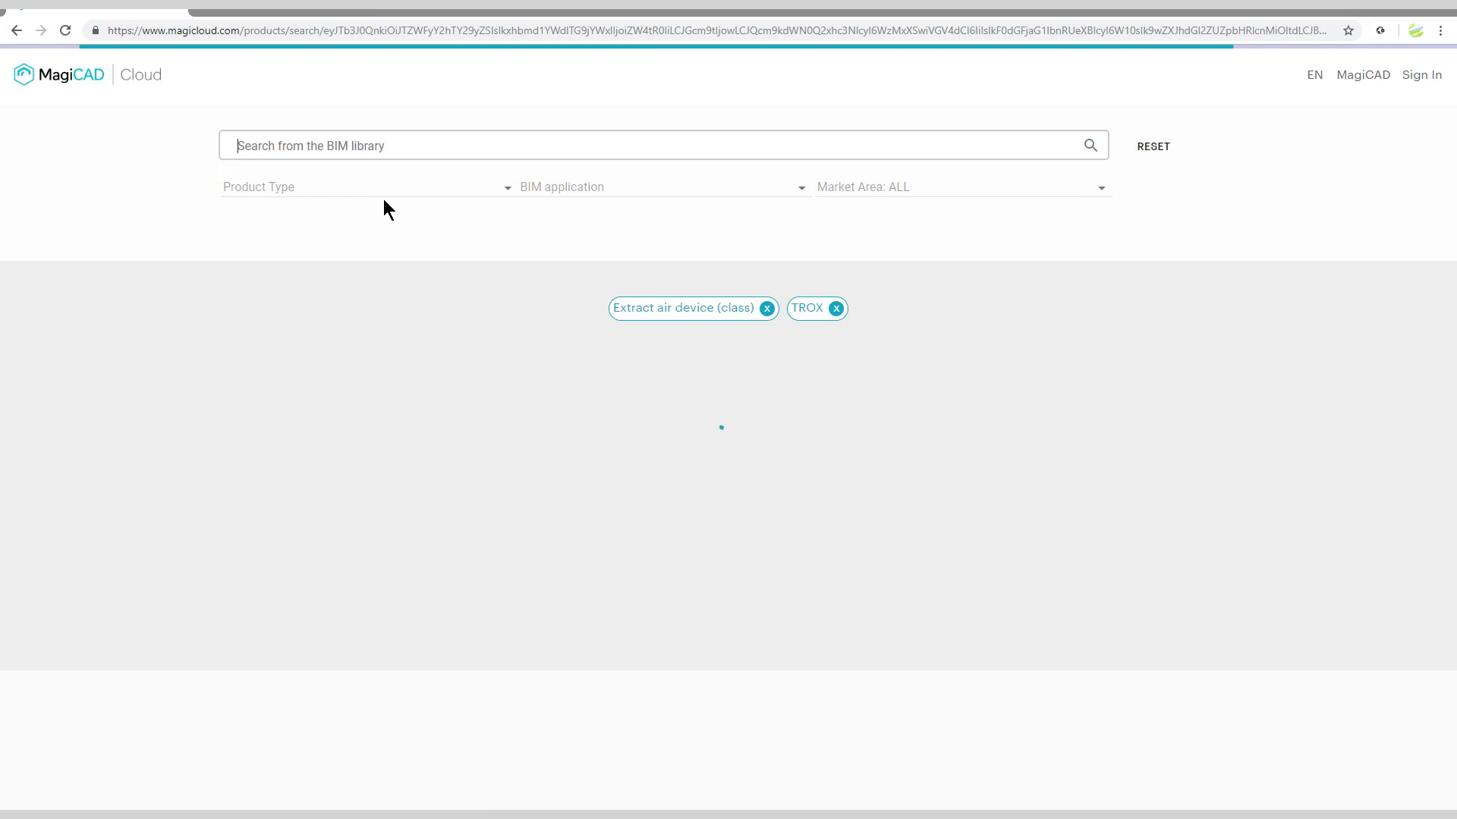
# Filter the products by a ventilation operation point of 50 l/s flow with a pressure drop of 25 to 80 Pa.
pyautogui.click(260, 239)
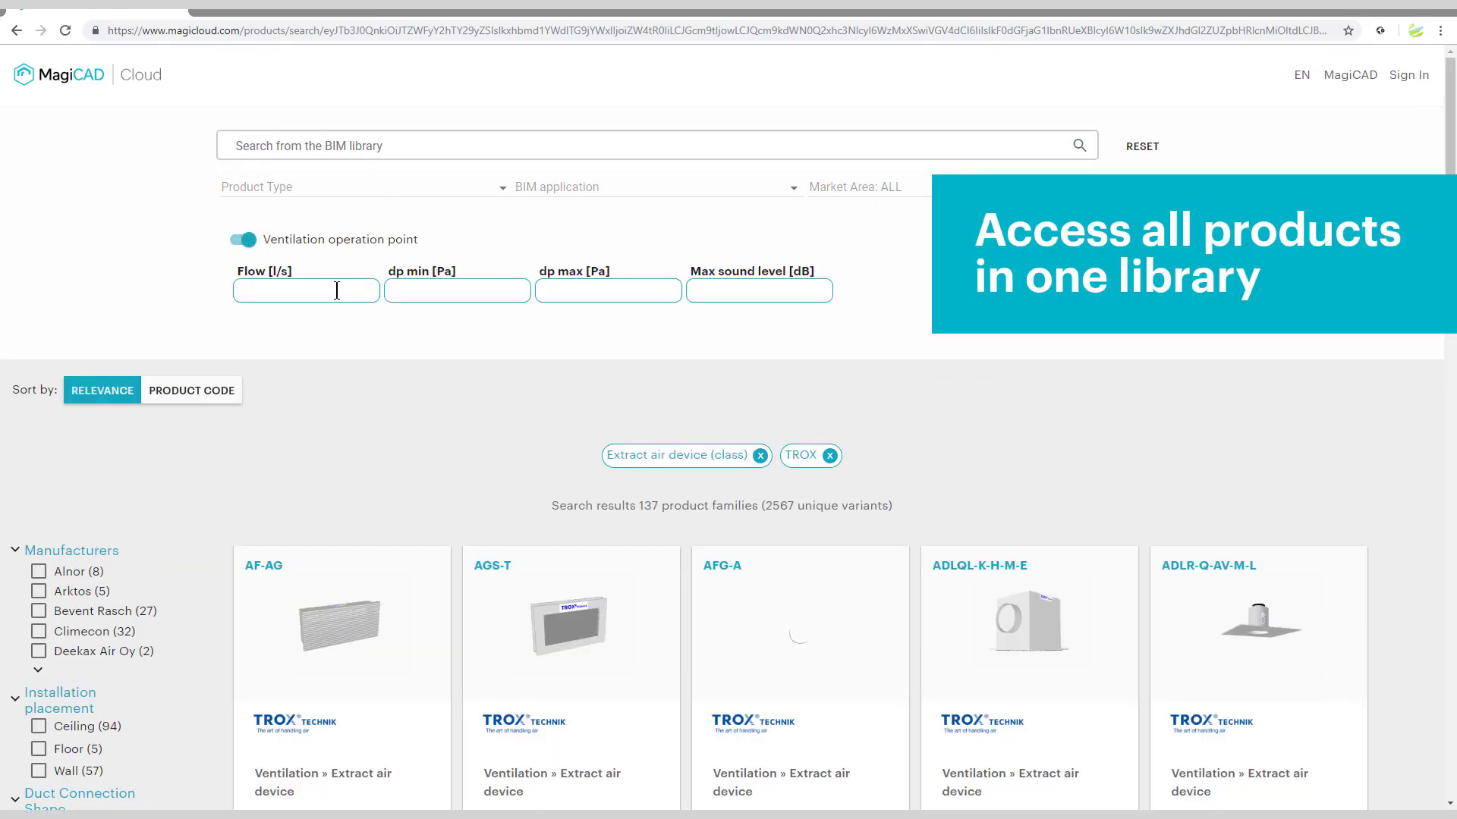
pyautogui.write('525')
pyautogui.press('Tab')
pyautogui.write('80')
pyautogui.press('Return')
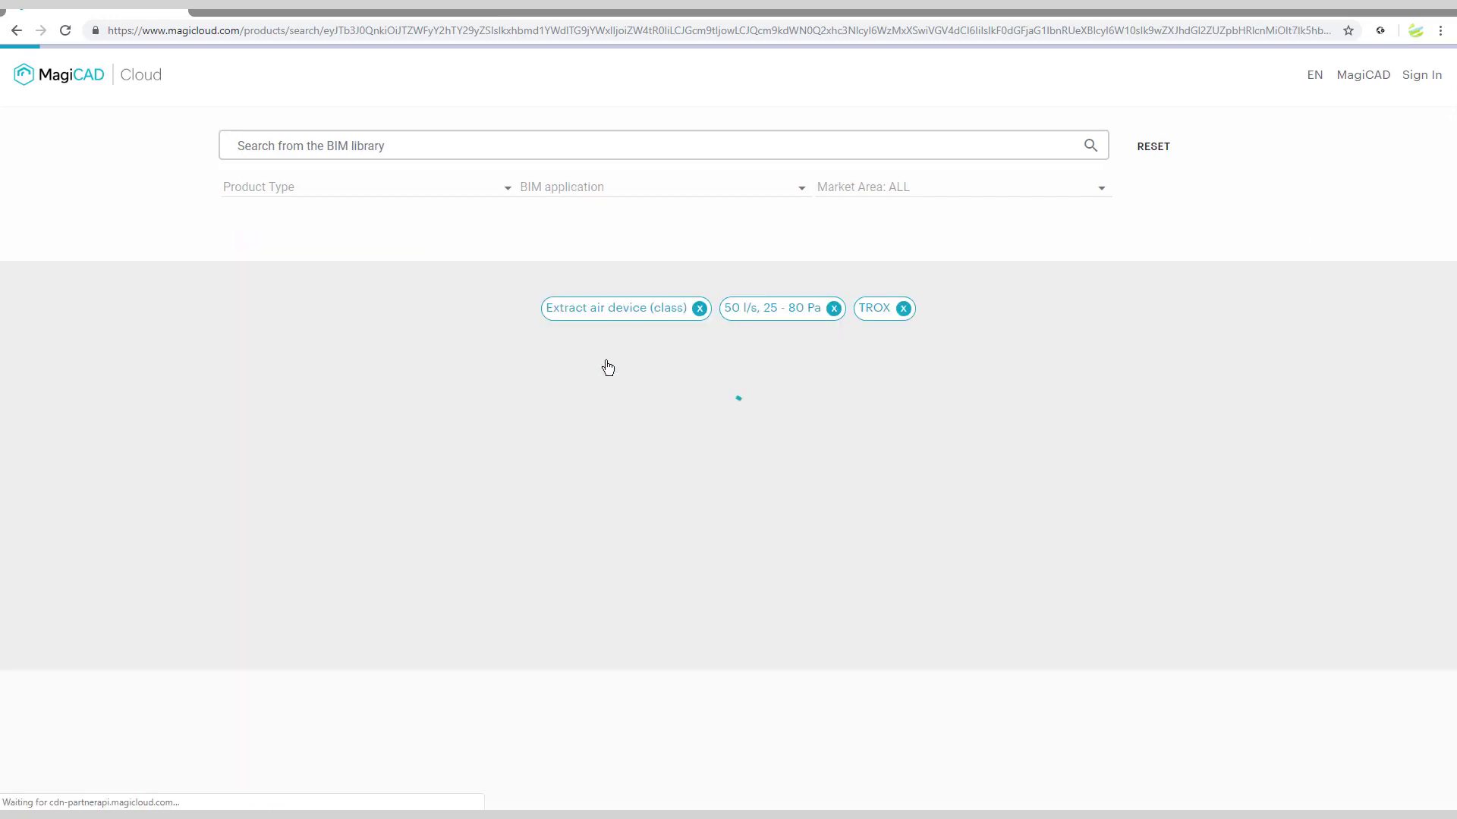
# Open the TDV-SA-*-A-H swirl diffuser's product details and view its 3D model and image.
pyautogui.scroll(-5, 544, 372)
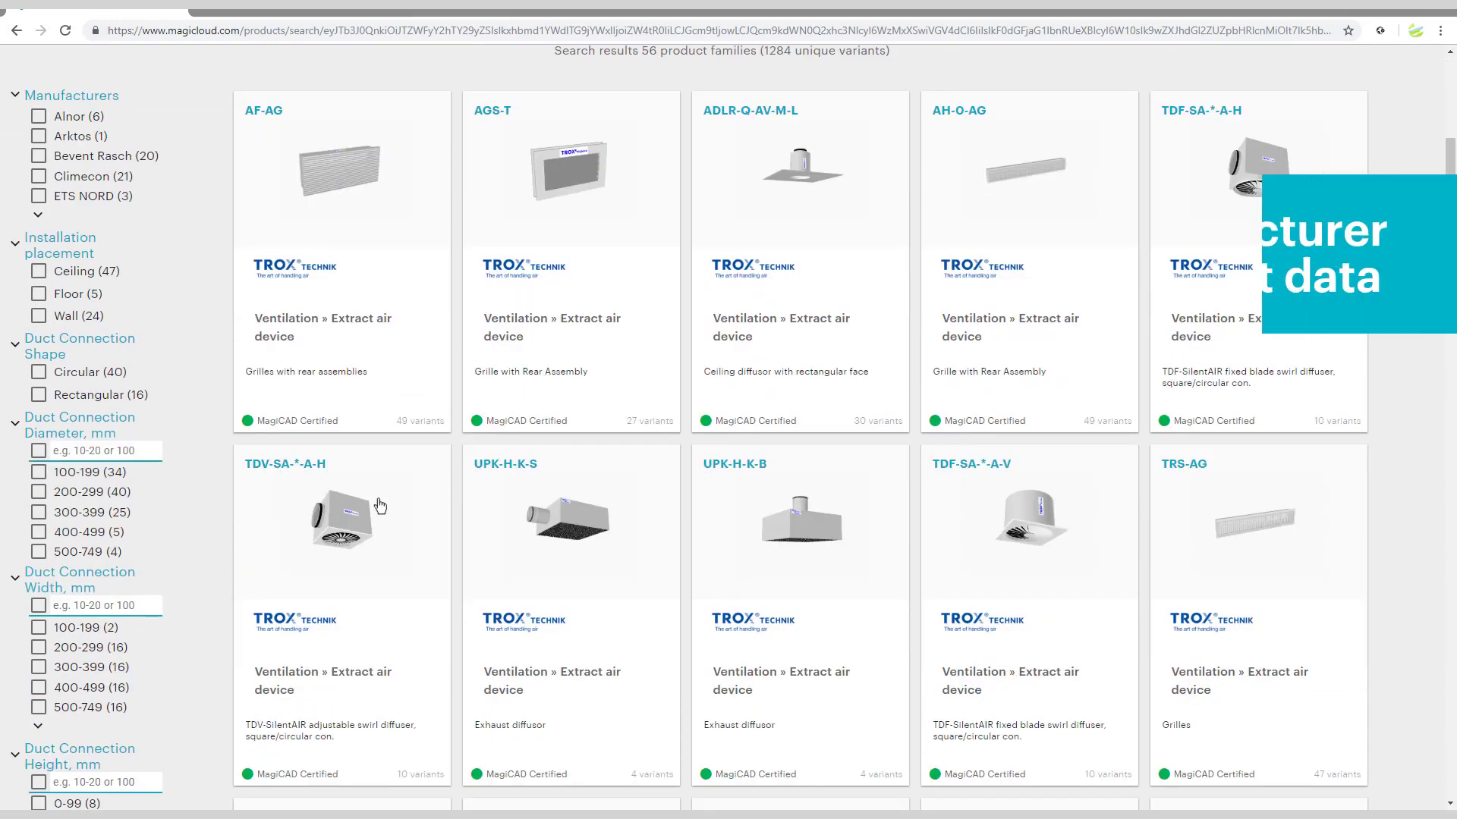
pyautogui.click(356, 522)
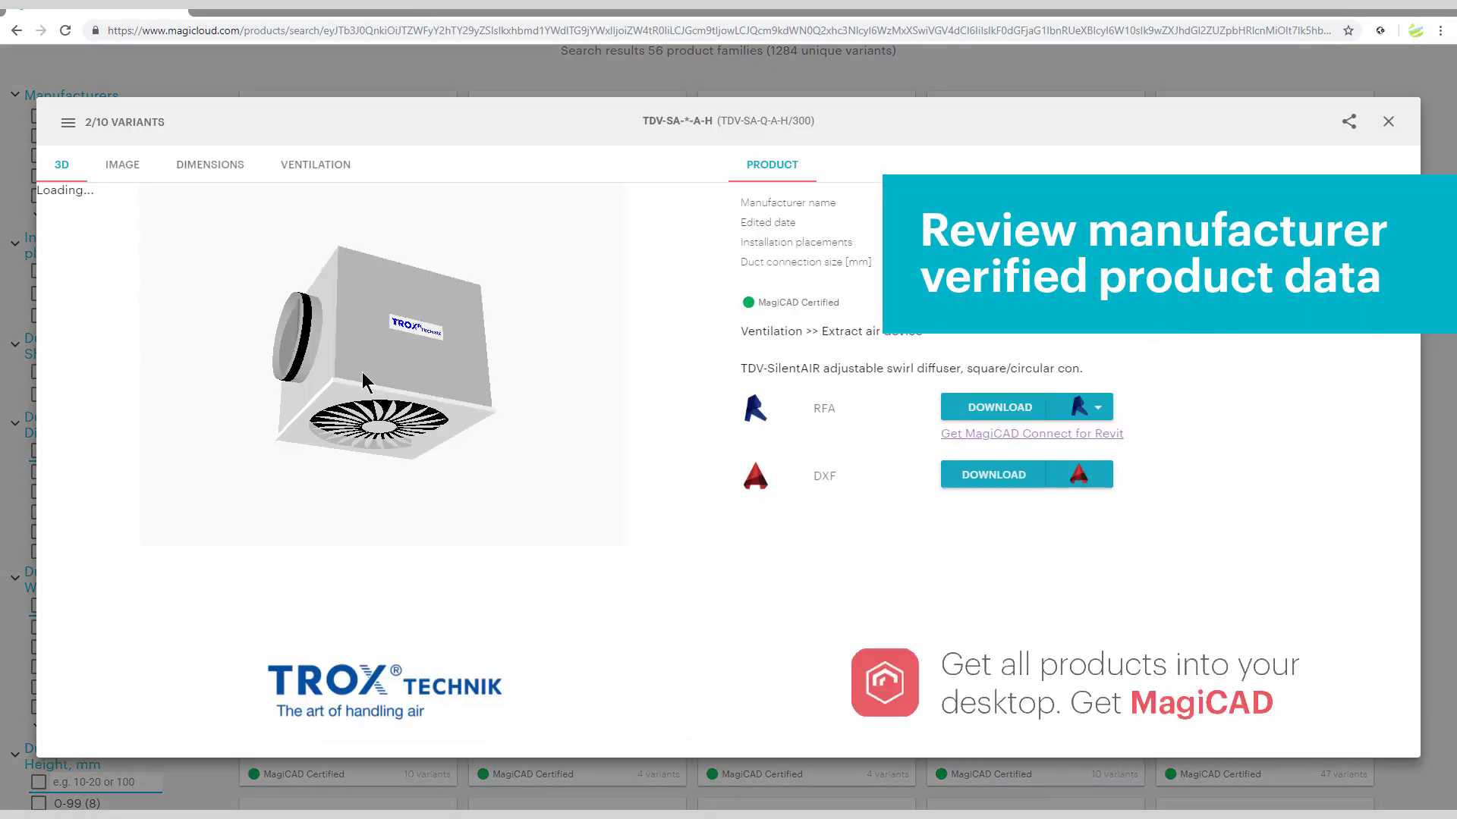
pyautogui.moveTo(362, 372); pyautogui.dragTo(277, 284)
pyautogui.click(122, 165)
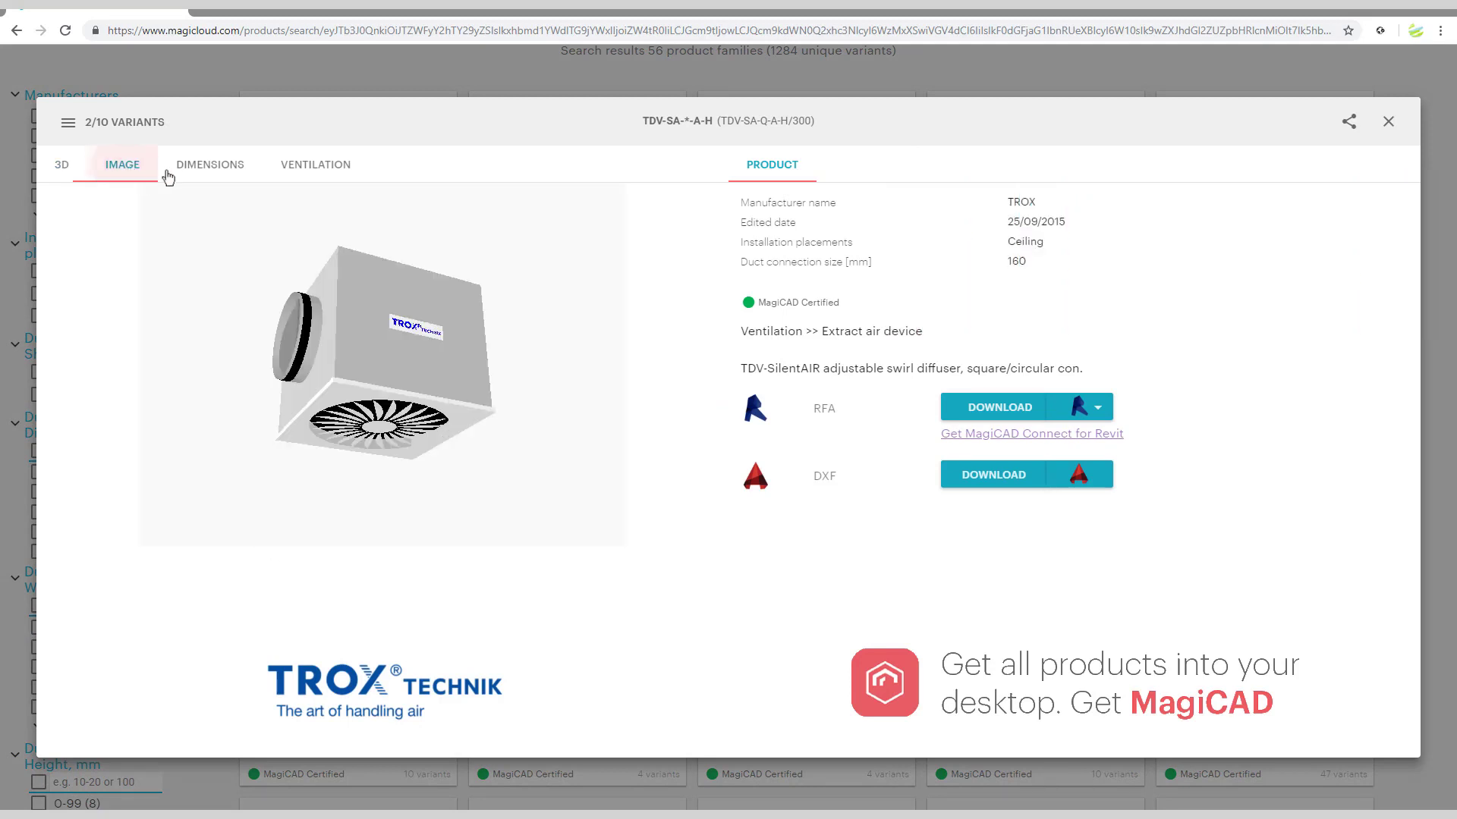
# View the TDV-SA-*-A-H diffuser's dimensions and ventilation data in the product details.
pyautogui.click(227, 181)
pyautogui.click(317, 165)
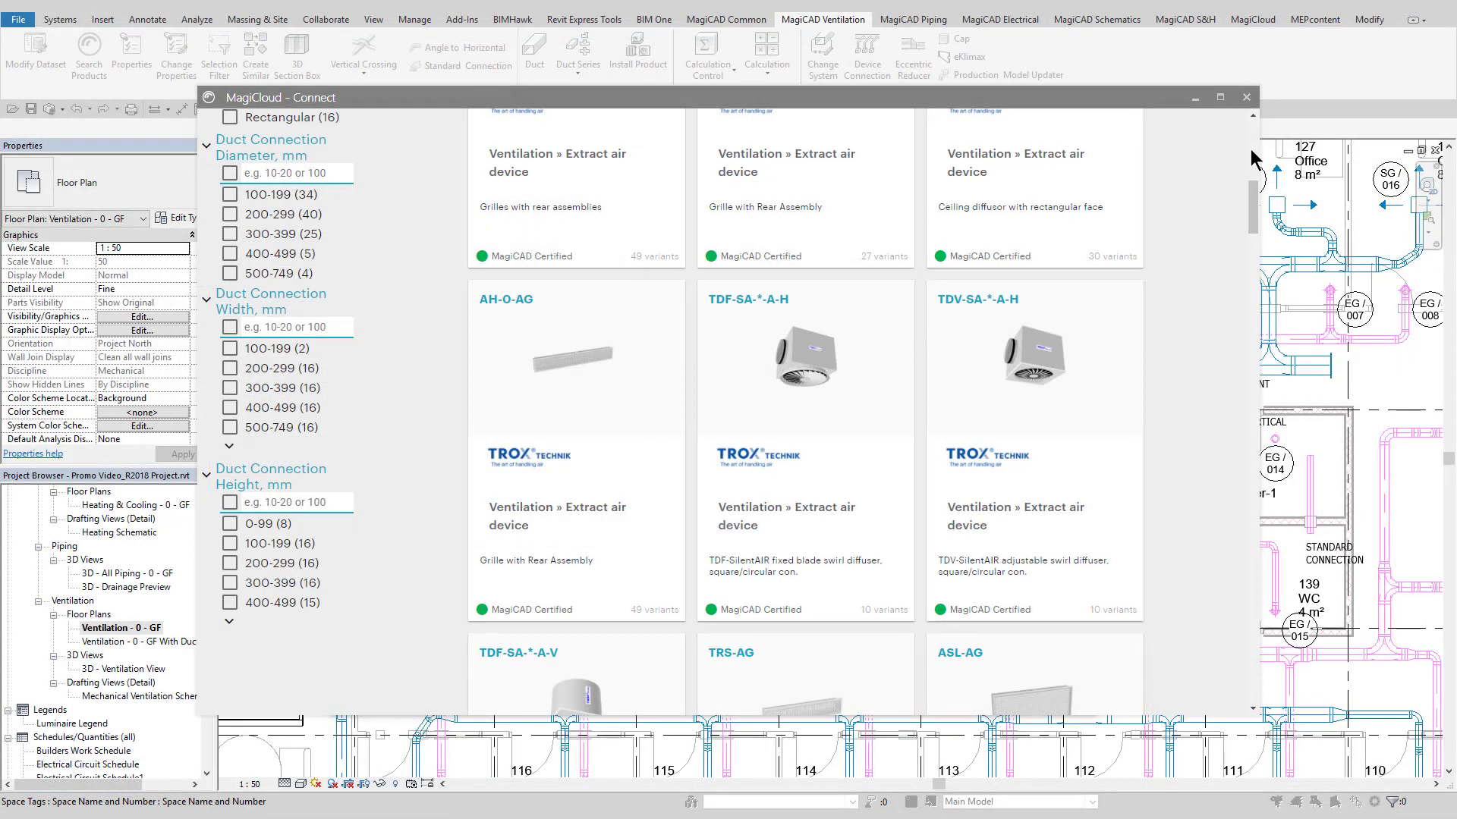
# In Revit, pick TDV-SA-*-A-H from MagiCloud Connect for extract device EG06 and assign it the Square extract grille 2D symbol.
pyautogui.moveTo(1254, 148); pyautogui.dragTo(1254, 197)
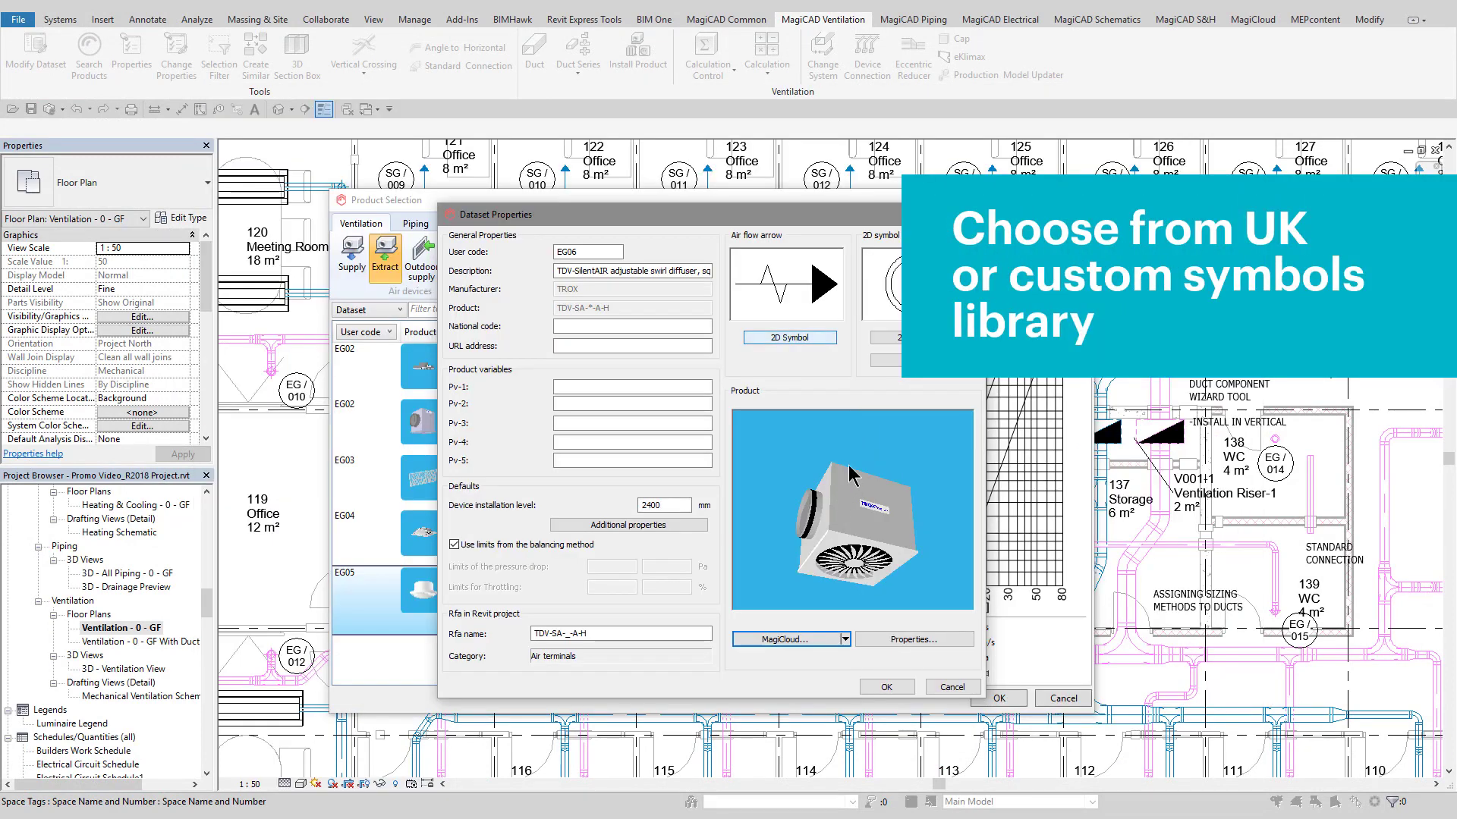
pyautogui.click(894, 343)
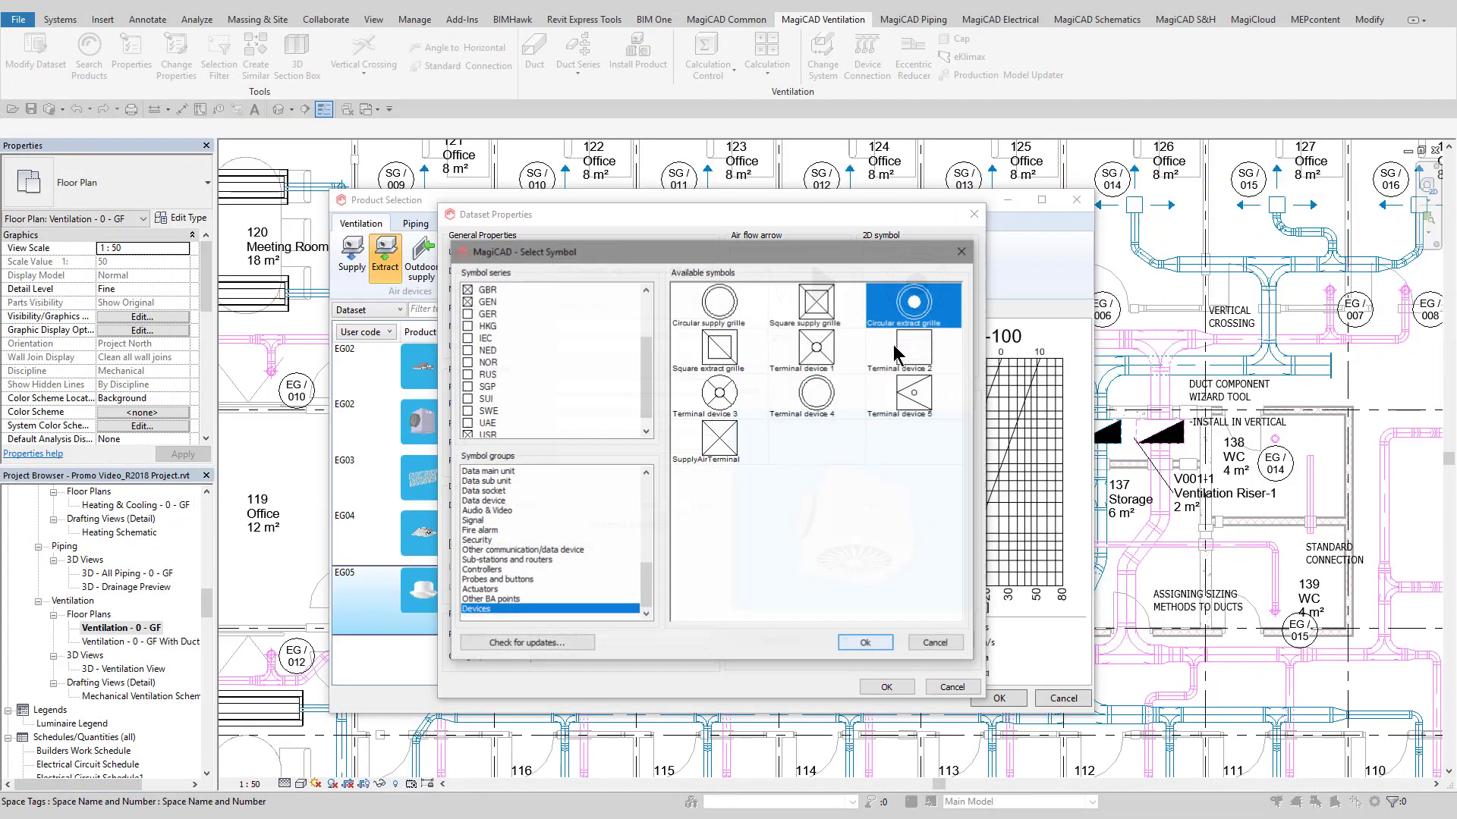
pyautogui.doubleClick(733, 349)
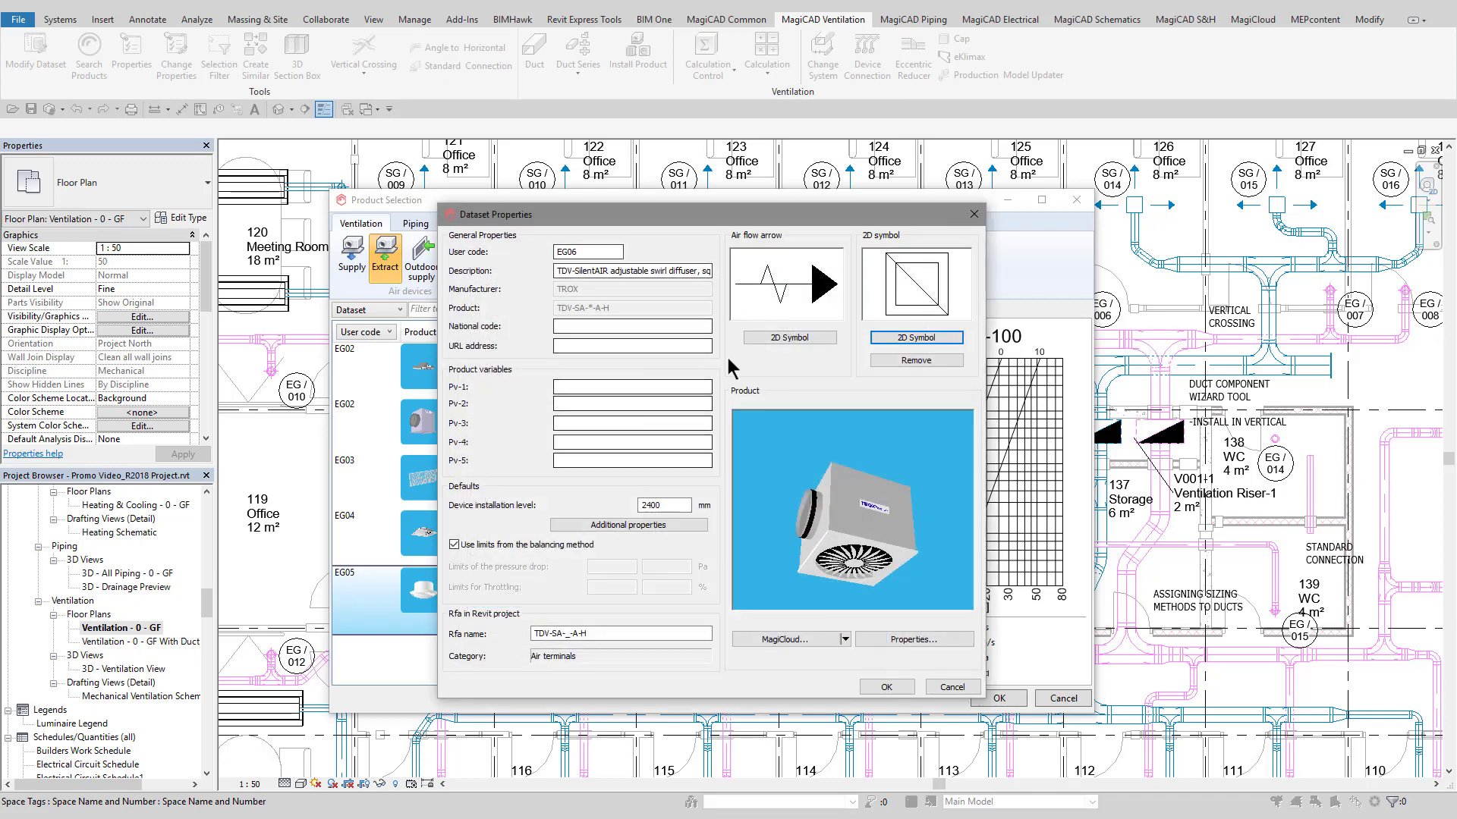
# Review the TDV-SA-R-A-H/500 variant with its dimensions shown in the product properties, and accept the EG06 dataset without selecting that variant.
pyautogui.click(887, 639)
pyautogui.click(756, 576)
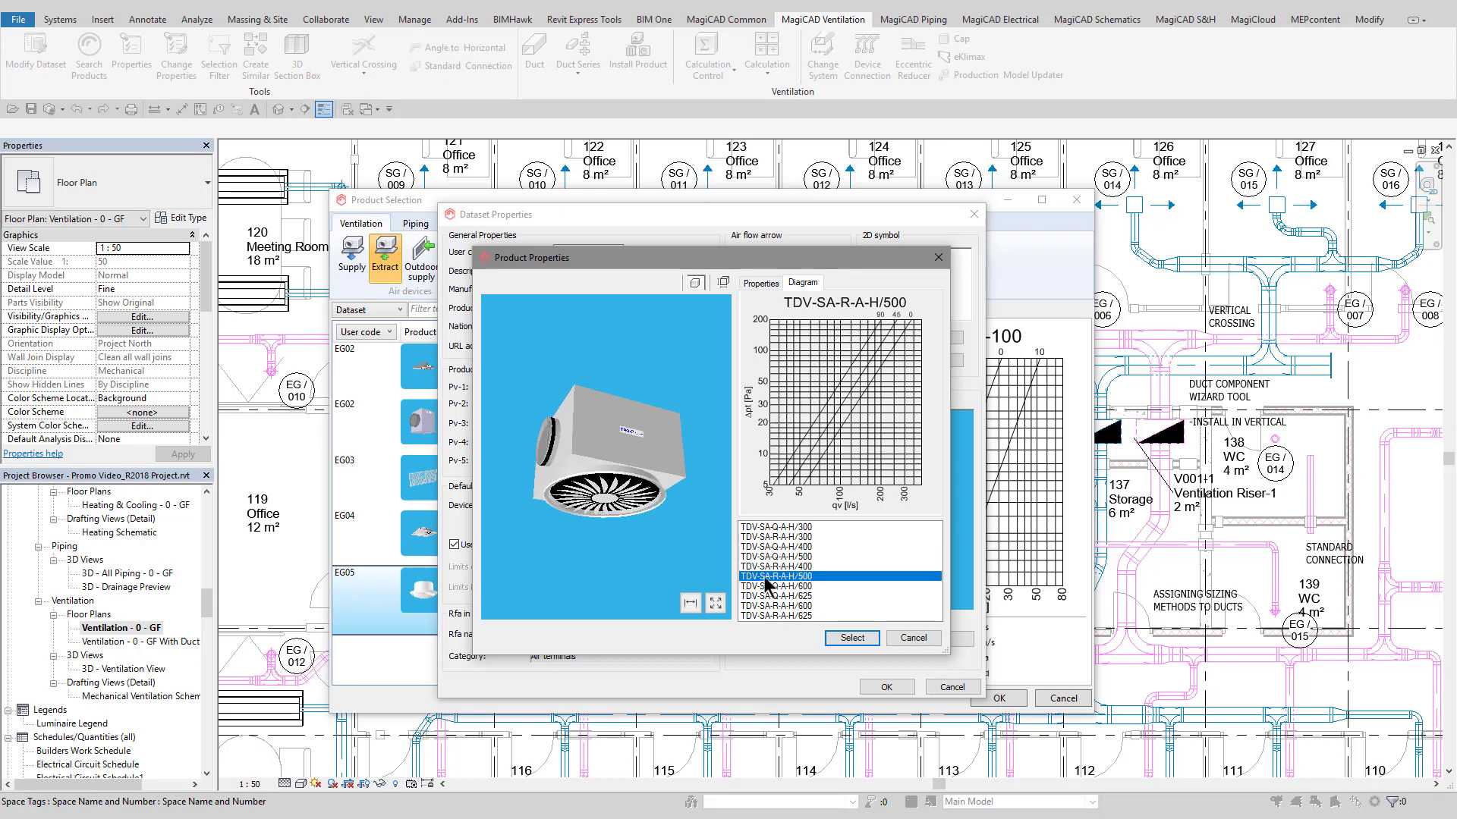
pyautogui.click(691, 603)
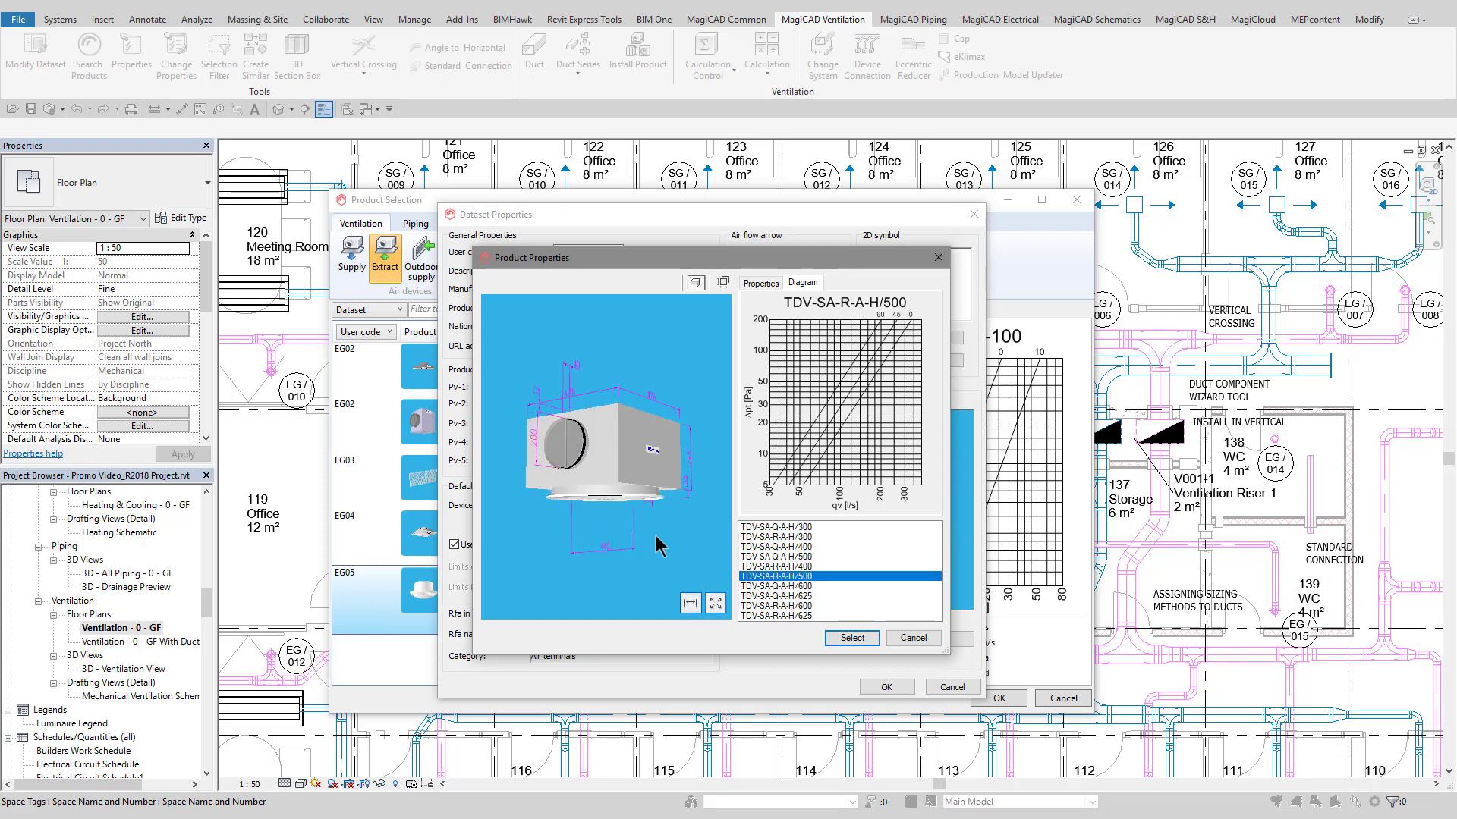
pyautogui.click(911, 638)
pyautogui.click(887, 687)
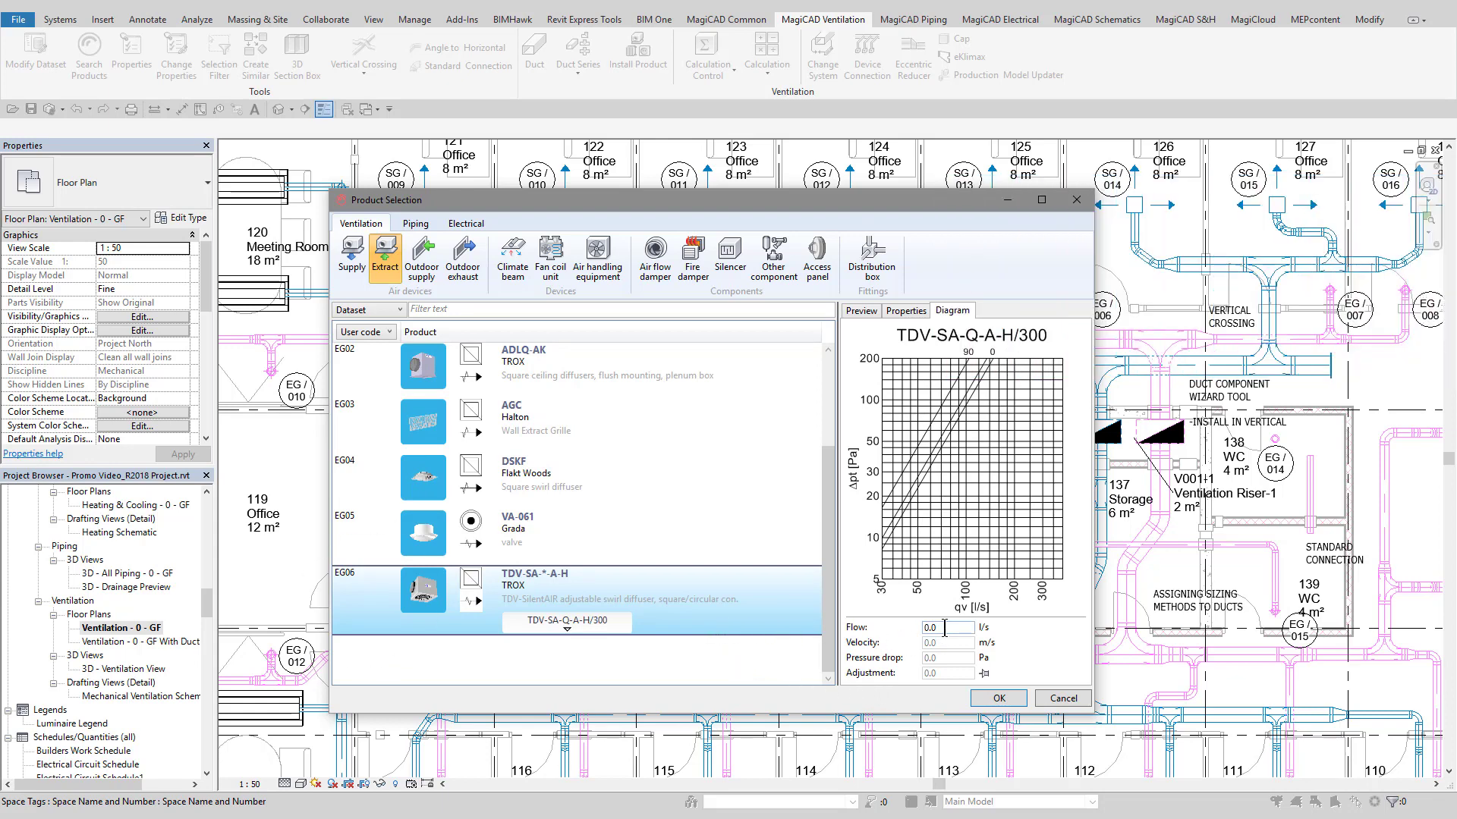
# Install the TDV-SA-Q-A-H/300 extract device with a 50 l/s flow in the space below terminal EG/019, and select the placed device.
pyautogui.write('50')
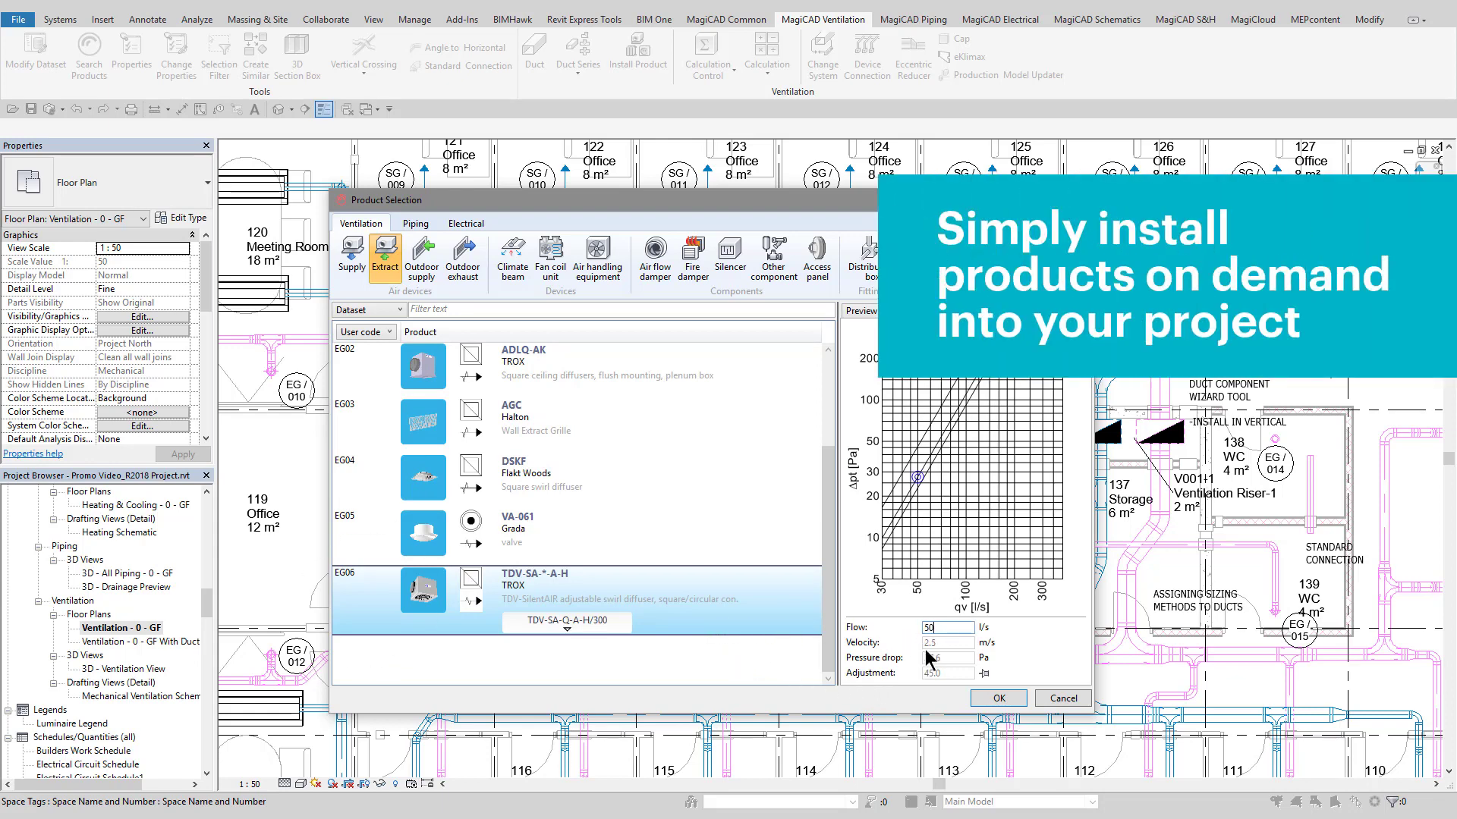
pyautogui.click(998, 699)
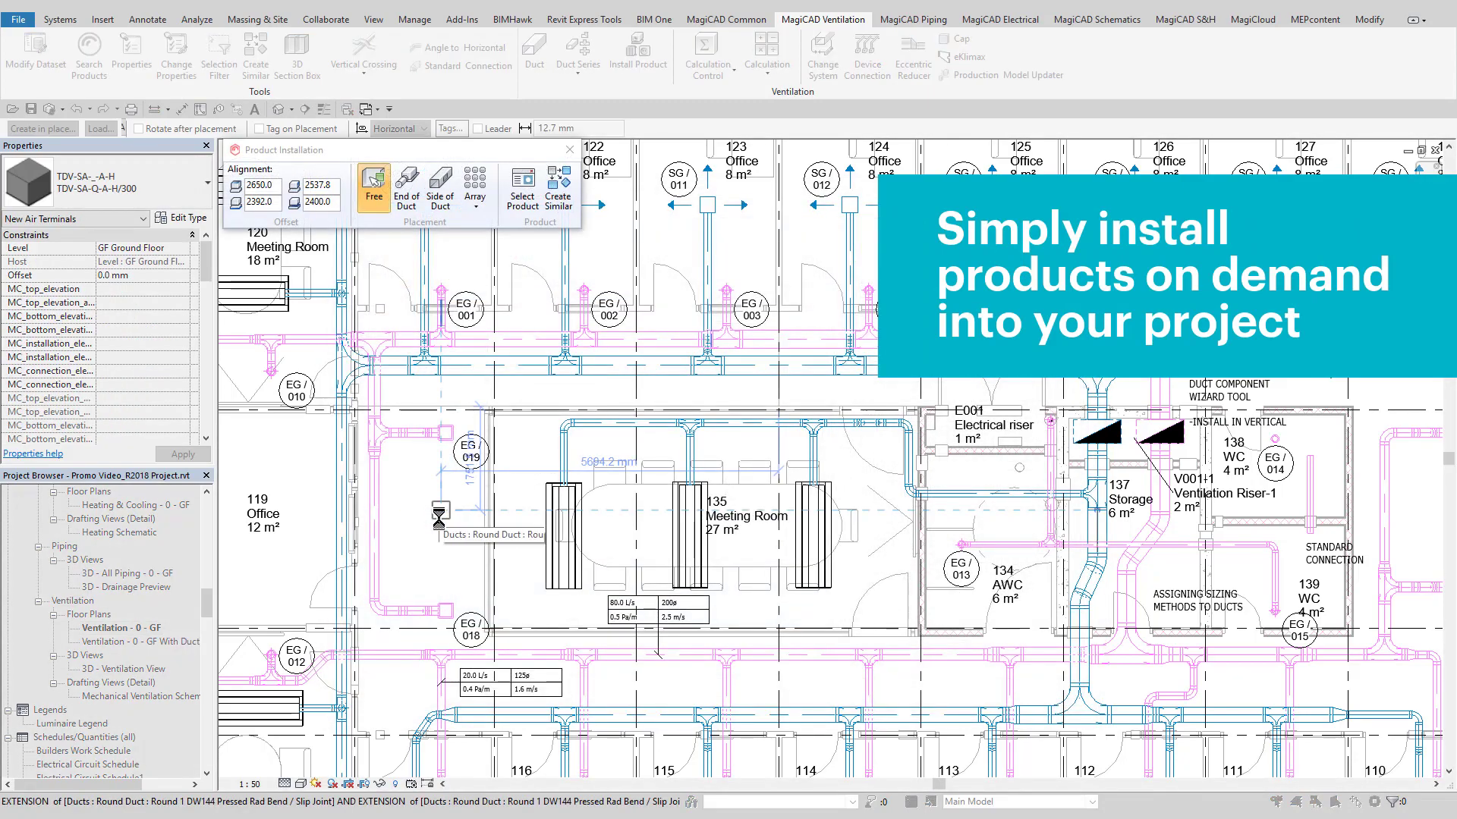
pyautogui.scroll(3, 444, 519)
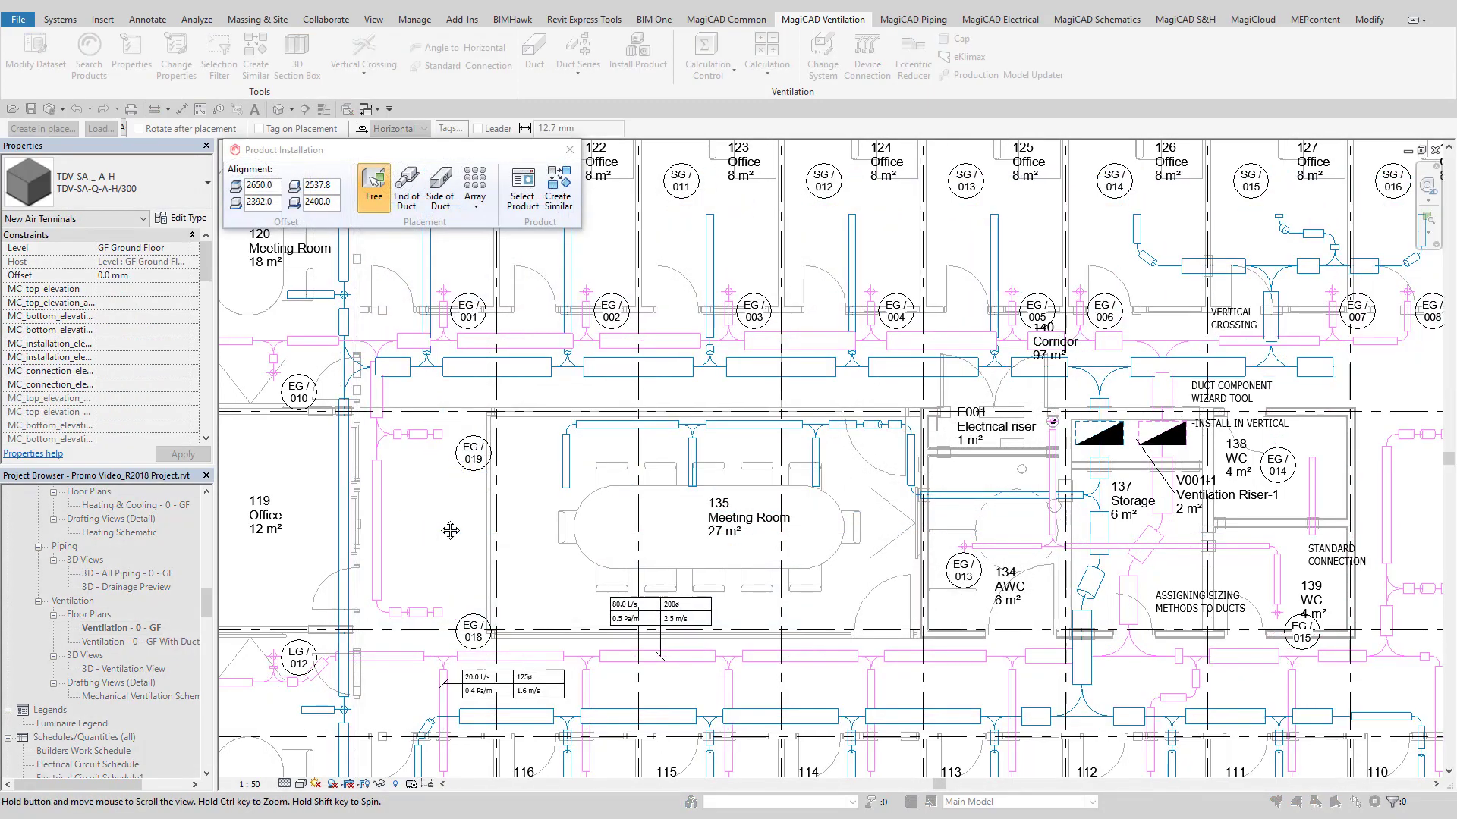
pyautogui.scroll(4, 572, 546)
pyautogui.click(578, 546)
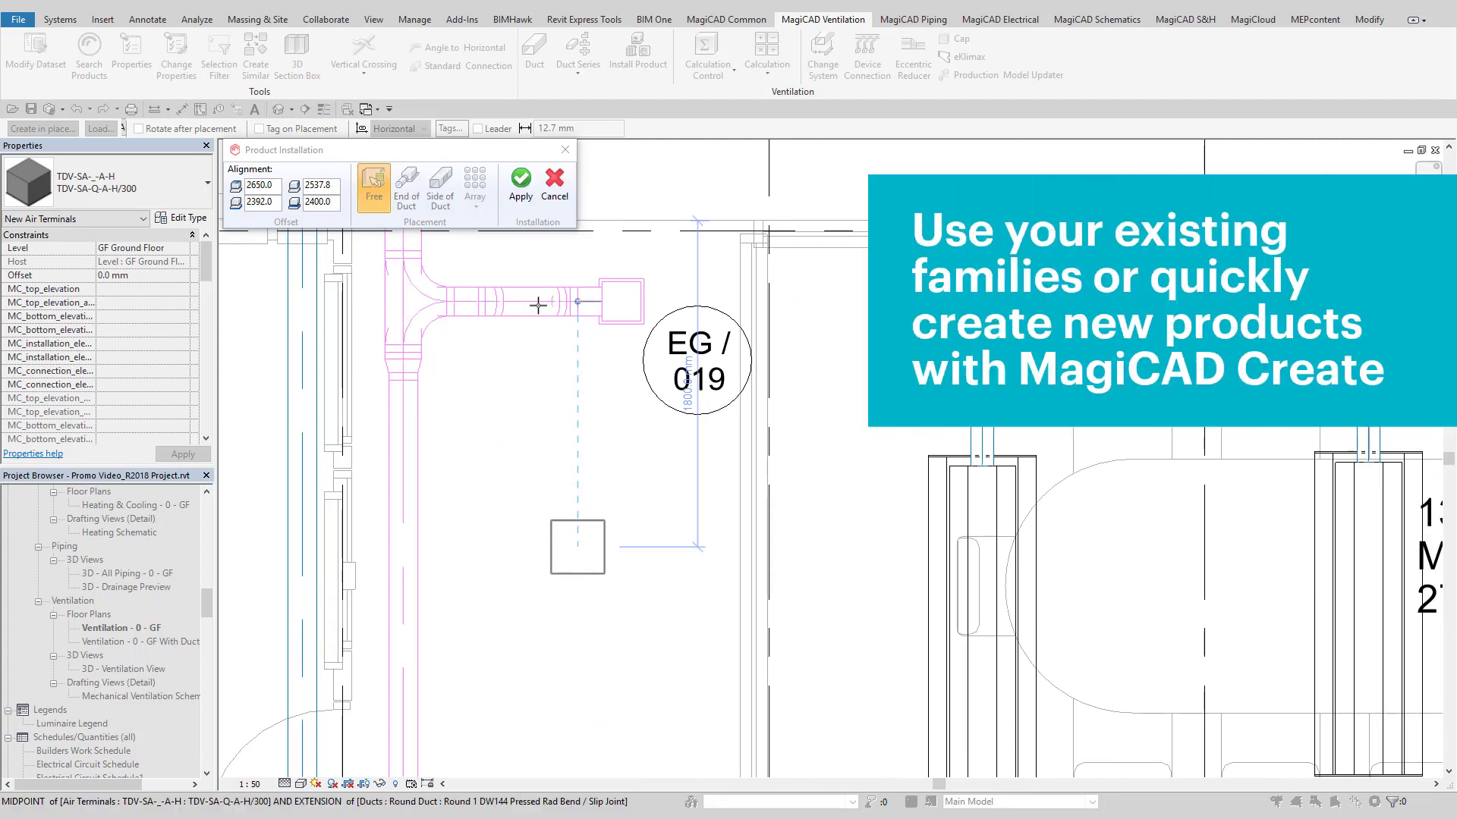
pyautogui.click(522, 200)
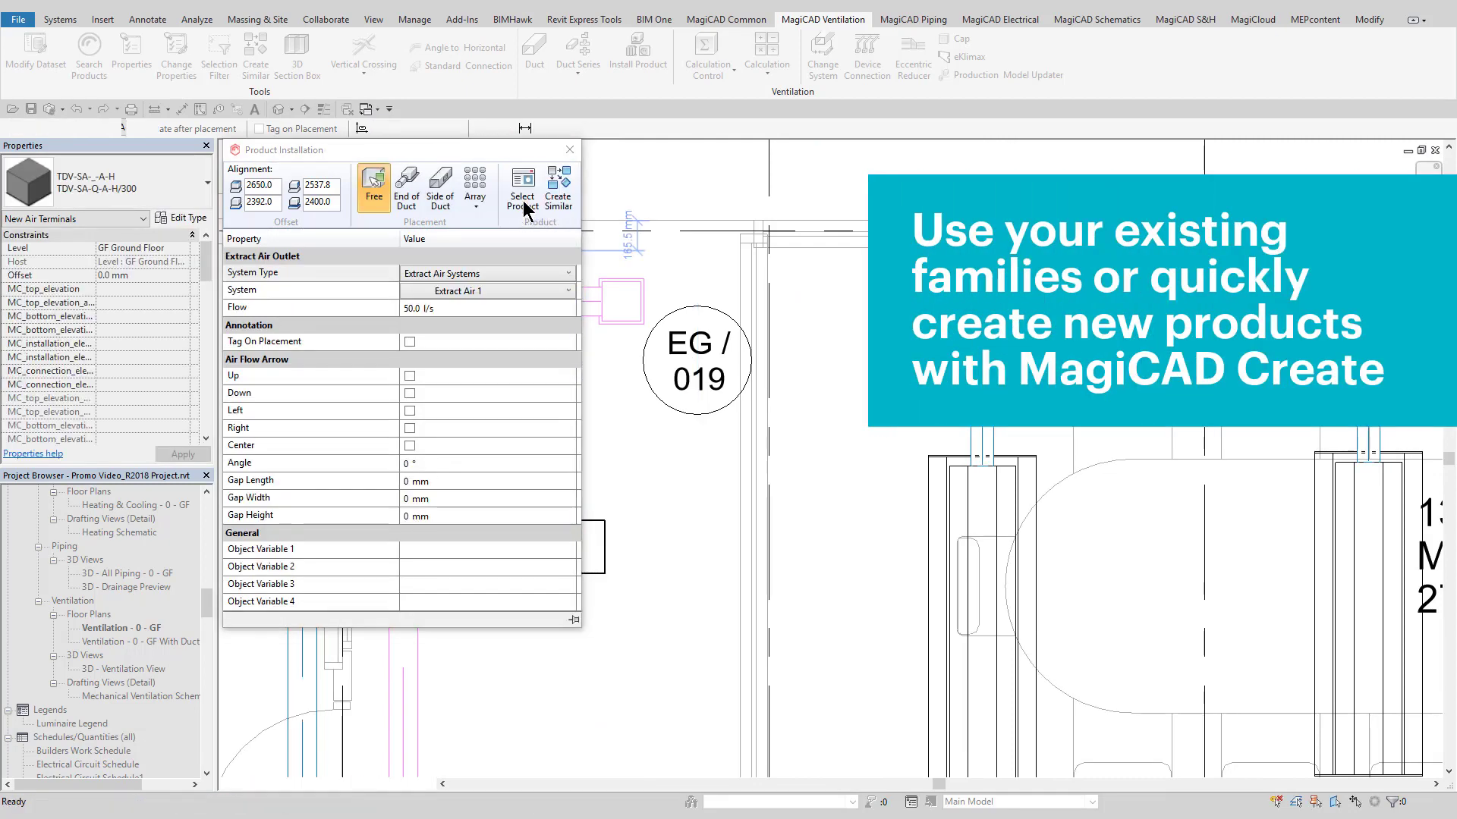
pyautogui.press('Escape')
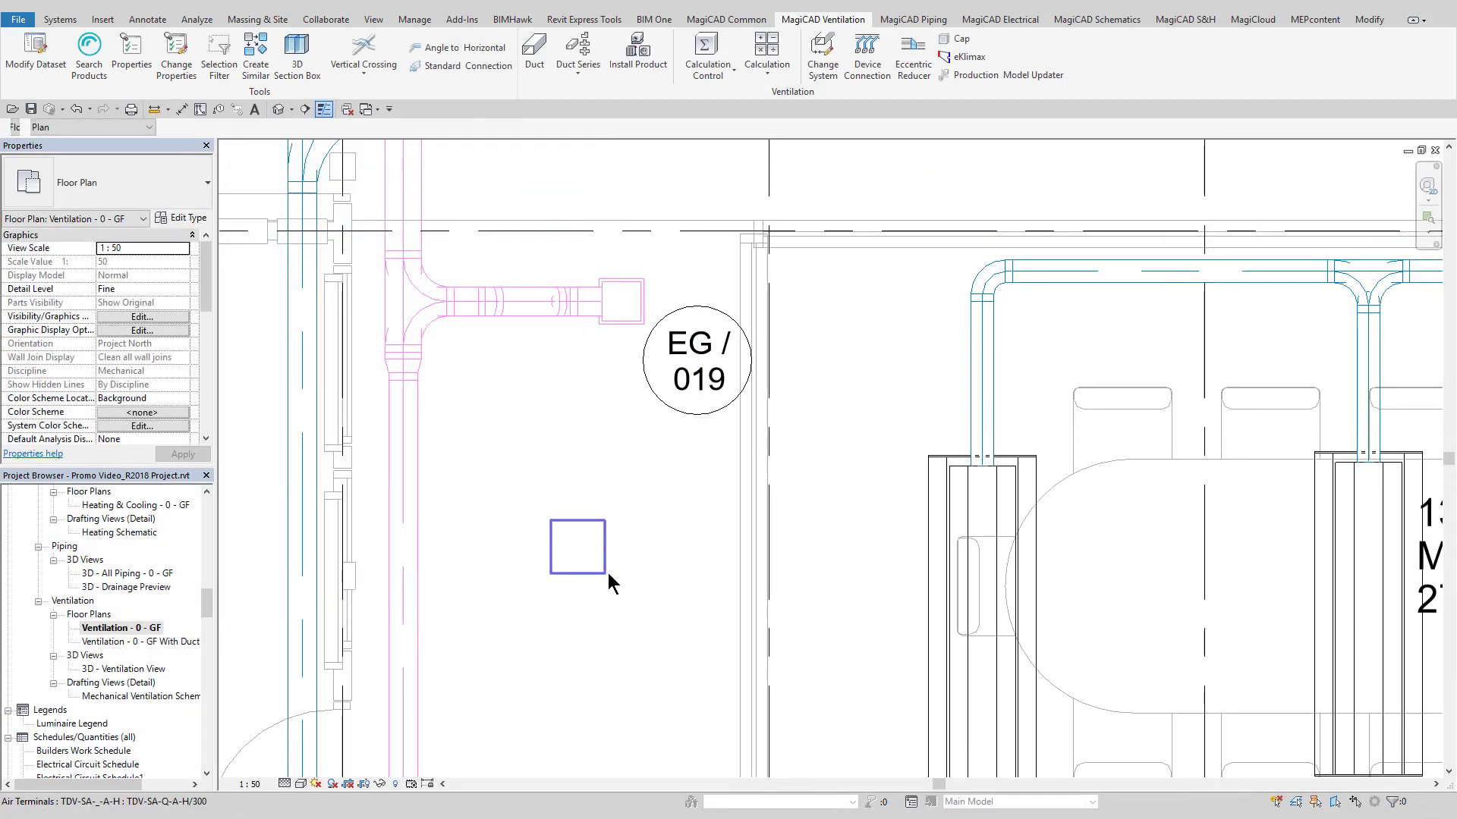
pyautogui.click(606, 570)
pyautogui.click(700, 67)
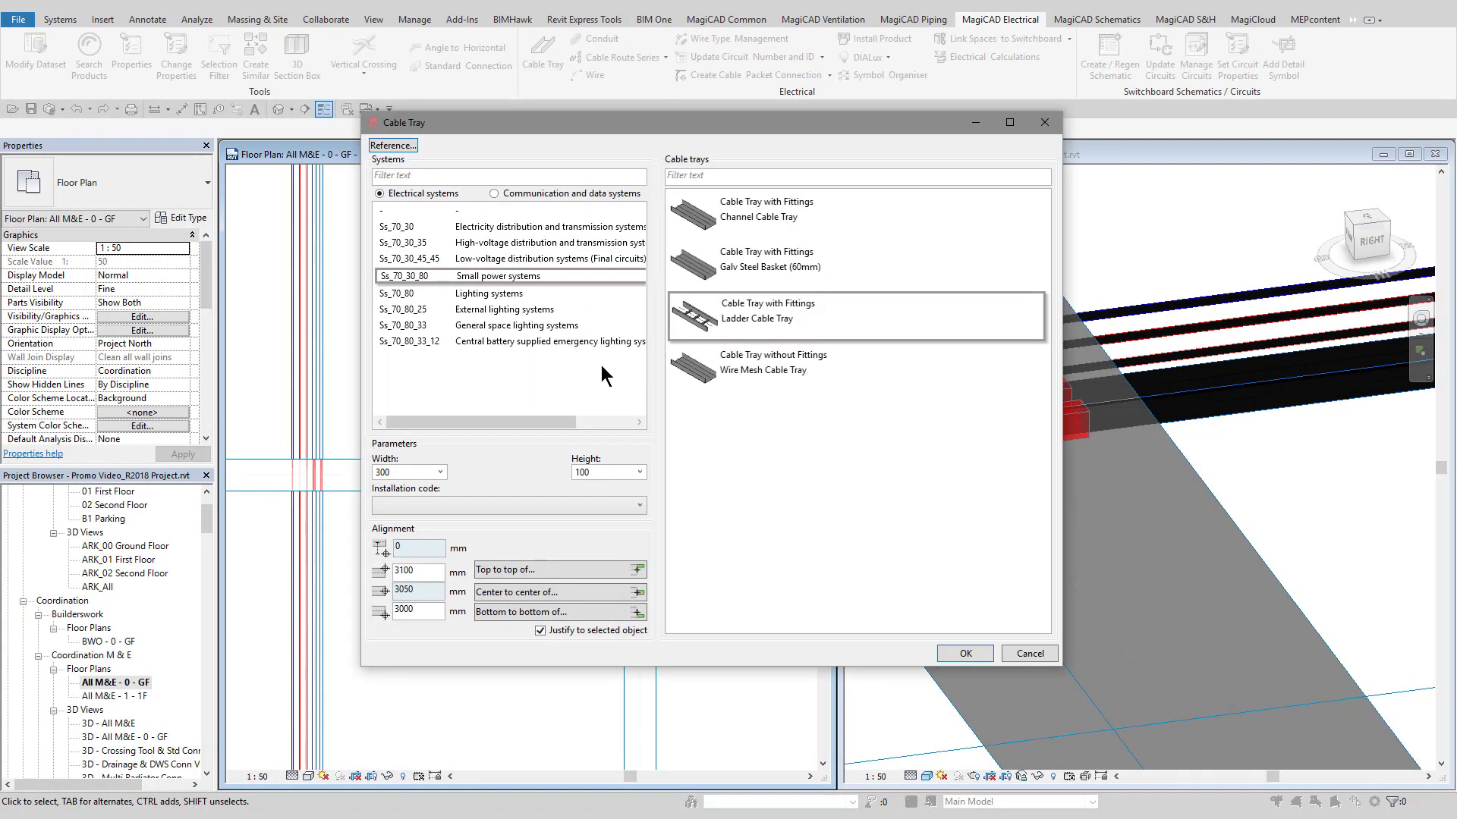
# In the All M&E - 0 - GF plan, draw a 300 x 100 mm ladder cable tray at 3050 mm offset, about 3000 mm across and turning down through the beam.
pyautogui.click(971, 657)
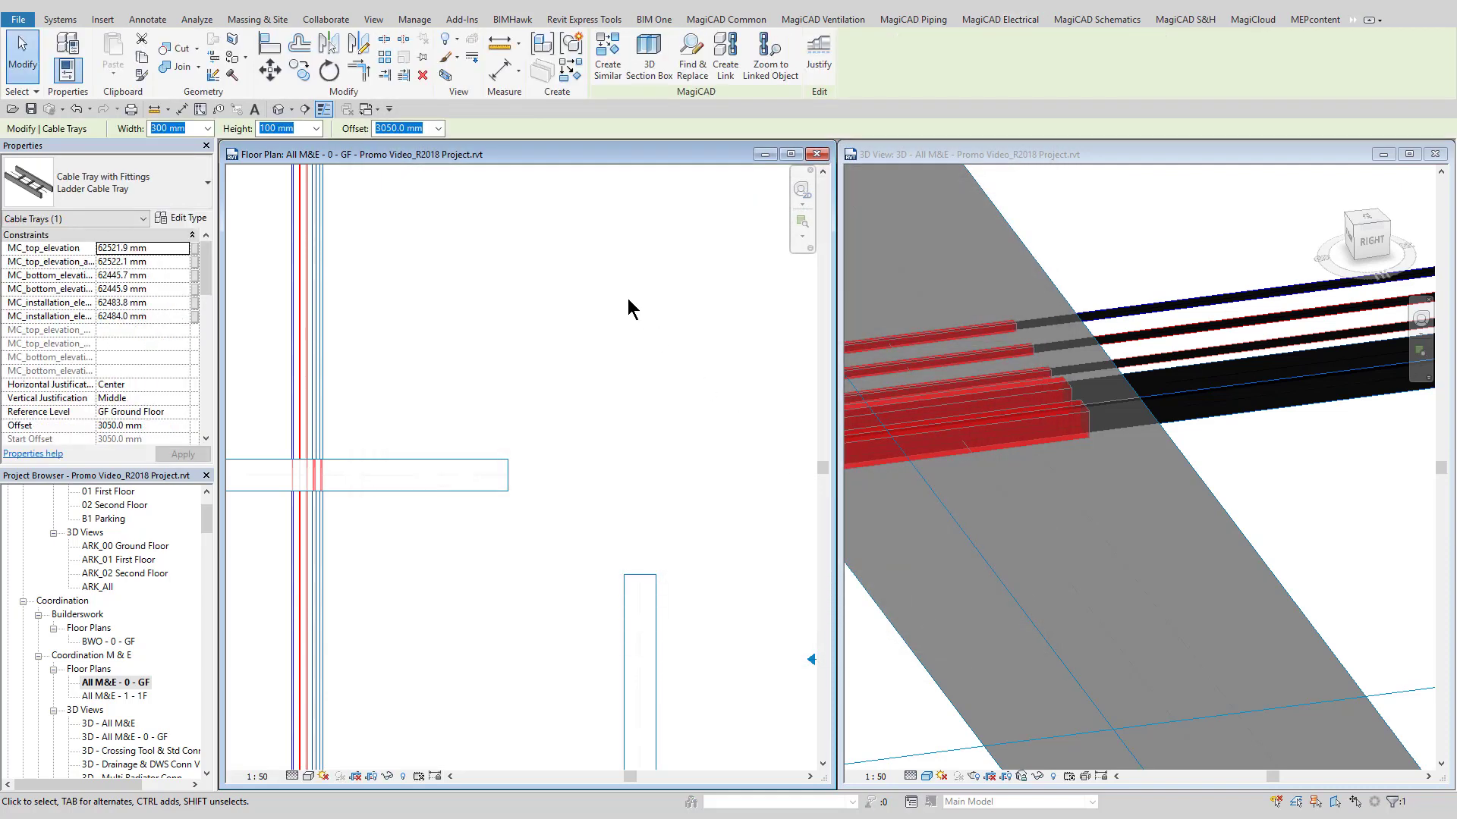
pyautogui.click(622, 292)
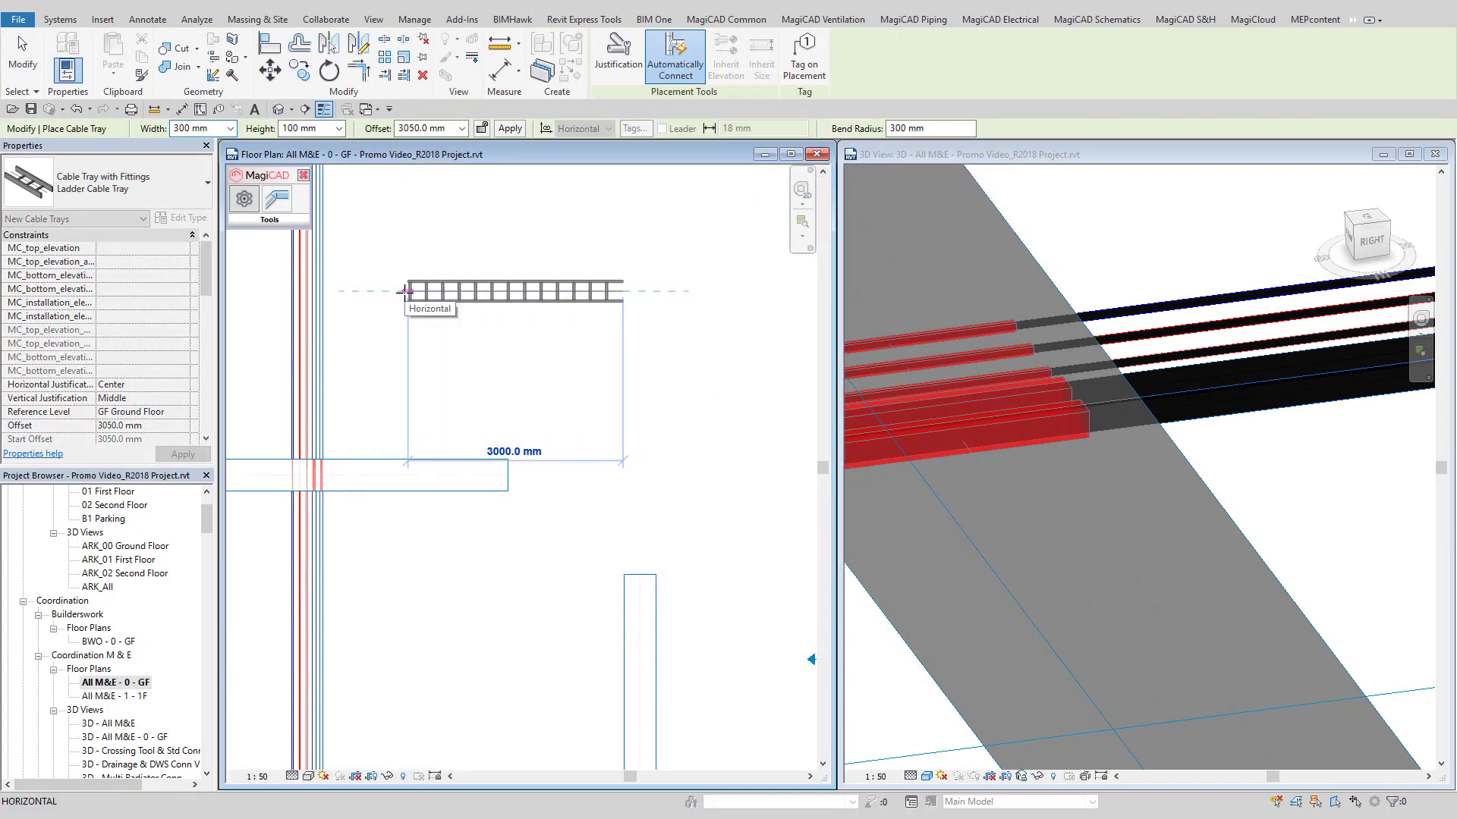
pyautogui.click(406, 292)
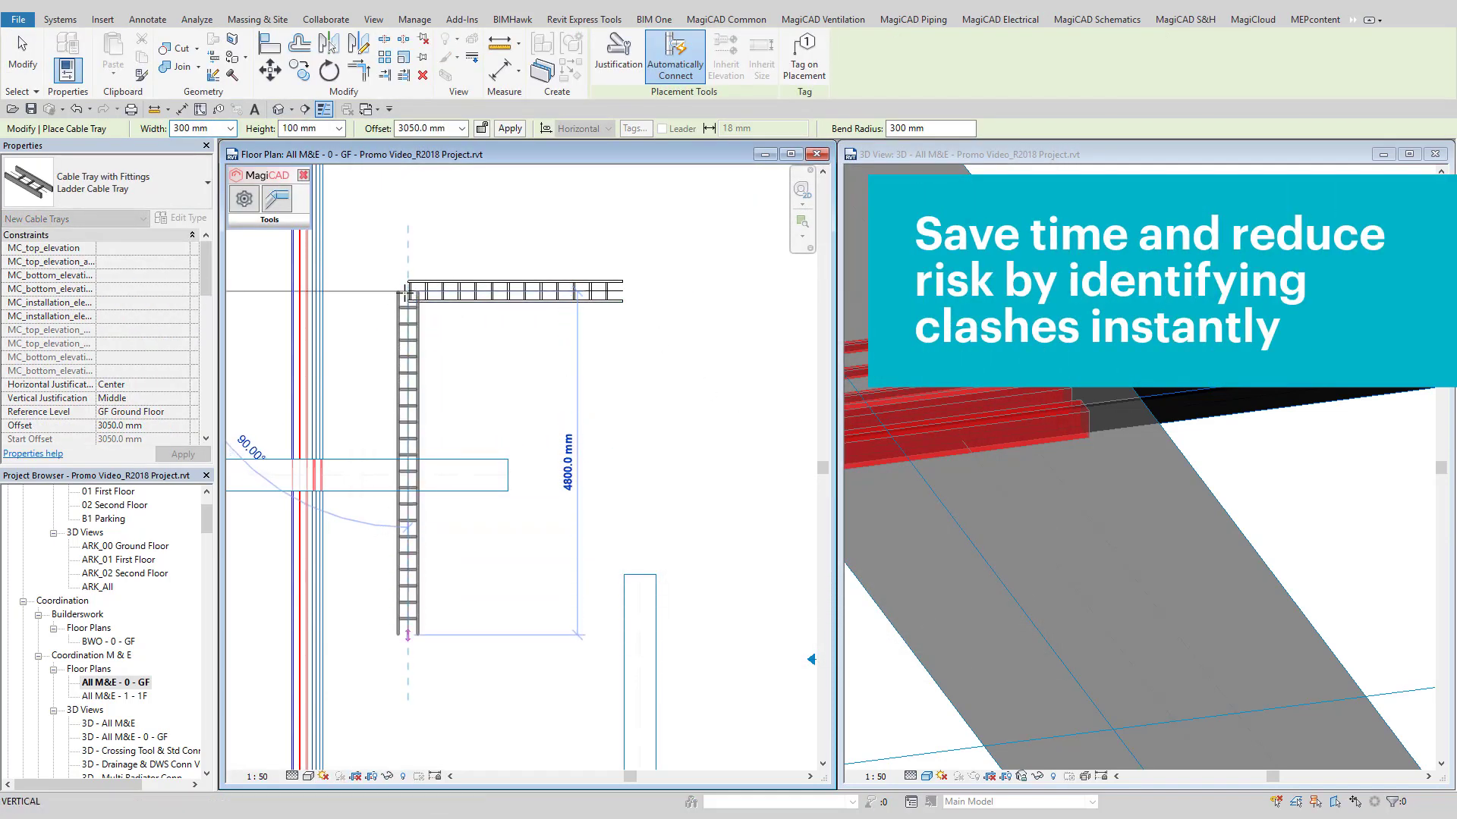
pyautogui.click(402, 726)
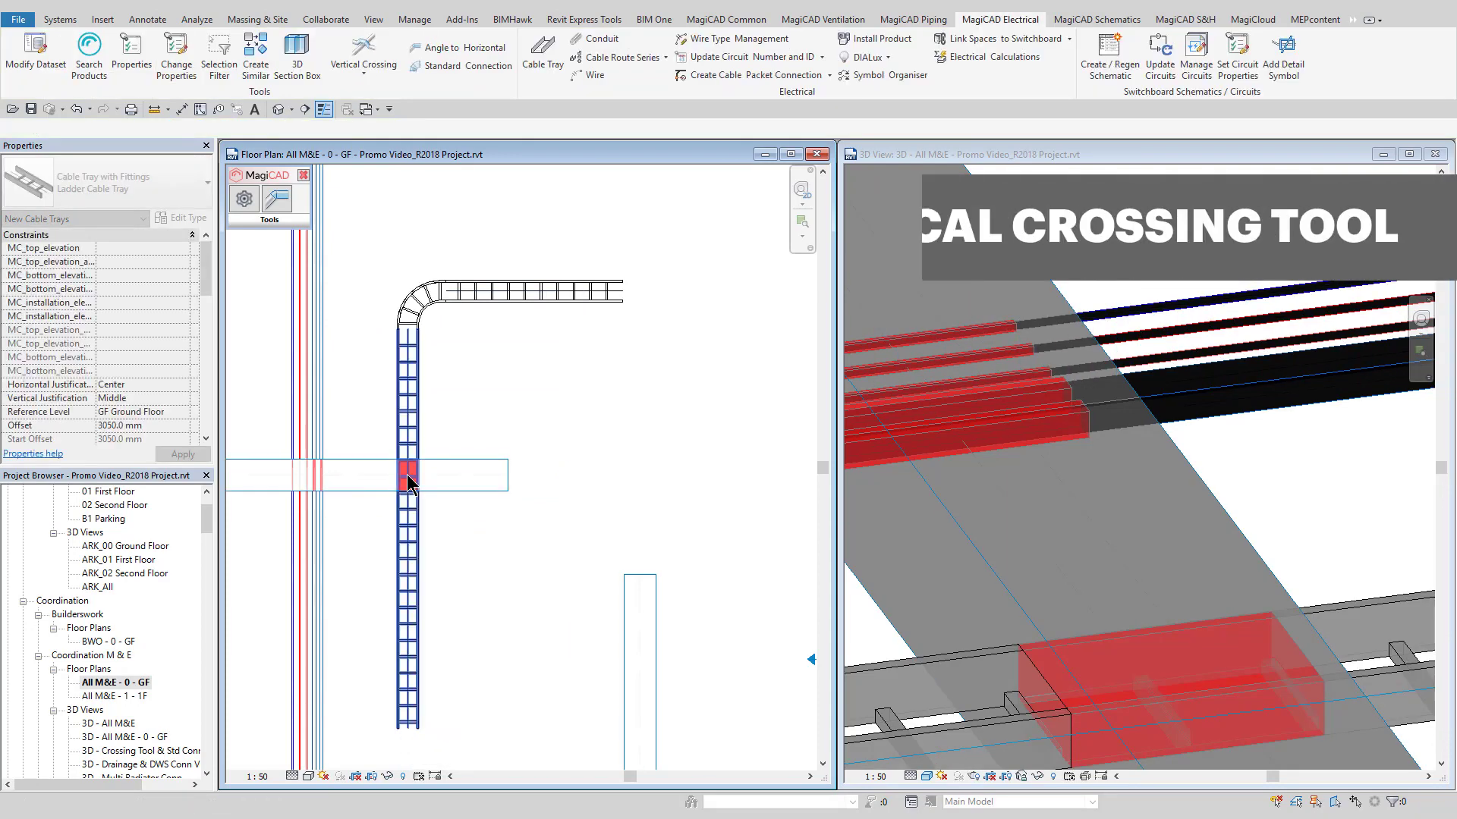
pyautogui.press('Escape')
# Create a vertical crossing that lifts the ladder cable tray over the beam with 50 mm clearance and a 45° angle.
pyautogui.scroll(3, 410, 485)
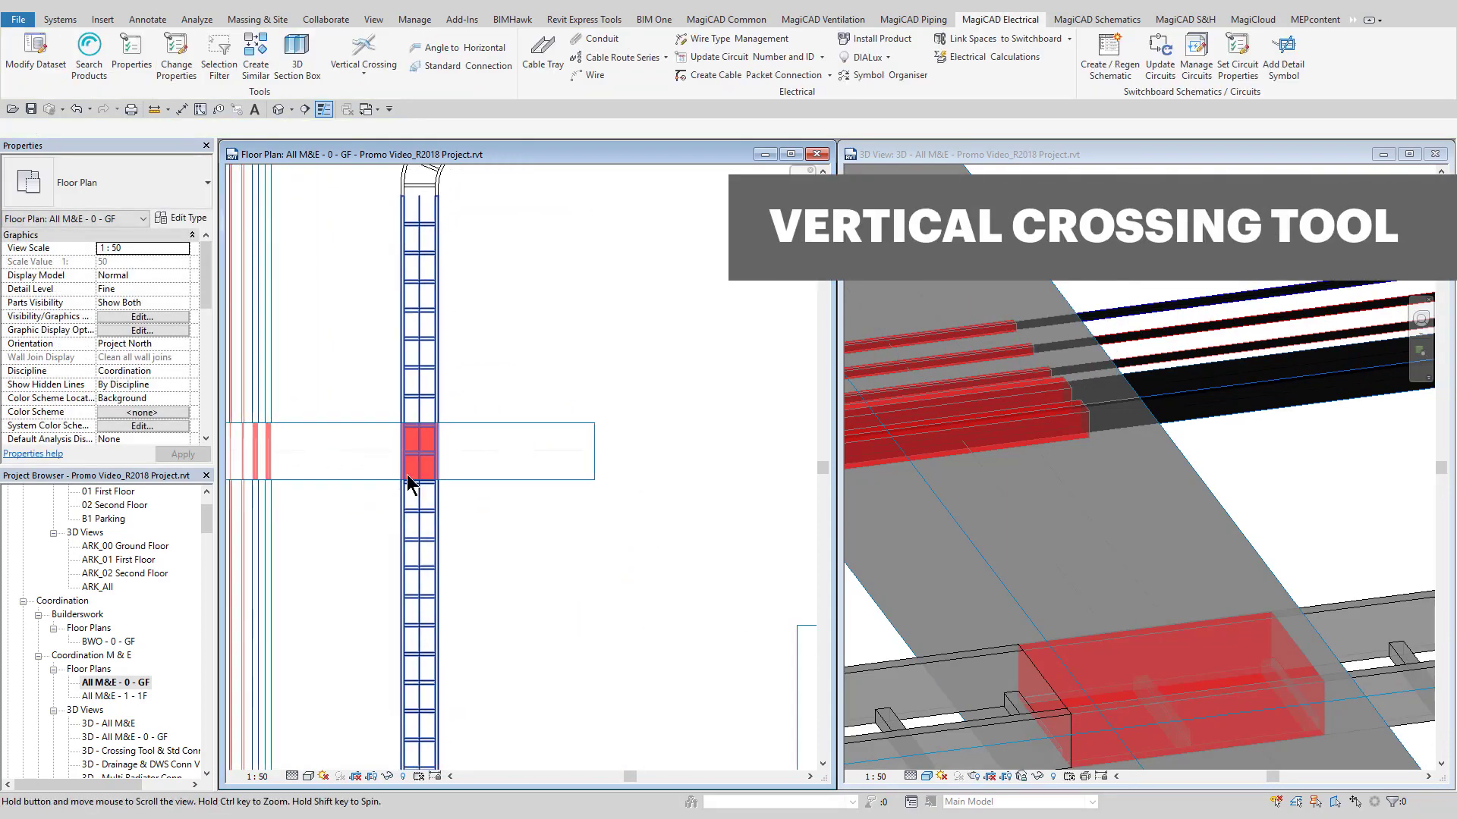
pyautogui.click(362, 53)
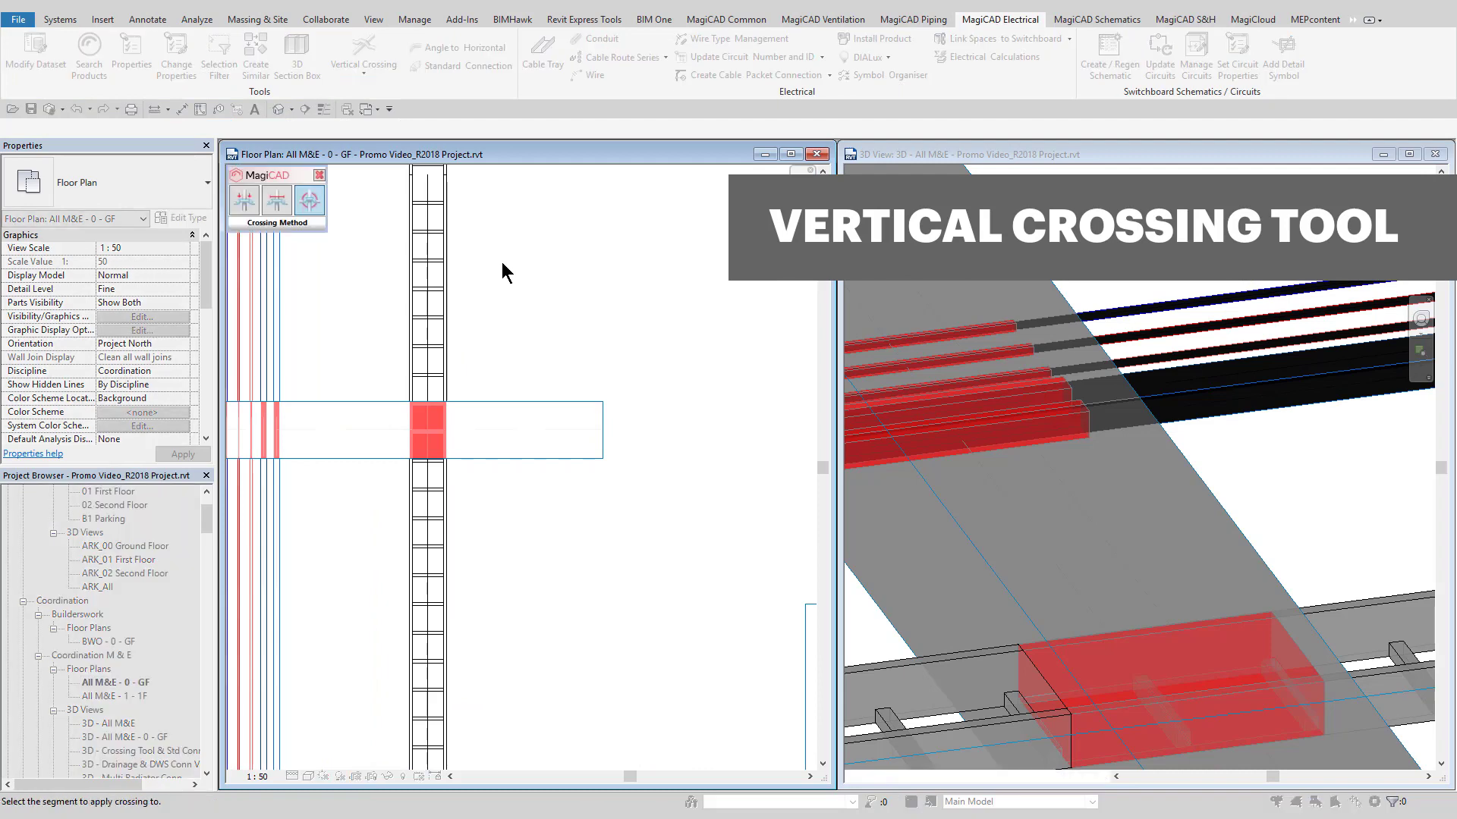
pyautogui.click(453, 502)
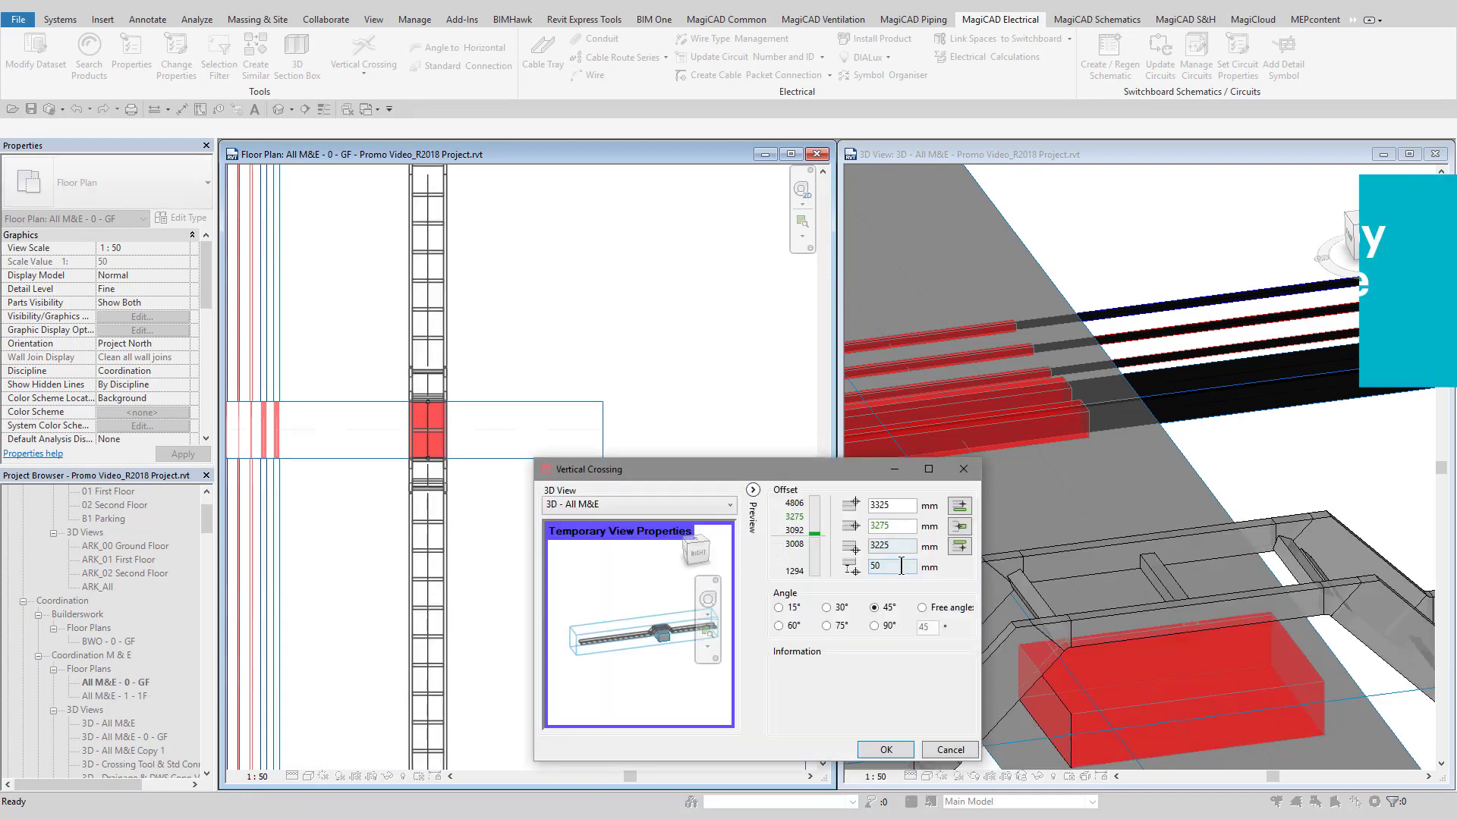
pyautogui.scroll(6, 662, 633)
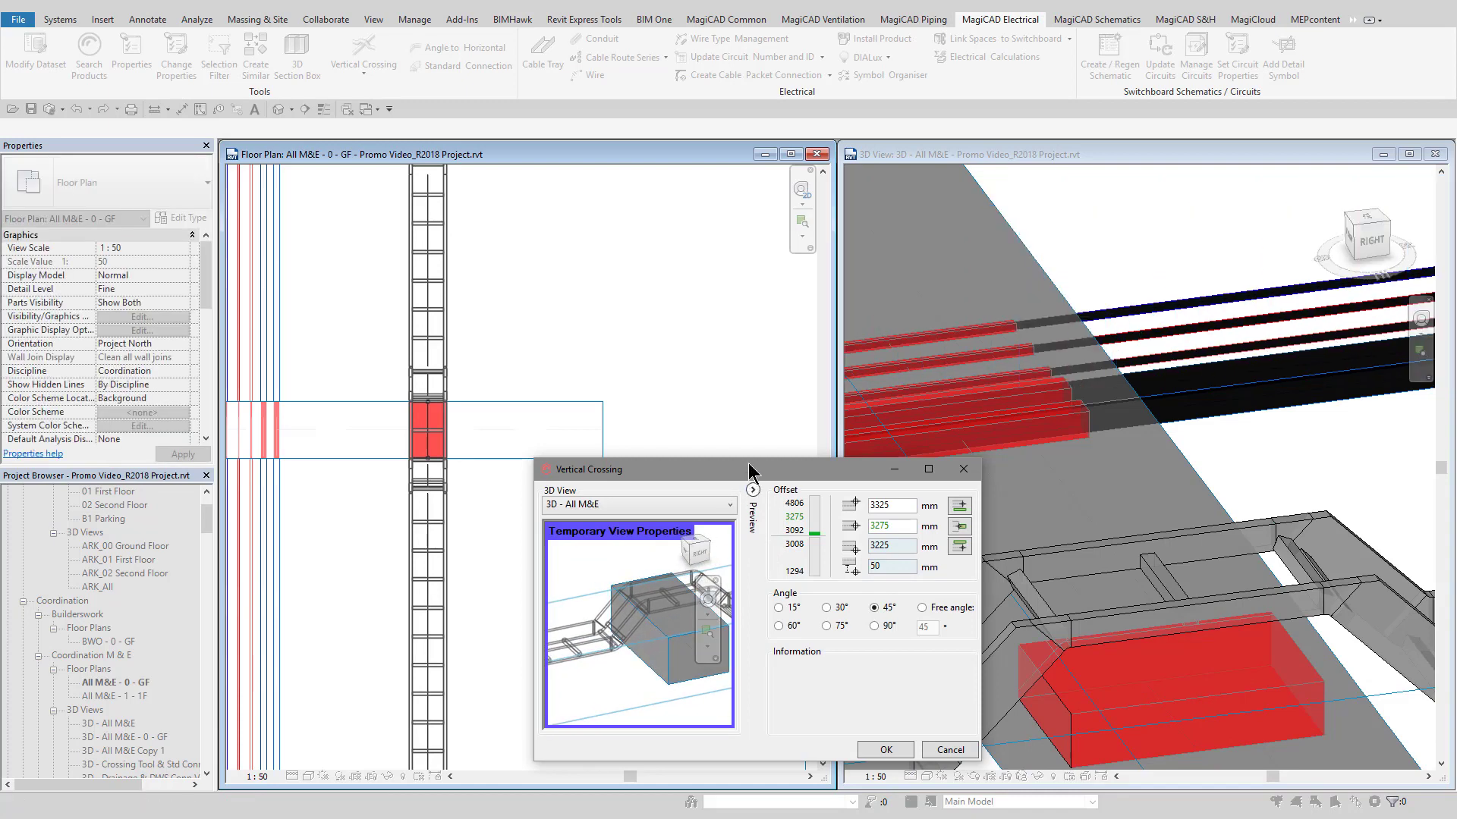
pyautogui.moveTo(755, 481); pyautogui.dragTo(541, 298)
pyautogui.click(671, 562)
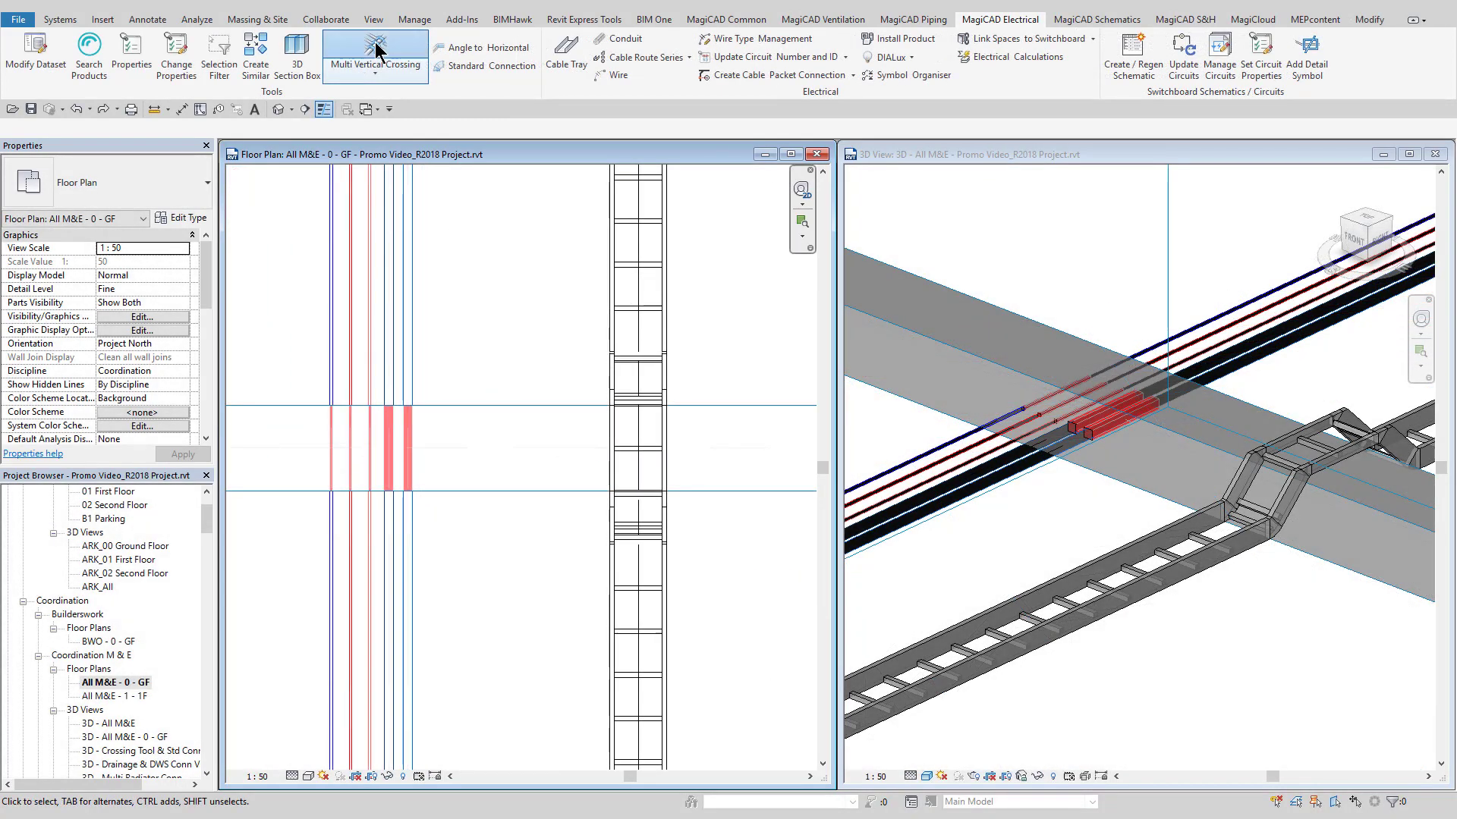
# Select the two rectangular ducts and three pipes that clash with the beam for a multi vertical crossing.
pyautogui.click(377, 51)
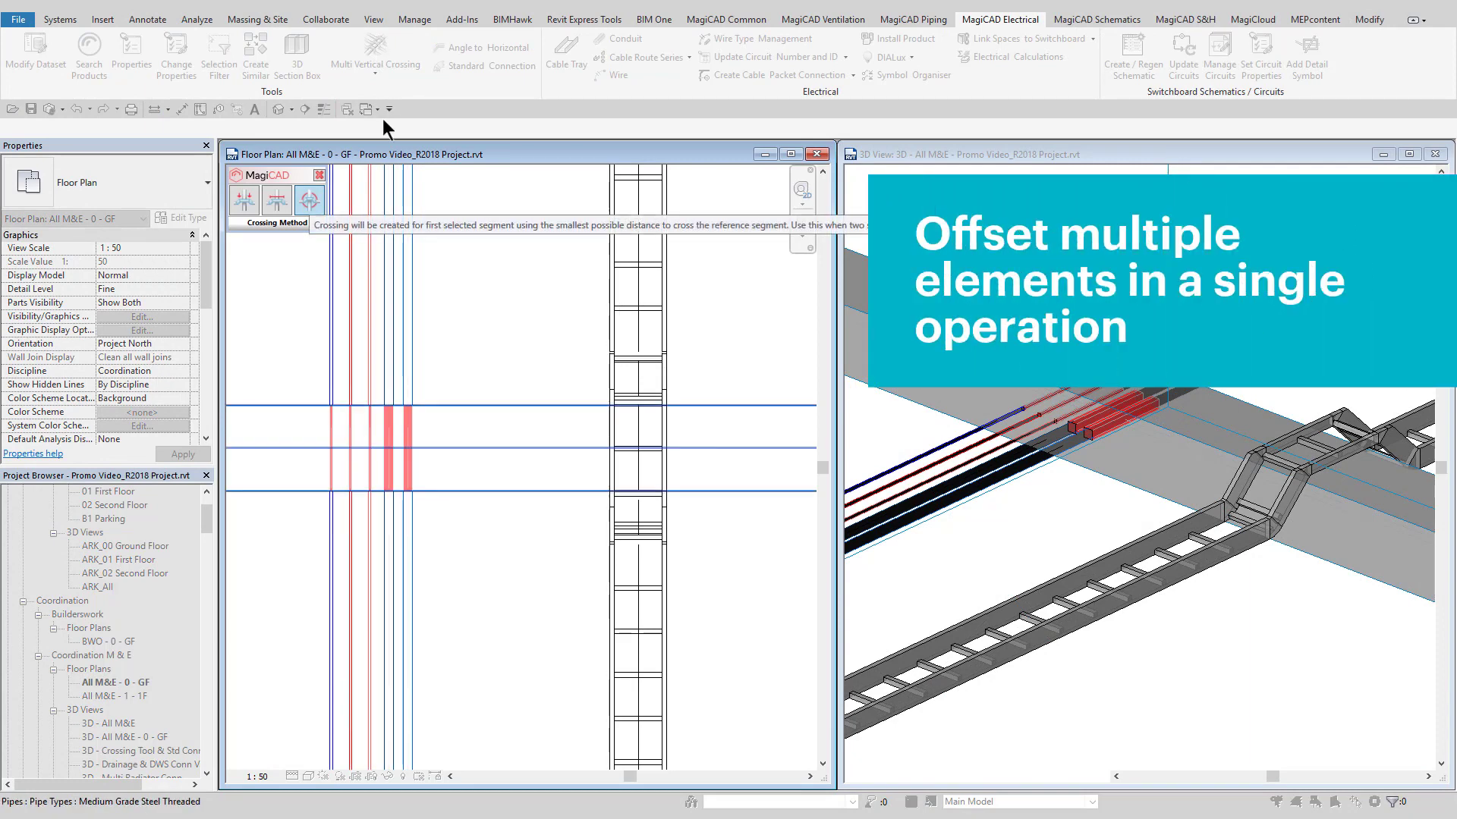
pyautogui.click(410, 389)
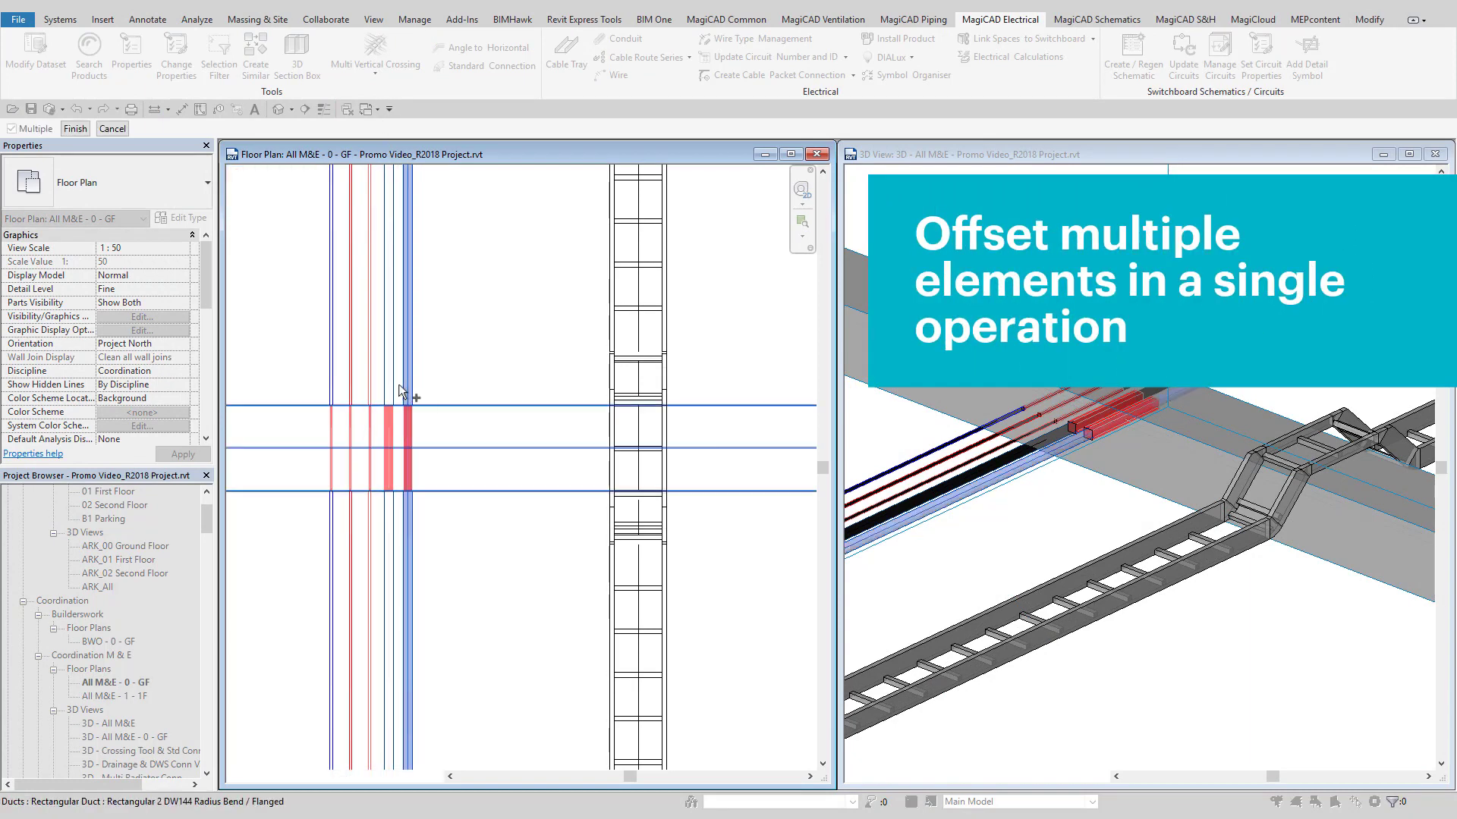
pyautogui.click(394, 384)
pyautogui.click(370, 372)
pyautogui.click(351, 370)
pyautogui.click(334, 369)
pyautogui.click(75, 129)
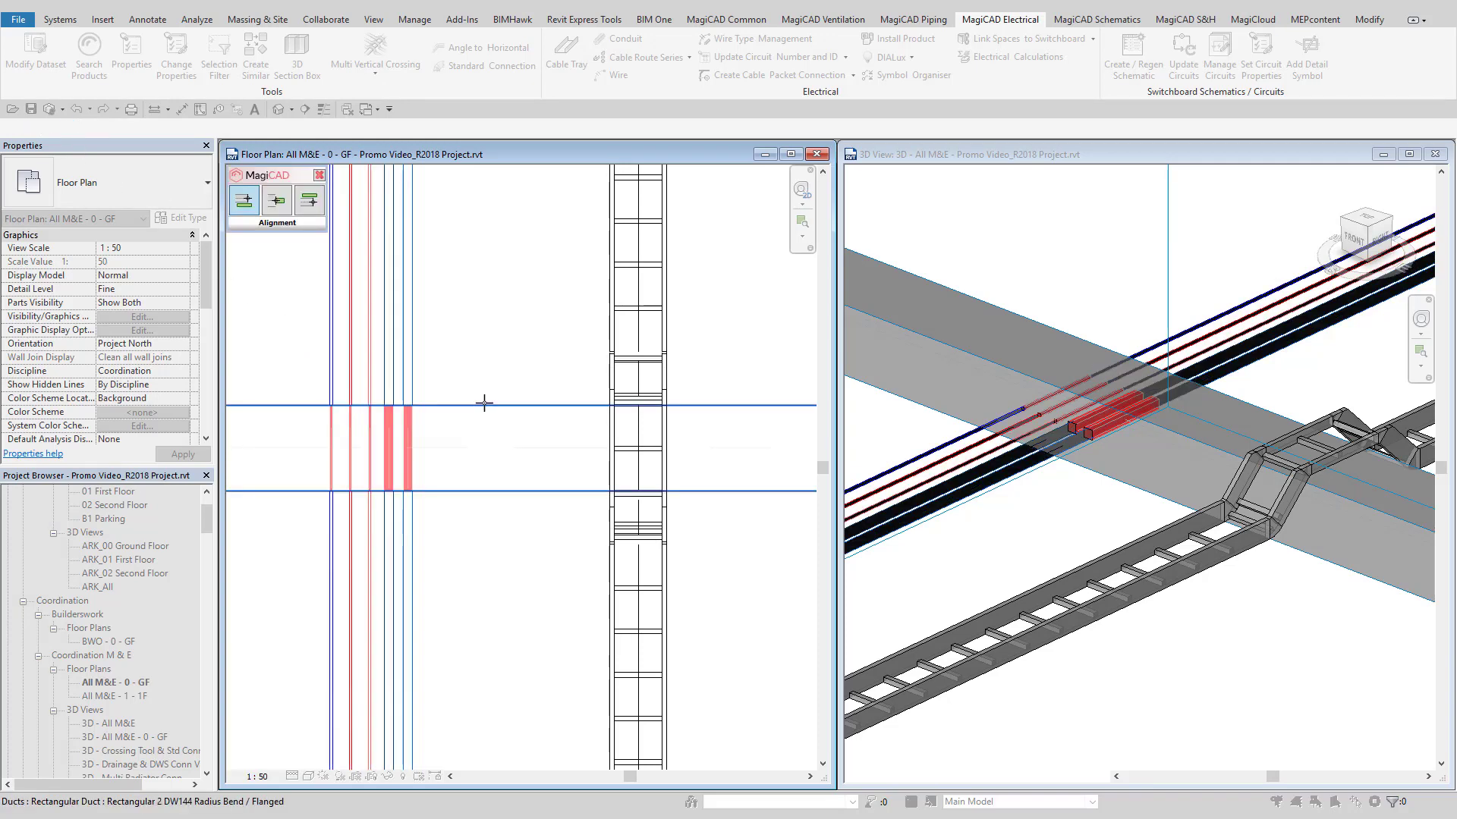
# Route the selected ducts and pipes below the beam with 75 mm clearance and a 45° angle, and inspect the crossing in 3D.
pyautogui.click(310, 201)
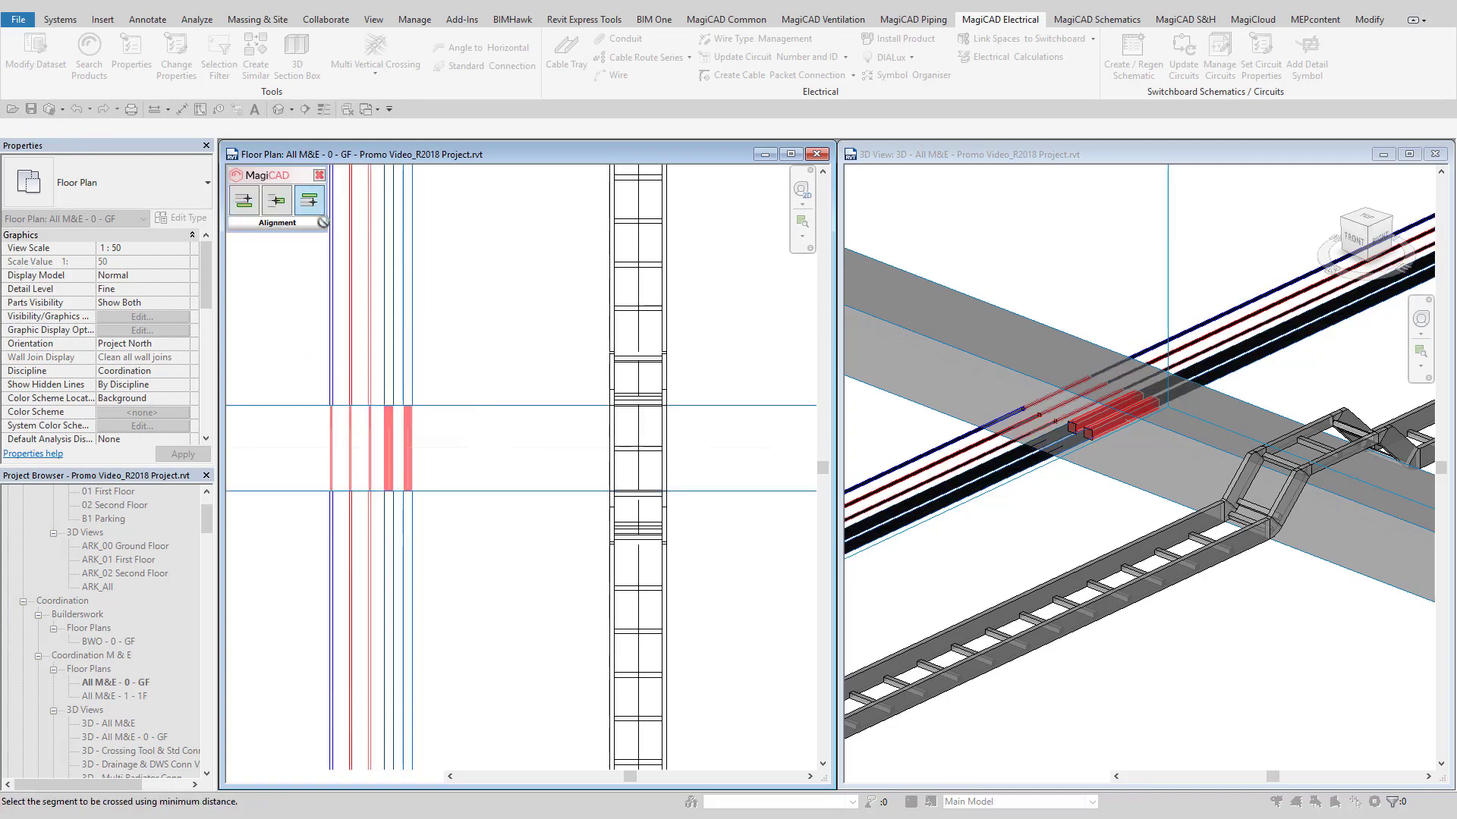
pyautogui.click(505, 410)
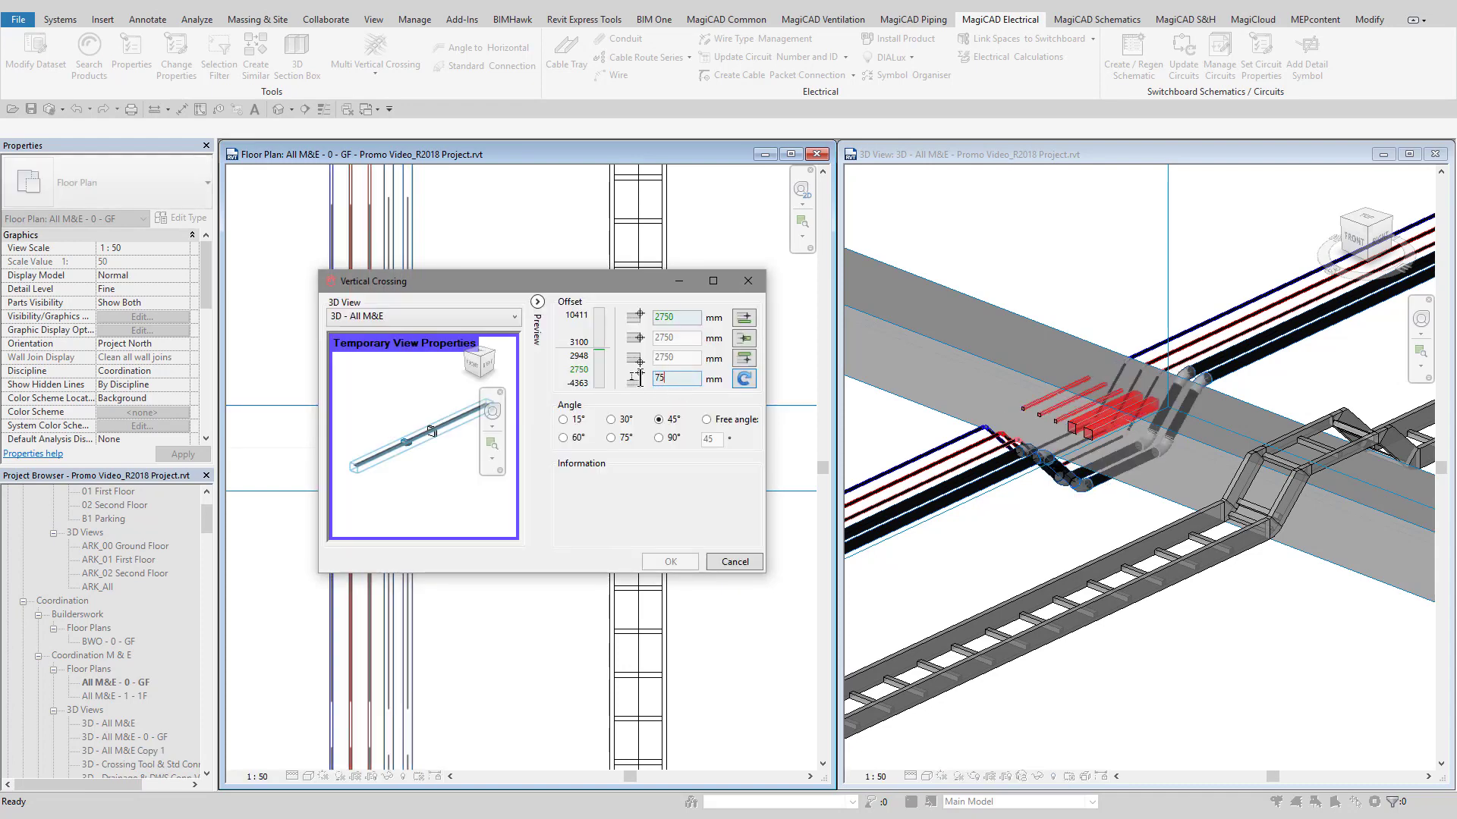
pyautogui.click(744, 379)
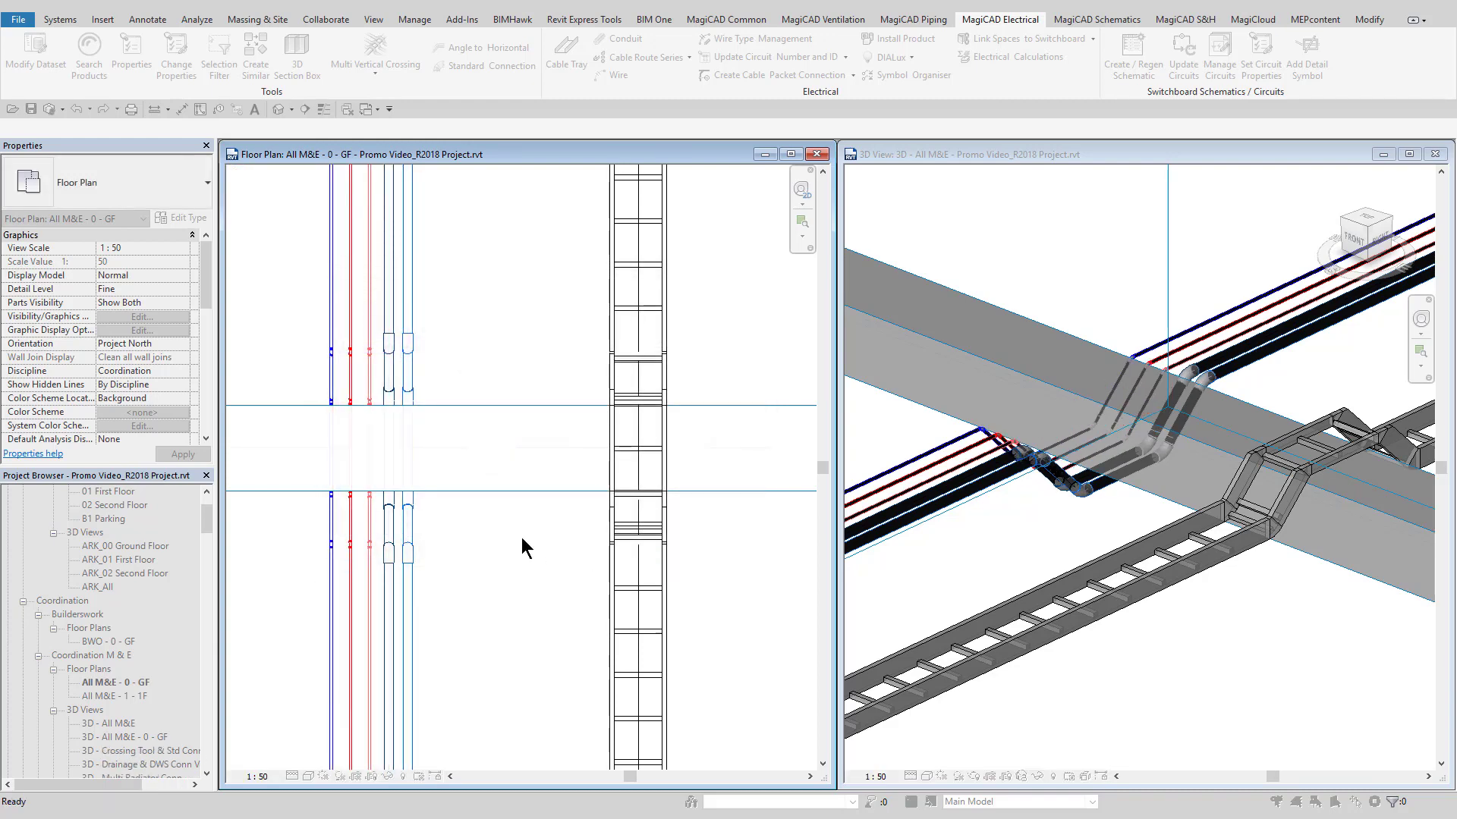
pyautogui.hotkey('ctrl', 'Tab')
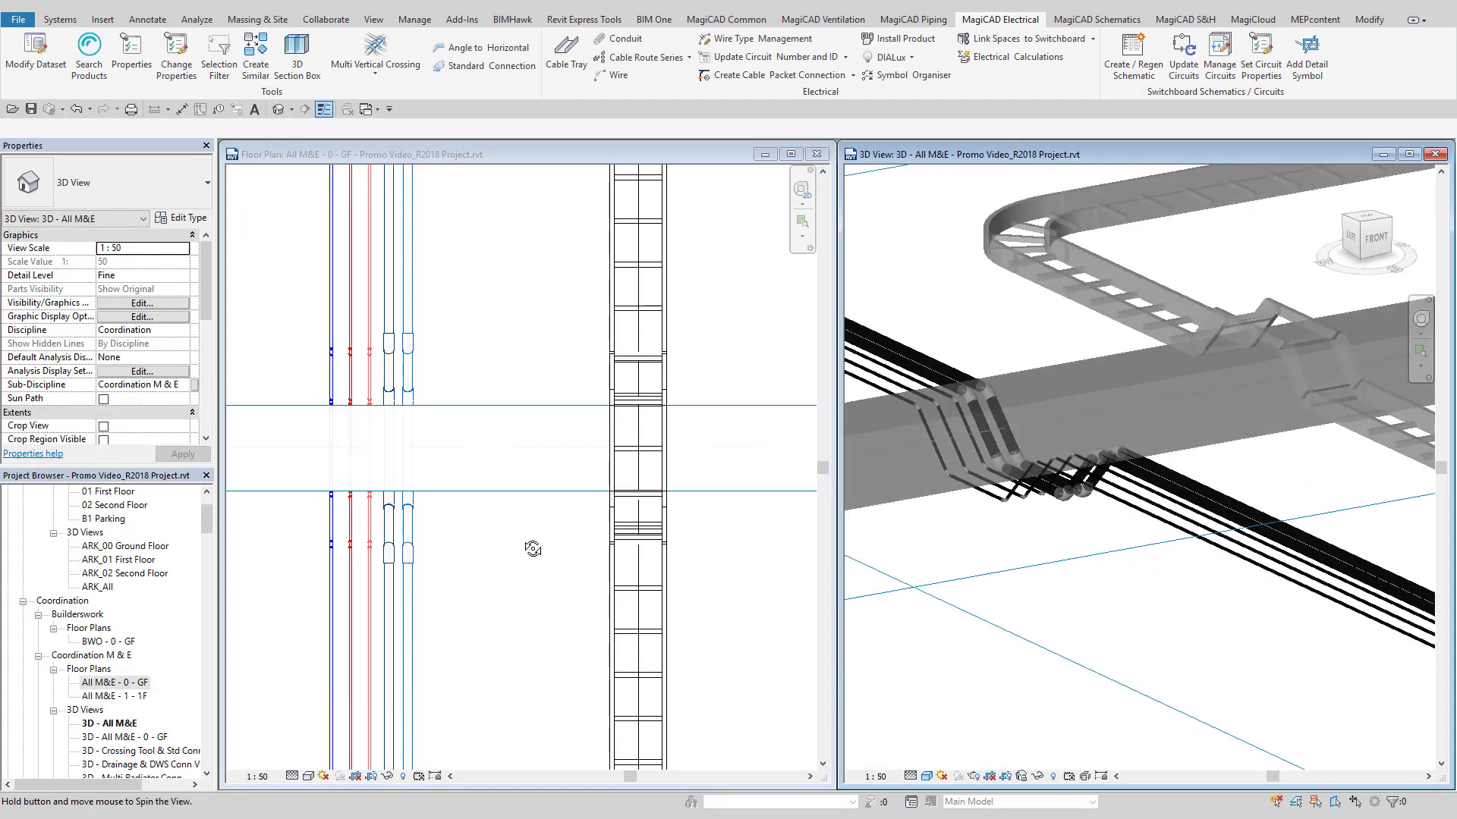
pyautogui.keyDown('shift'); pyautogui.moveTo(526, 548); pyautogui.dragTo(1203, 510, button='middle'); pyautogui.keyUp('shift')
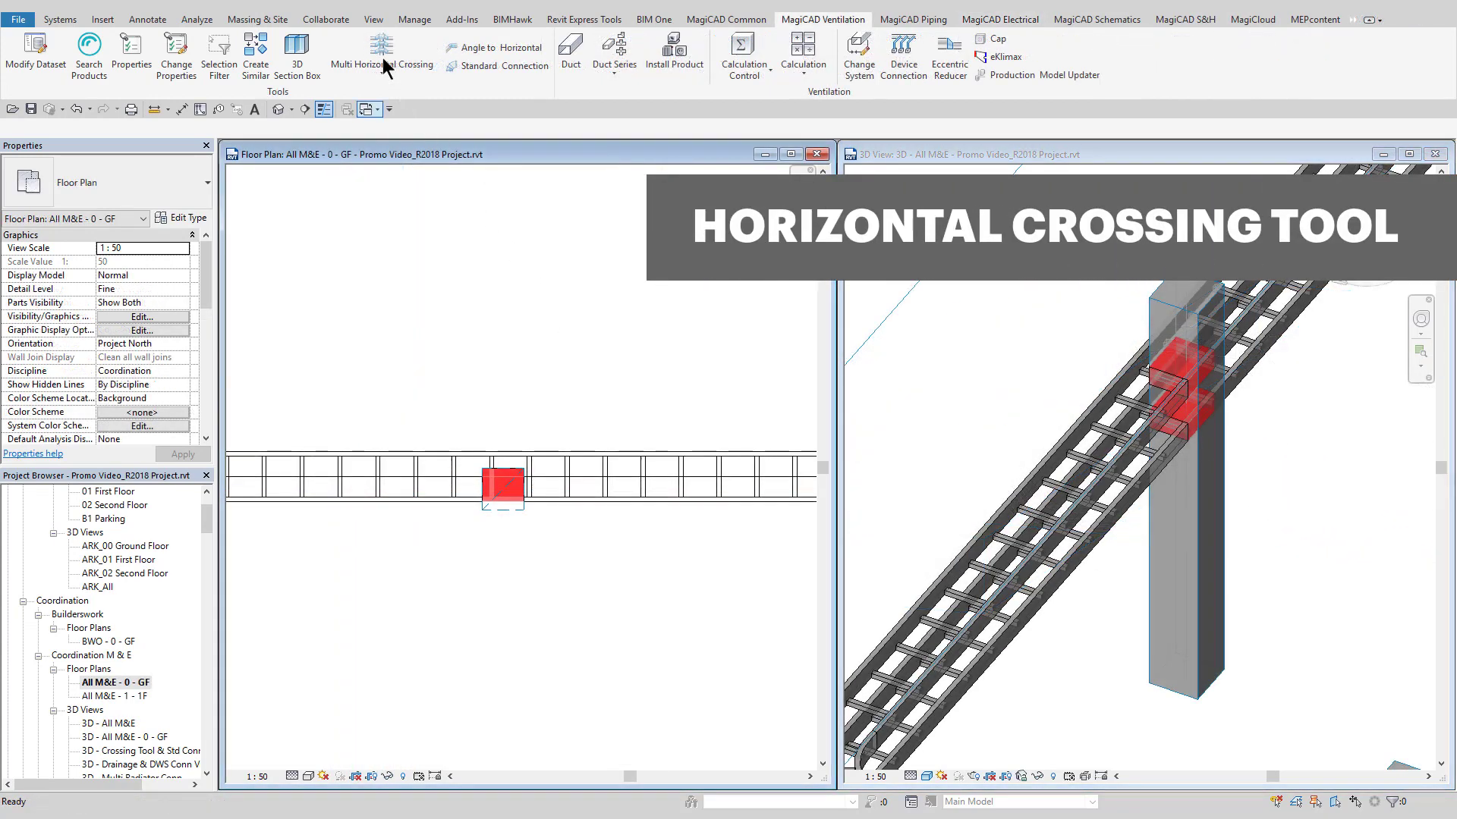
# Create a multi horizontal crossing routing both 300x100 mm ladder cable trays around the column with 50 mm tolerance and a 30° angle.
pyautogui.click(372, 50)
pyautogui.scroll(1, 424, 484)
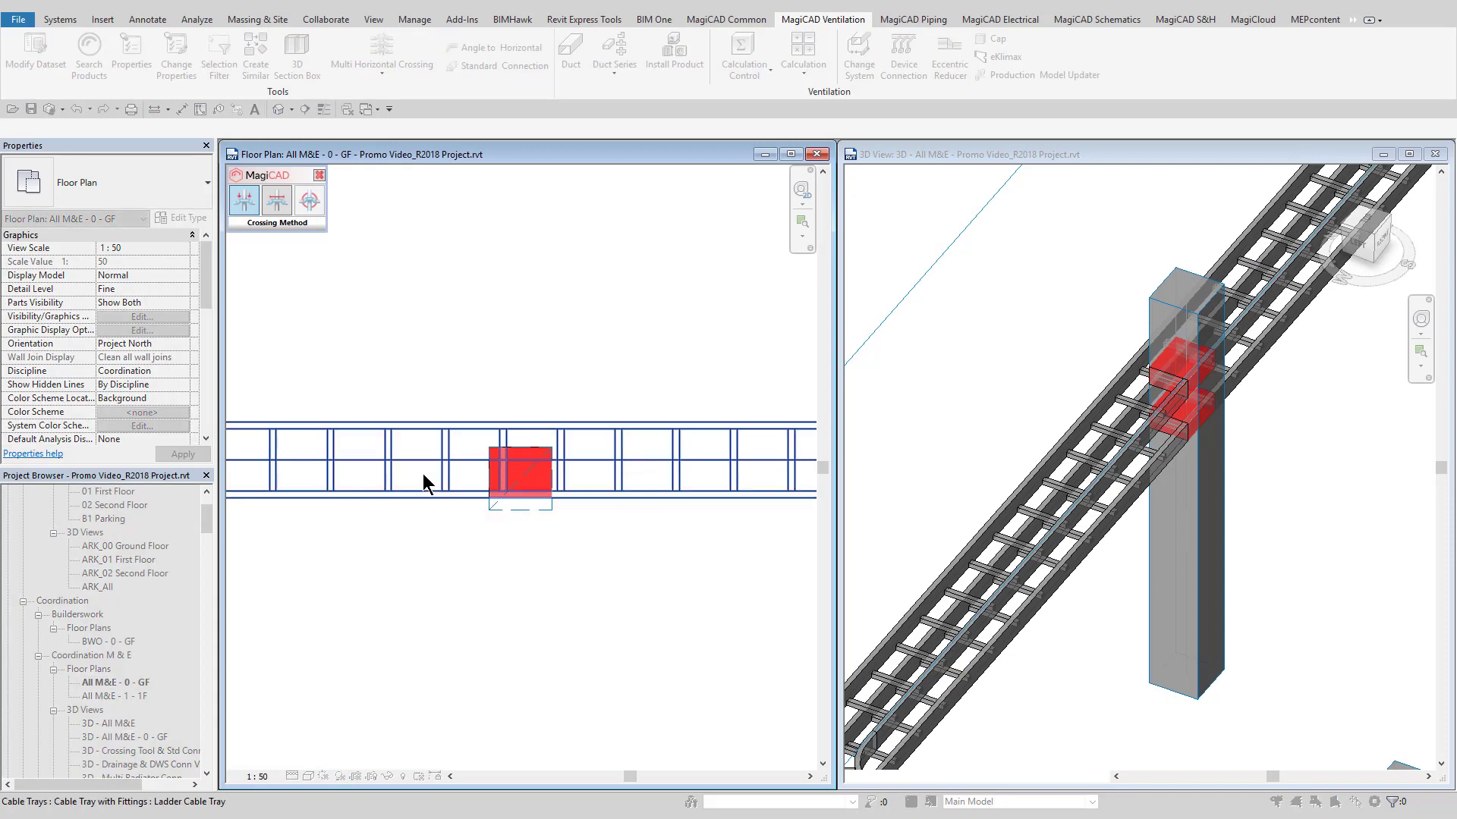
pyautogui.click(392, 460)
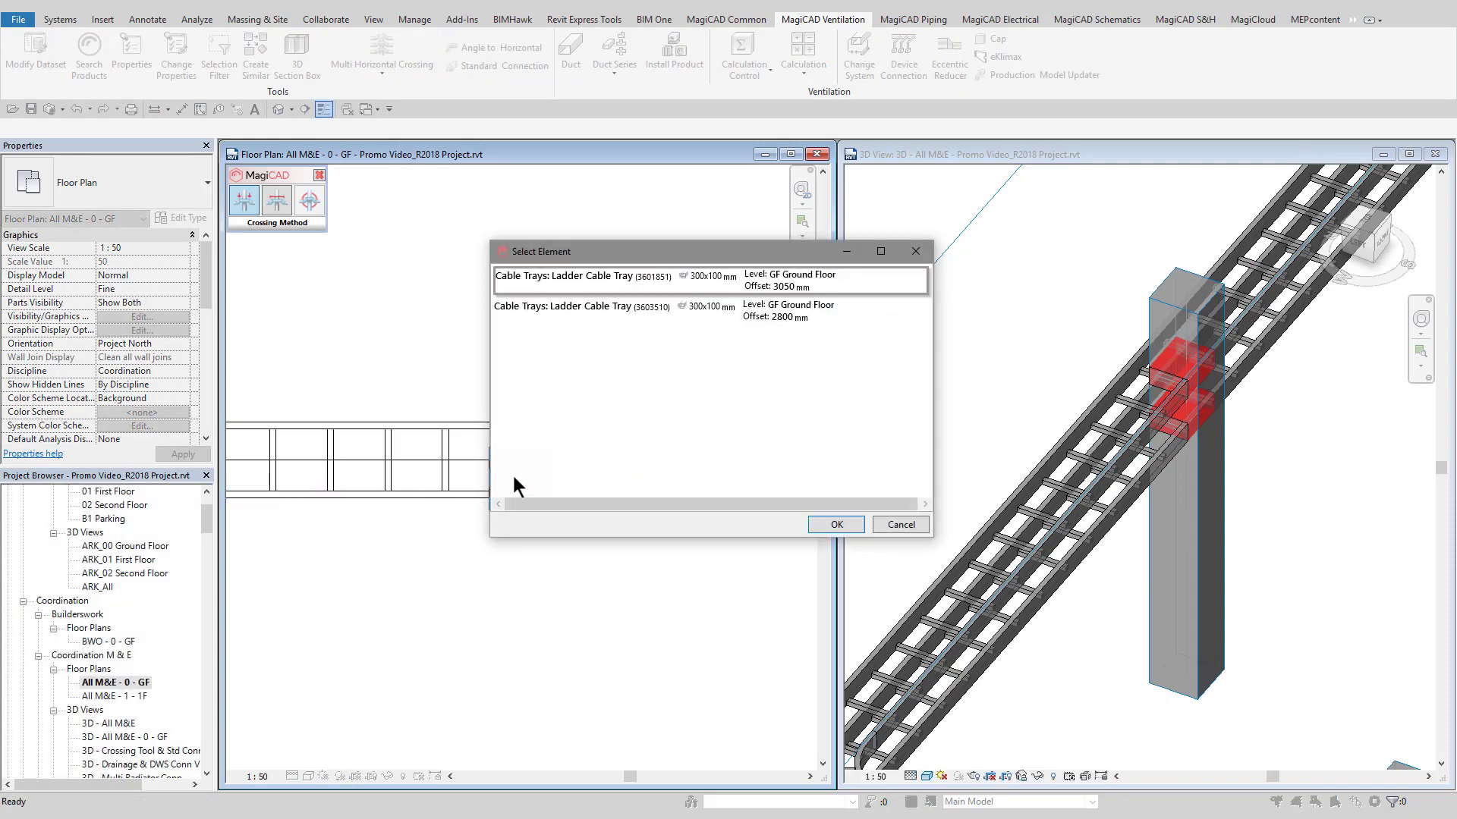
pyautogui.click(824, 519)
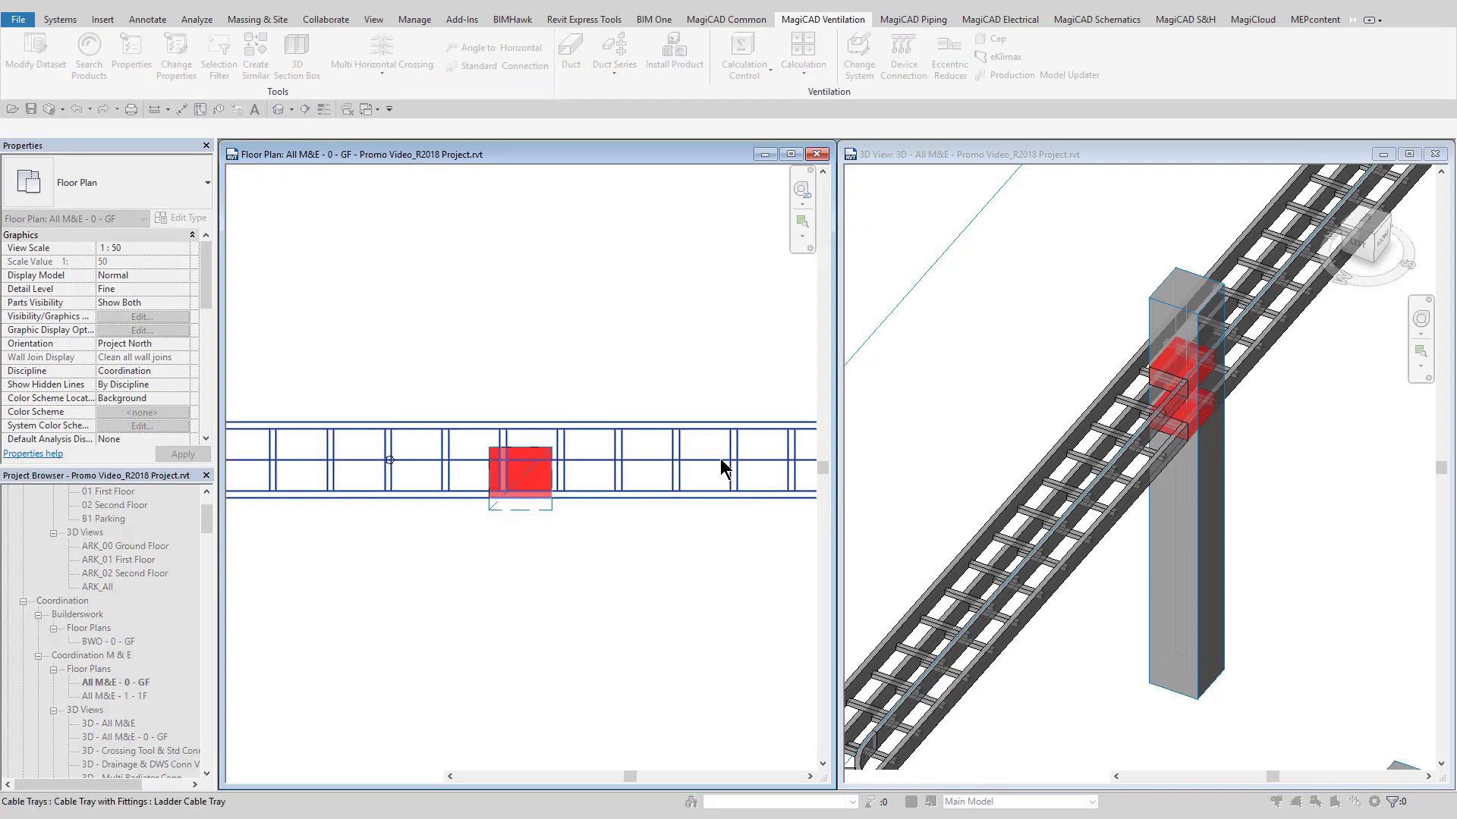
pyautogui.click(692, 459)
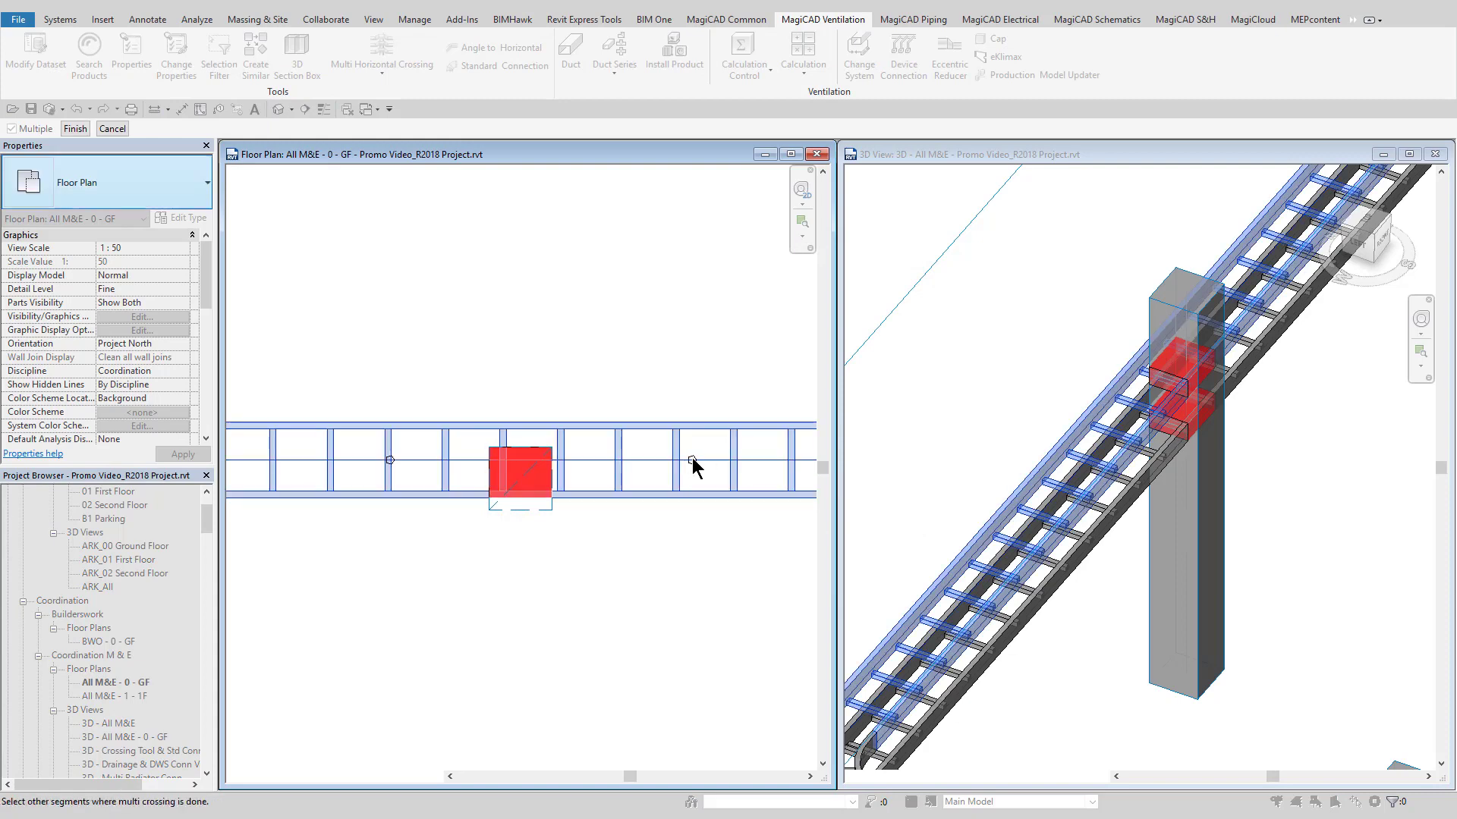
pyautogui.click(340, 447)
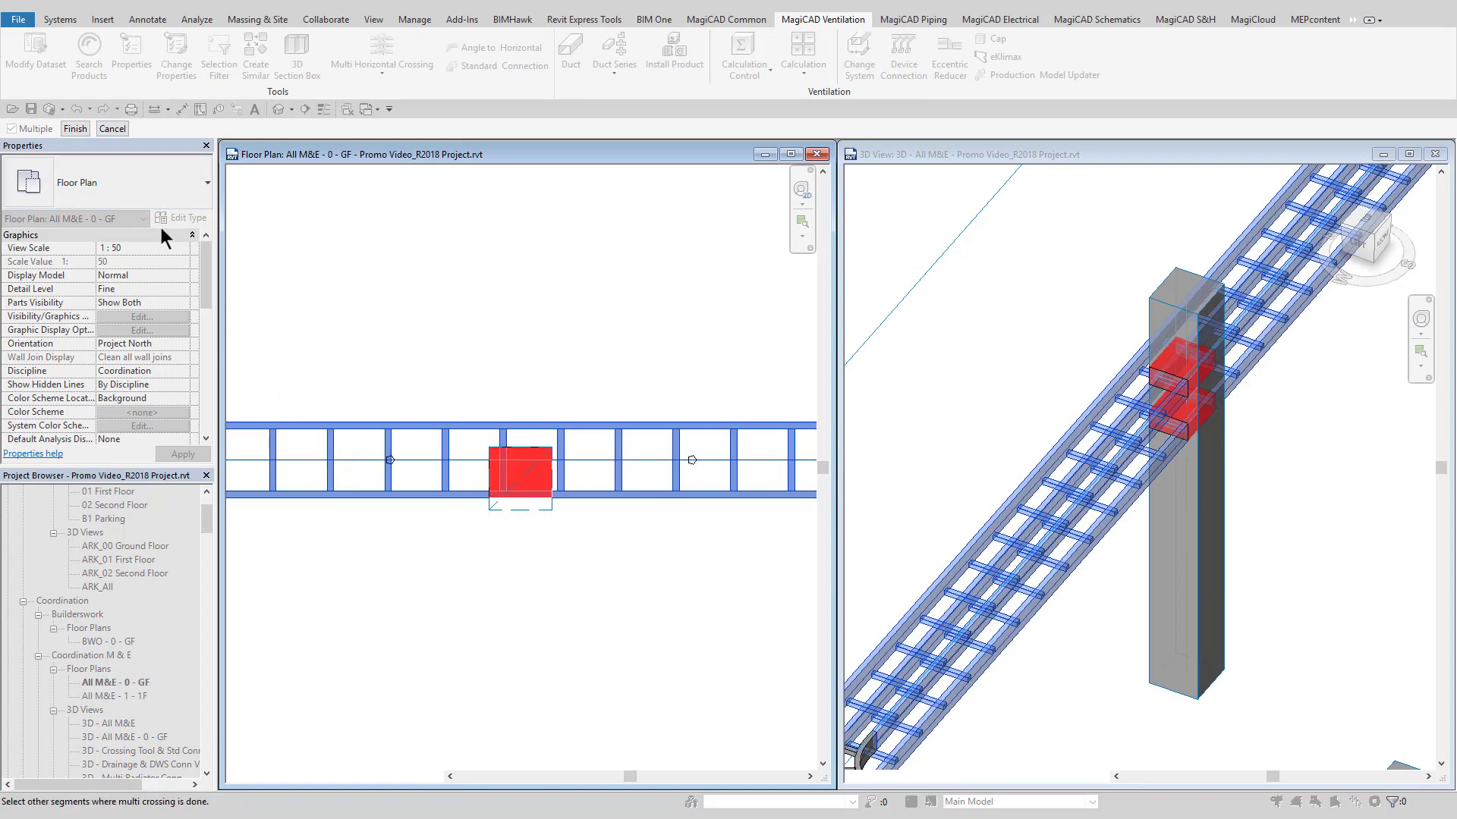
pyautogui.click(75, 129)
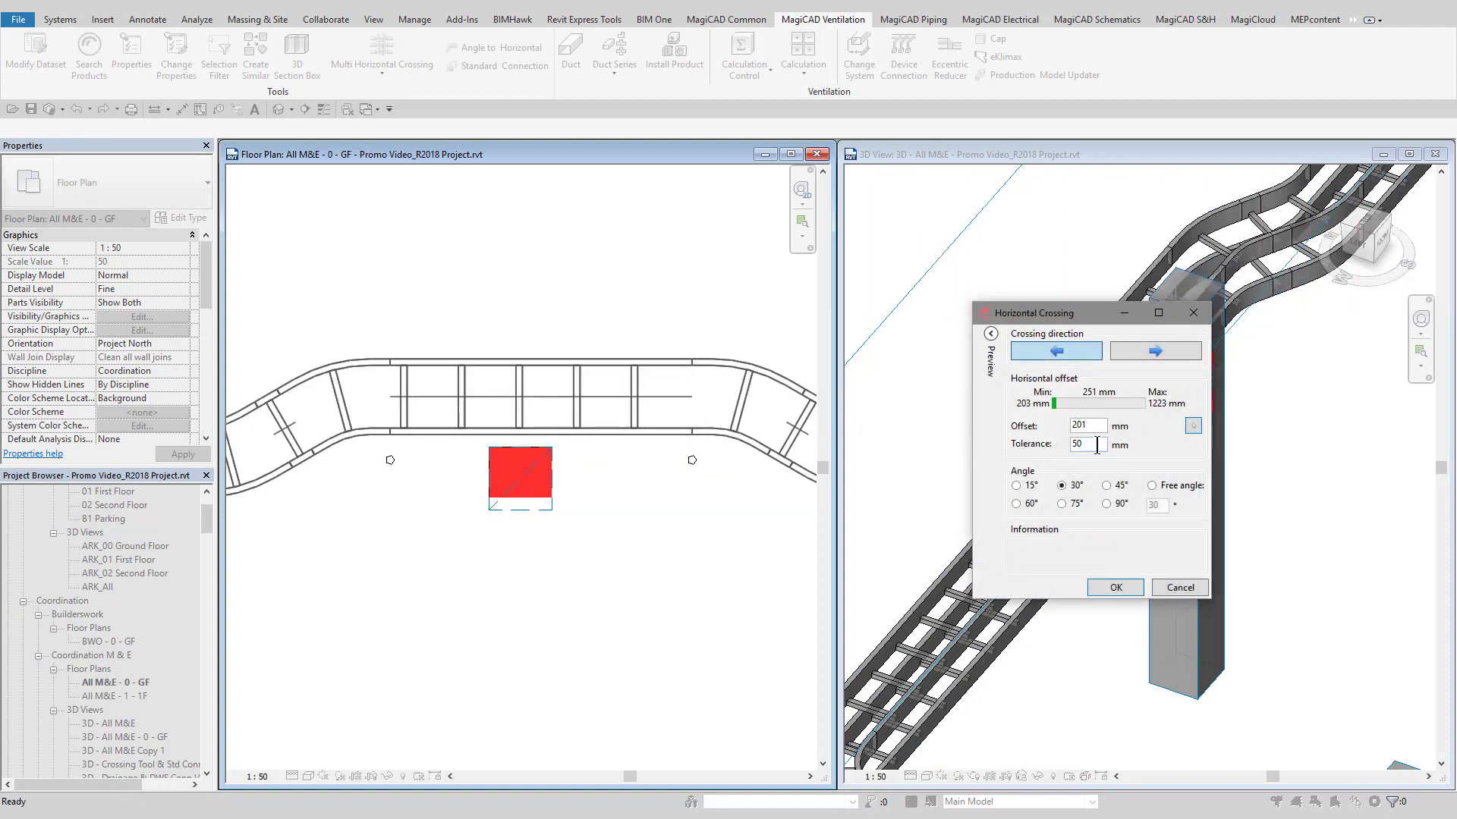
pyautogui.click(1111, 586)
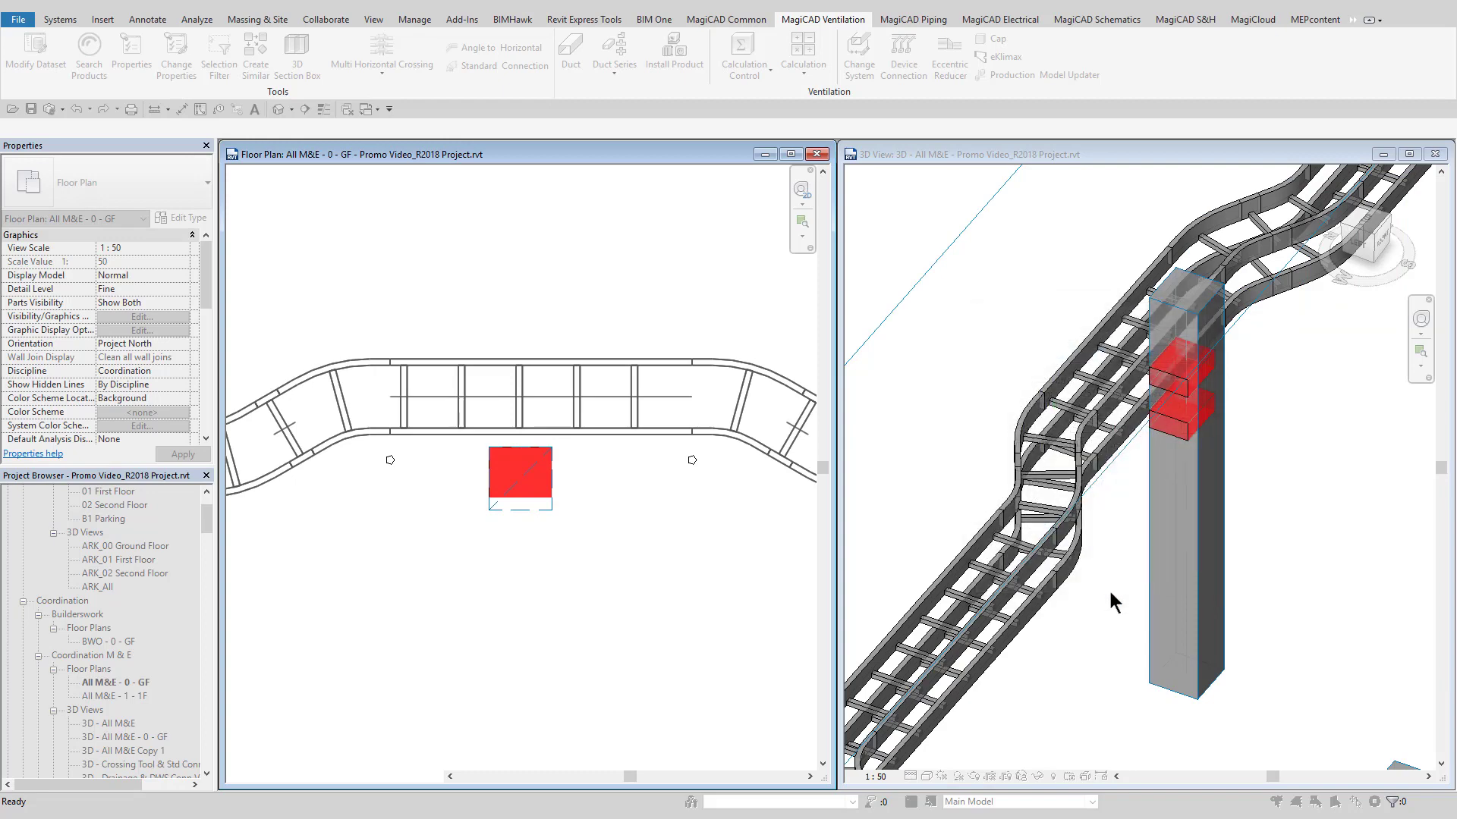
pyautogui.click(1078, 492)
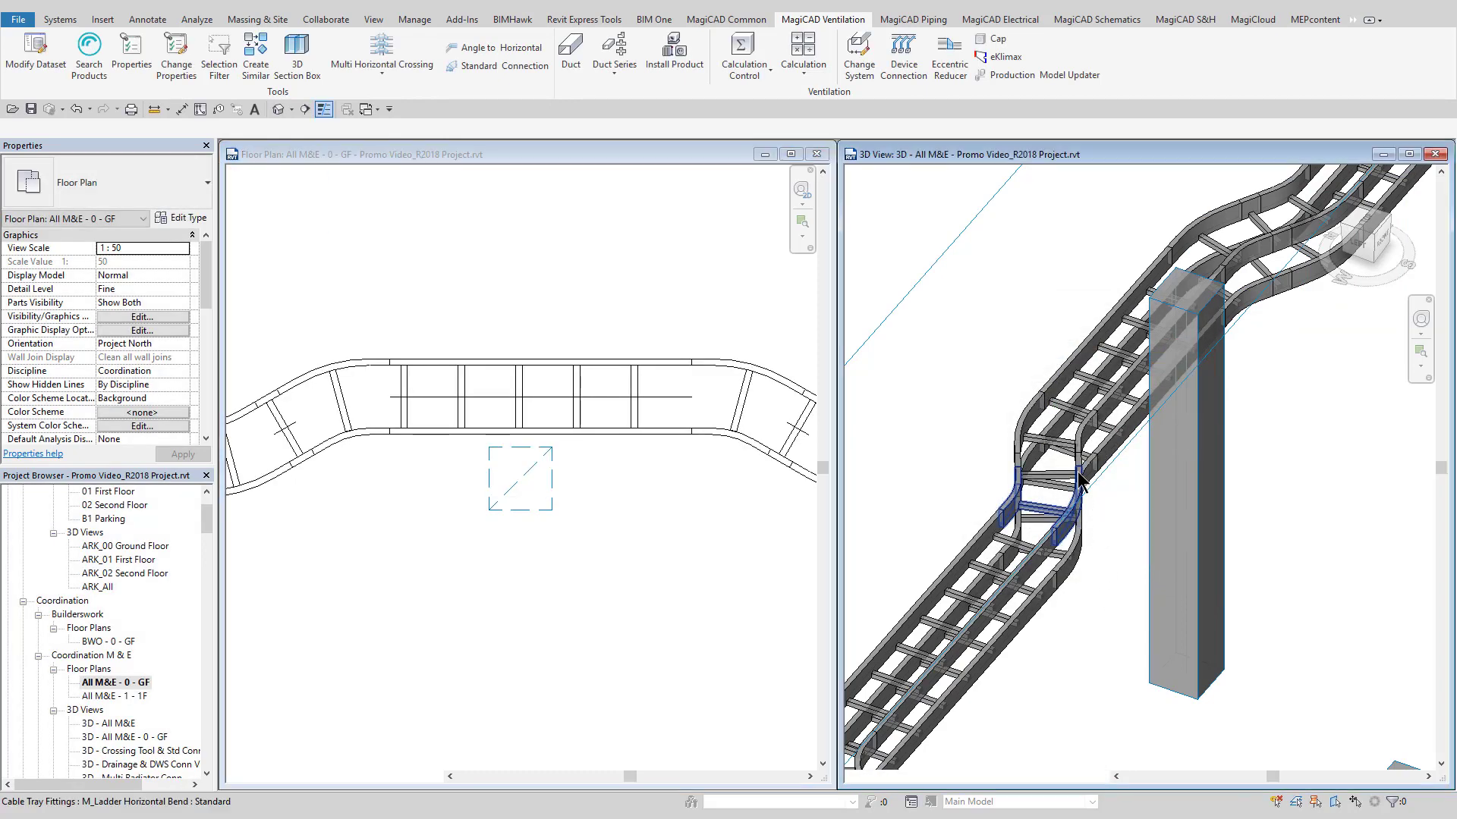
pyautogui.click(1078, 496)
pyautogui.click(1078, 495)
pyautogui.keyDown('shift'); pyautogui.moveTo(1077, 496); pyautogui.dragTo(1096, 513, button='middle'); pyautogui.keyUp('shift')
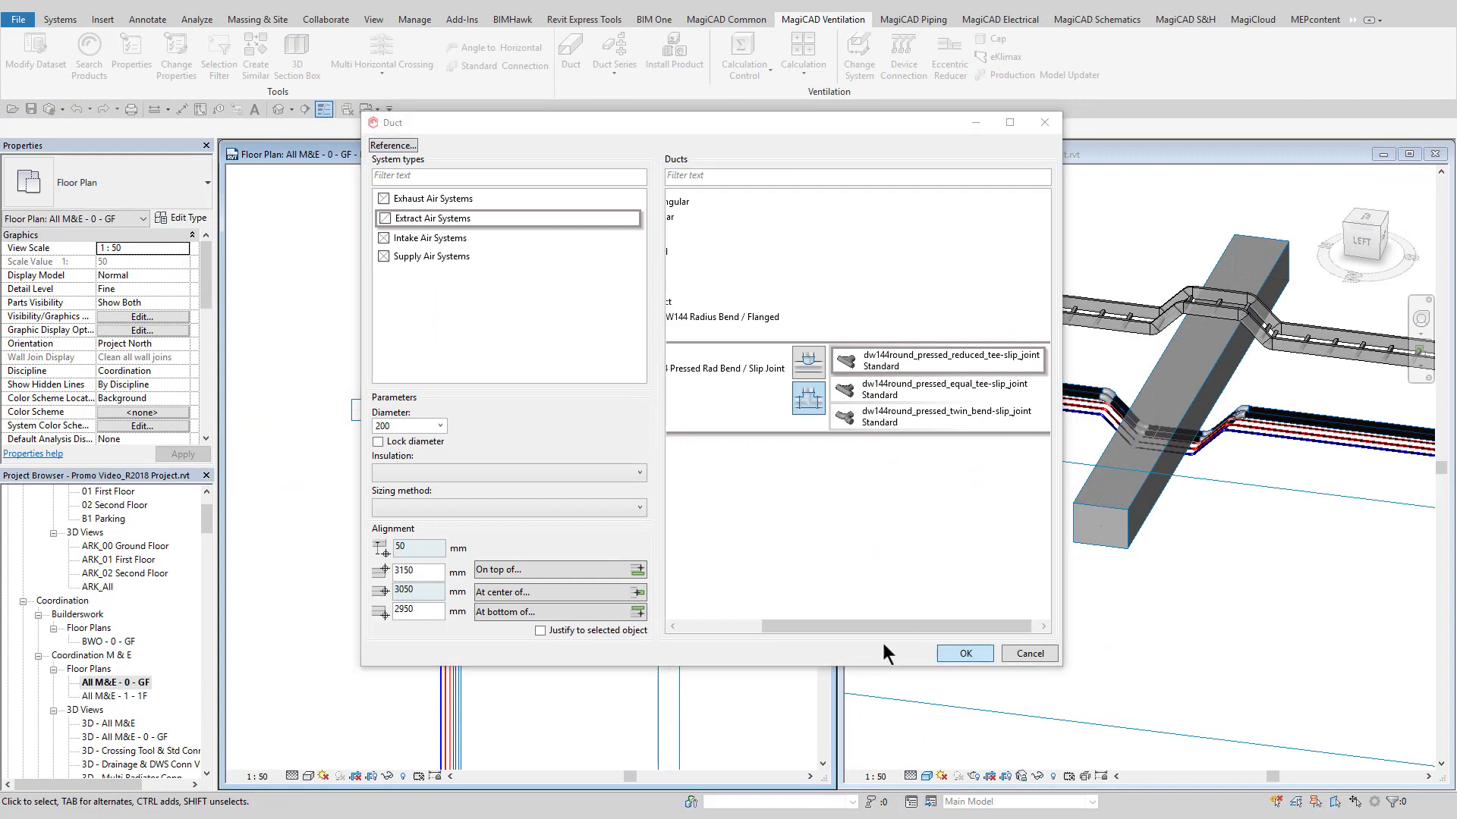
# Draw a 200 mm diameter round extract air duct at 3050 mm centre offset, parallel to the pipes and ending short of the beam.
pyautogui.click(960, 652)
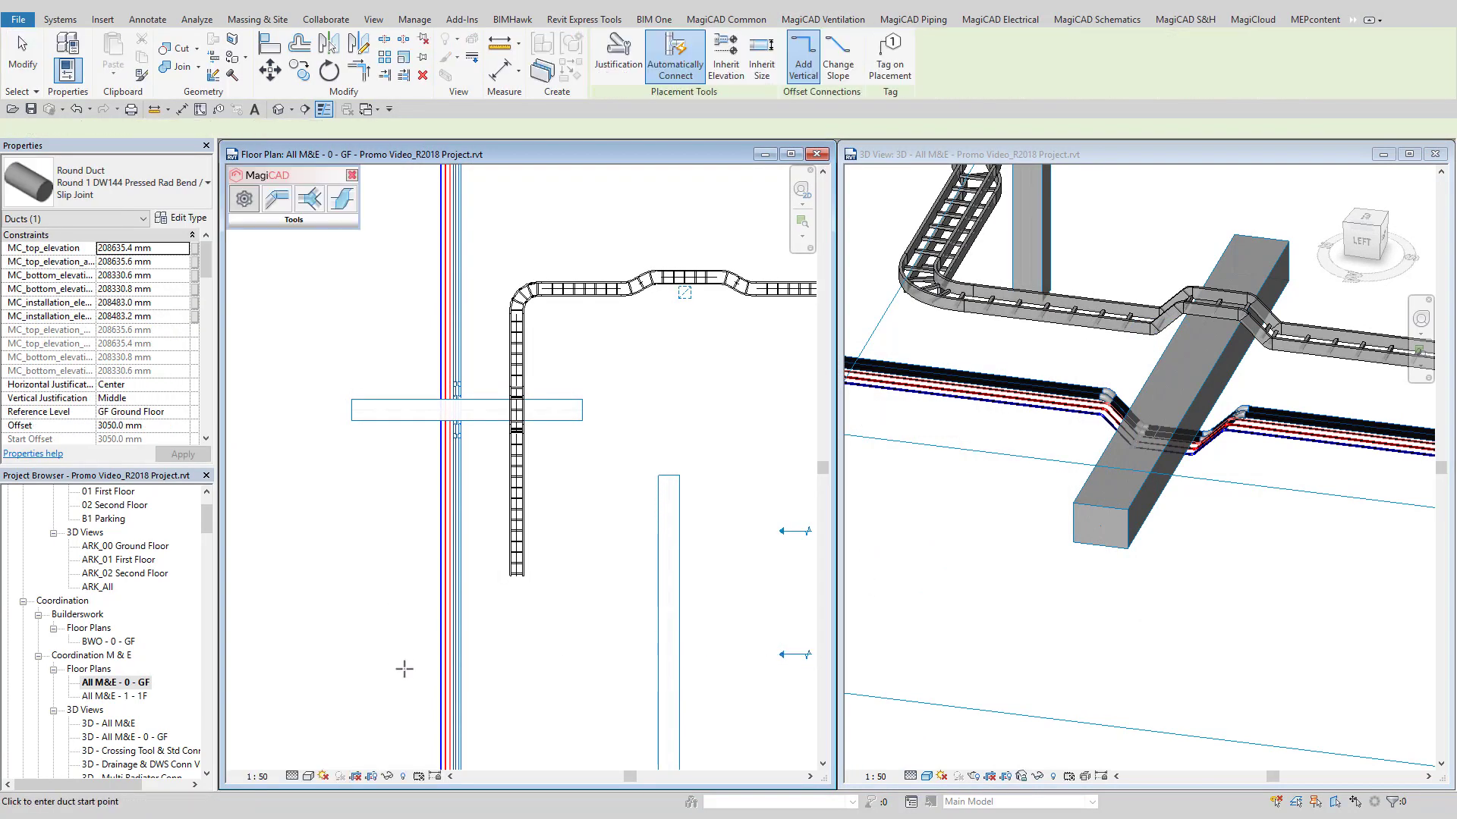
pyautogui.click(405, 681)
pyautogui.click(403, 443)
pyautogui.press('Escape')
pyautogui.press('Escape')
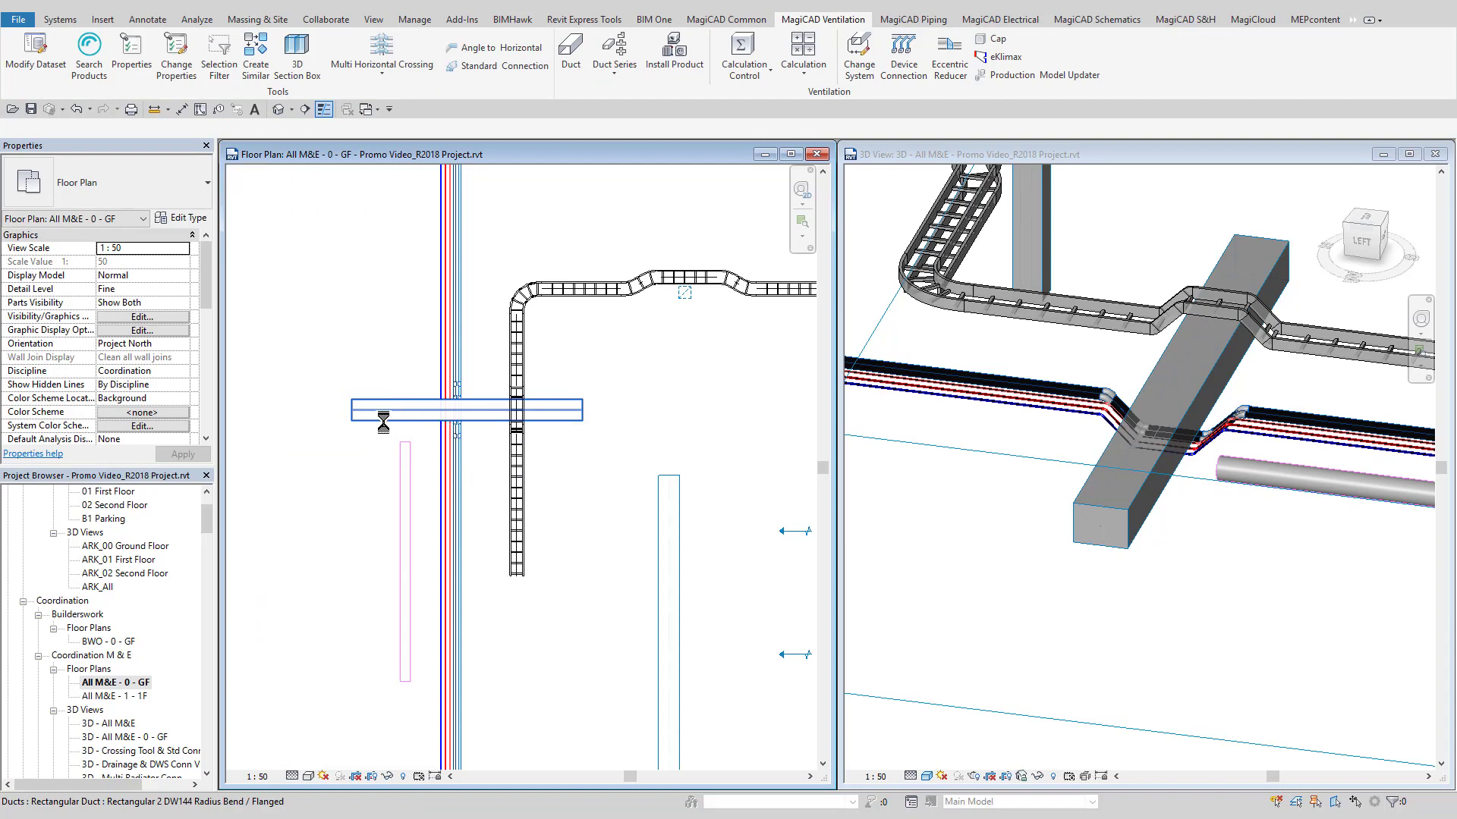
# Drop the 200 mm duct at 45° to 2675 mm offset under the beam, then raise it at 45° to 3100 mm and extend it.
pyautogui.click(476, 444)
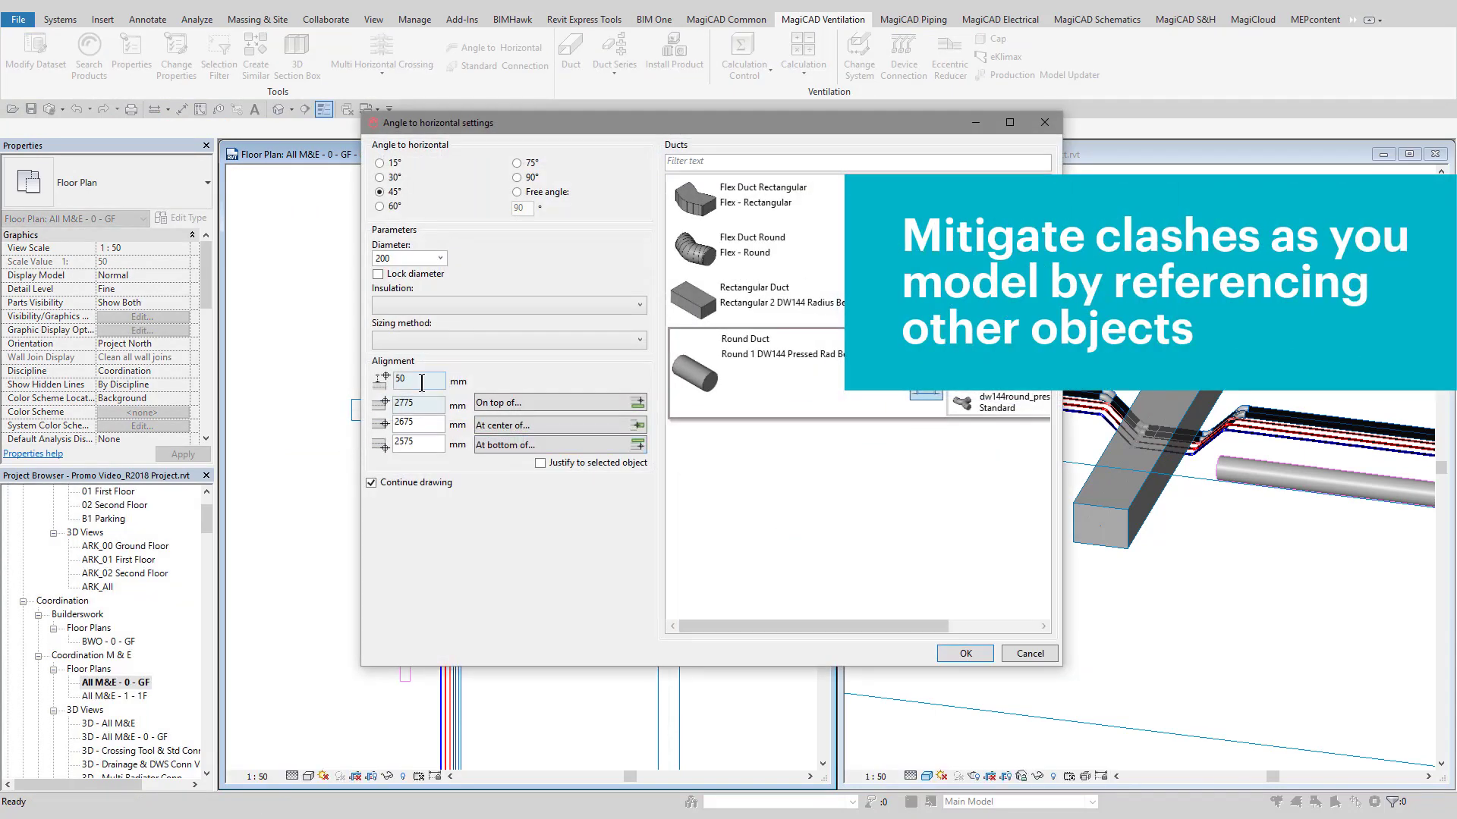
pyautogui.click(961, 654)
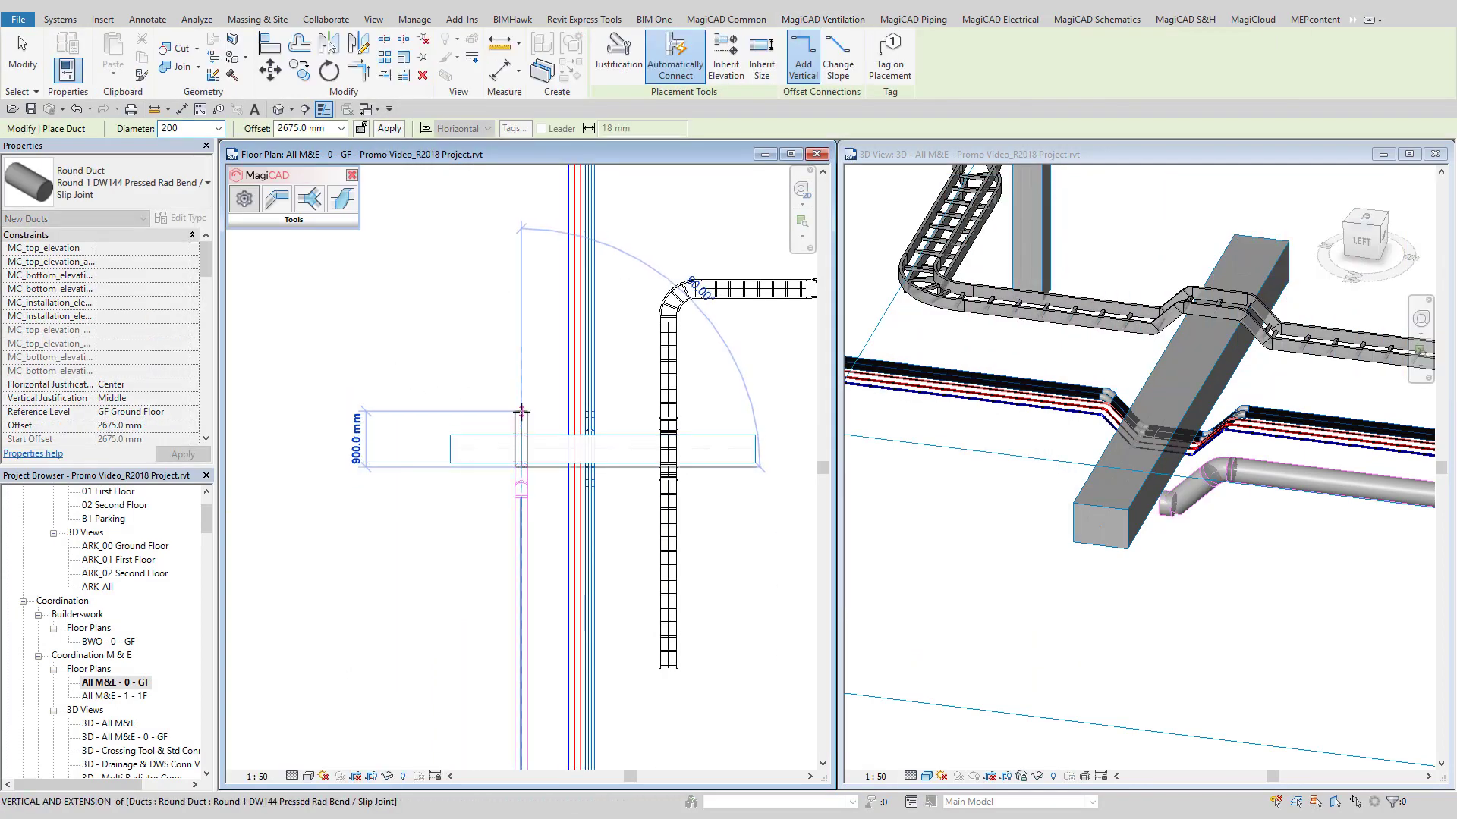
pyautogui.click(275, 199)
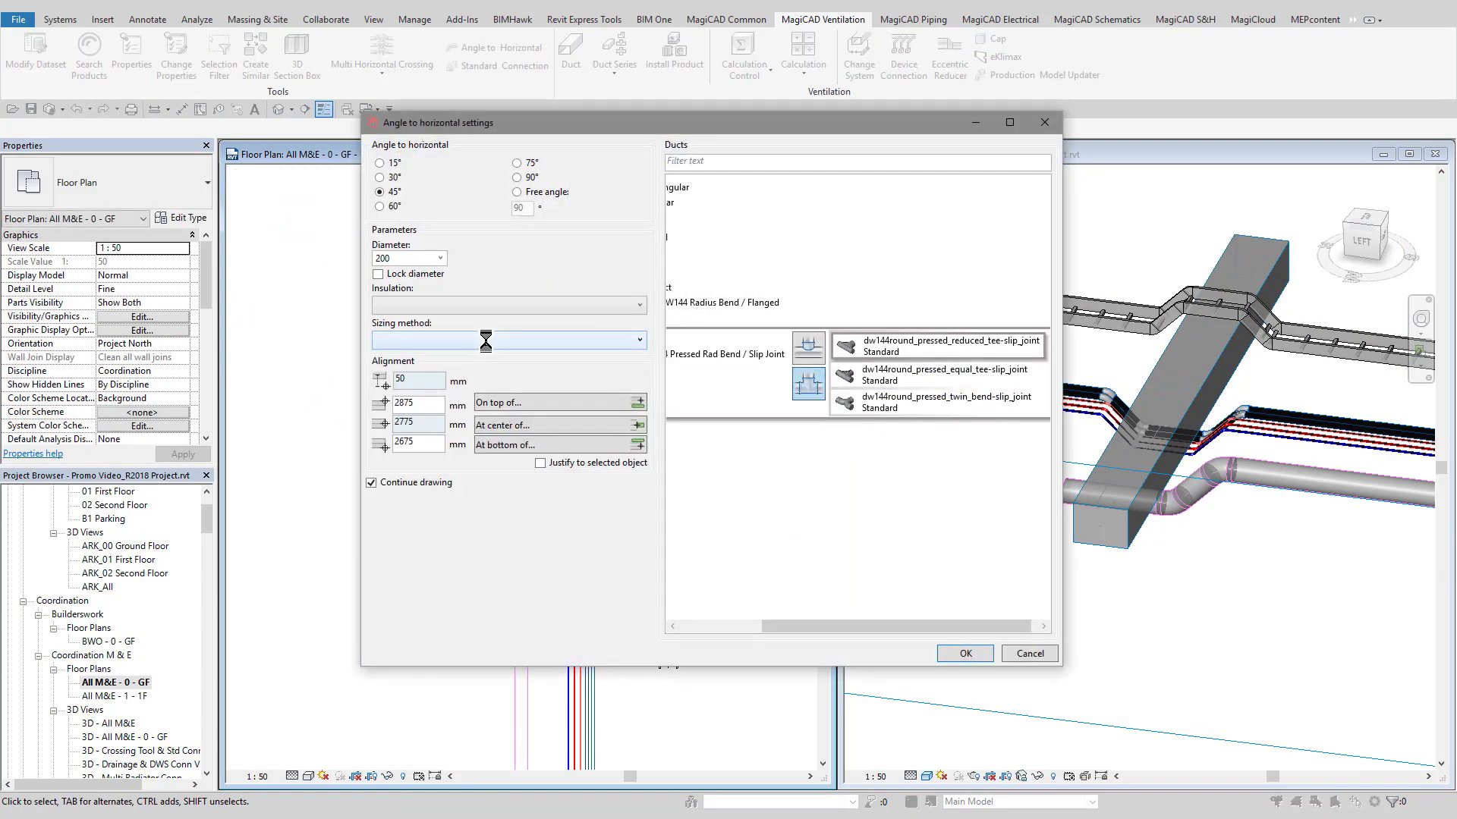
pyautogui.click(513, 424)
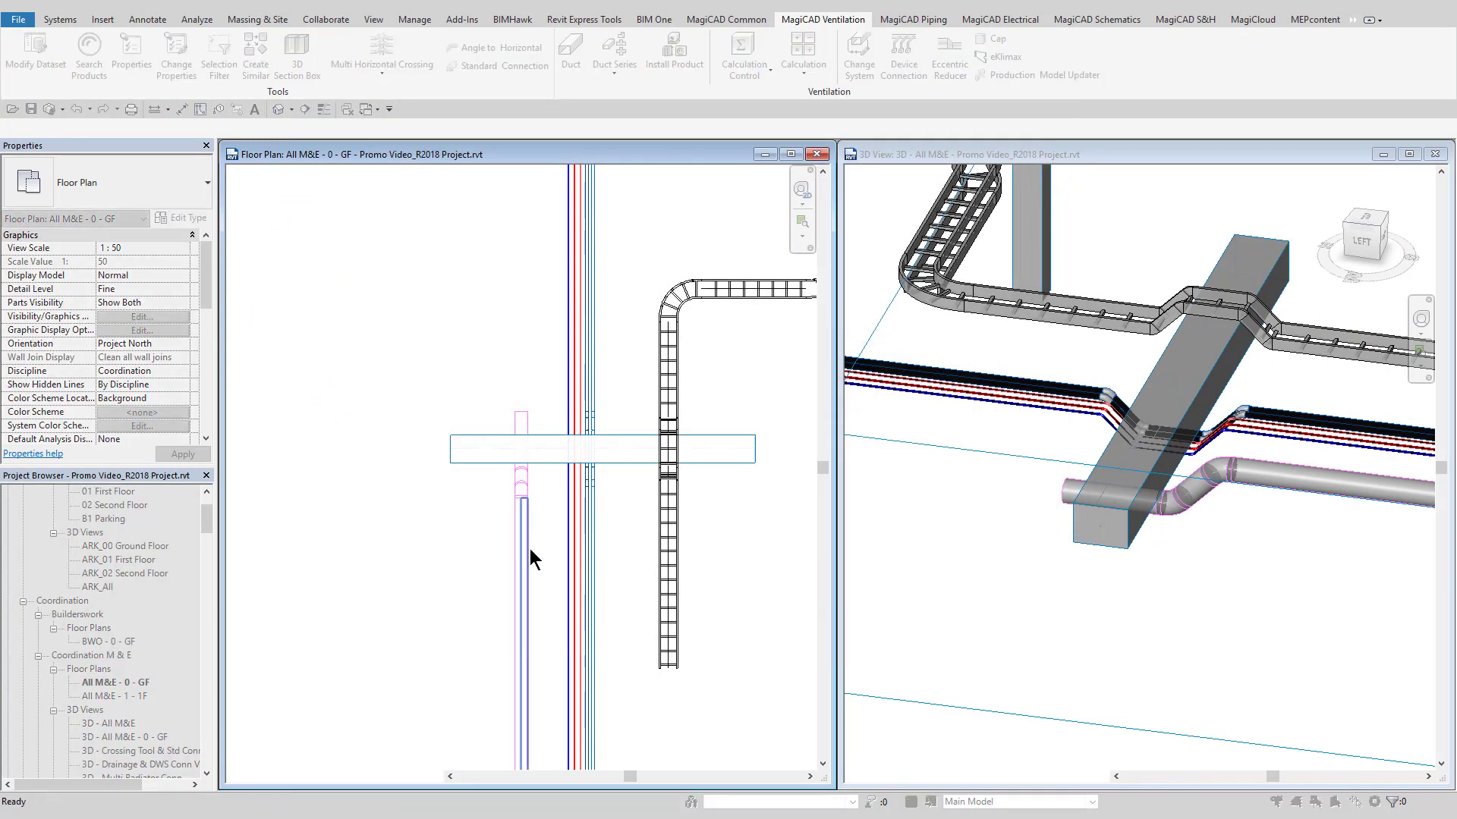
pyautogui.click(952, 651)
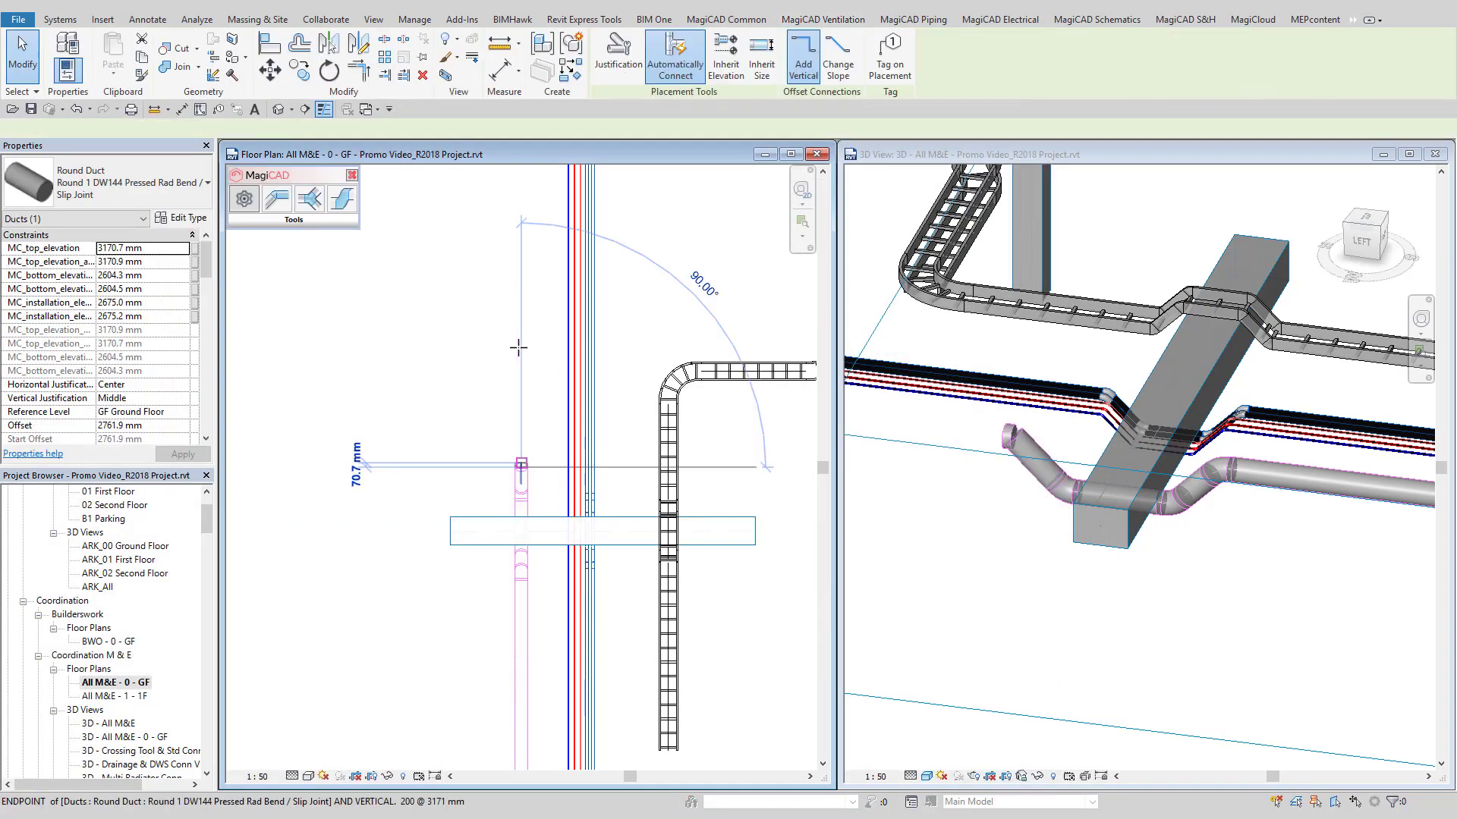
pyautogui.click(513, 180)
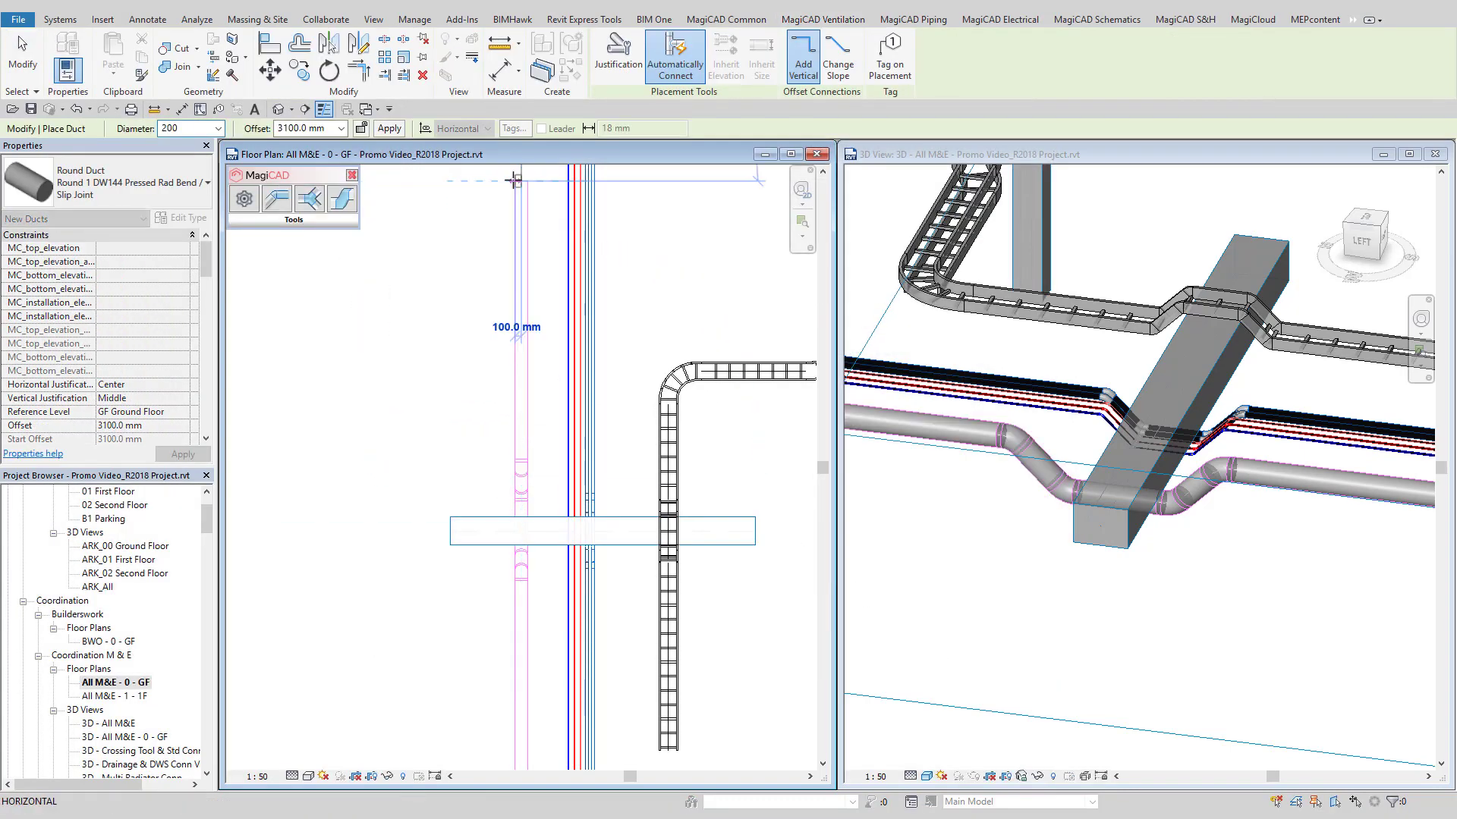
pyautogui.press('Escape')
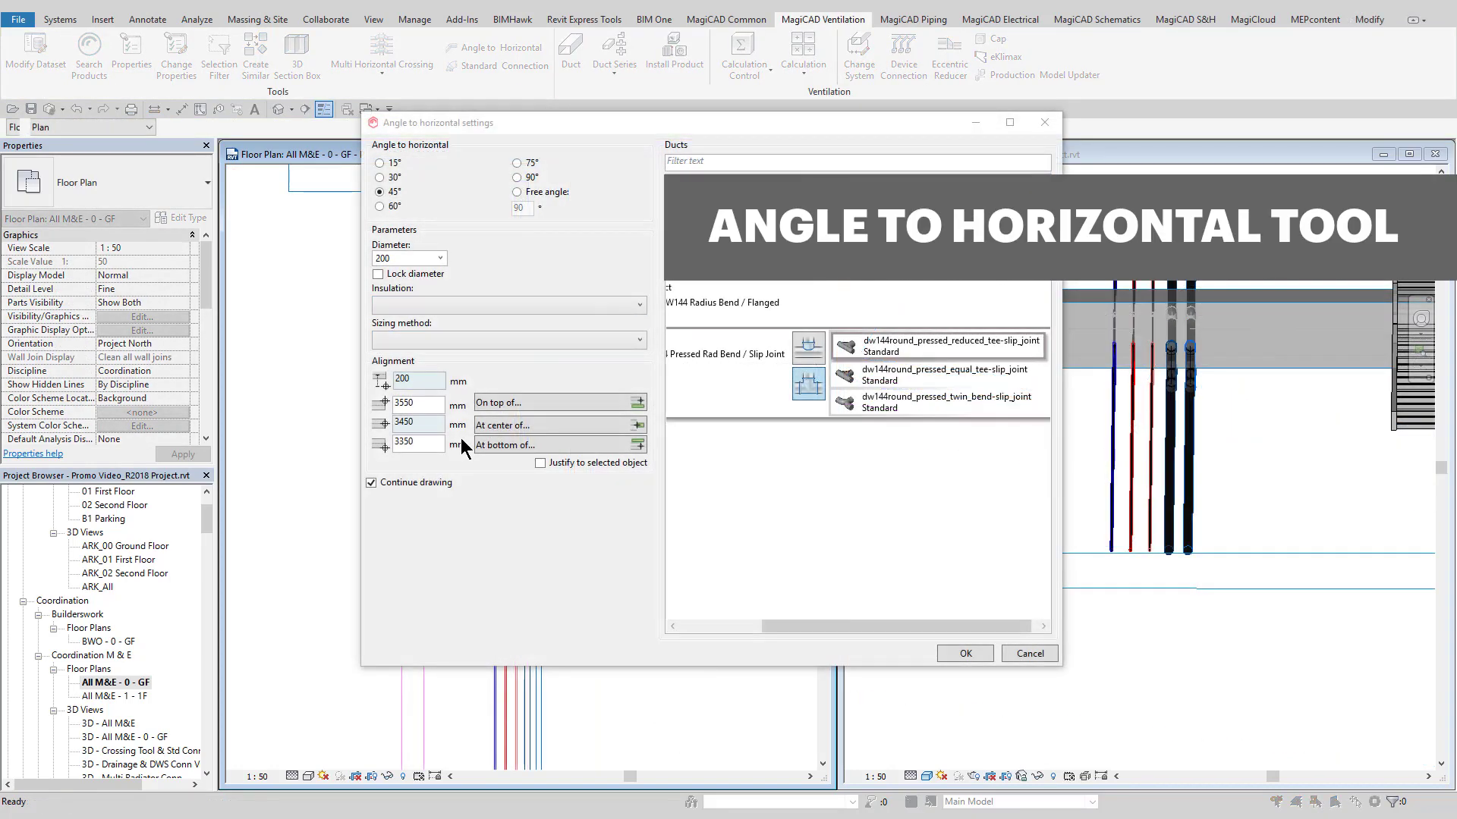
# Branch a 100 mm round duct off the extract duct at 45°, 200 mm below the pipes at 2742 mm offset, with a 90° turn past the cable tray.
pyautogui.click(440, 258)
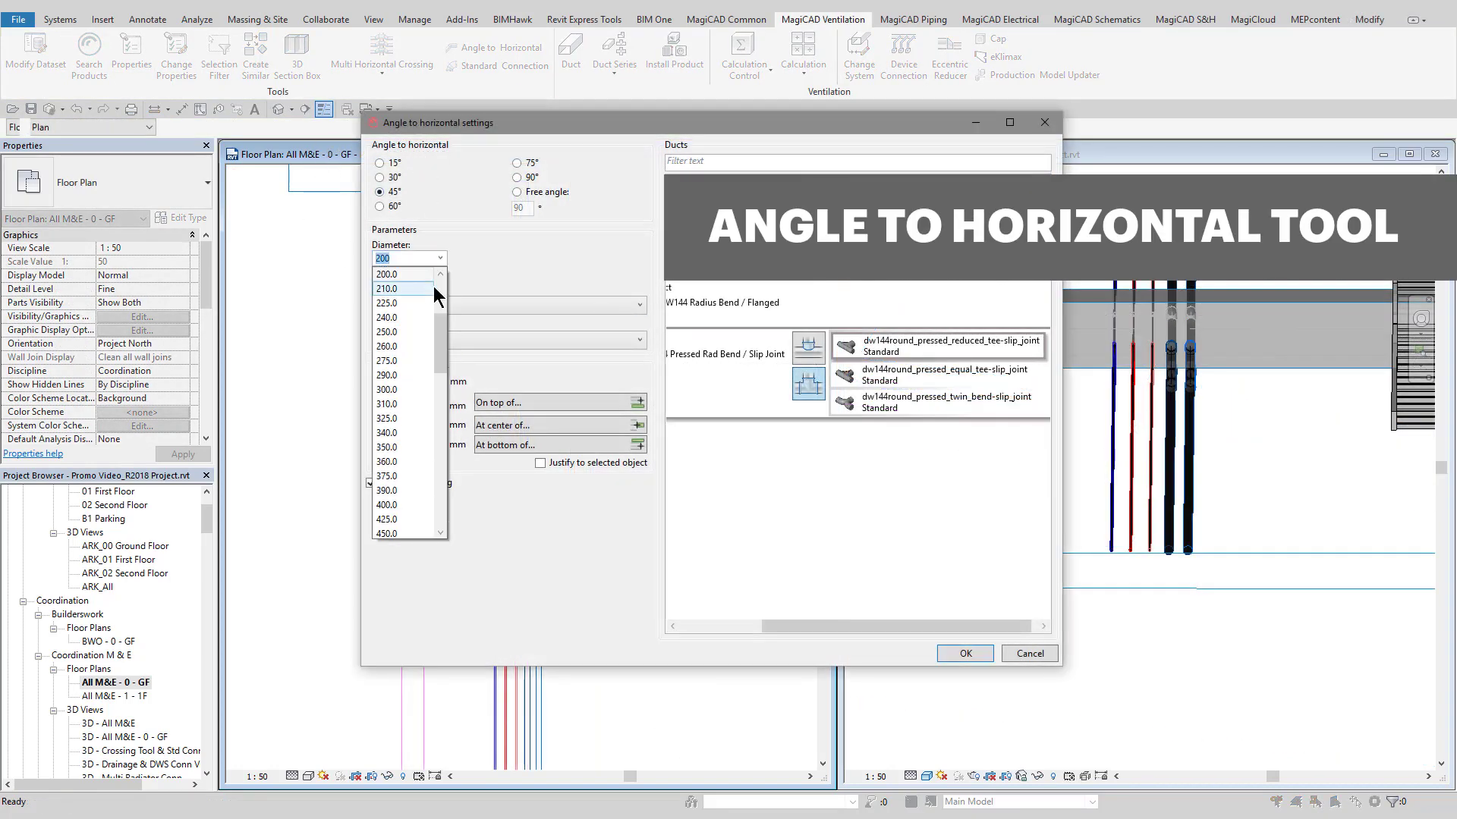
pyautogui.click(410, 302)
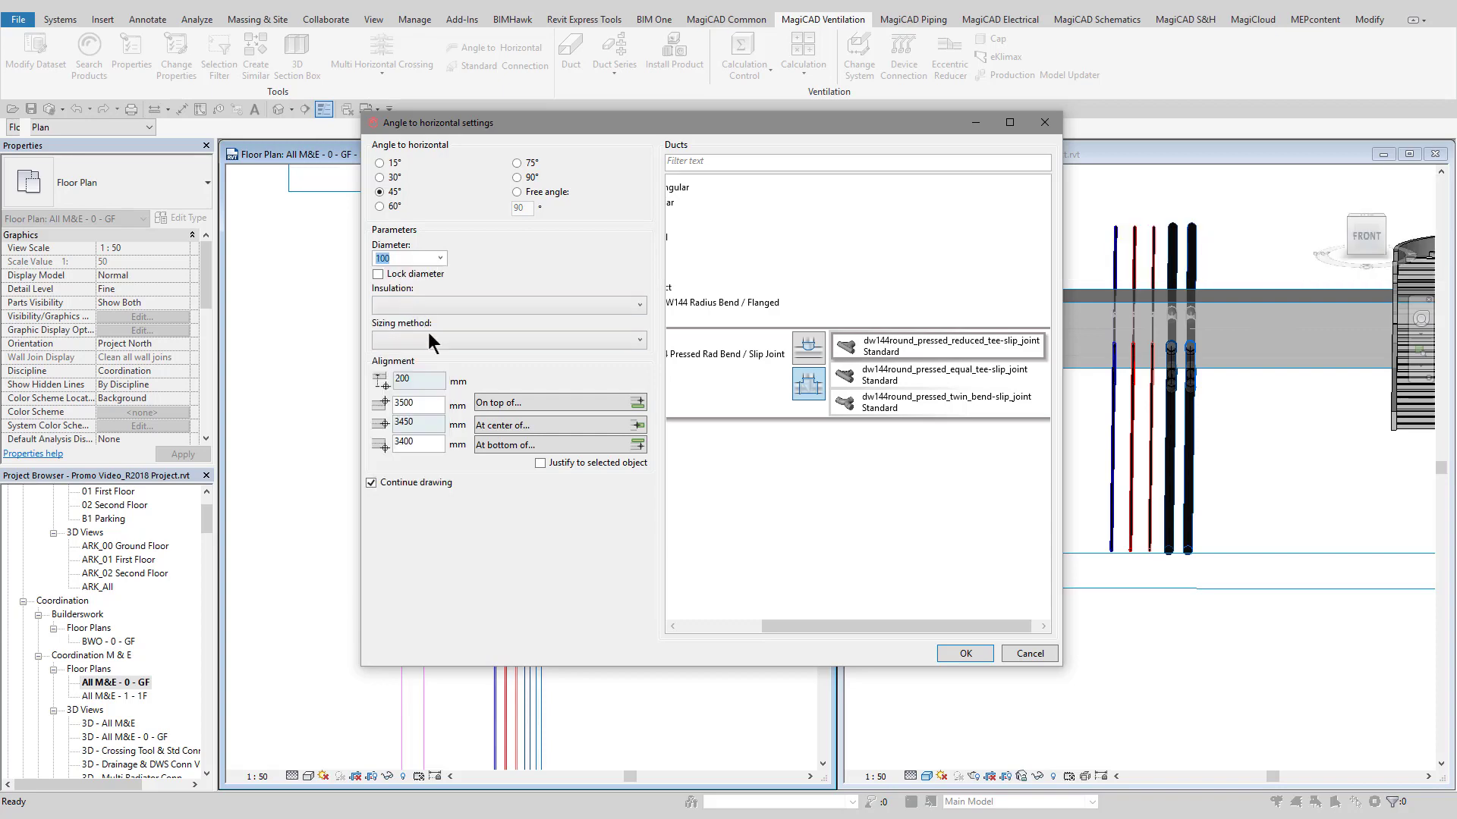
pyautogui.click(495, 445)
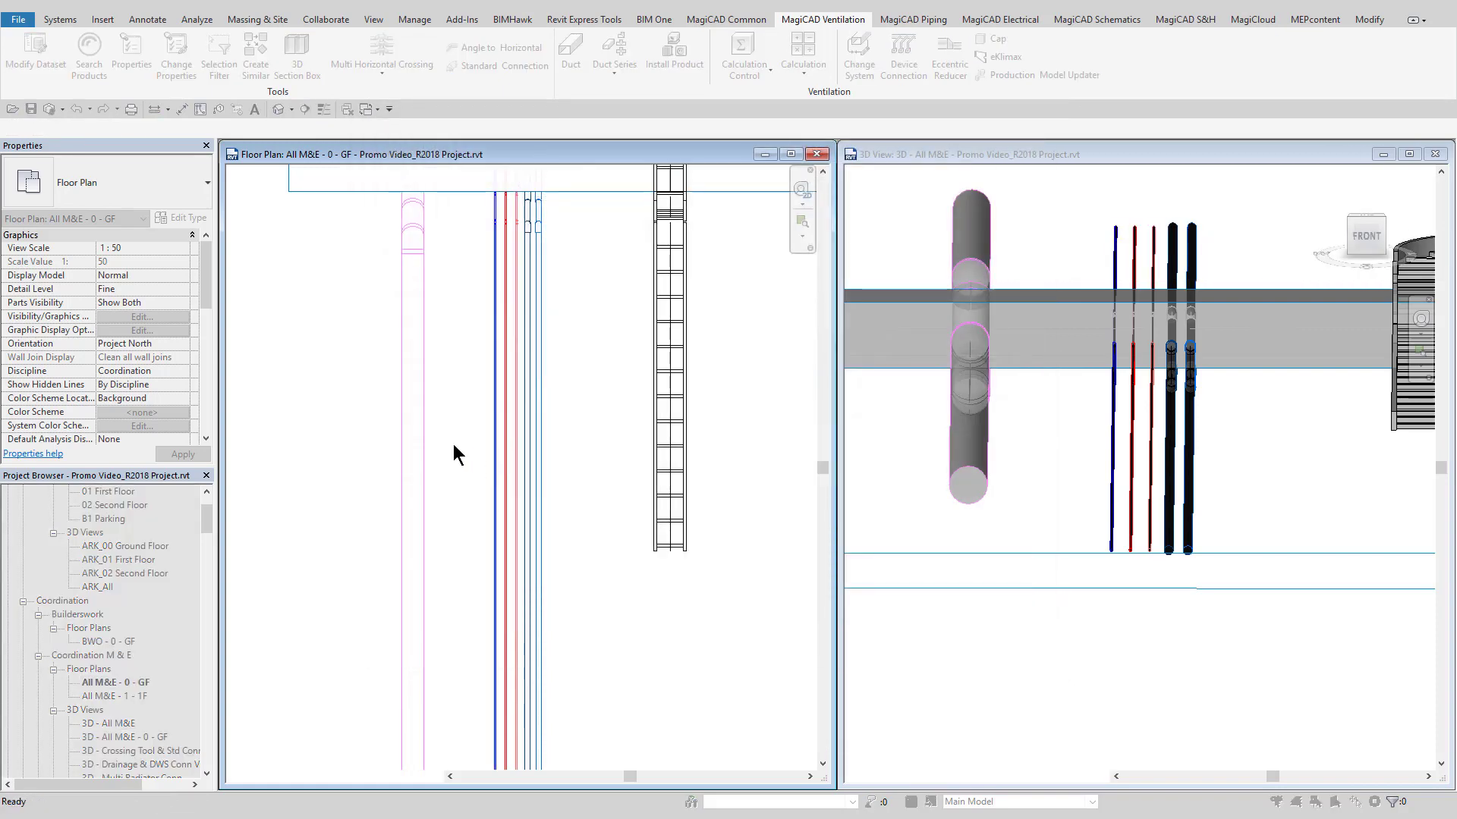
pyautogui.press('Escape')
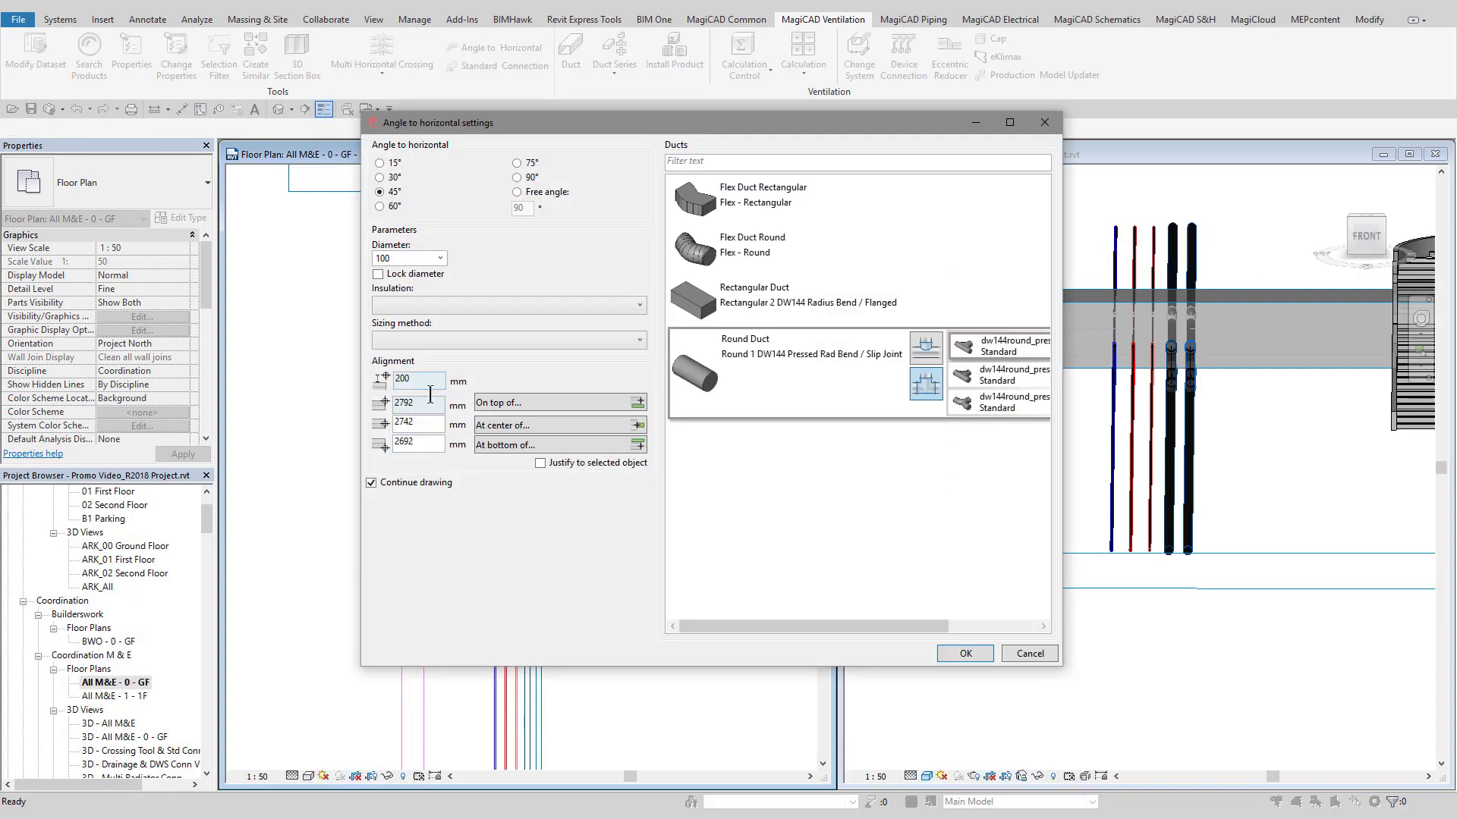
pyautogui.click(963, 653)
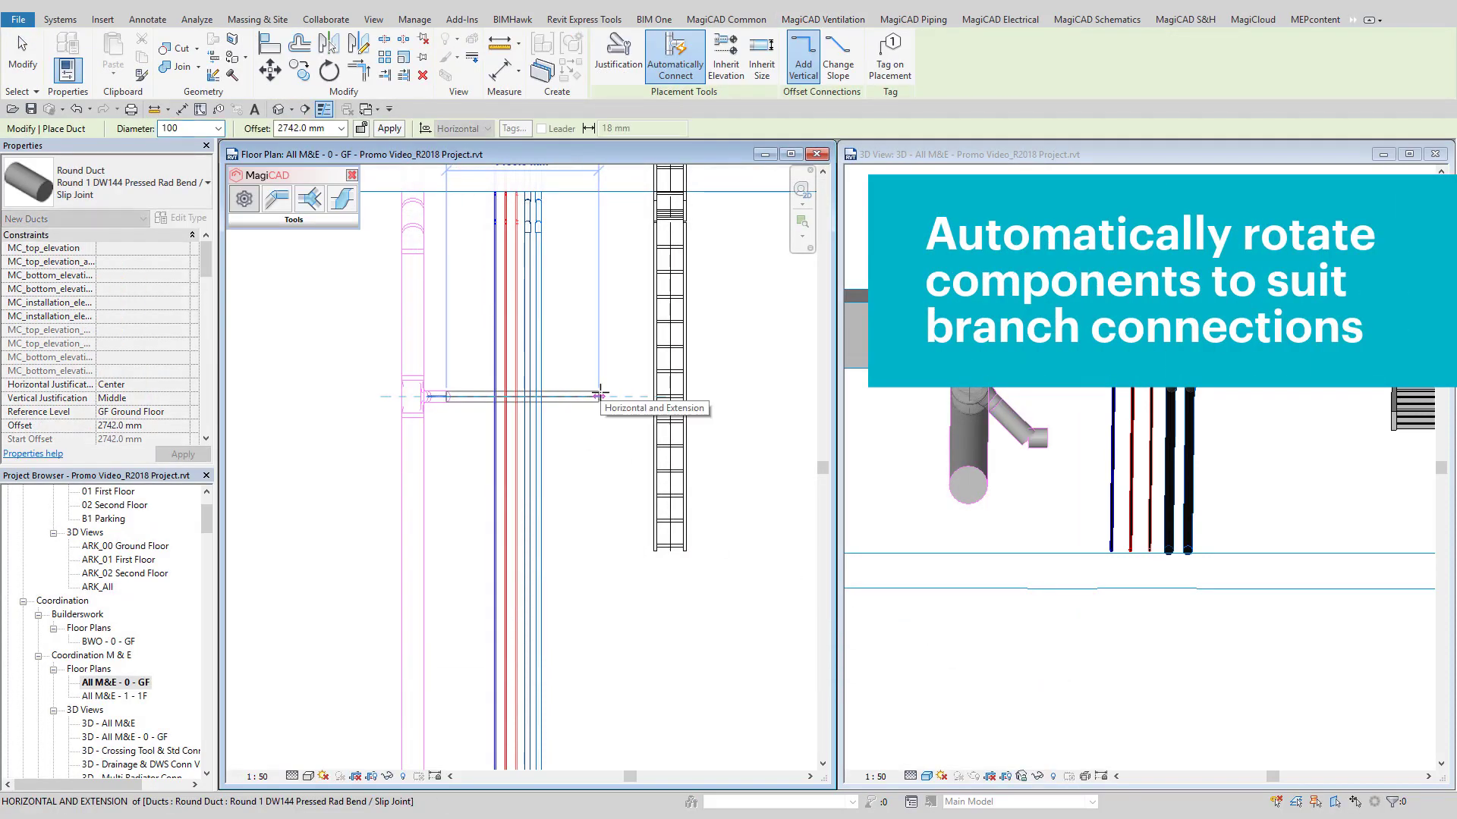
pyautogui.click(735, 666)
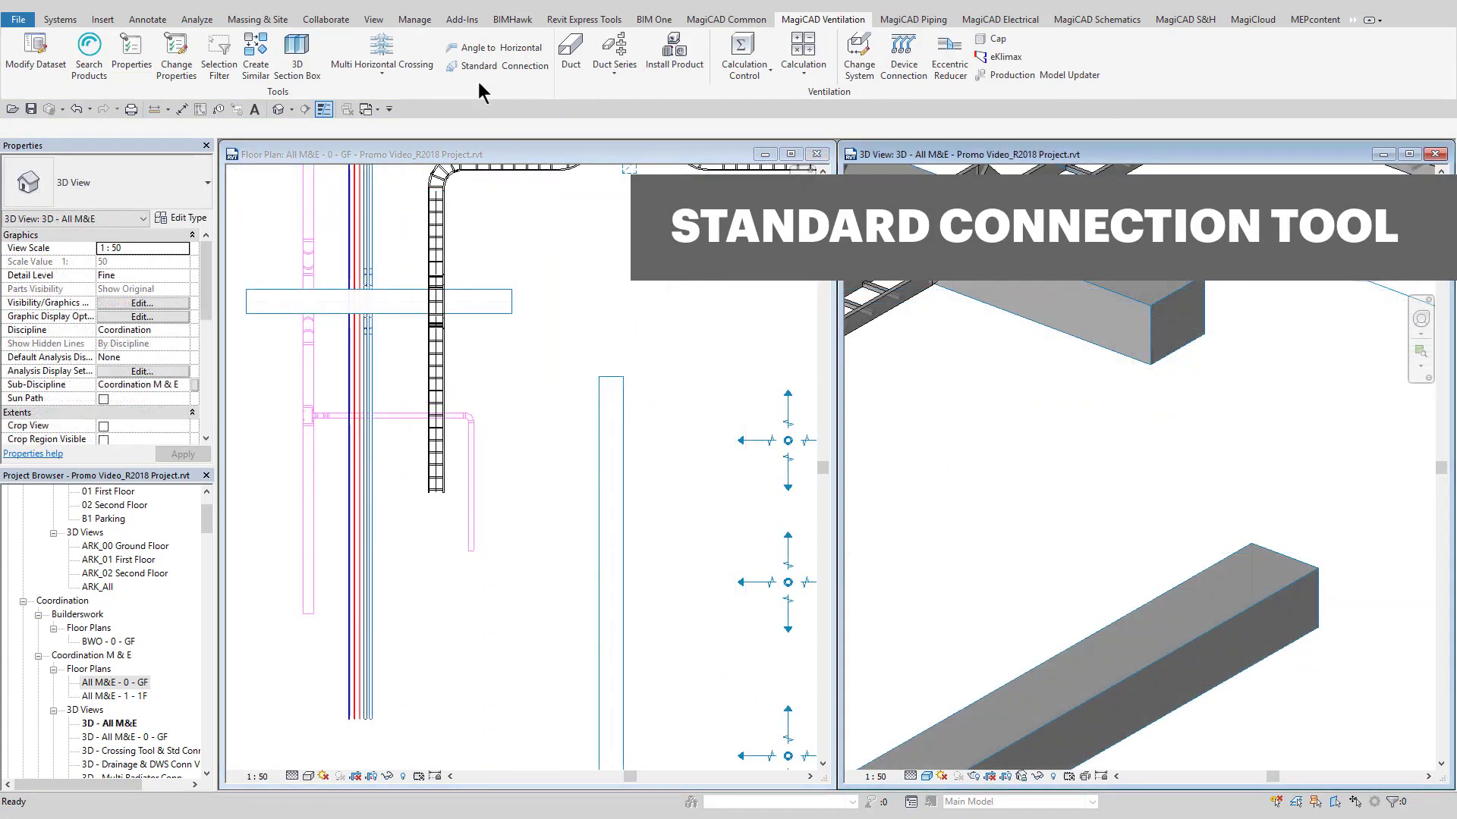
# Join the ends of the two rectangular ducts at different heights with a standard connection using 90/0 horizontal and 45/45 vertical angles.
pyautogui.click(493, 67)
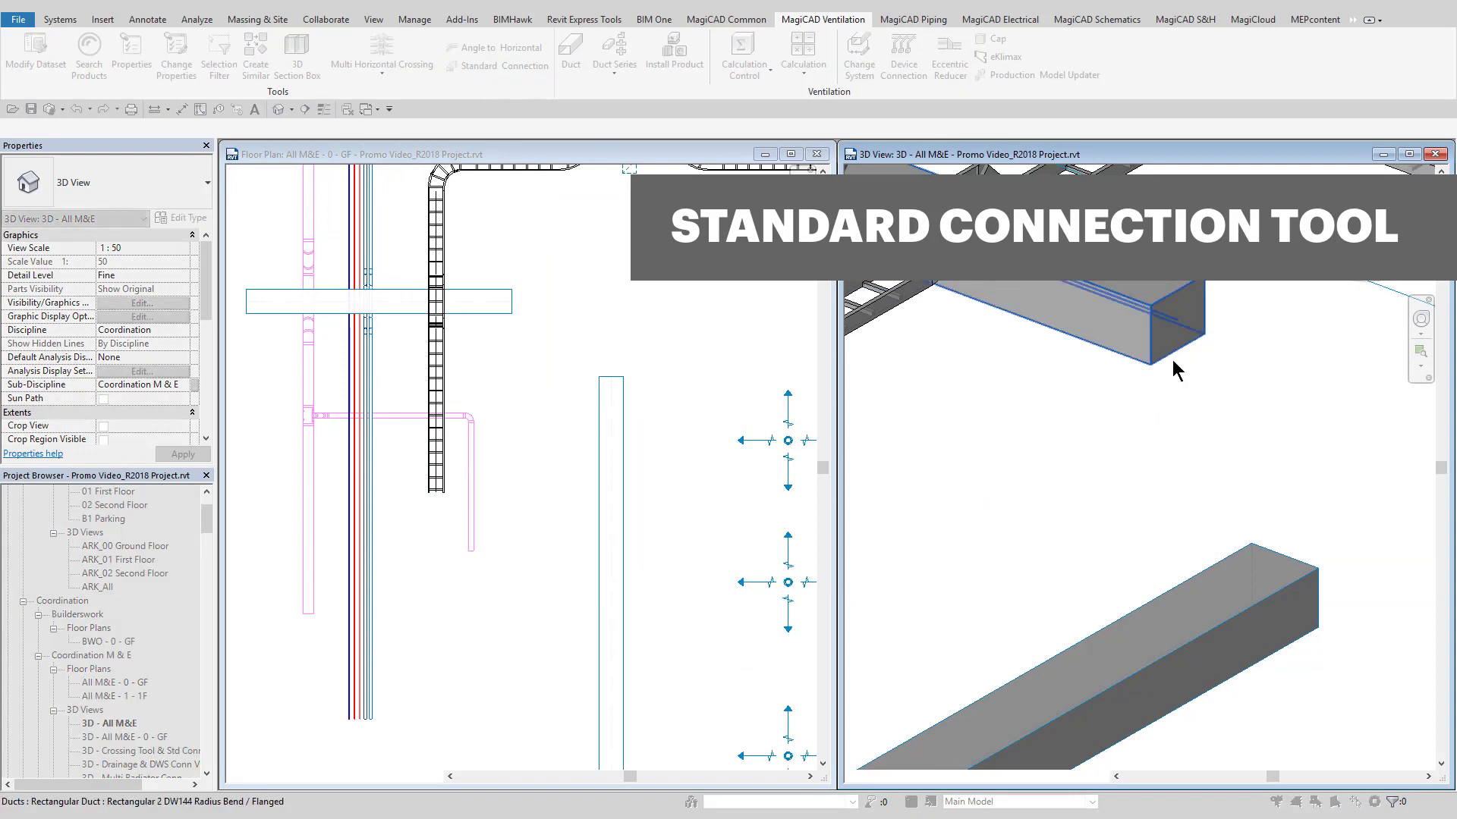
pyautogui.click(1141, 511)
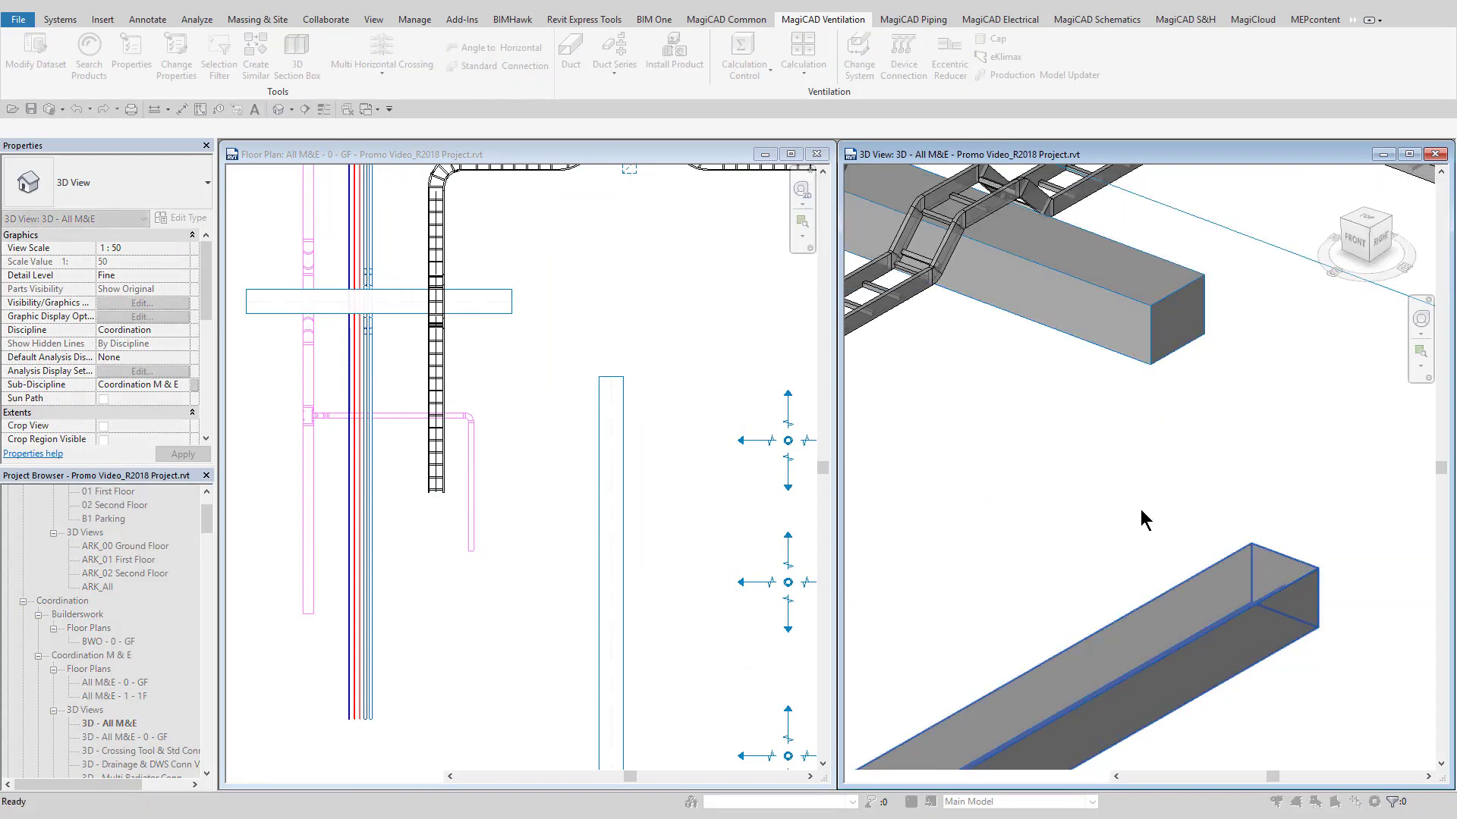
pyautogui.moveTo(1327, 486); pyautogui.dragTo(1139, 510, button='middle')
pyautogui.scroll(-1, 1139, 510)
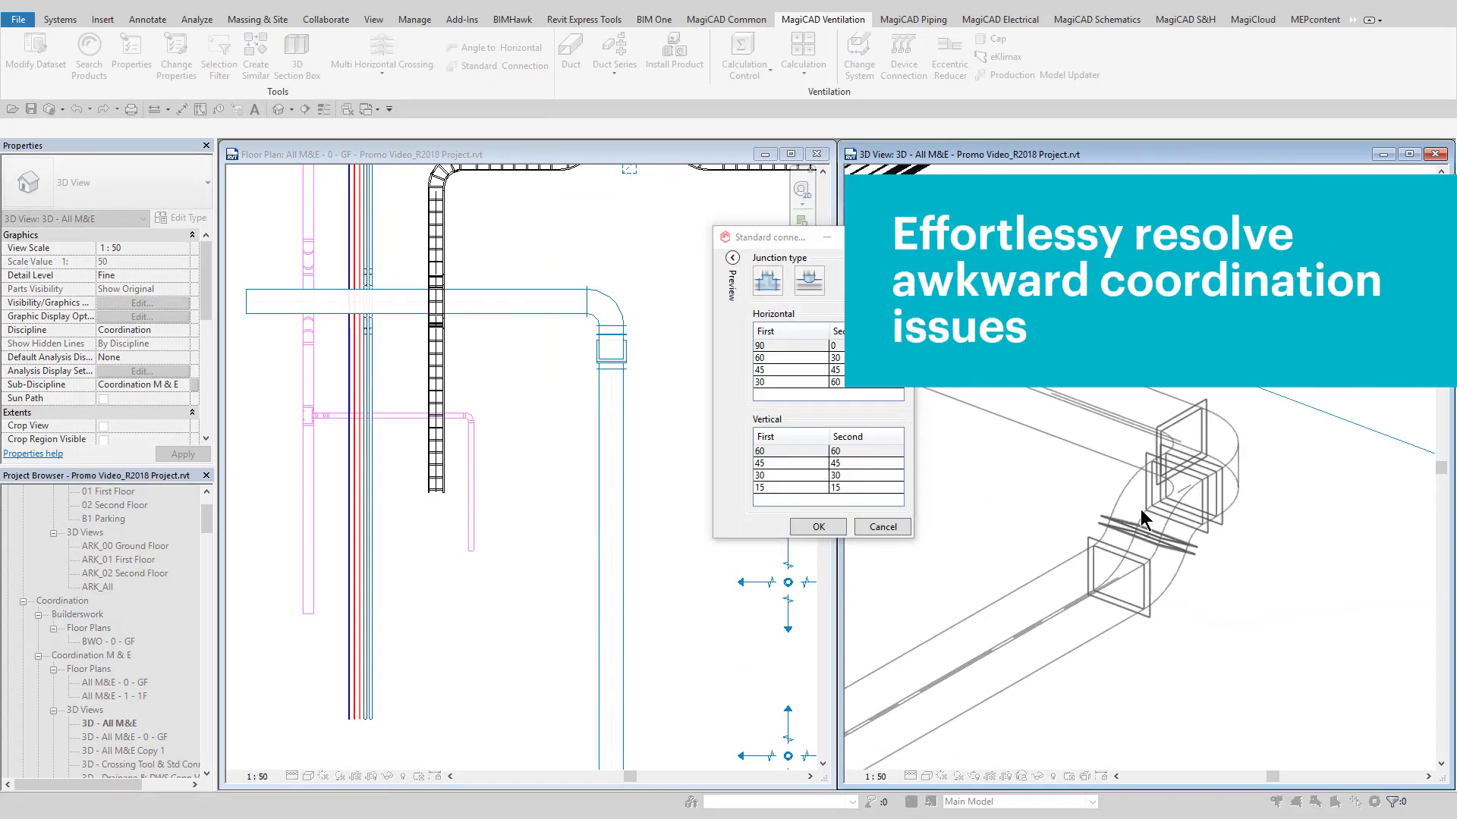
pyautogui.click(732, 258)
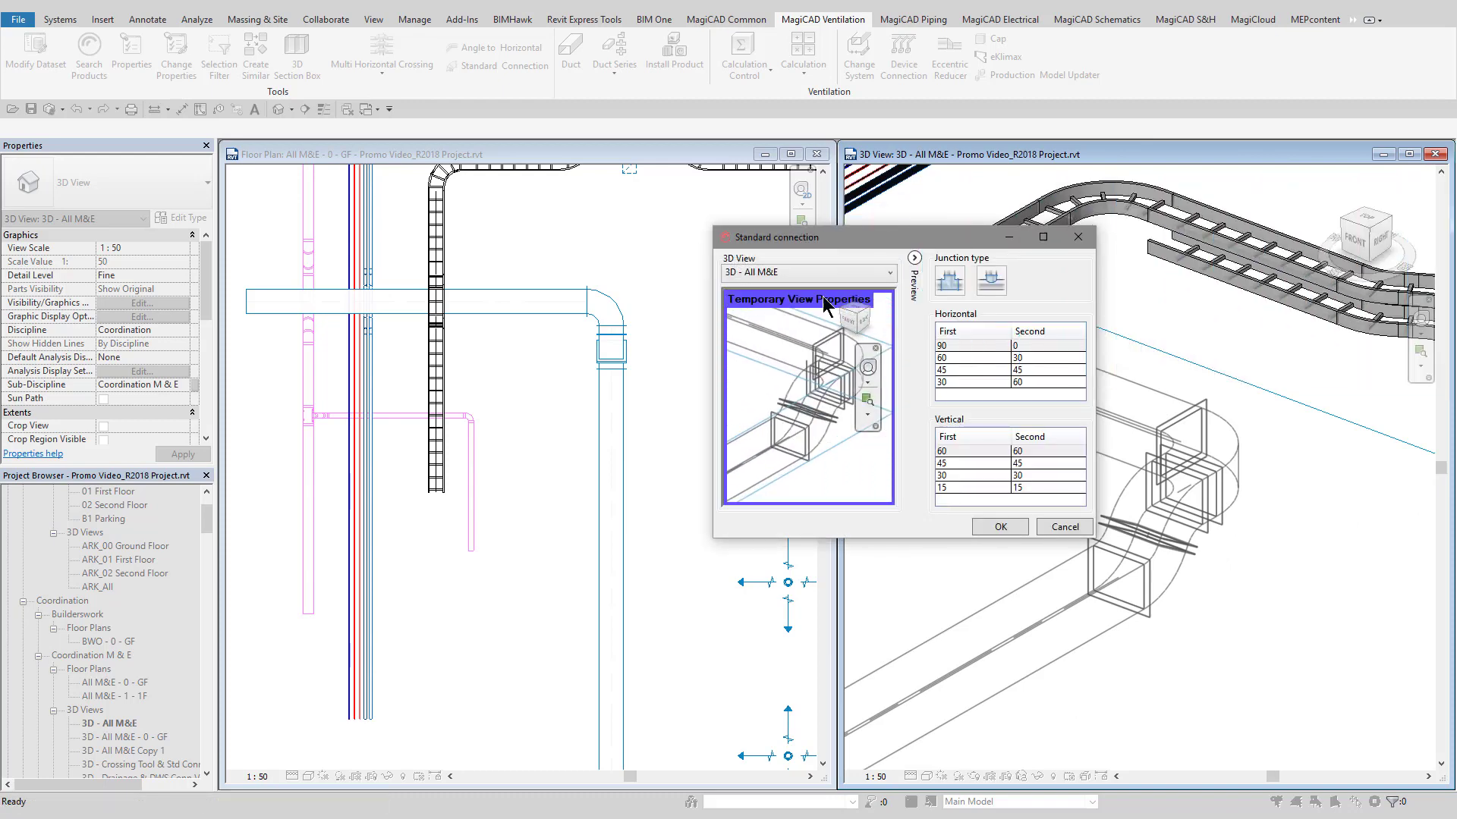
pyautogui.click(977, 370)
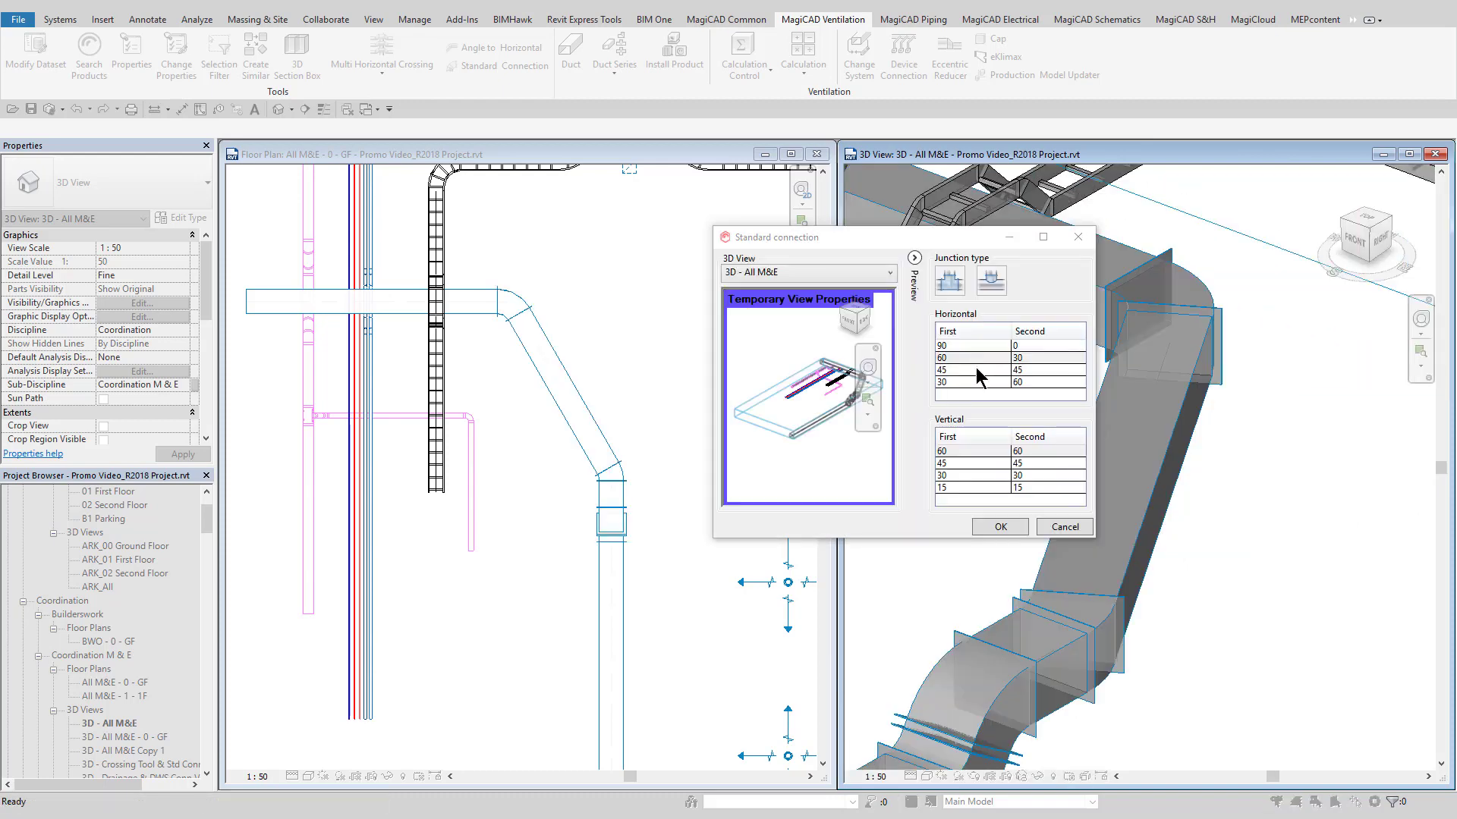
pyautogui.click(994, 475)
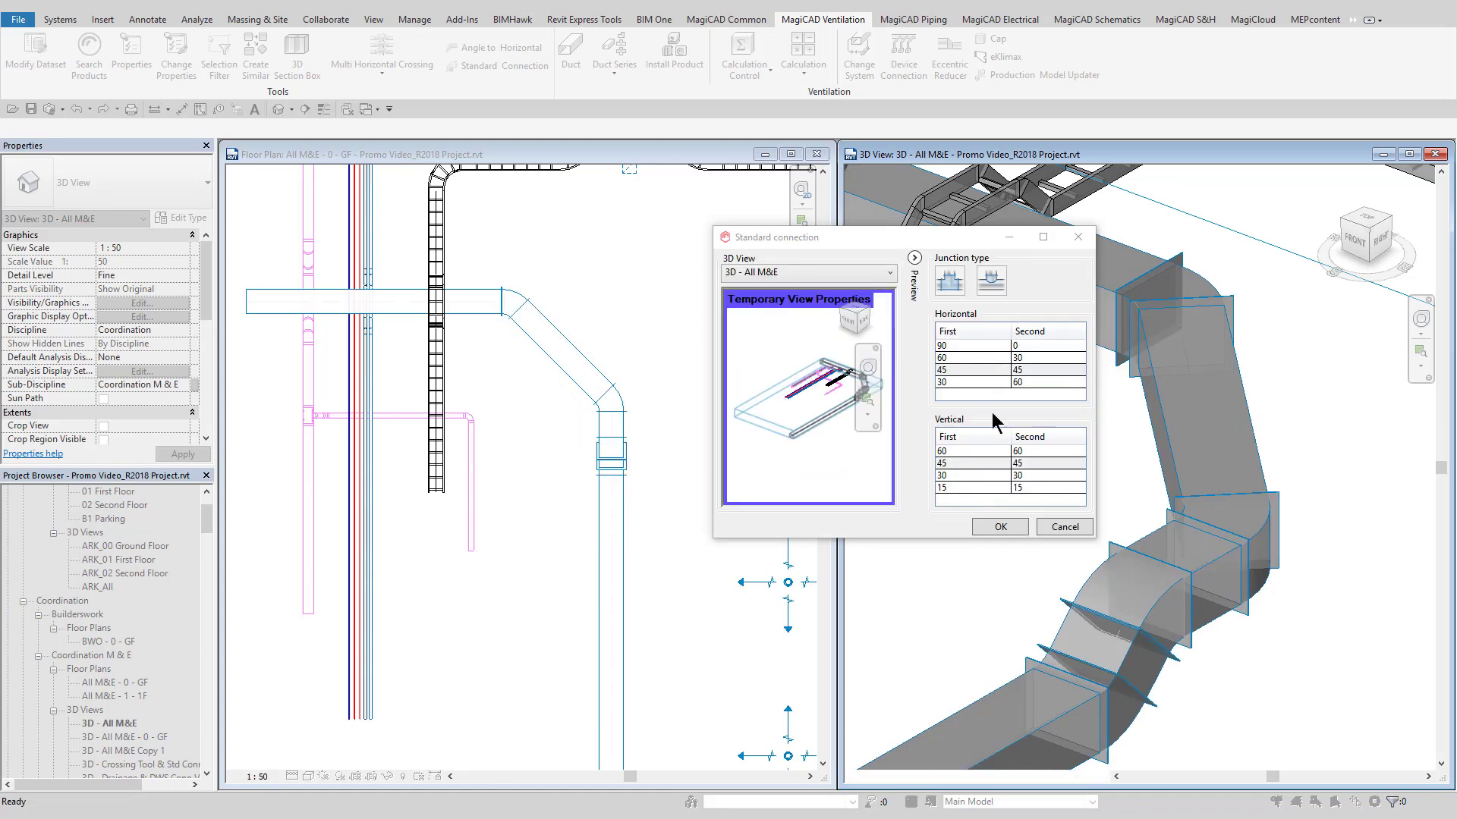
pyautogui.click(1000, 530)
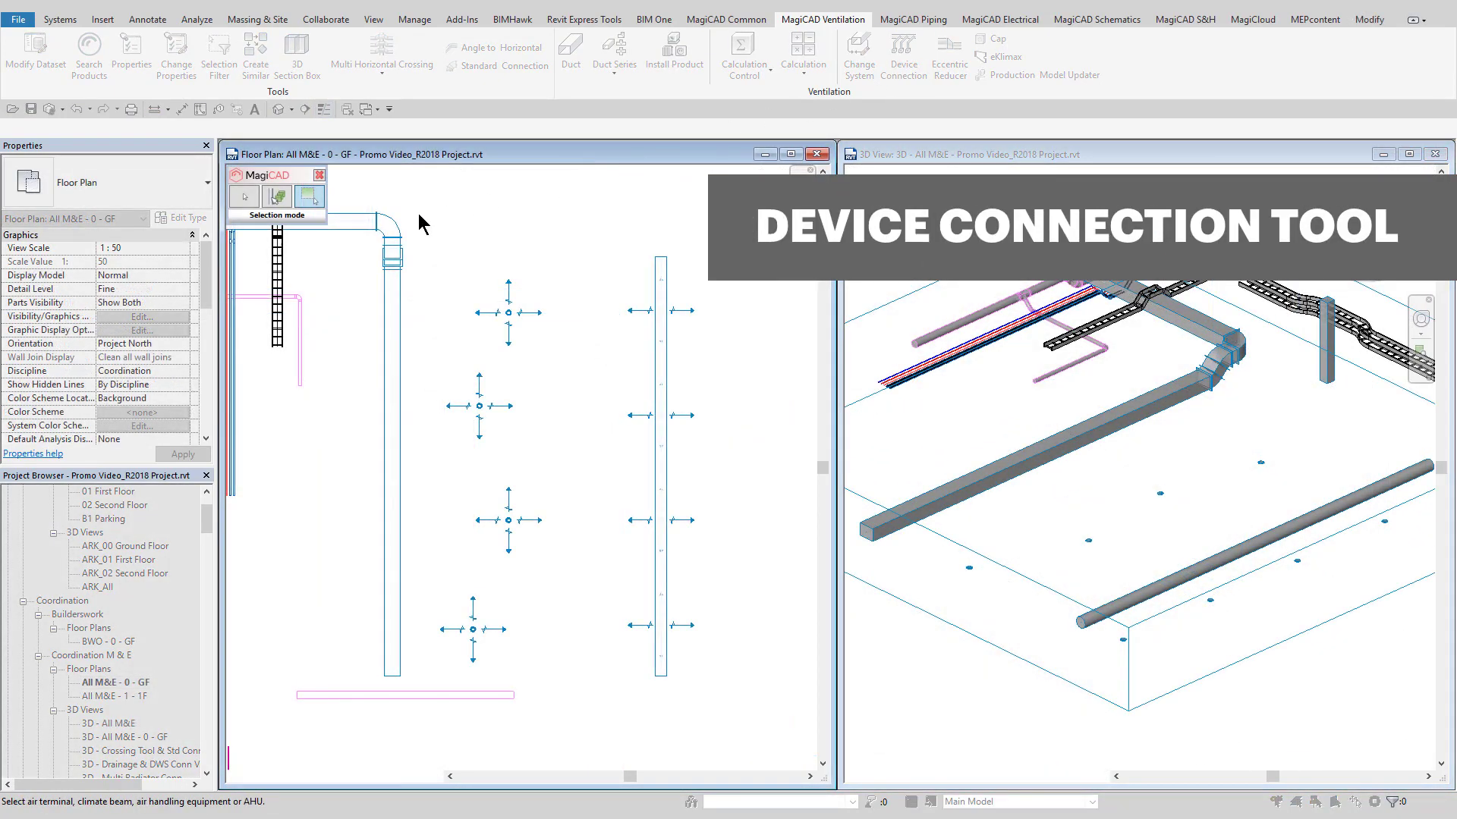
# Connect the four air terminals beside the rectangular duct to it using the 90/0 solution and the Round 1 DW144 Pressed Rad Bend duct series.
pyautogui.moveTo(417, 212); pyautogui.dragTo(569, 693)
pyautogui.click(399, 444)
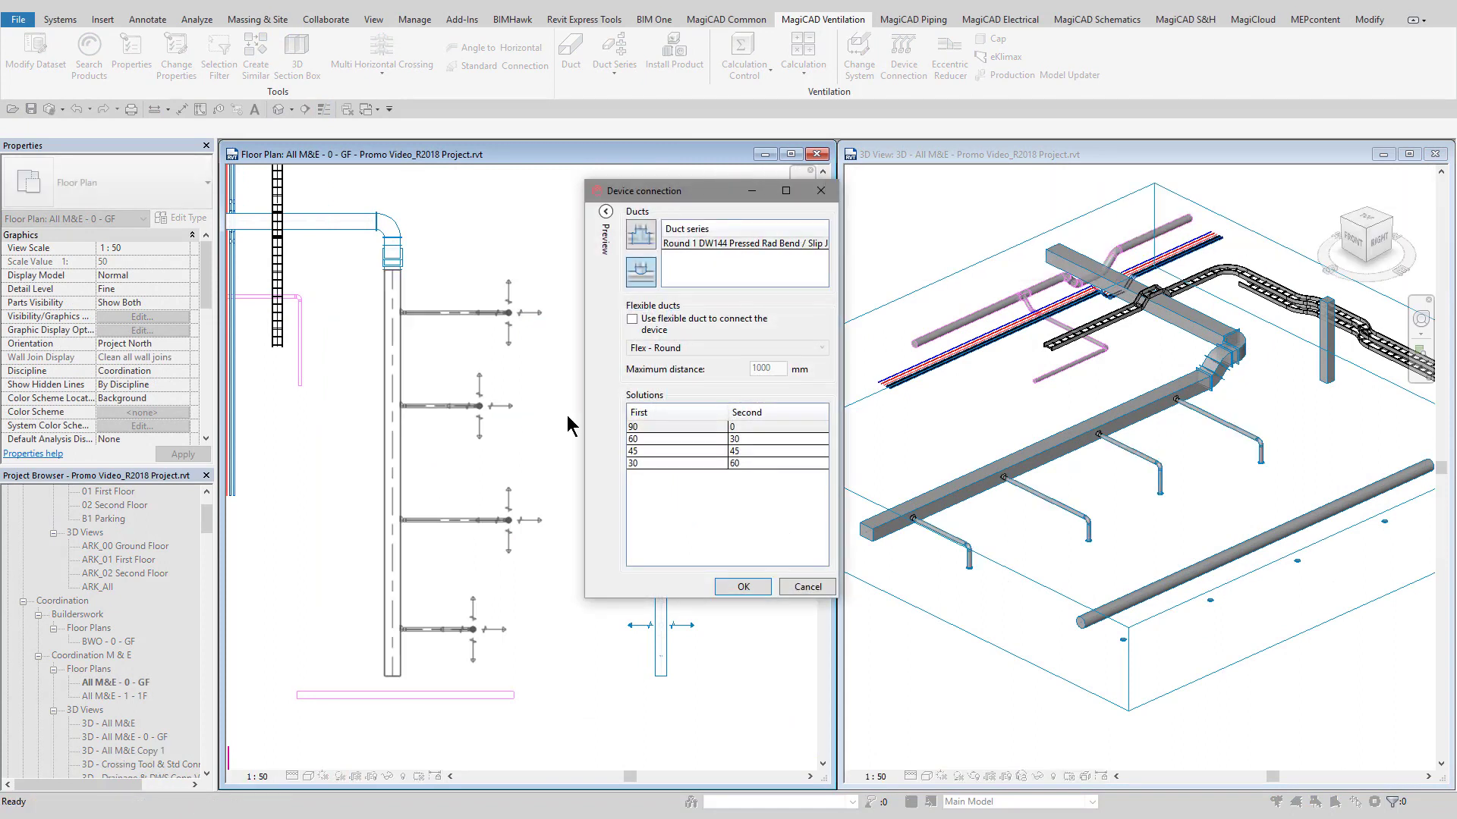
pyautogui.click(742, 587)
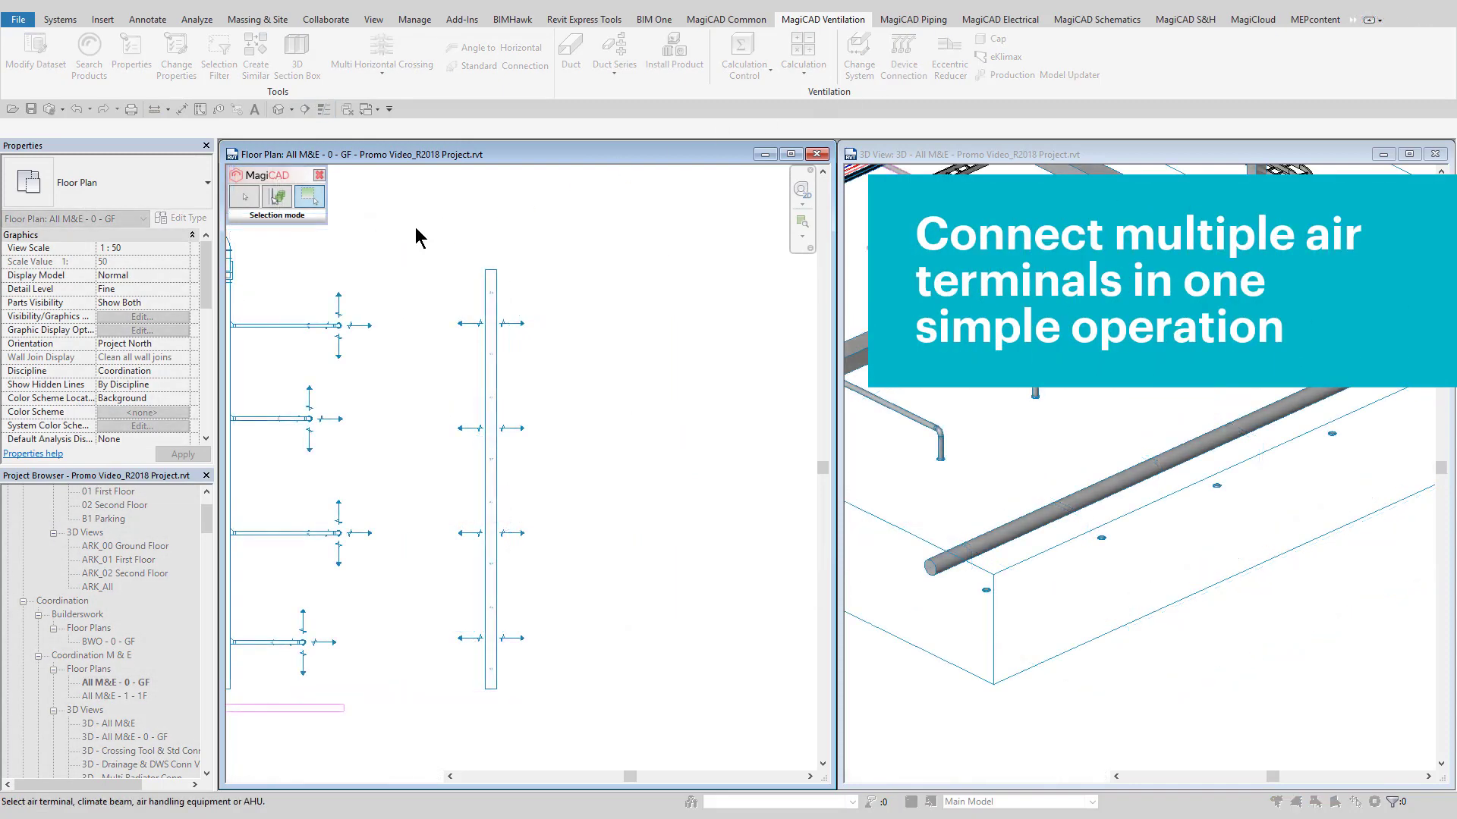
# Connect the four air terminals below the round duct to it using the 0/0 solution and the Round 1 DW144 Pressed Rad Bend duct series.
pyautogui.moveTo(417, 232); pyautogui.dragTo(561, 726)
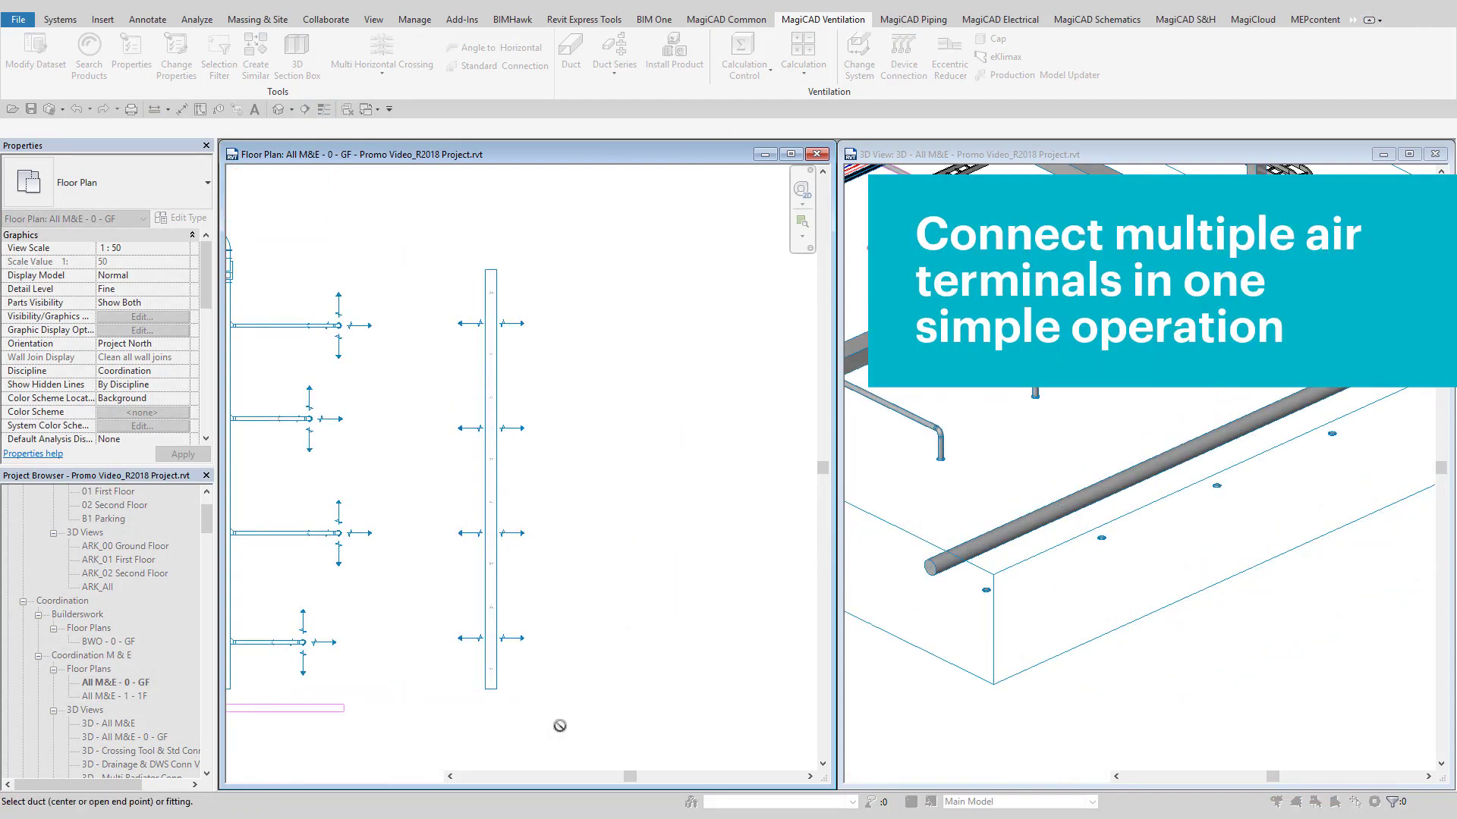
pyautogui.click(487, 380)
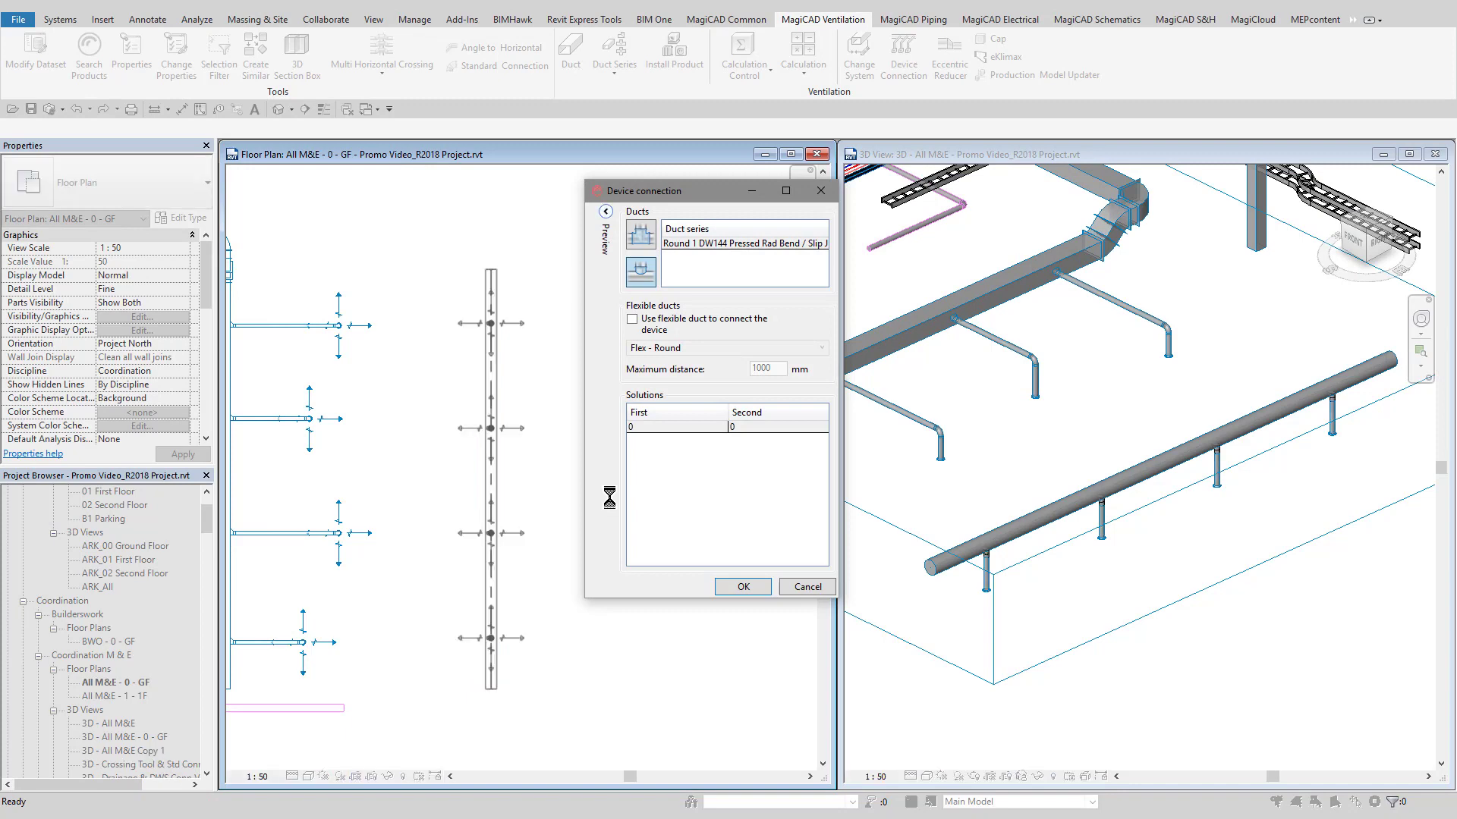
pyautogui.click(742, 587)
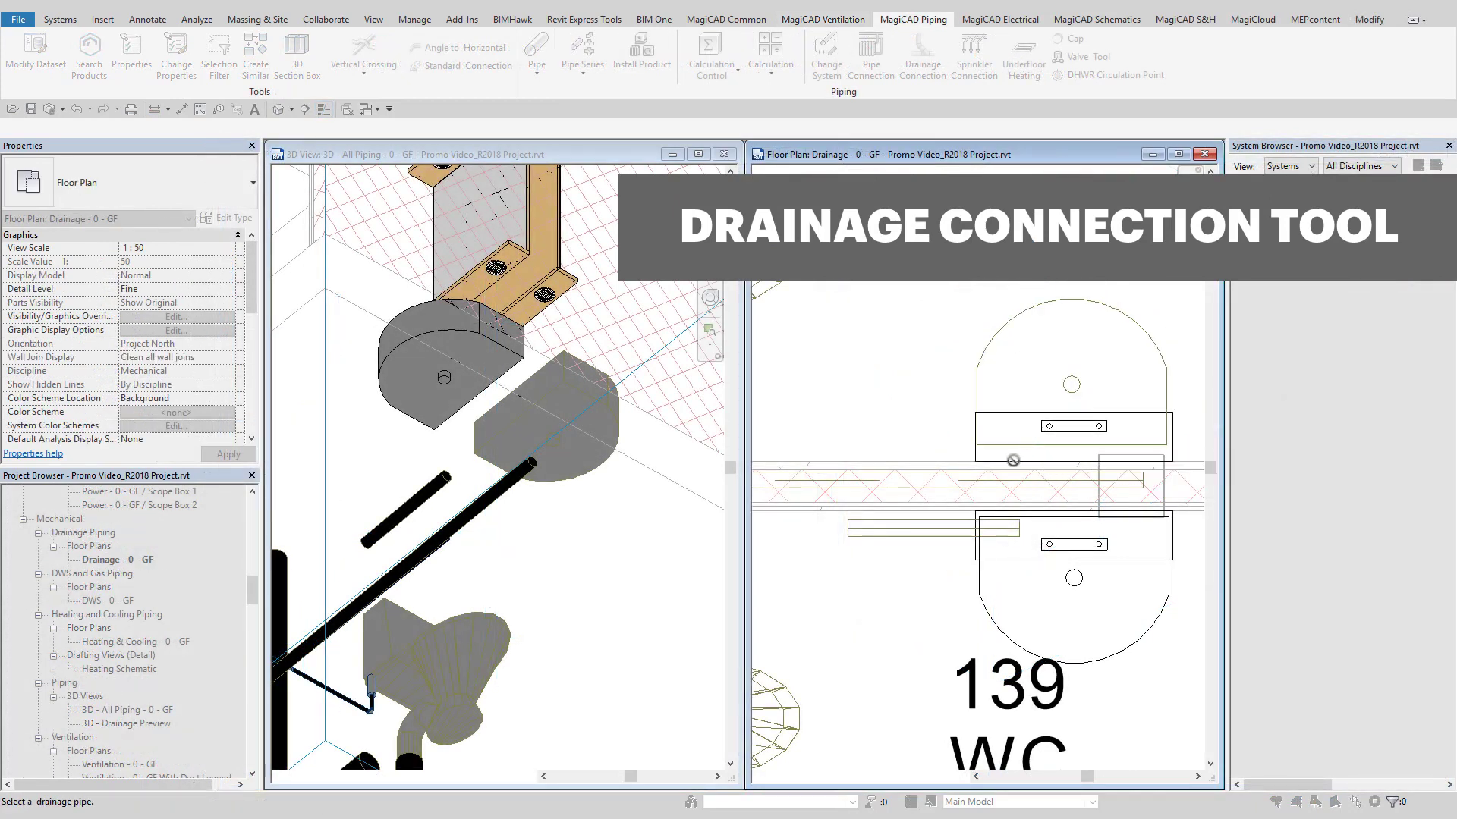
# Connect both back-to-back washbasins above room 139 WC to their nearest drainage pipes at a 1:40 slope with automatic floor offset.
pyautogui.click(981, 487)
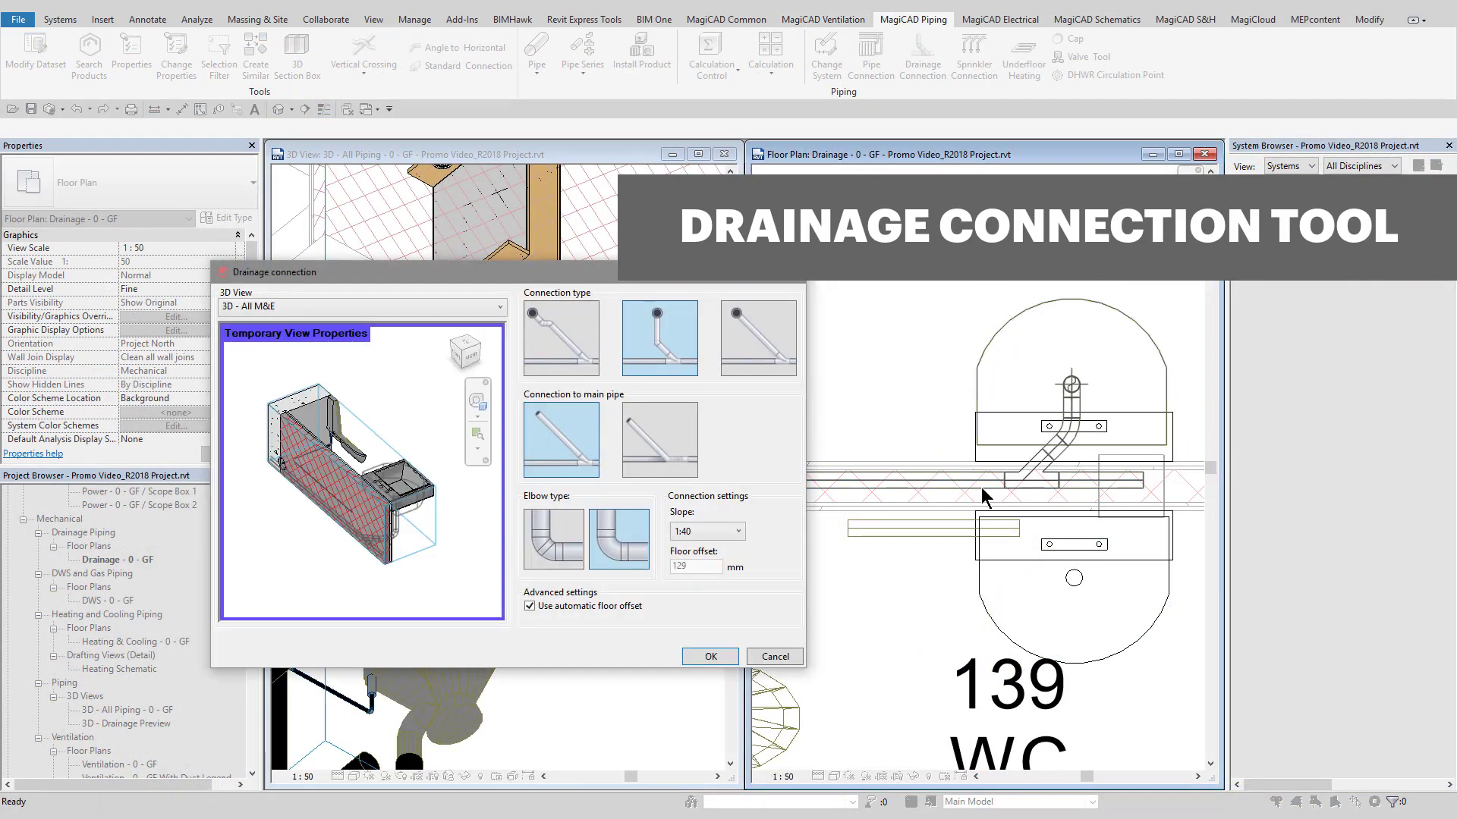
pyautogui.click(692, 658)
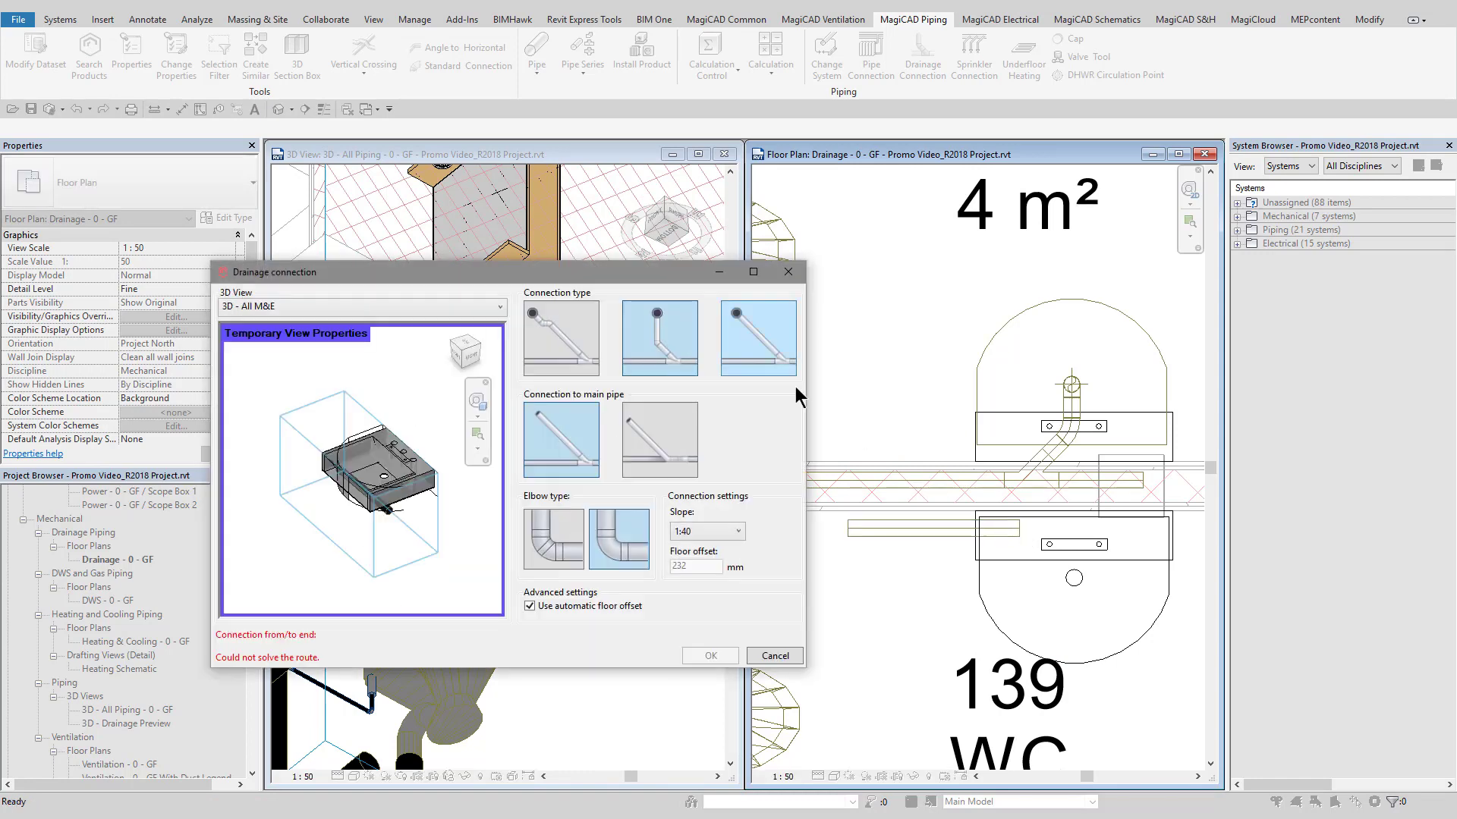
pyautogui.click(752, 356)
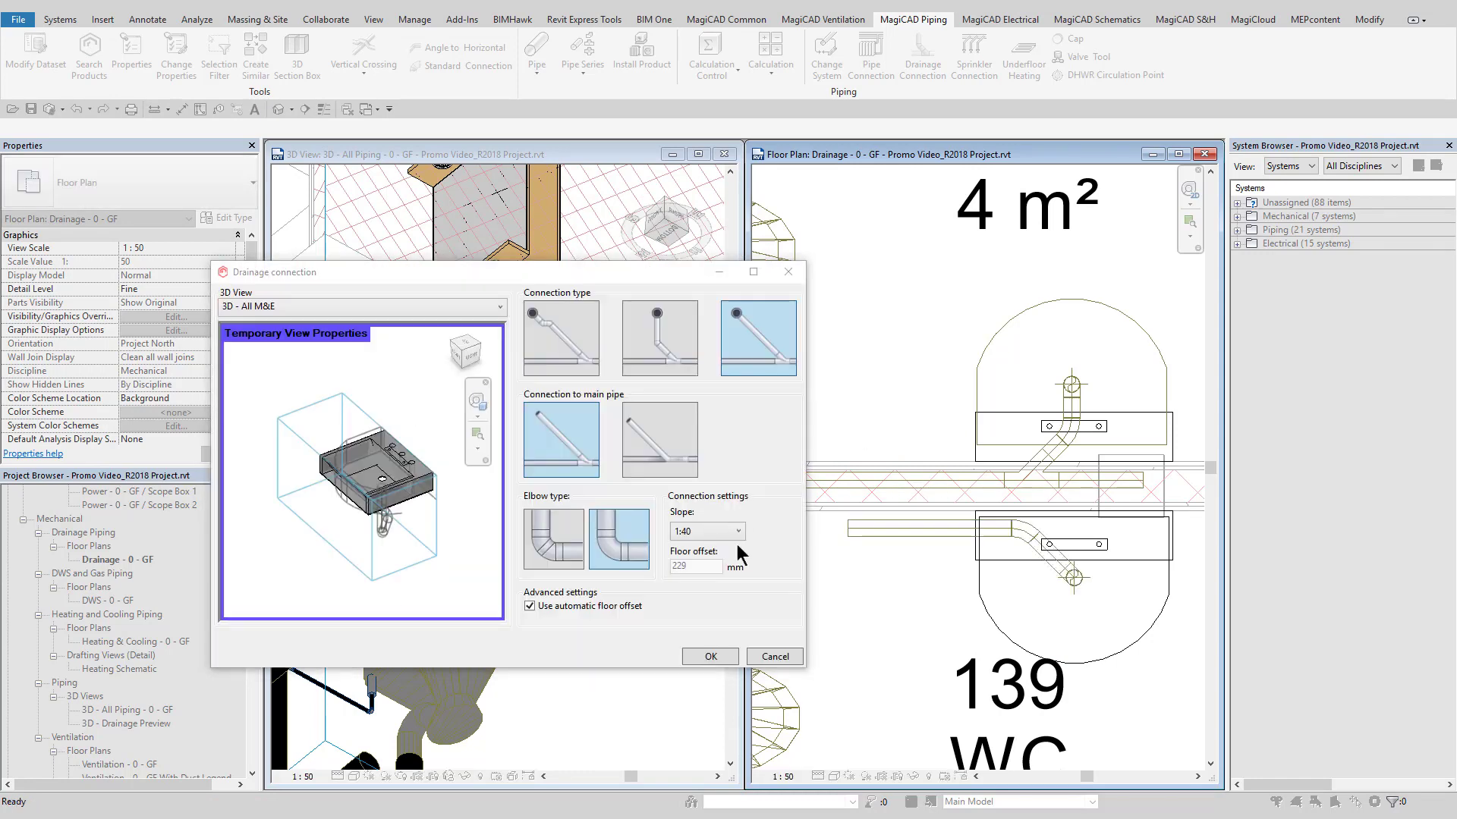
pyautogui.click(724, 652)
# Join the open end of the lower washbasin's branch pipe to the main drainage pipe with a drainage connection.
pyautogui.click(847, 525)
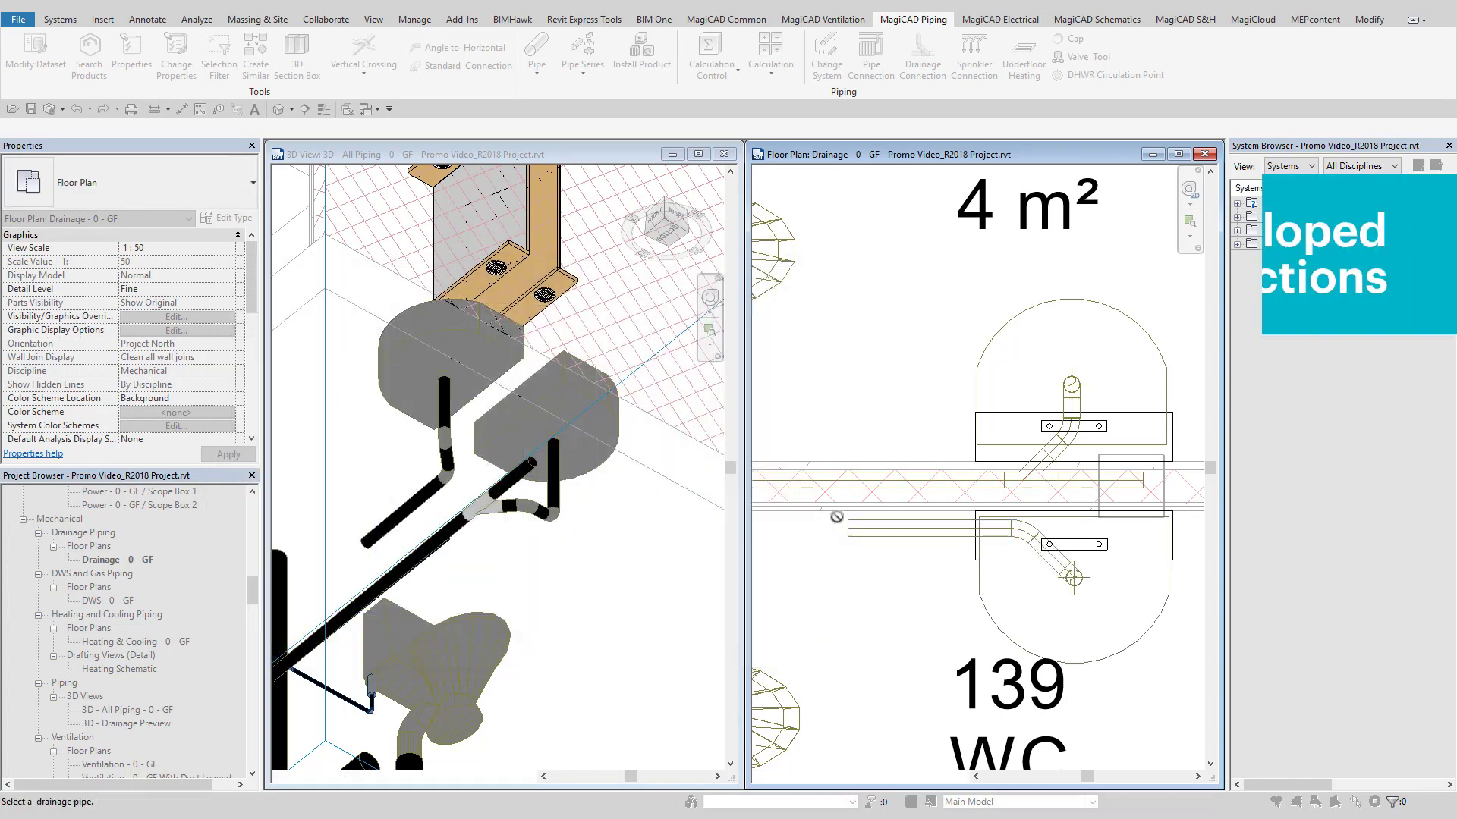
pyautogui.click(795, 487)
pyautogui.click(643, 661)
pyautogui.press('Escape')
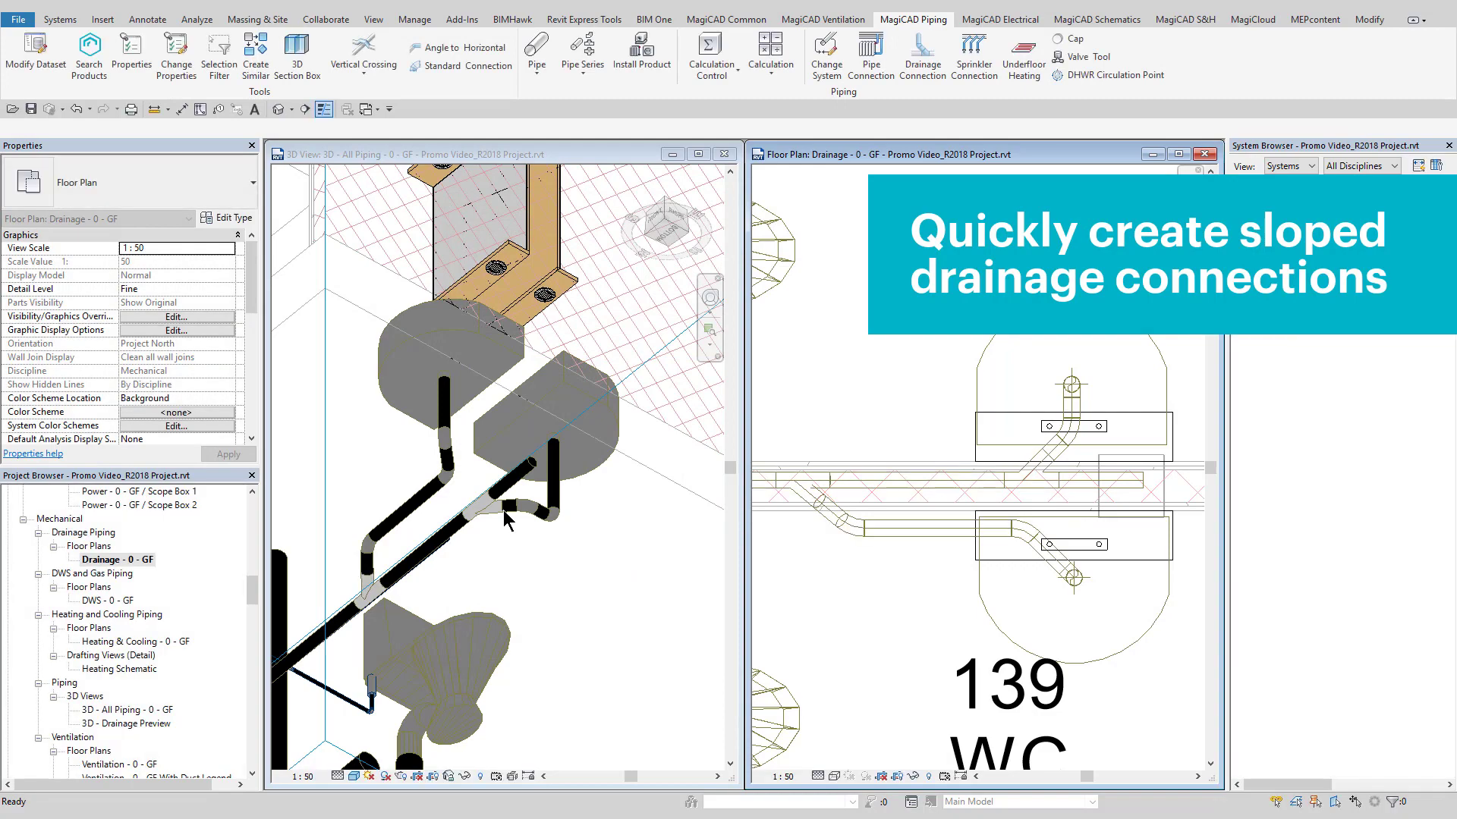
pyautogui.click(503, 510)
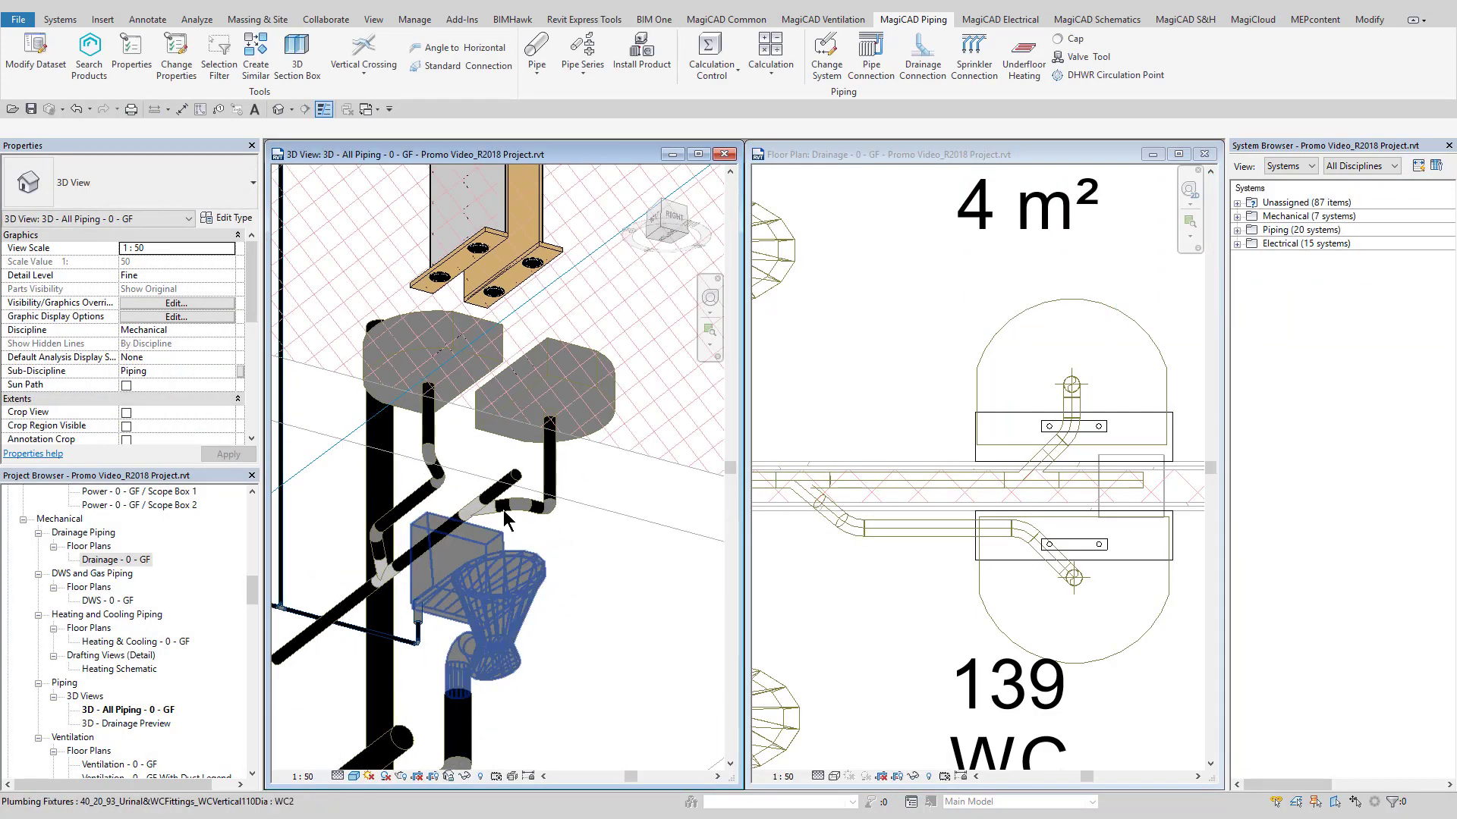
# Connect the toilet in room 134 AWC to the main drainage pipe above it at a 1:40 slope with automatic floor offset.
pyautogui.scroll(-3, 979, 471)
pyautogui.moveTo(873, 455); pyautogui.dragTo(1108, 486, button='middle')
pyautogui.moveTo(789, 504); pyautogui.dragTo(1172, 497, button='middle')
pyautogui.scroll(3, 982, 503)
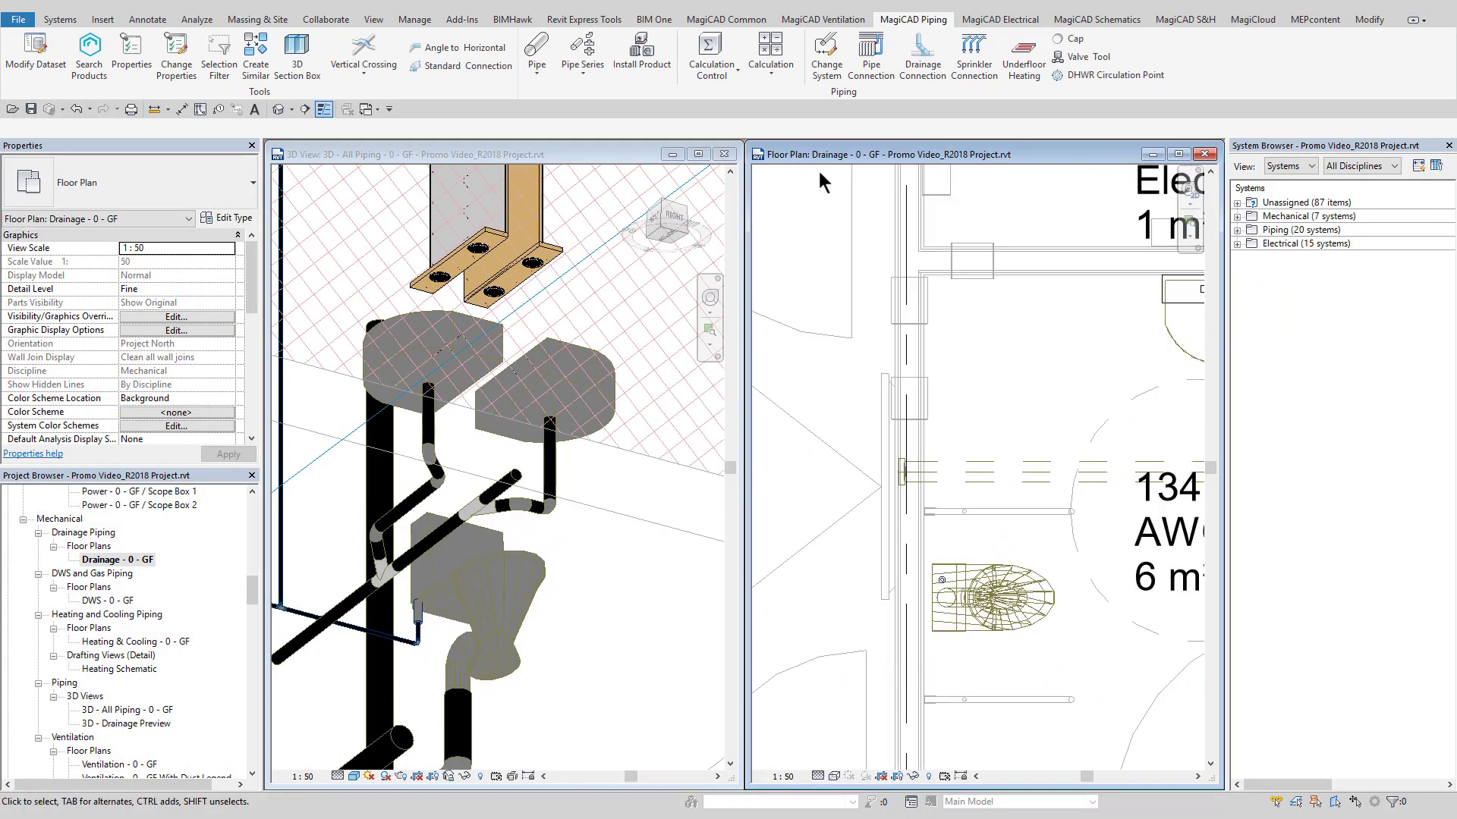
pyautogui.click(922, 62)
pyautogui.click(990, 599)
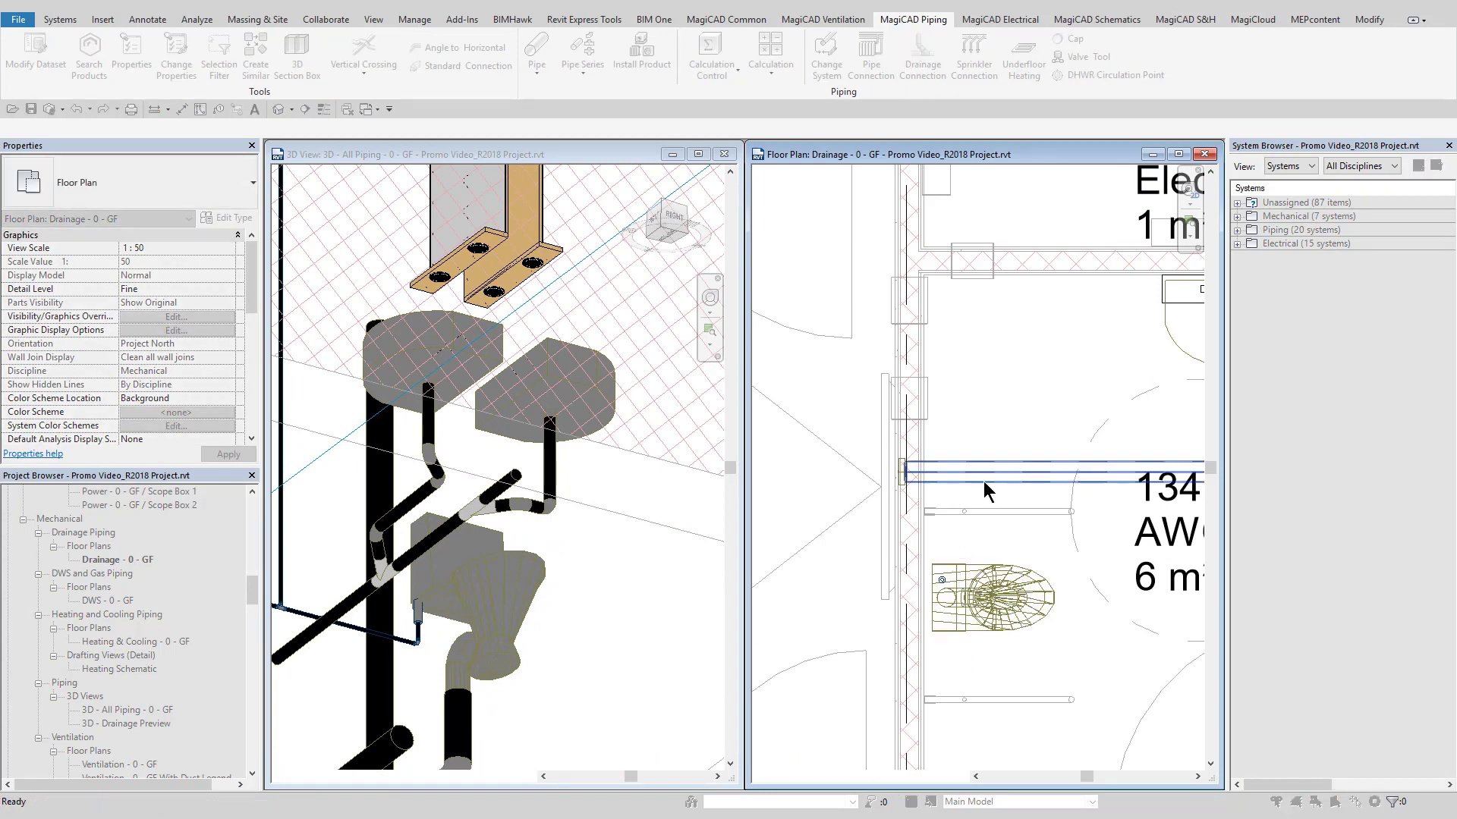
pyautogui.click(983, 481)
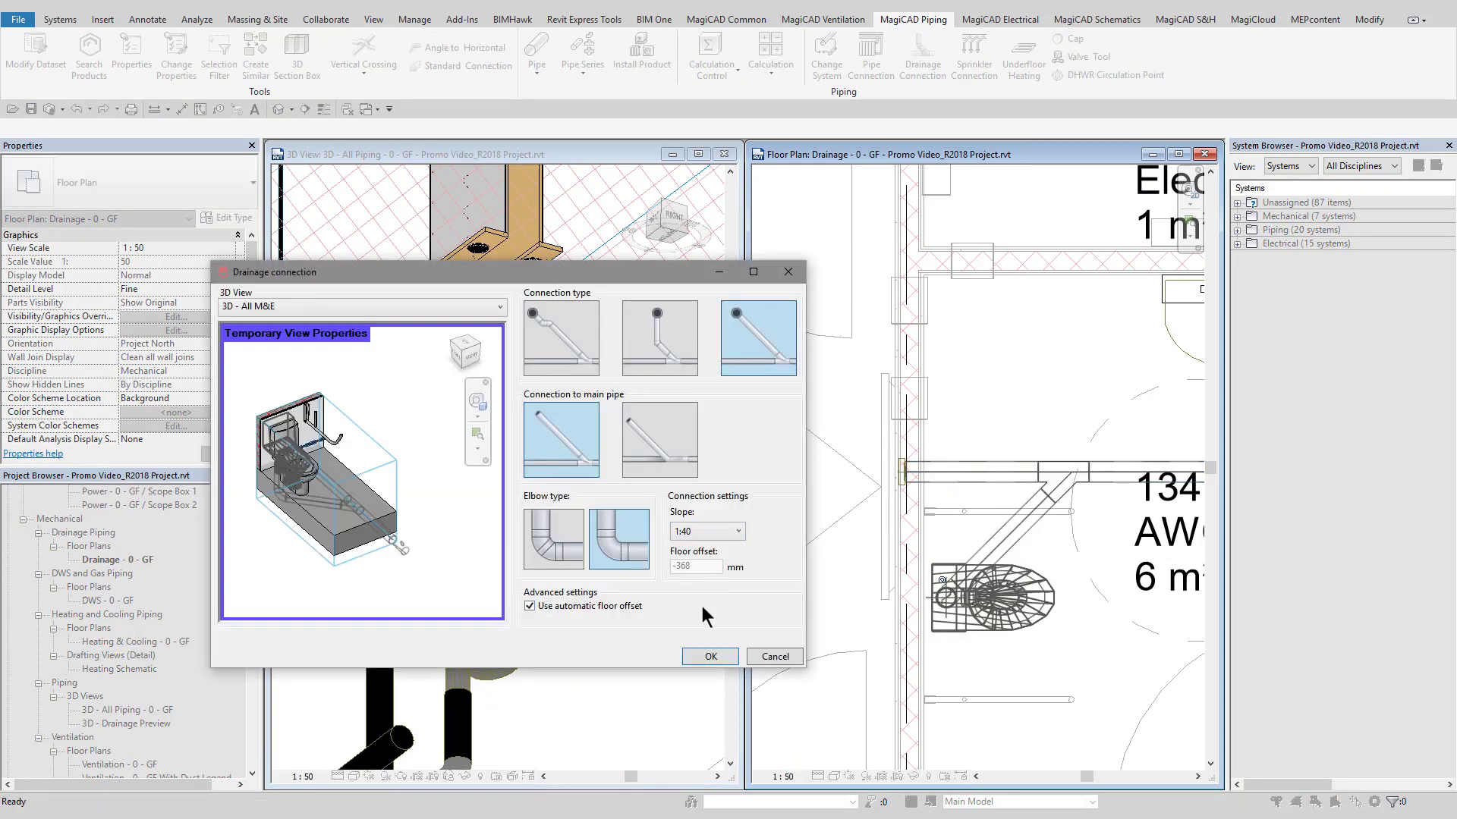
pyautogui.click(699, 654)
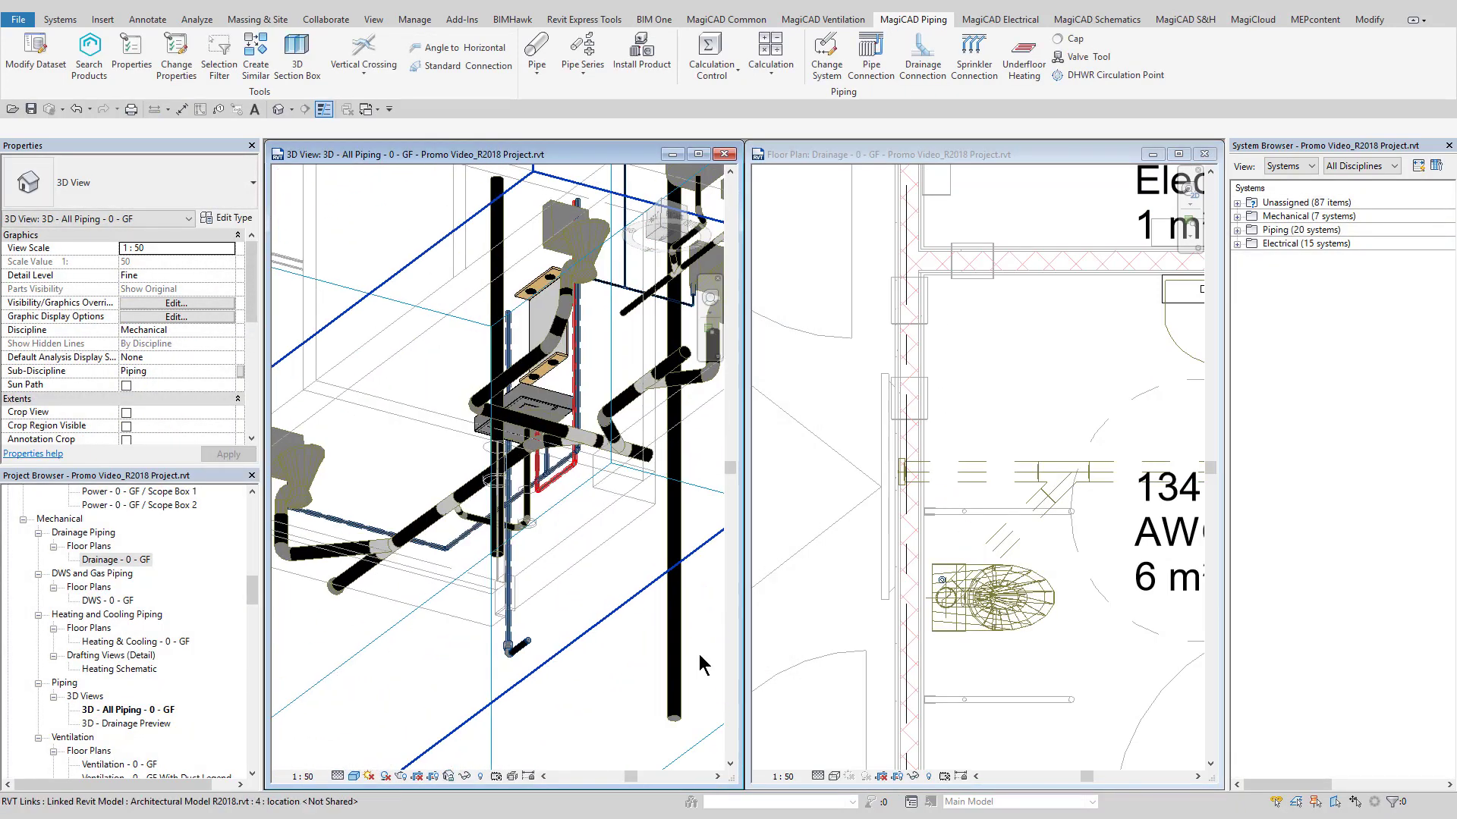
pyautogui.moveTo(365, 603); pyautogui.dragTo(639, 583, button='middle')
pyautogui.scroll(4, 639, 582)
pyautogui.click(575, 508)
pyautogui.keyDown('shift'); pyautogui.moveTo(575, 509); pyautogui.dragTo(584, 516, button='middle'); pyautogui.keyUp('shift')
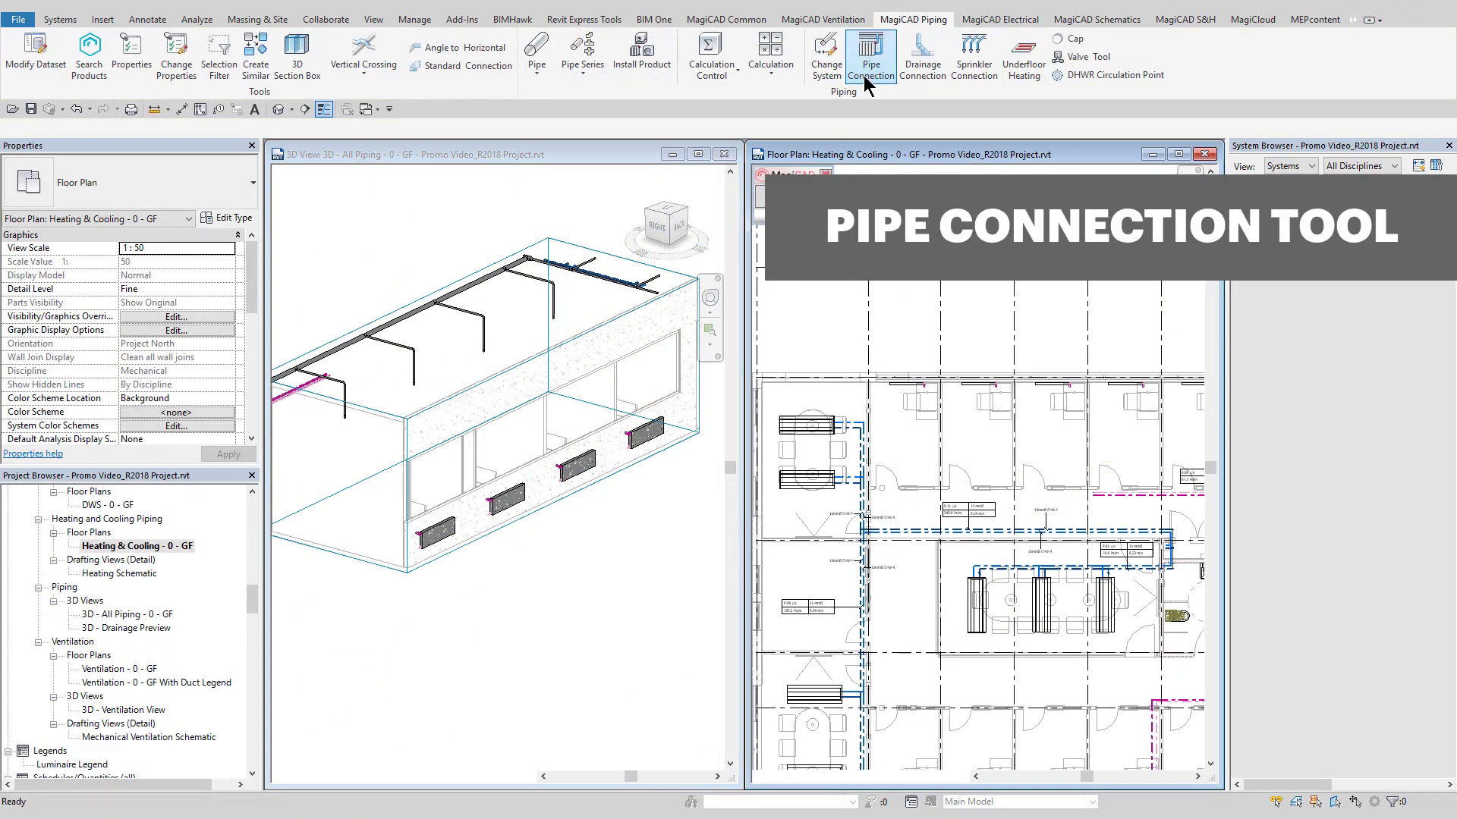
# Connect the office radiators to the corridor supply and return pipes in Medium Grade Steel Threaded, with dH -100, L 100, D 50 and H 50 mm.
pyautogui.click(865, 77)
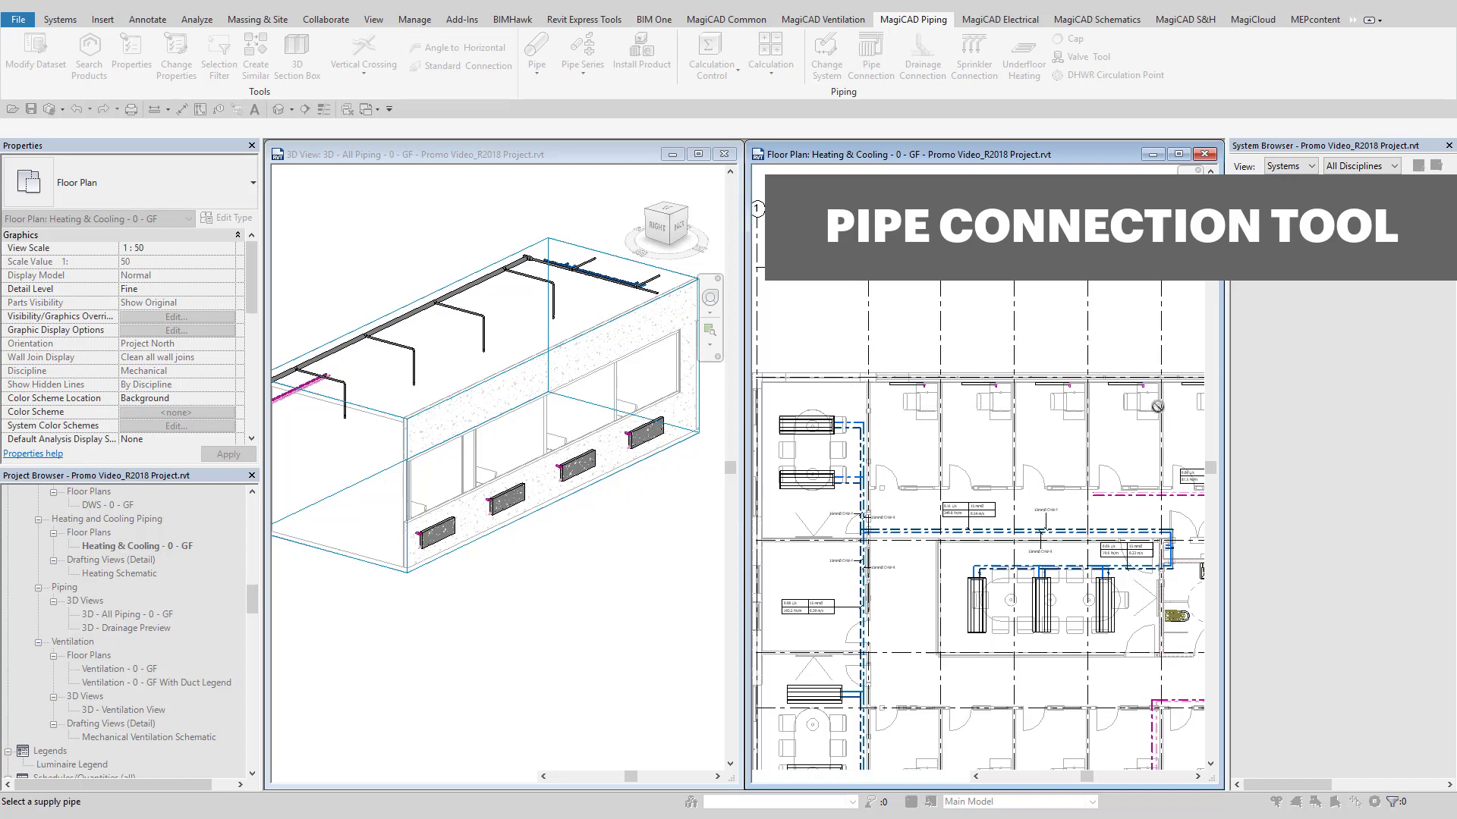
pyautogui.scroll(6, 930, 537)
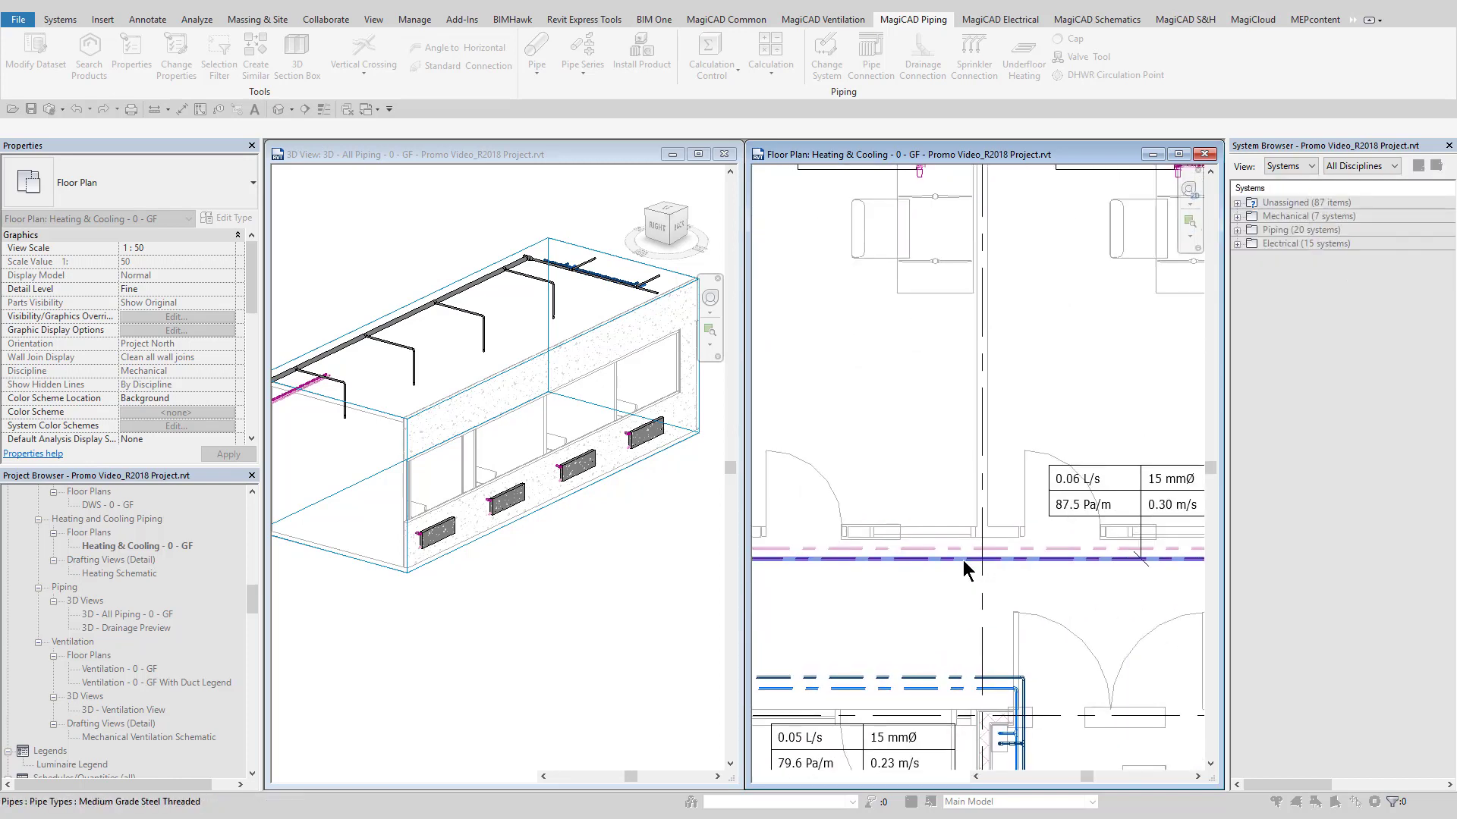
pyautogui.click(962, 560)
pyautogui.click(966, 548)
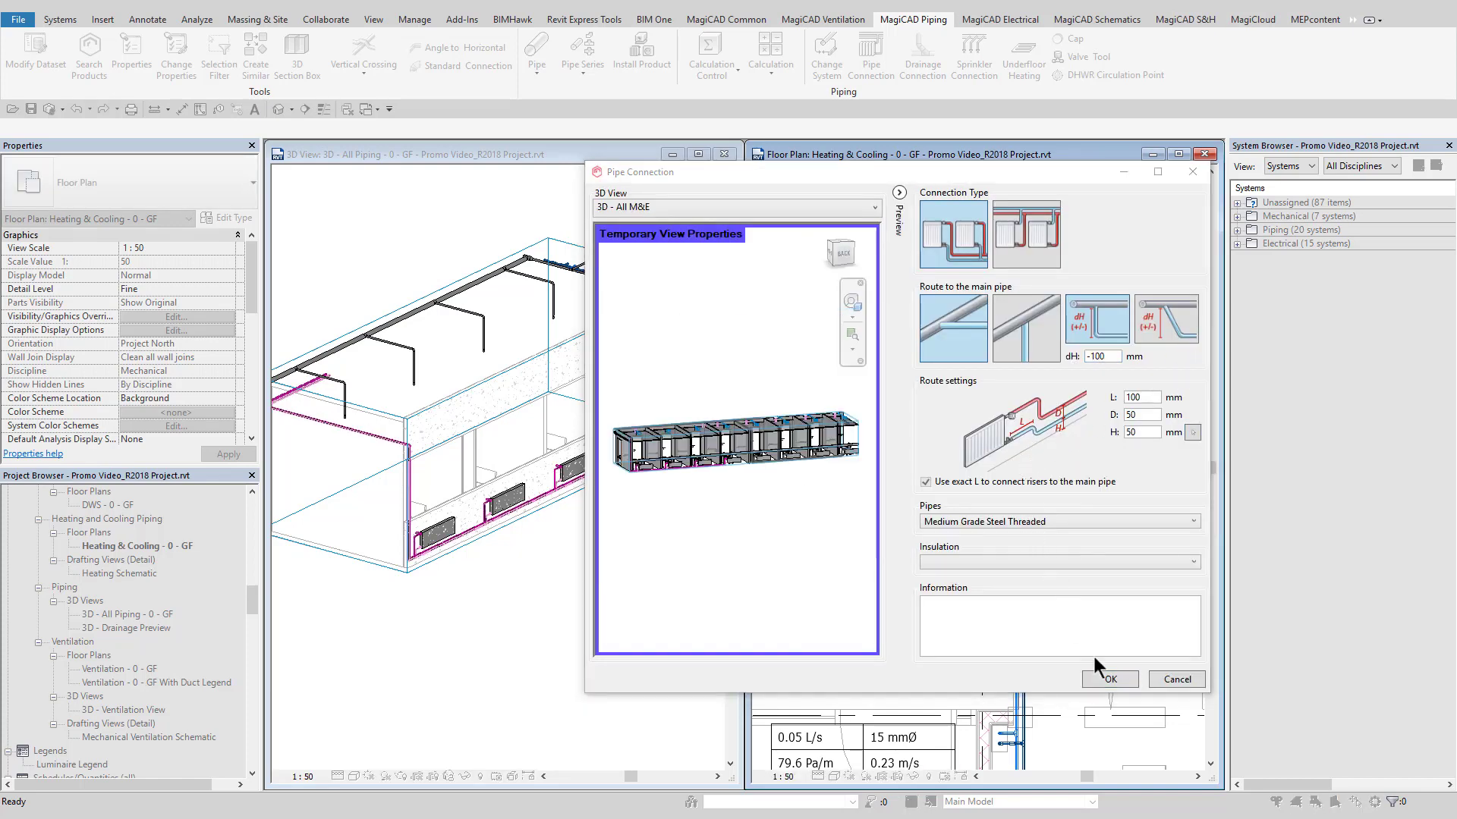
pyautogui.click(1105, 679)
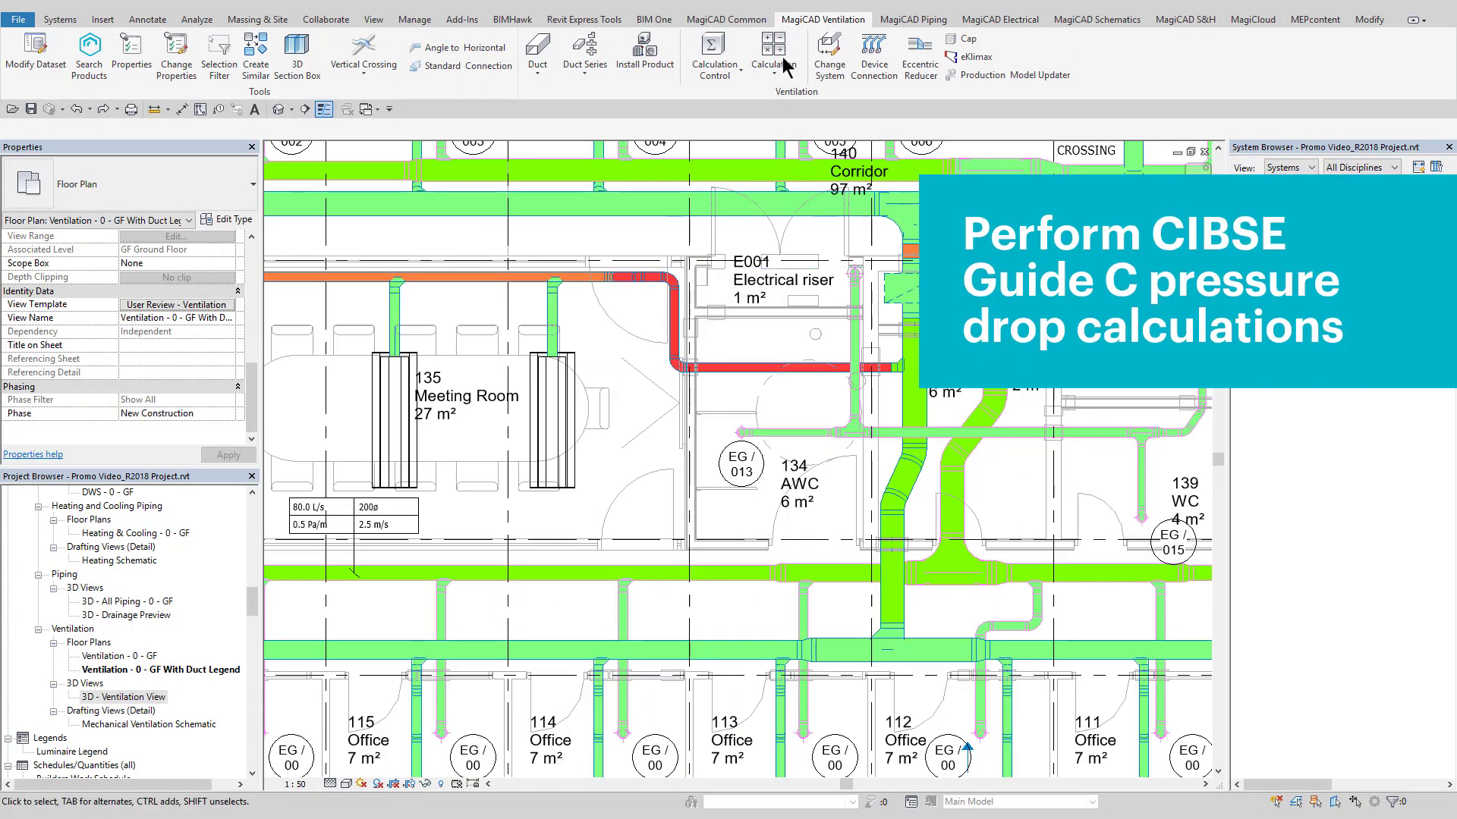
# Size the supply duct network by Branch Max V = 4.0 m/s & Max Pd = 1 Pa/m and update the model with the sizes.
pyautogui.click(781, 63)
pyautogui.click(786, 101)
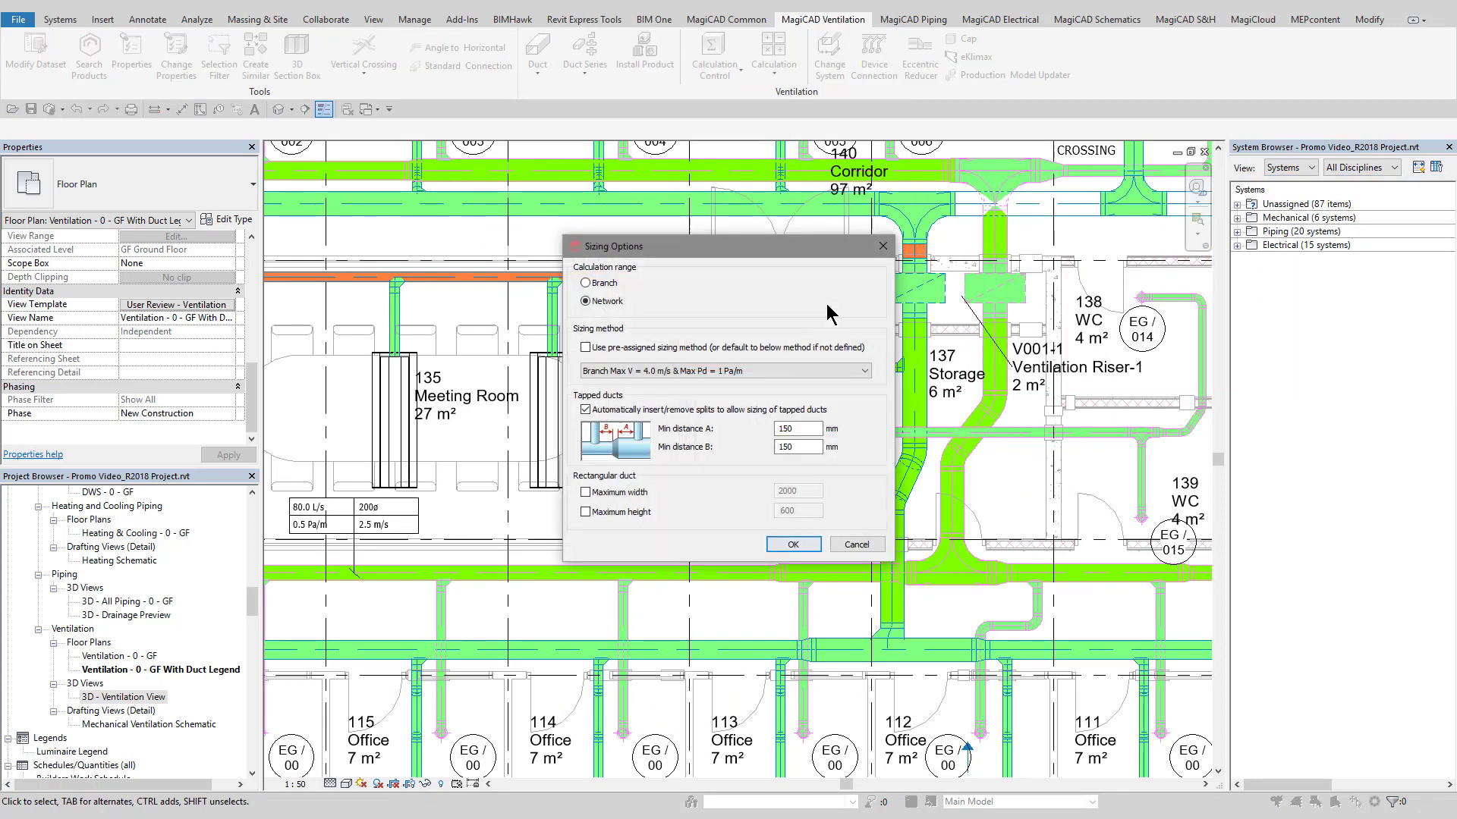
pyautogui.click(789, 546)
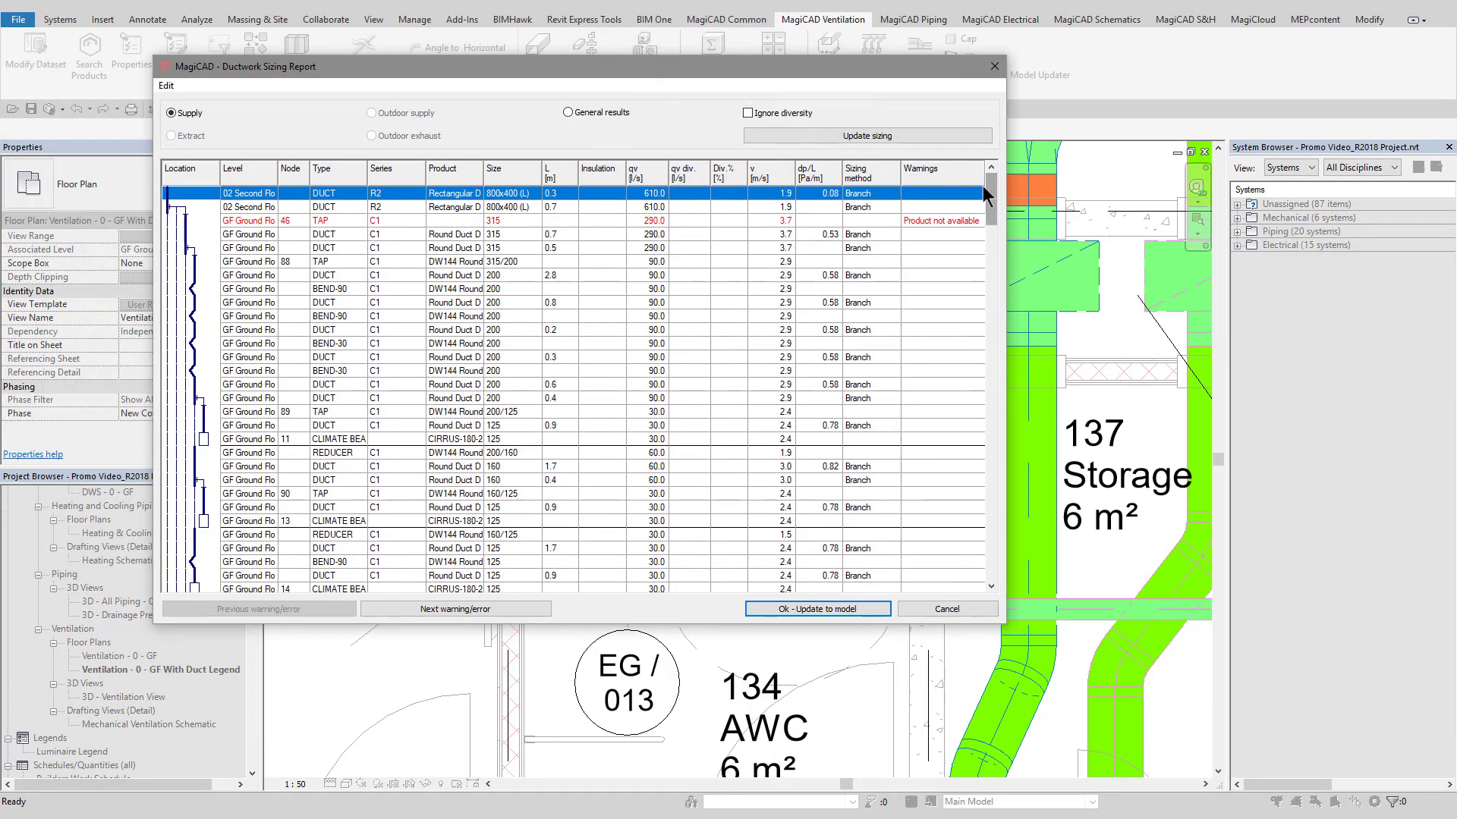
pyautogui.moveTo(990, 190); pyautogui.dragTo(994, 256)
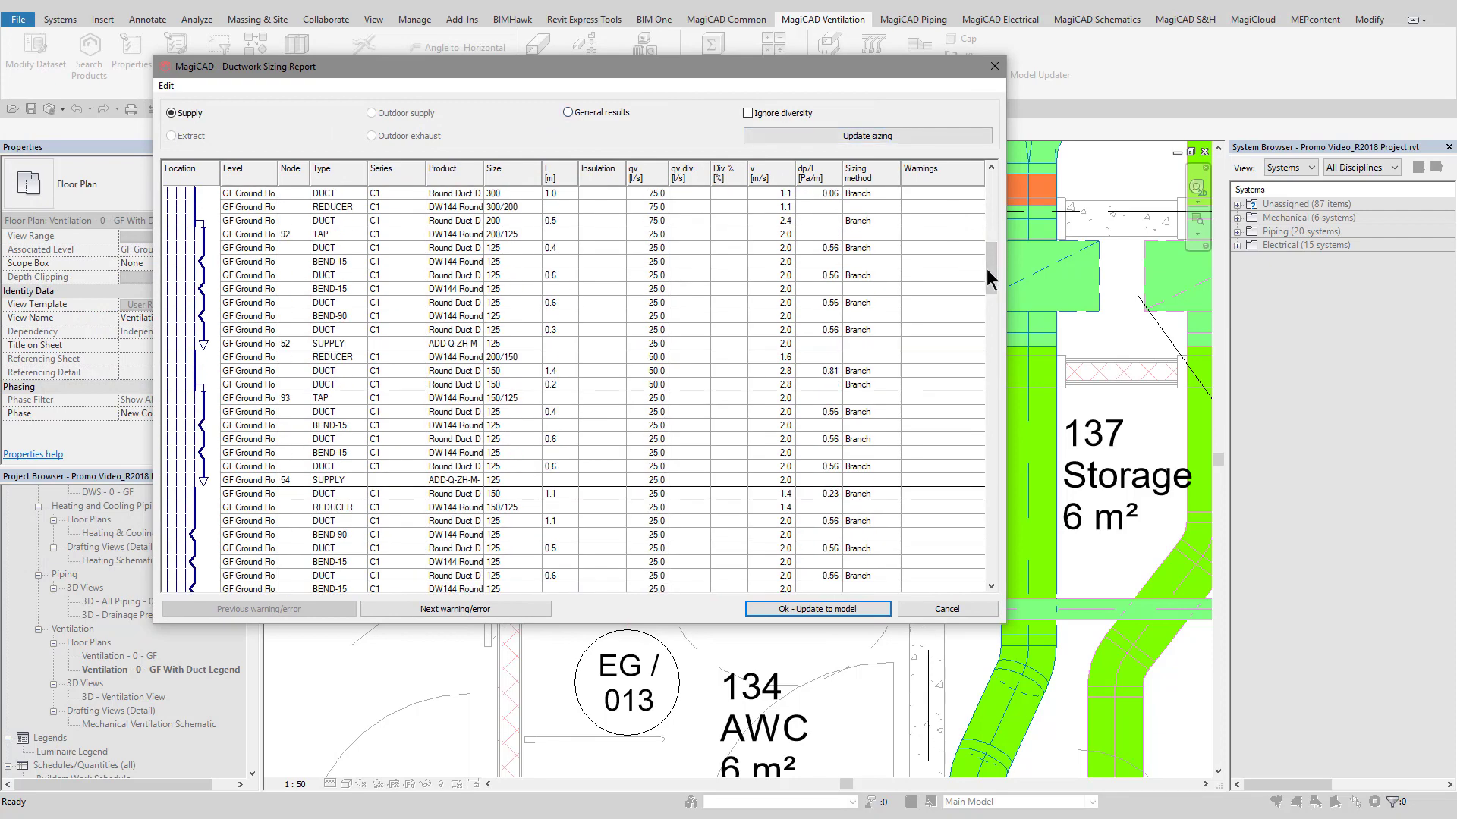
pyautogui.click(809, 609)
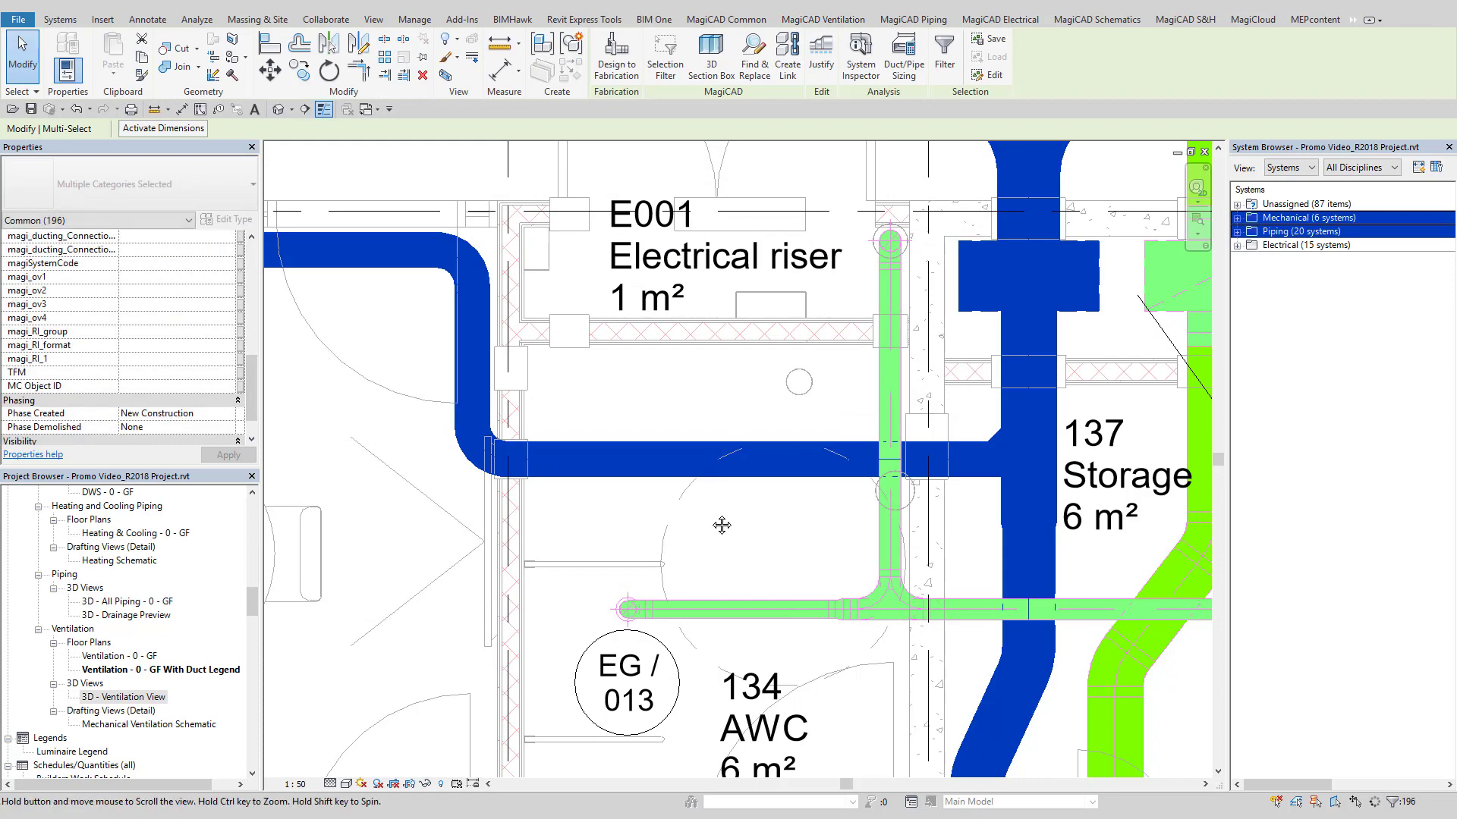
pyautogui.click(710, 515)
# Run a pressure drop calculation on the supply duct network with the Maximum Balancing Limits balancing method.
pyautogui.scroll(-4, 710, 516)
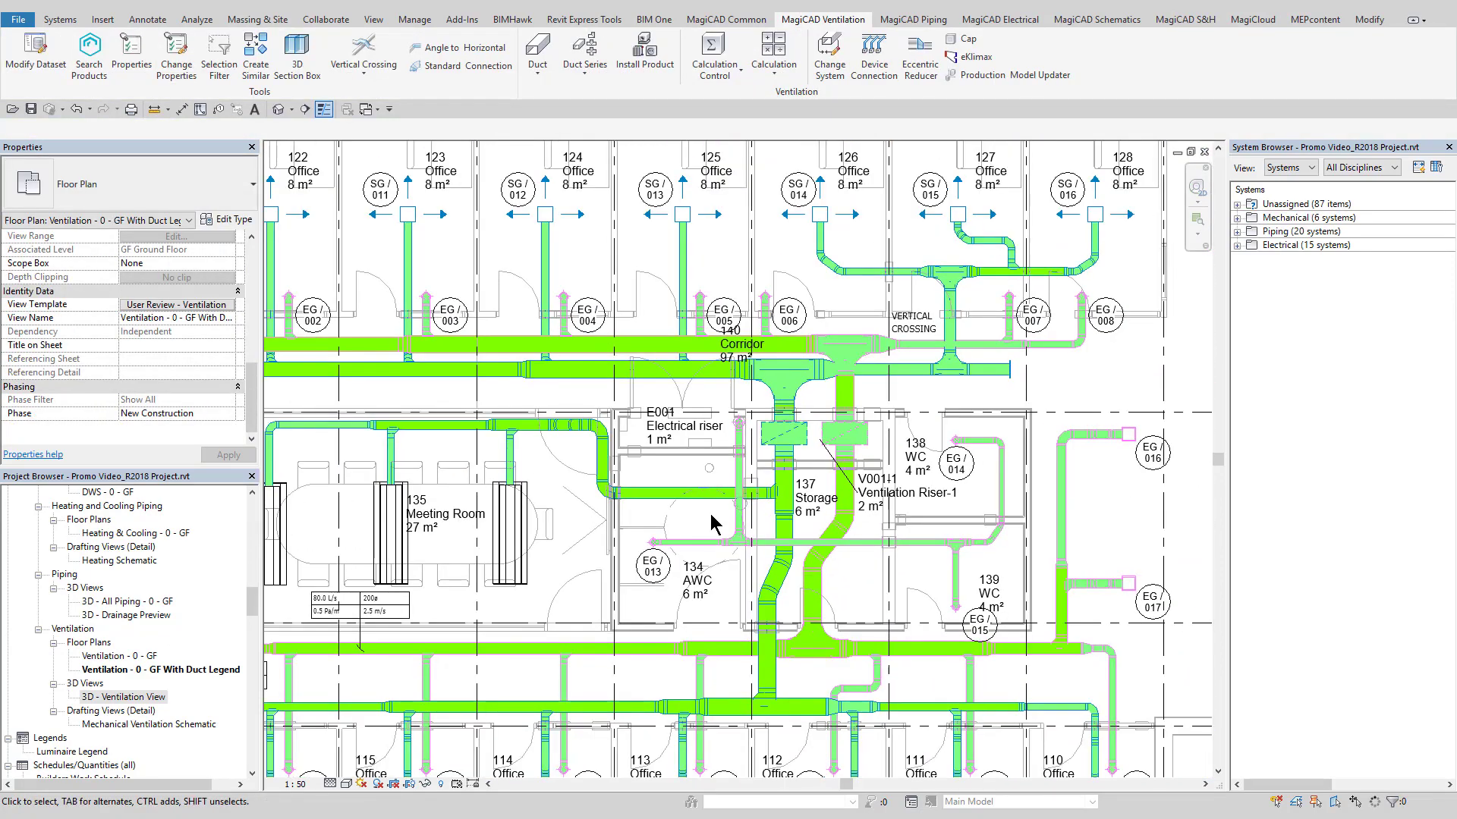
pyautogui.scroll(-2, 710, 513)
pyautogui.moveTo(712, 520); pyautogui.dragTo(734, 420, button='middle')
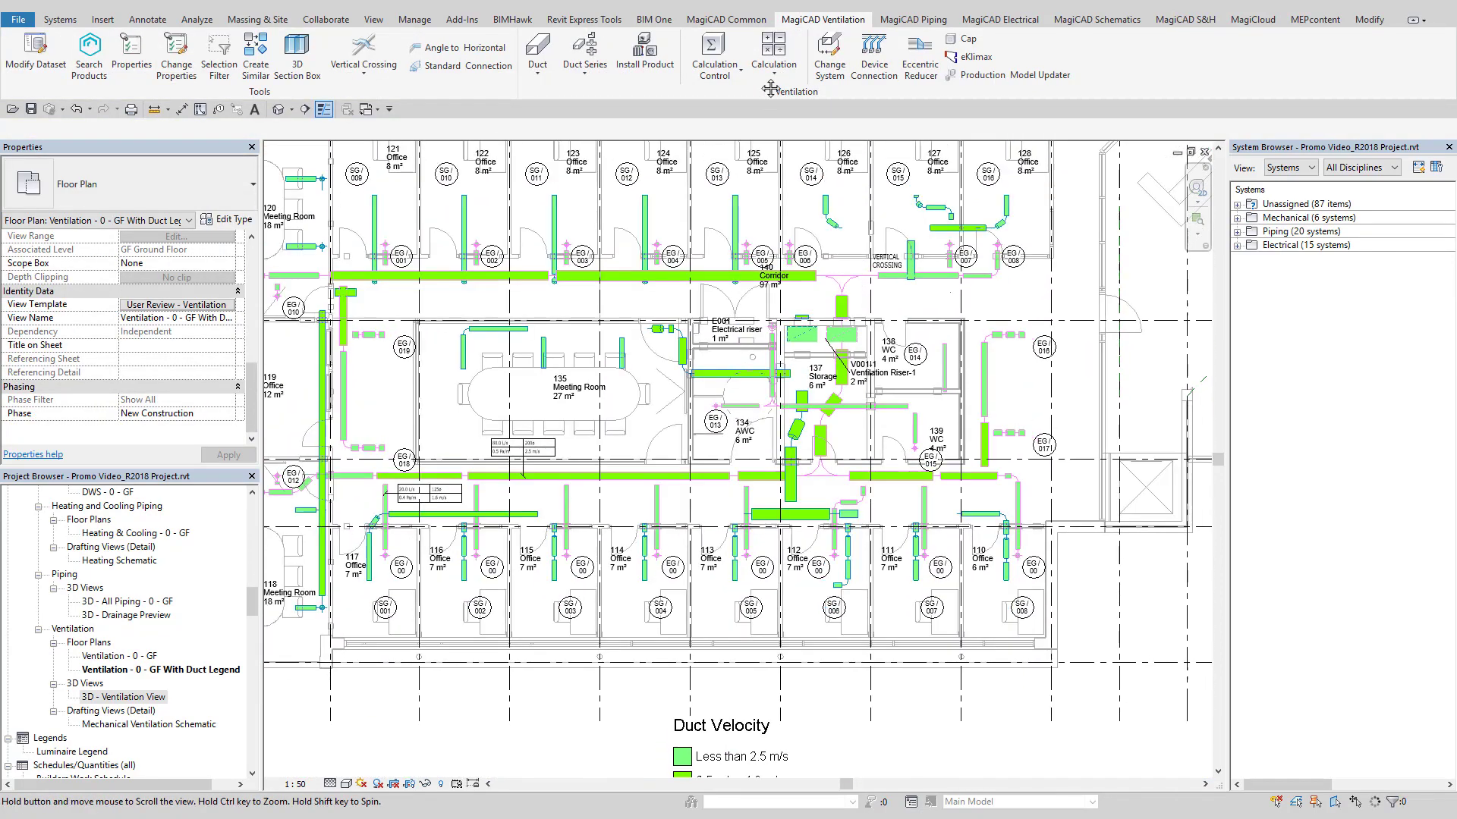
pyautogui.click(773, 51)
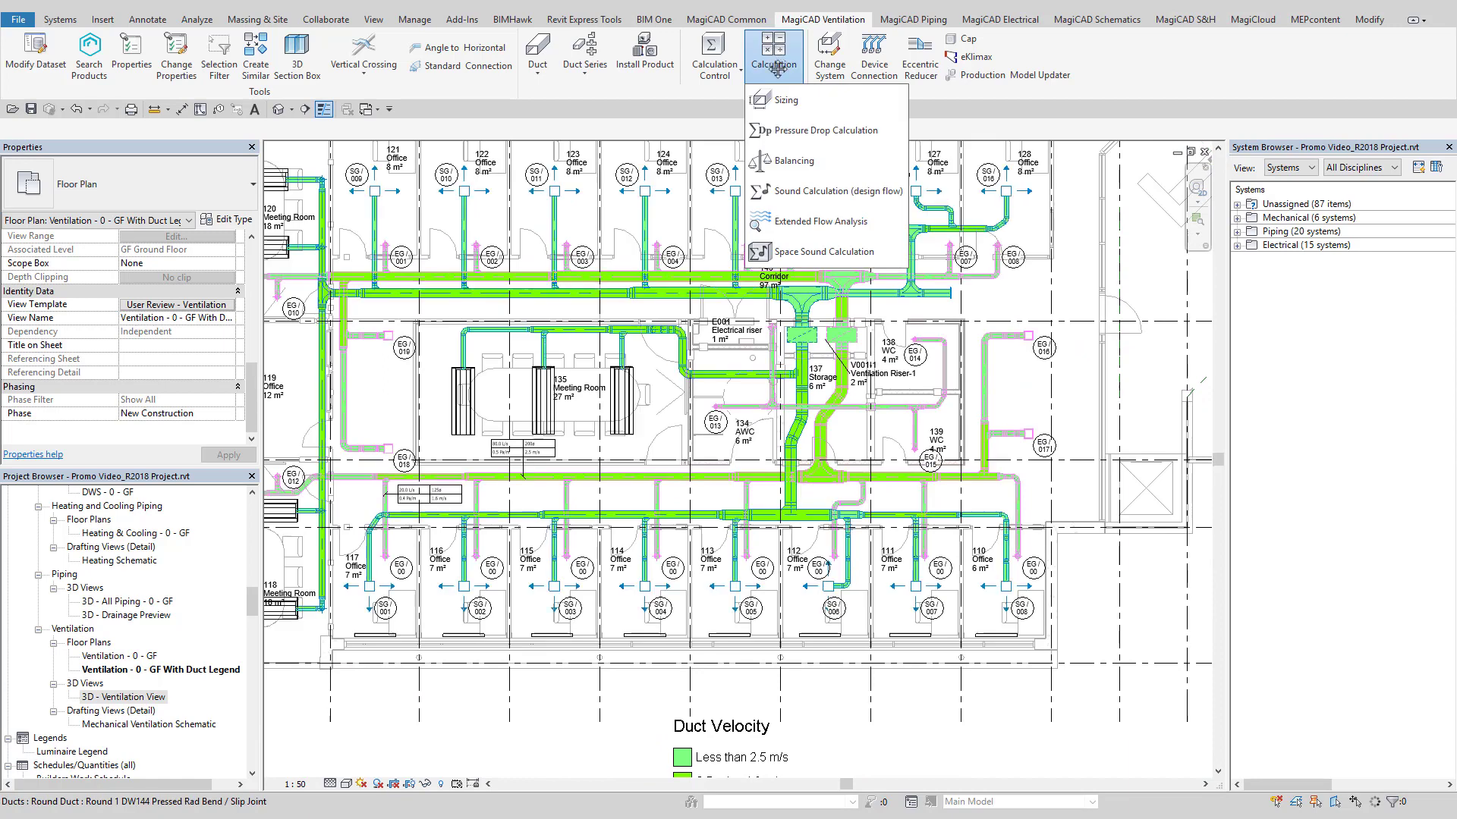
pyautogui.click(779, 132)
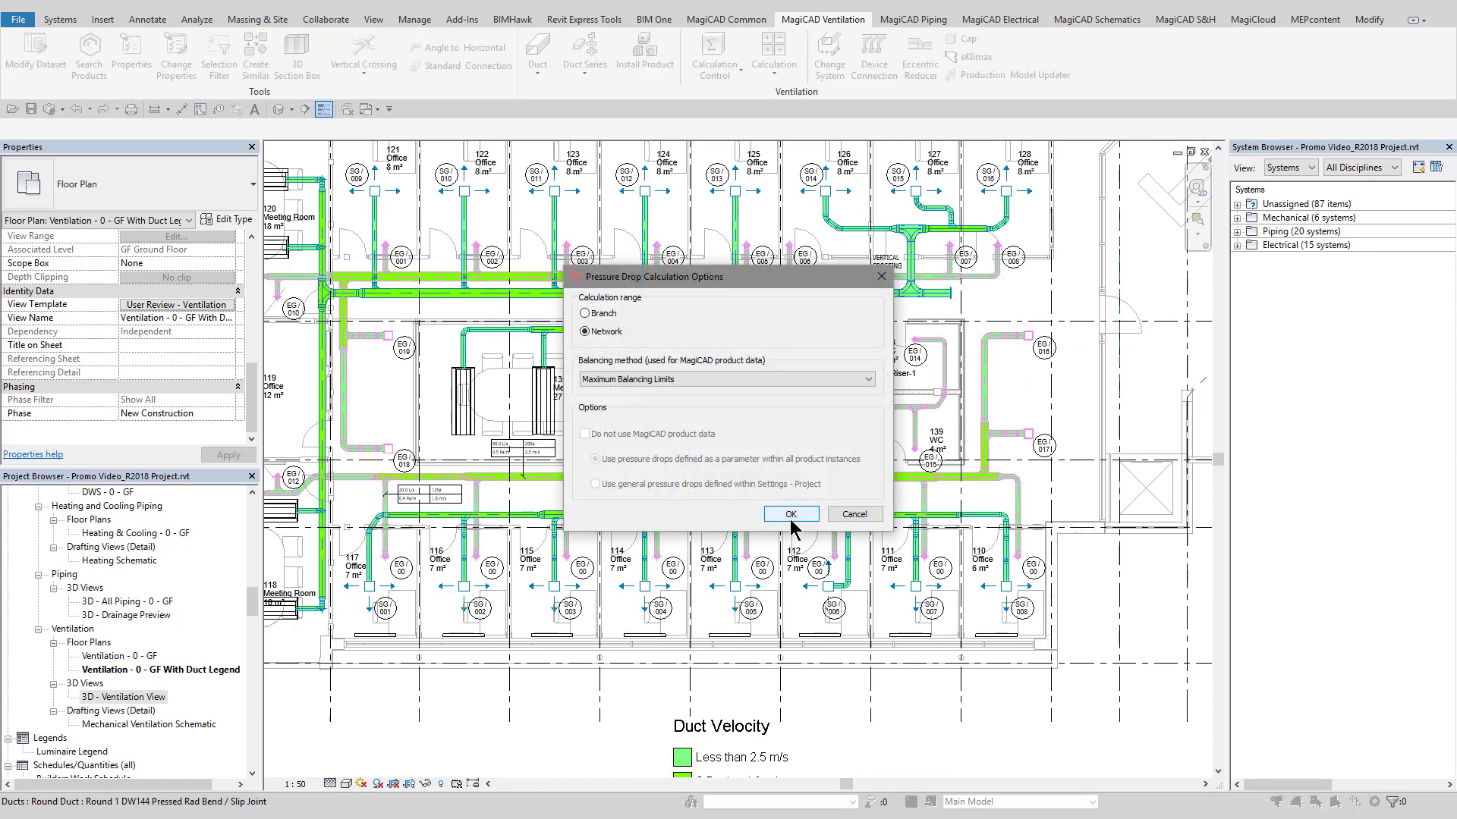
pyautogui.click(790, 514)
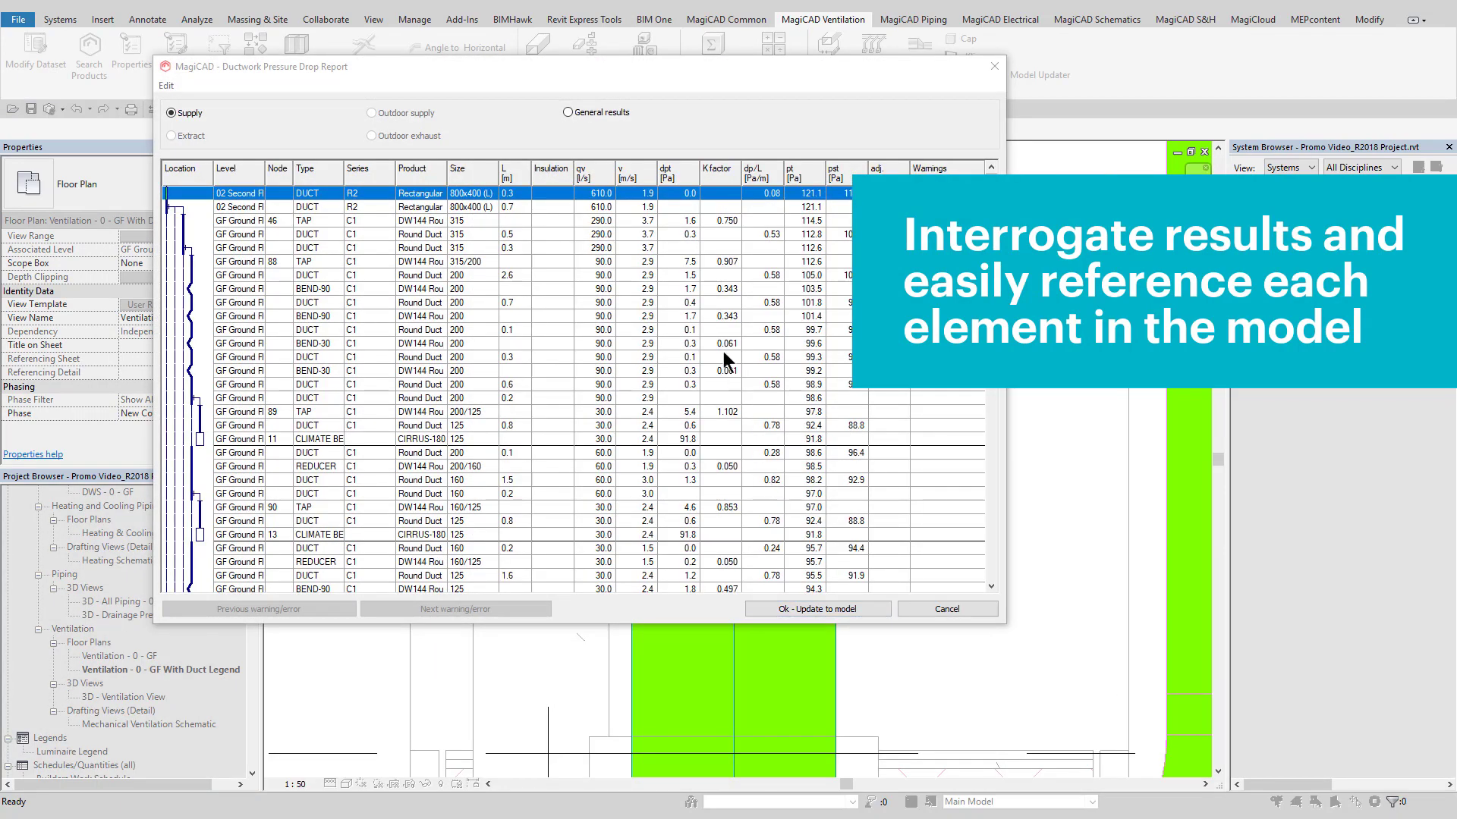
# Review the general results and the supply duct rows of the ductwork pressure drop report.
pyautogui.moveTo(628, 80); pyautogui.dragTo(528, 65)
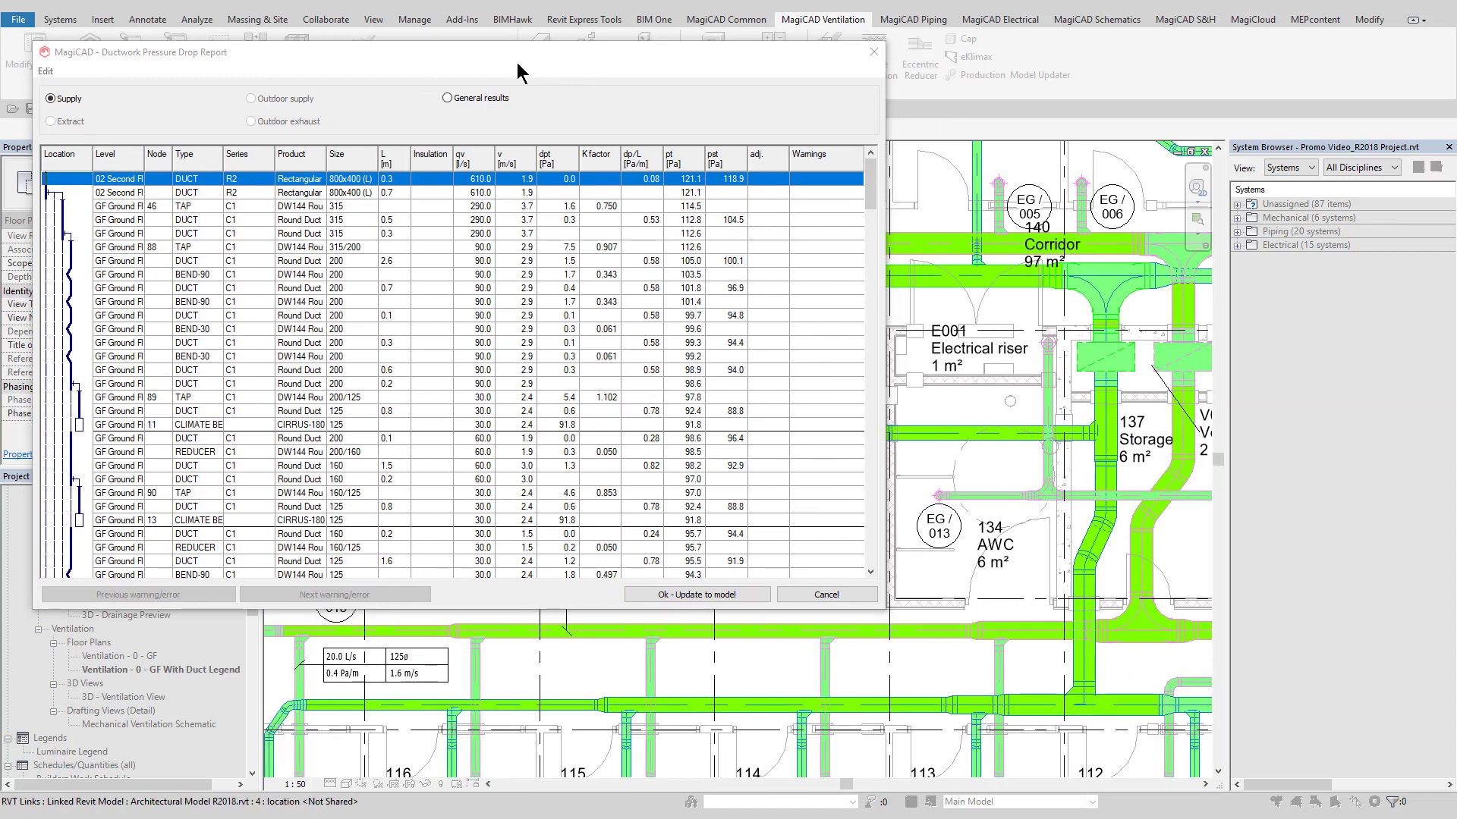
pyautogui.click(461, 100)
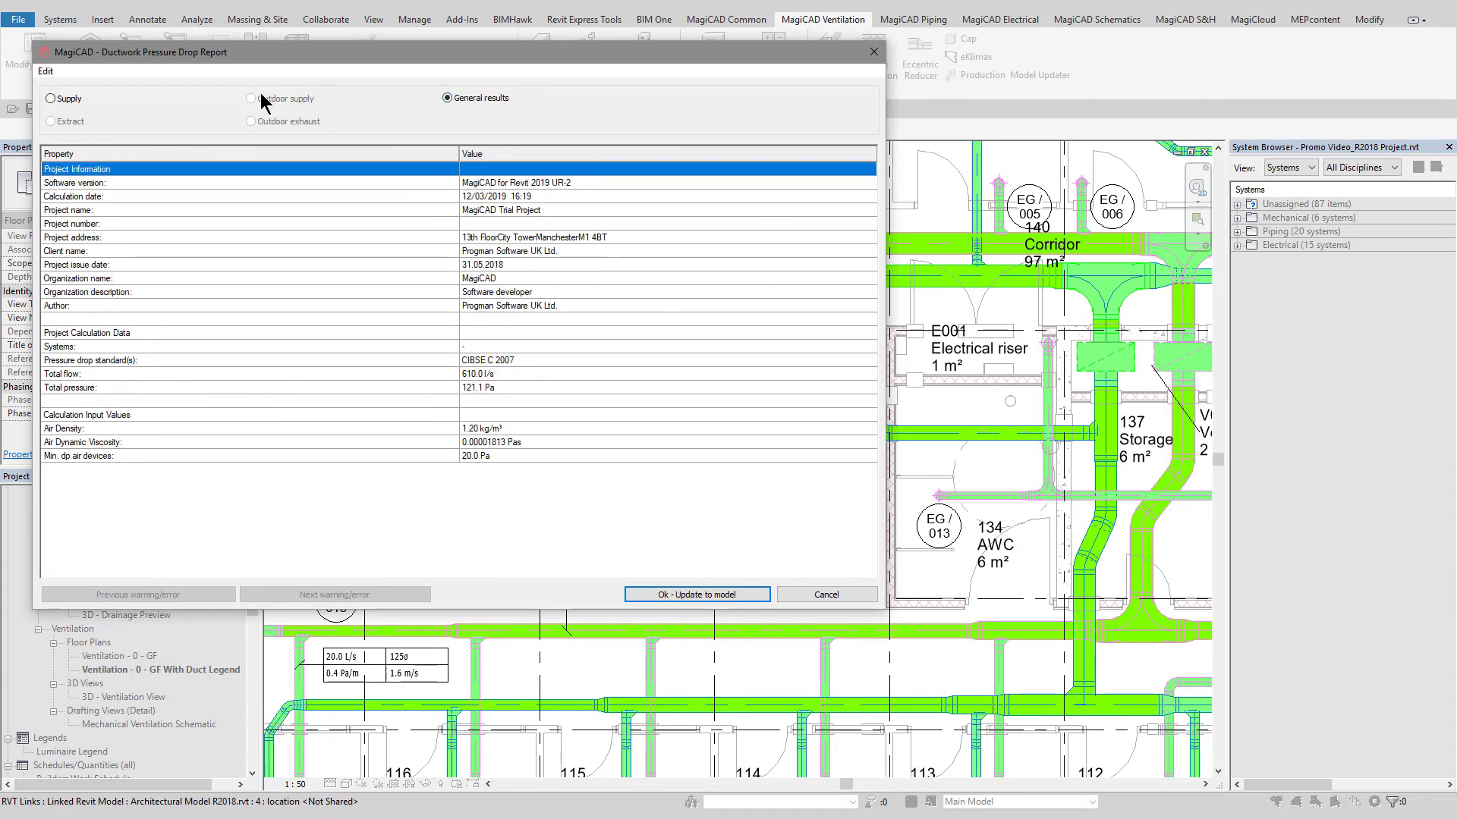
pyautogui.click(51, 99)
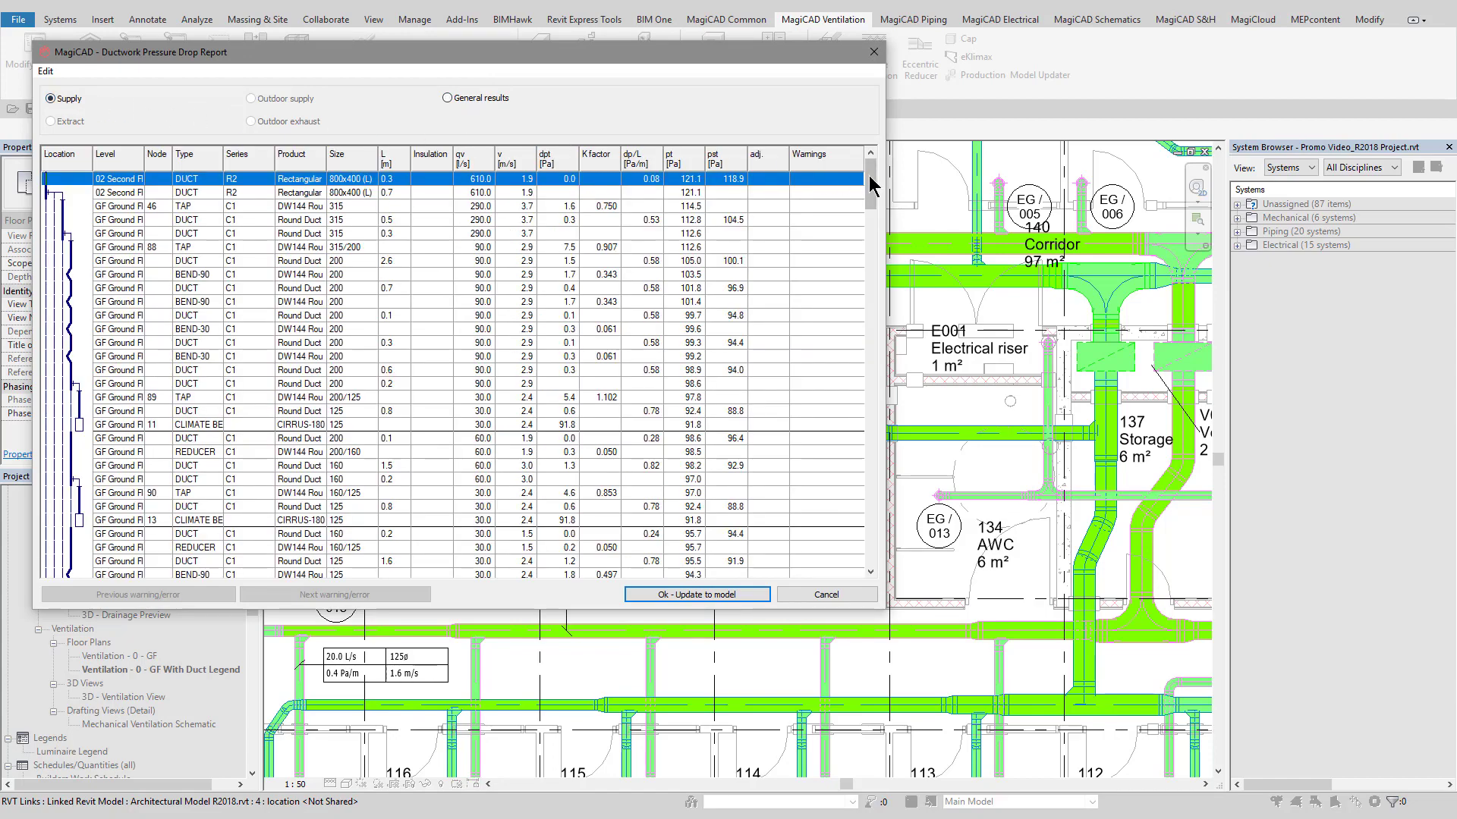
pyautogui.scroll(-4, 872, 186)
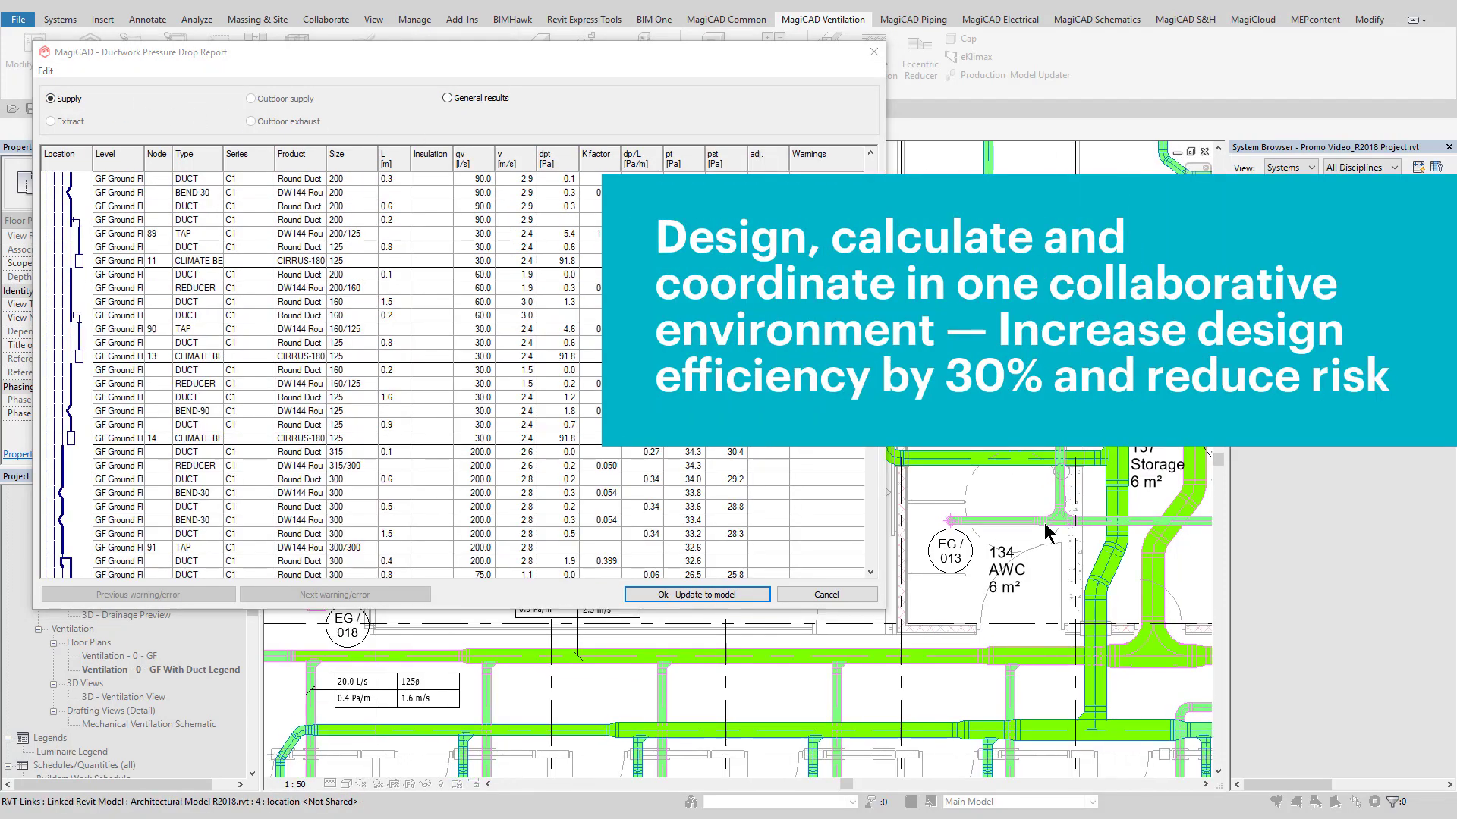
# Locate the 200 mm 90-degree bend on the supply duct in the report and examine its pressure data details.
pyautogui.scroll(-2, 1044, 530)
pyautogui.moveTo(1055, 533); pyautogui.dragTo(1150, 586, button='middle')
pyautogui.scroll(3, 1021, 525)
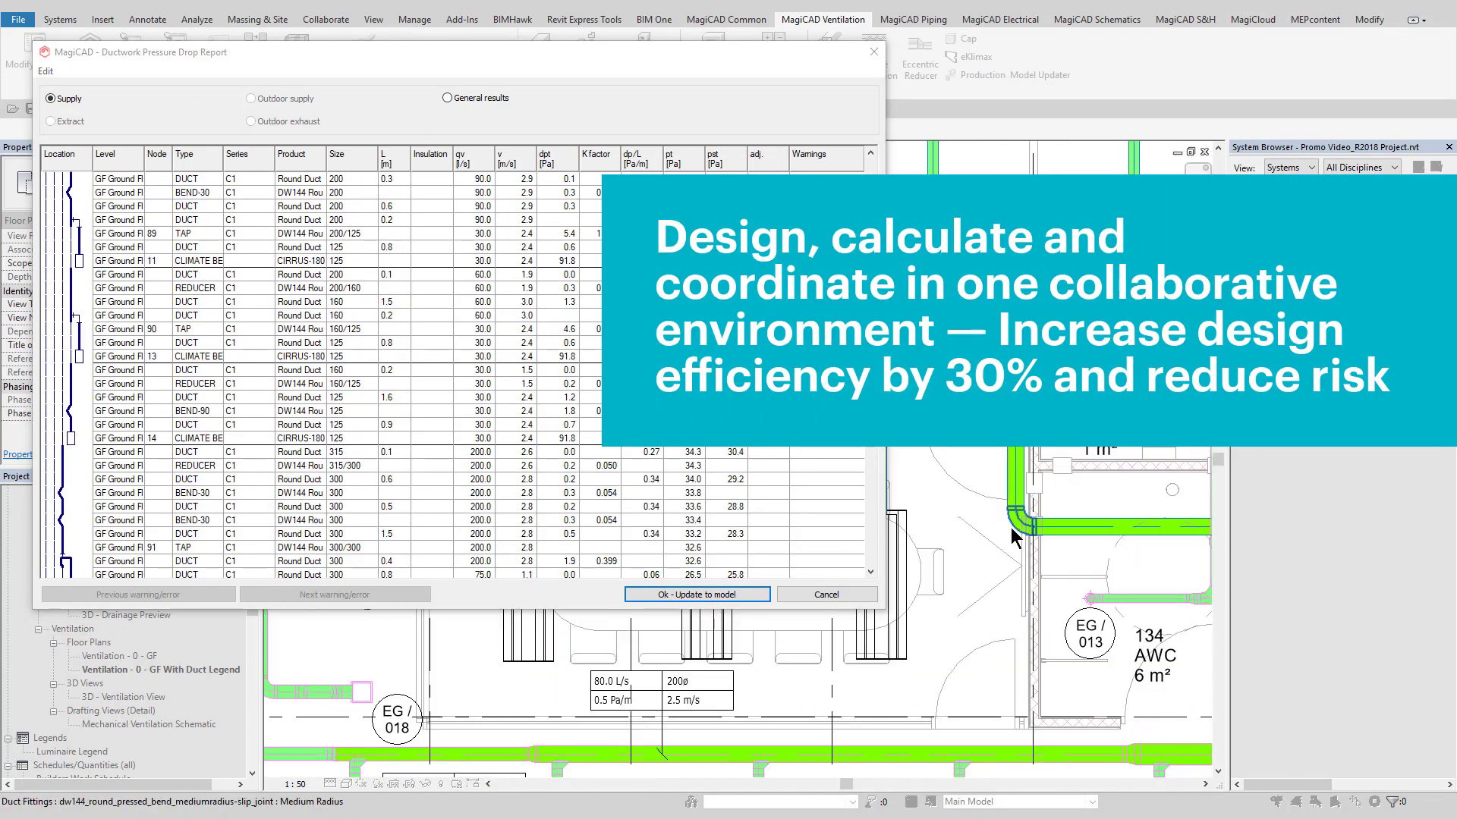
pyautogui.click(1013, 535)
pyautogui.rightClick(488, 179)
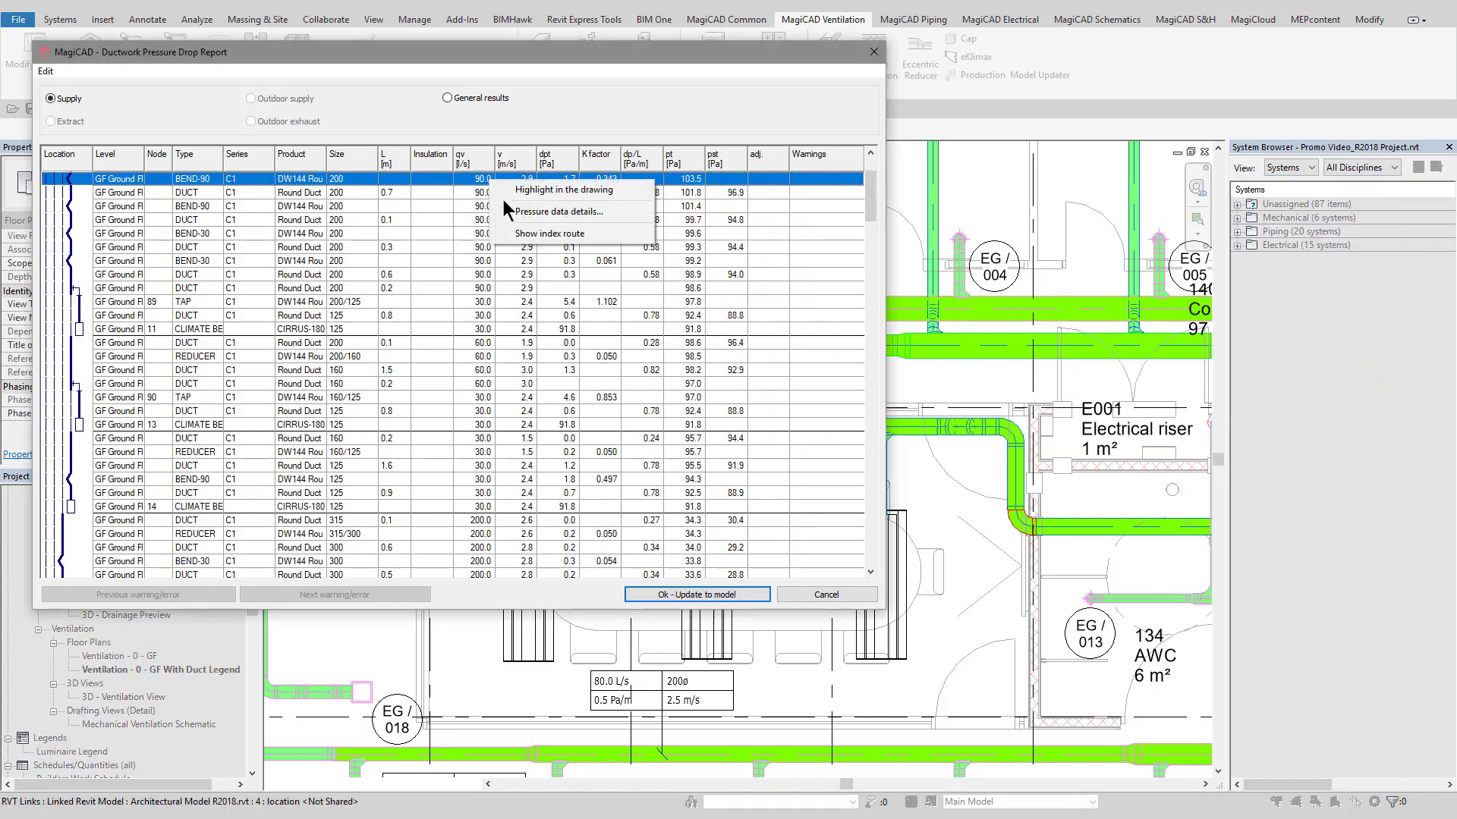
pyautogui.click(511, 212)
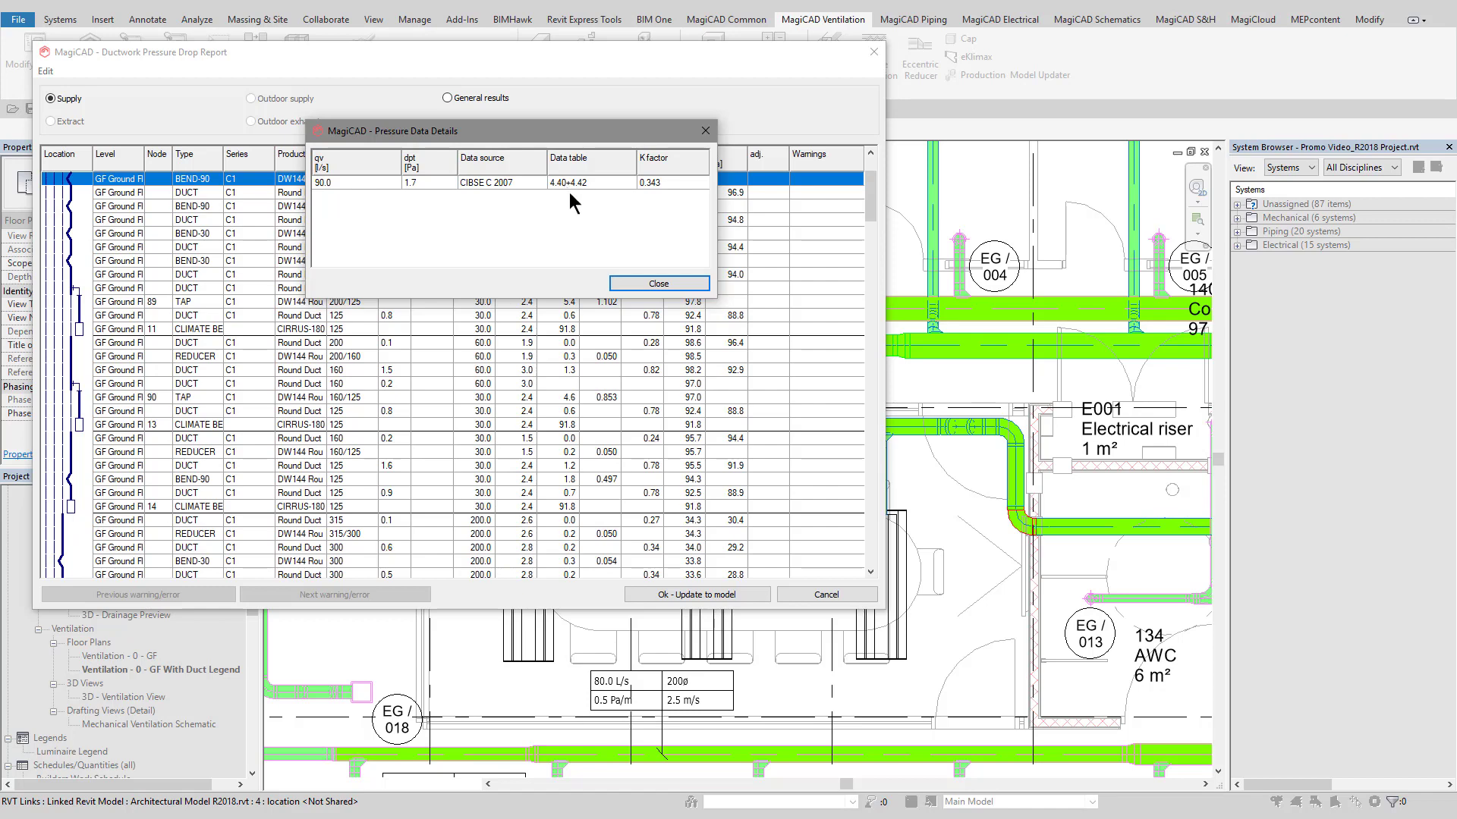
pyautogui.click(627, 285)
# Print the ductwork pressure drop report to Adobe PDF, saving it on the Desktop as MagiCAD - HVAC.pdf.
pyautogui.click(44, 72)
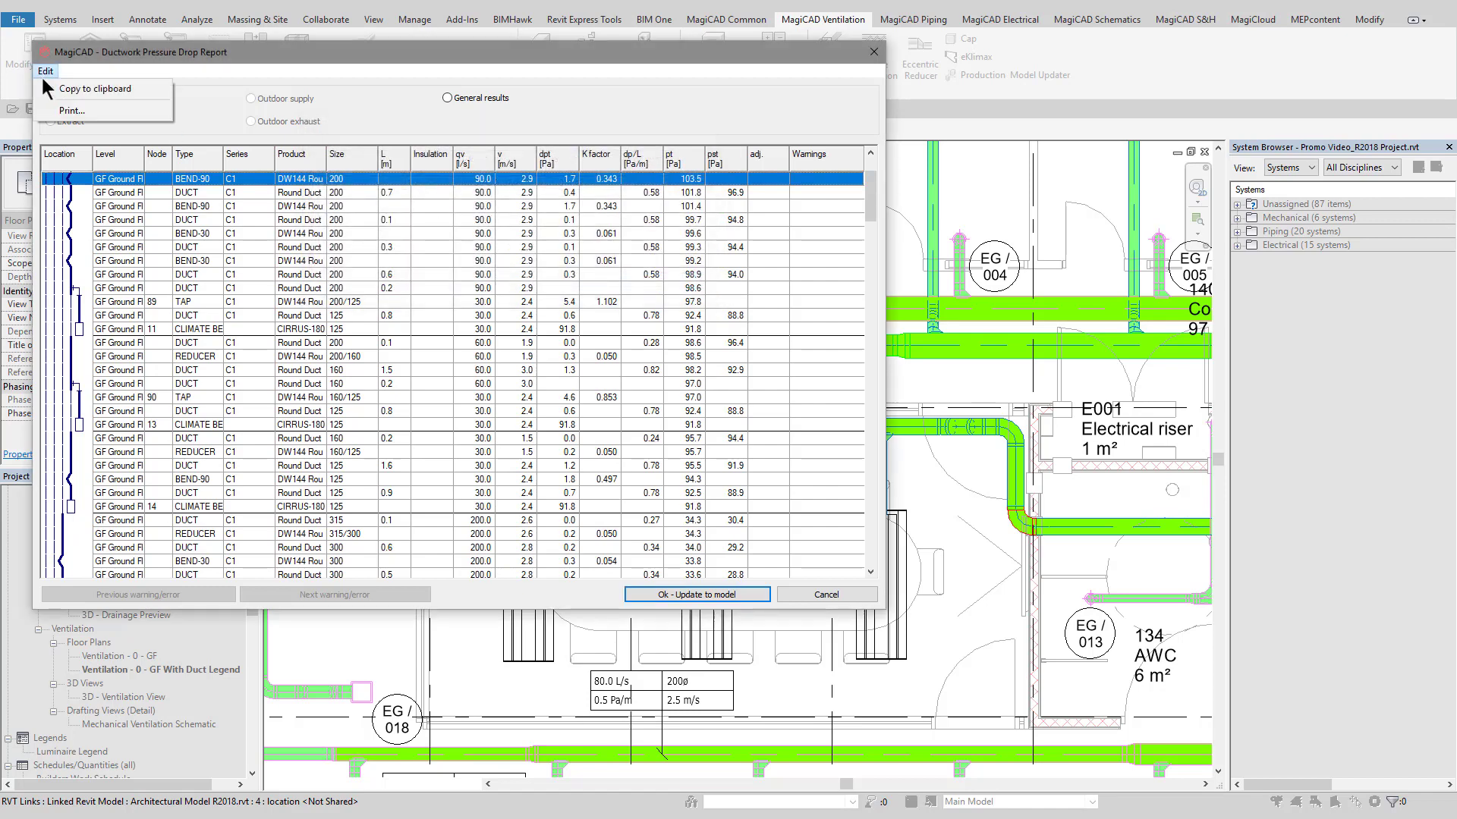
pyautogui.click(73, 111)
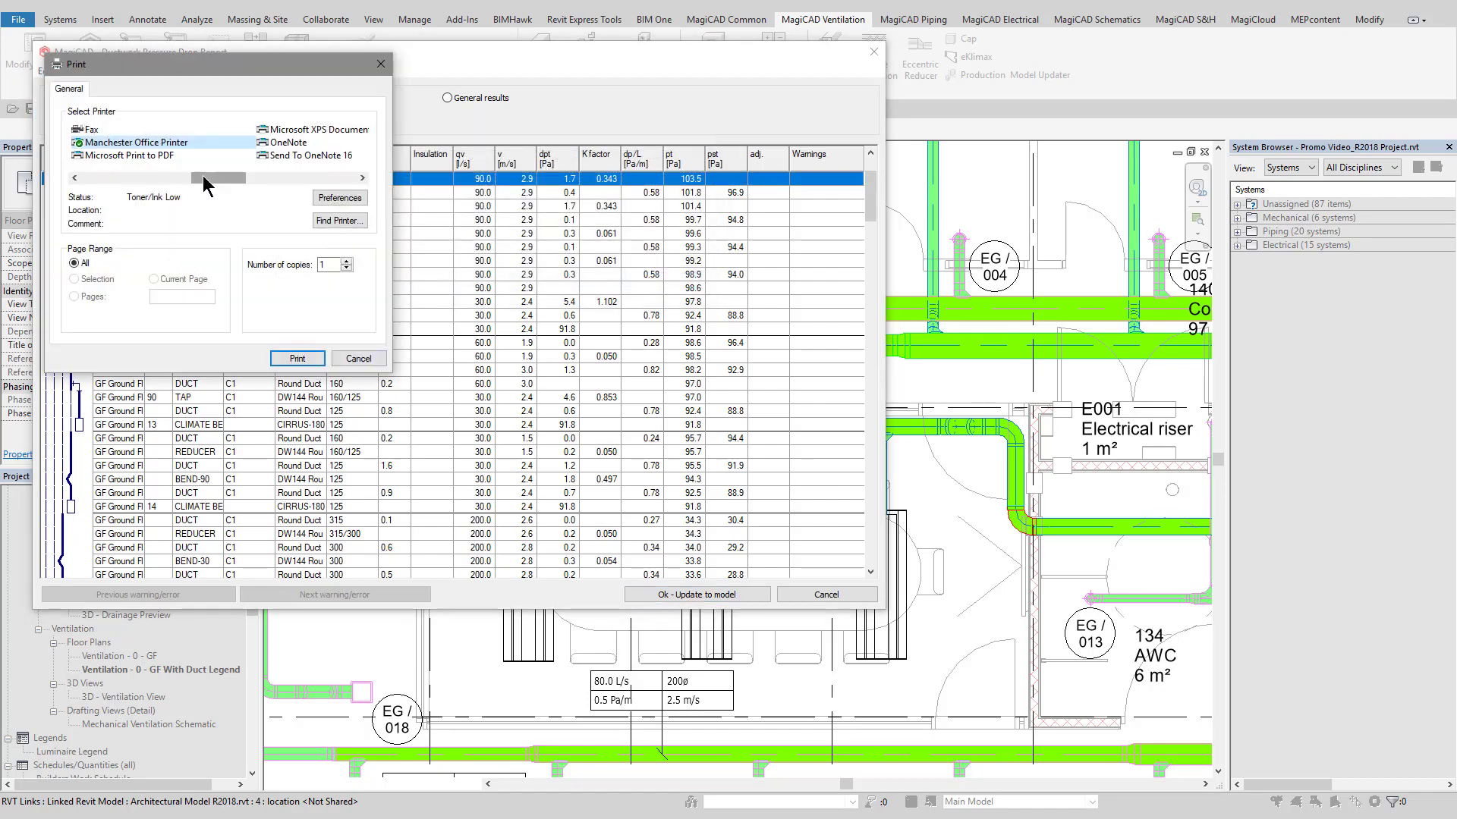
pyautogui.moveTo(202, 185); pyautogui.dragTo(106, 179)
pyautogui.click(94, 131)
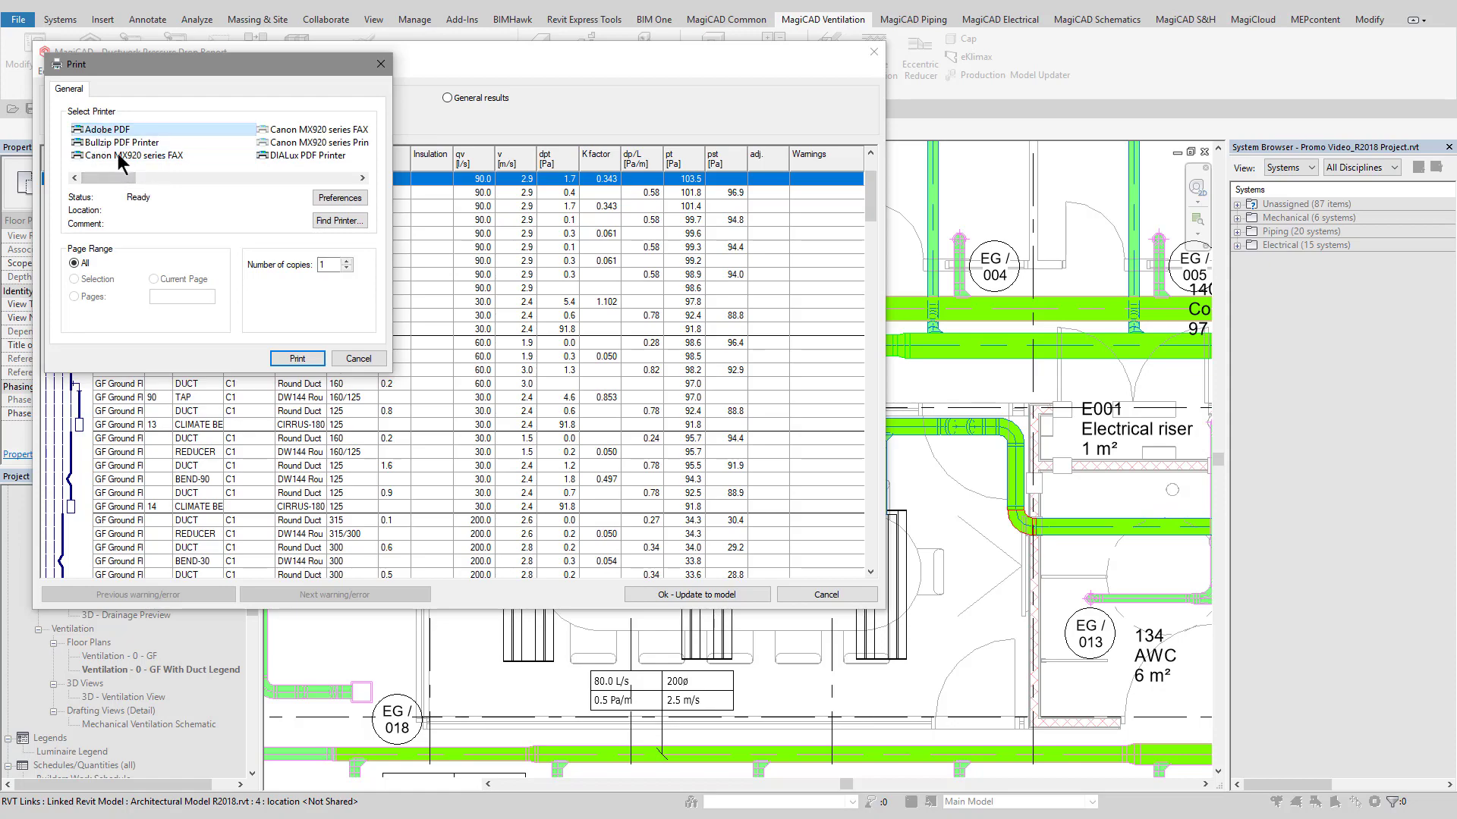
pyautogui.click(290, 365)
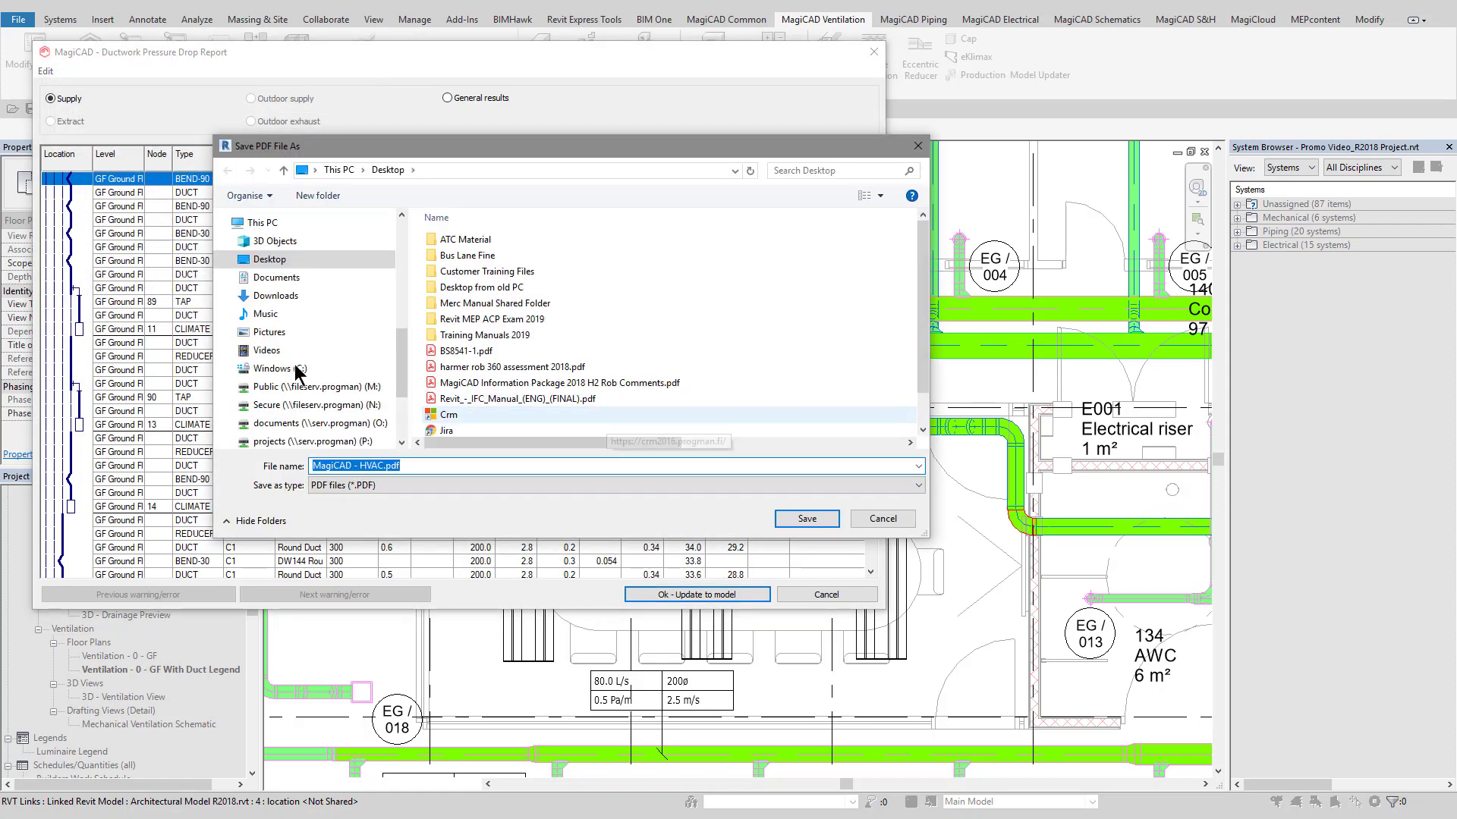
pyautogui.click(805, 519)
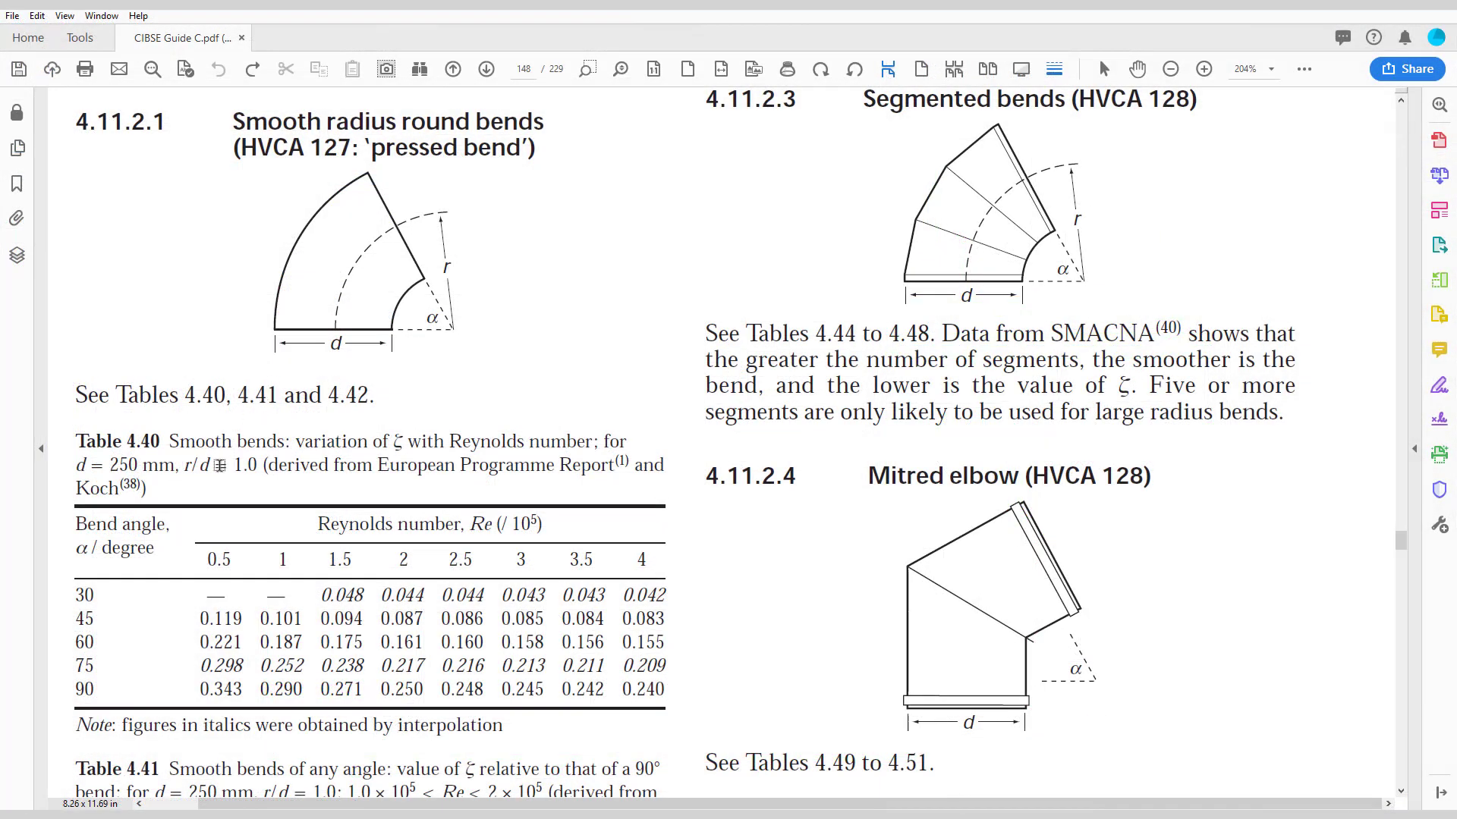
# Mark the 90-degree bend's 0.343 value in CIBSE Guide C Table 4.40 and look through the printed ductwork pressure drop report.
pyautogui.moveTo(102, 687); pyautogui.dragTo(227, 685)
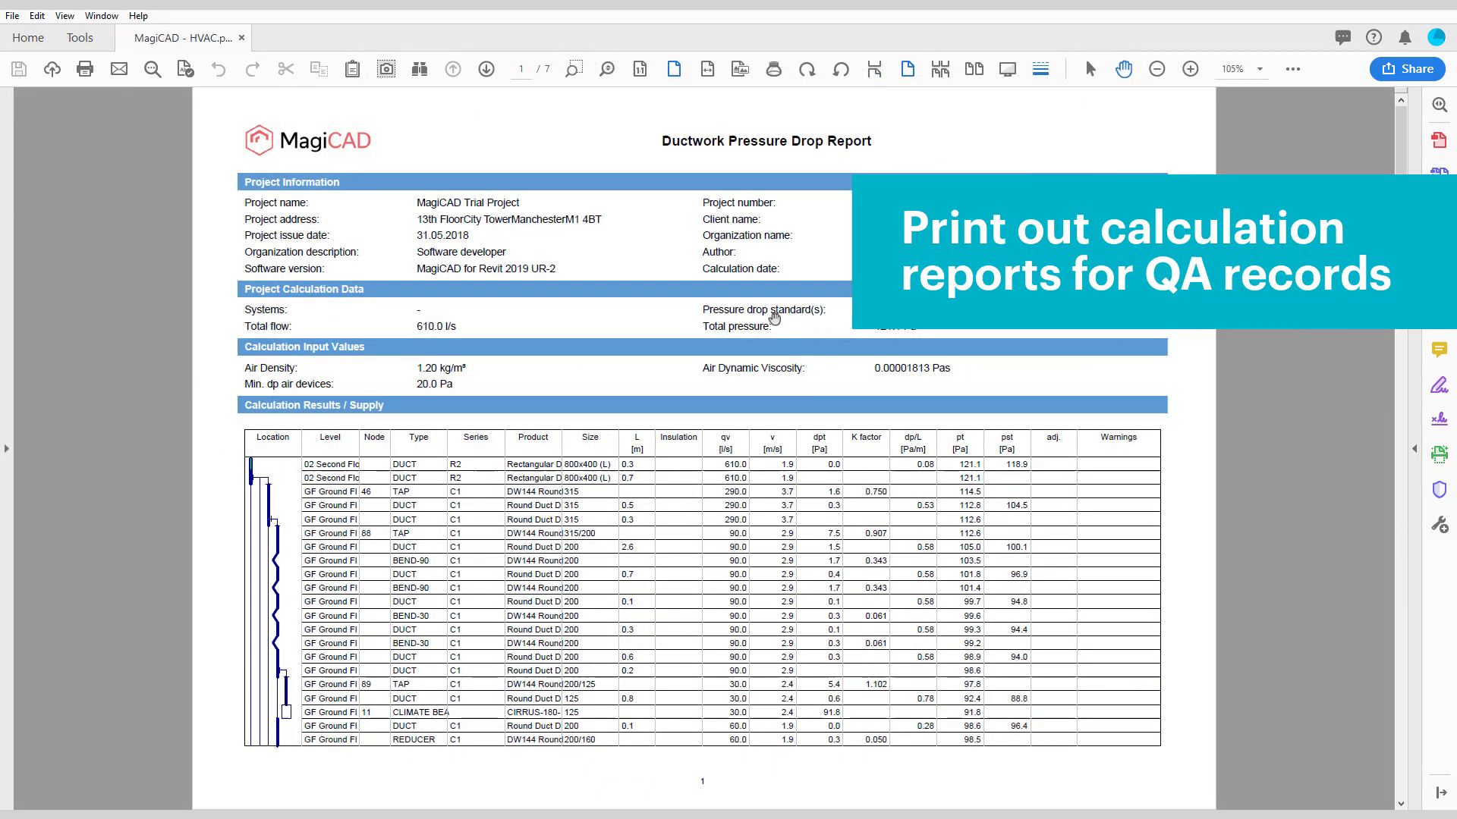
pyautogui.keyDown('ctrl'); pyautogui.scroll(1, 774, 319); pyautogui.keyUp('ctrl')
pyautogui.moveTo(620, 305); pyautogui.dragTo(631, 380)
pyautogui.moveTo(698, 475); pyautogui.dragTo(711, 228)
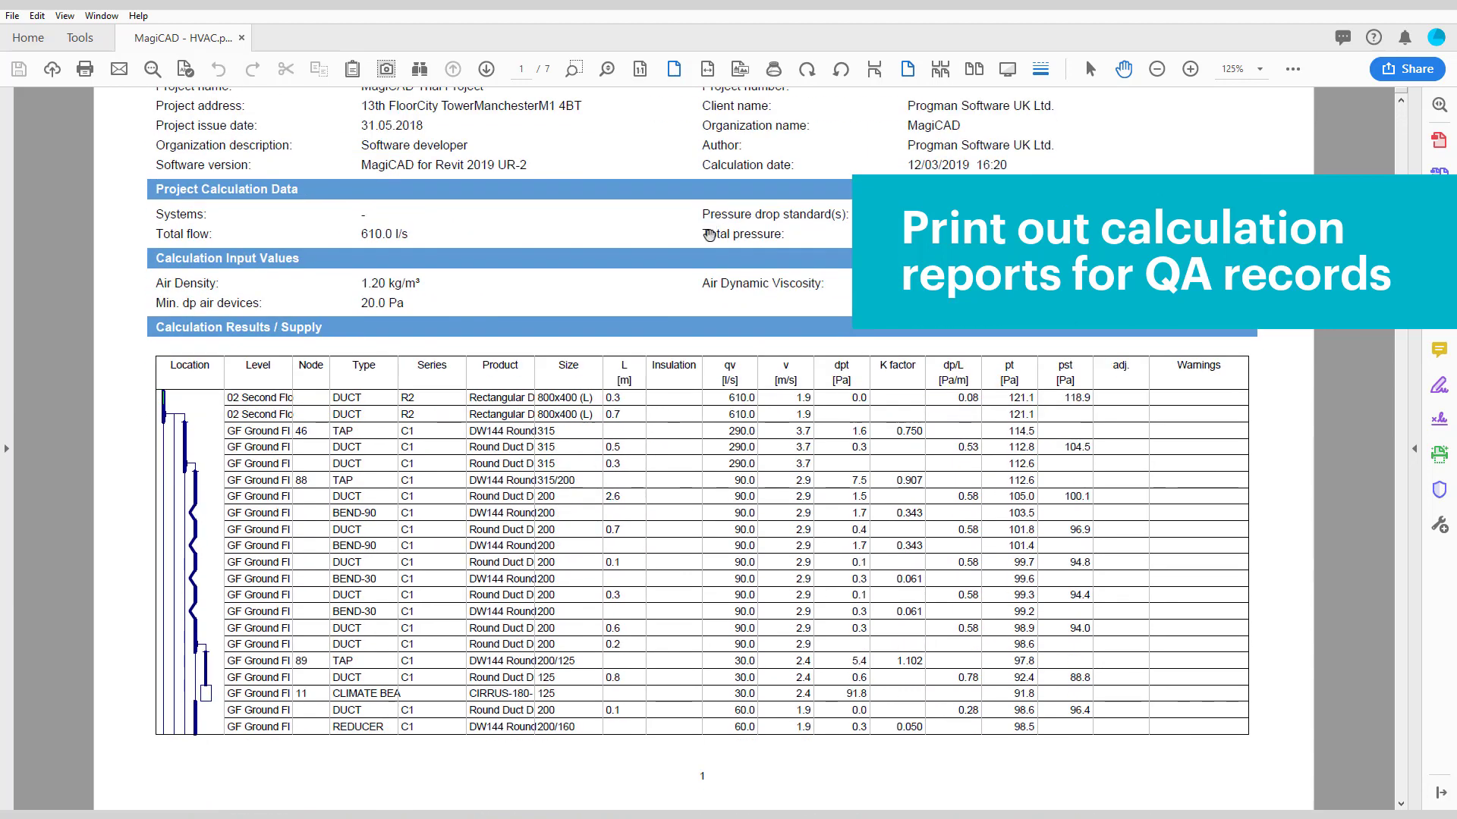
pyautogui.scroll(-1, 677, 455)
pyautogui.moveTo(667, 476); pyautogui.dragTo(663, 212)
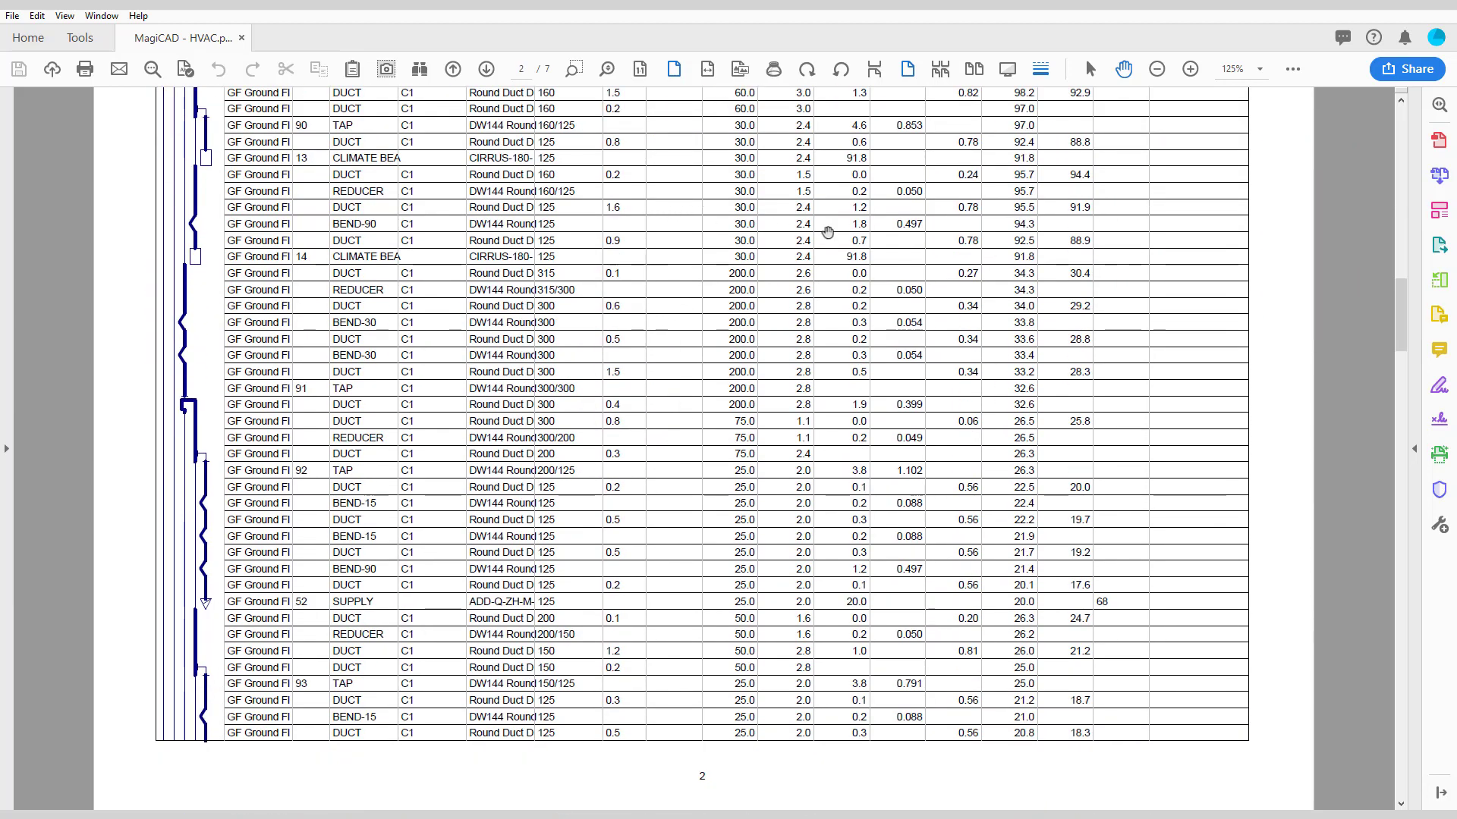
pyautogui.moveTo(1401, 311); pyautogui.dragTo(1392, 83)
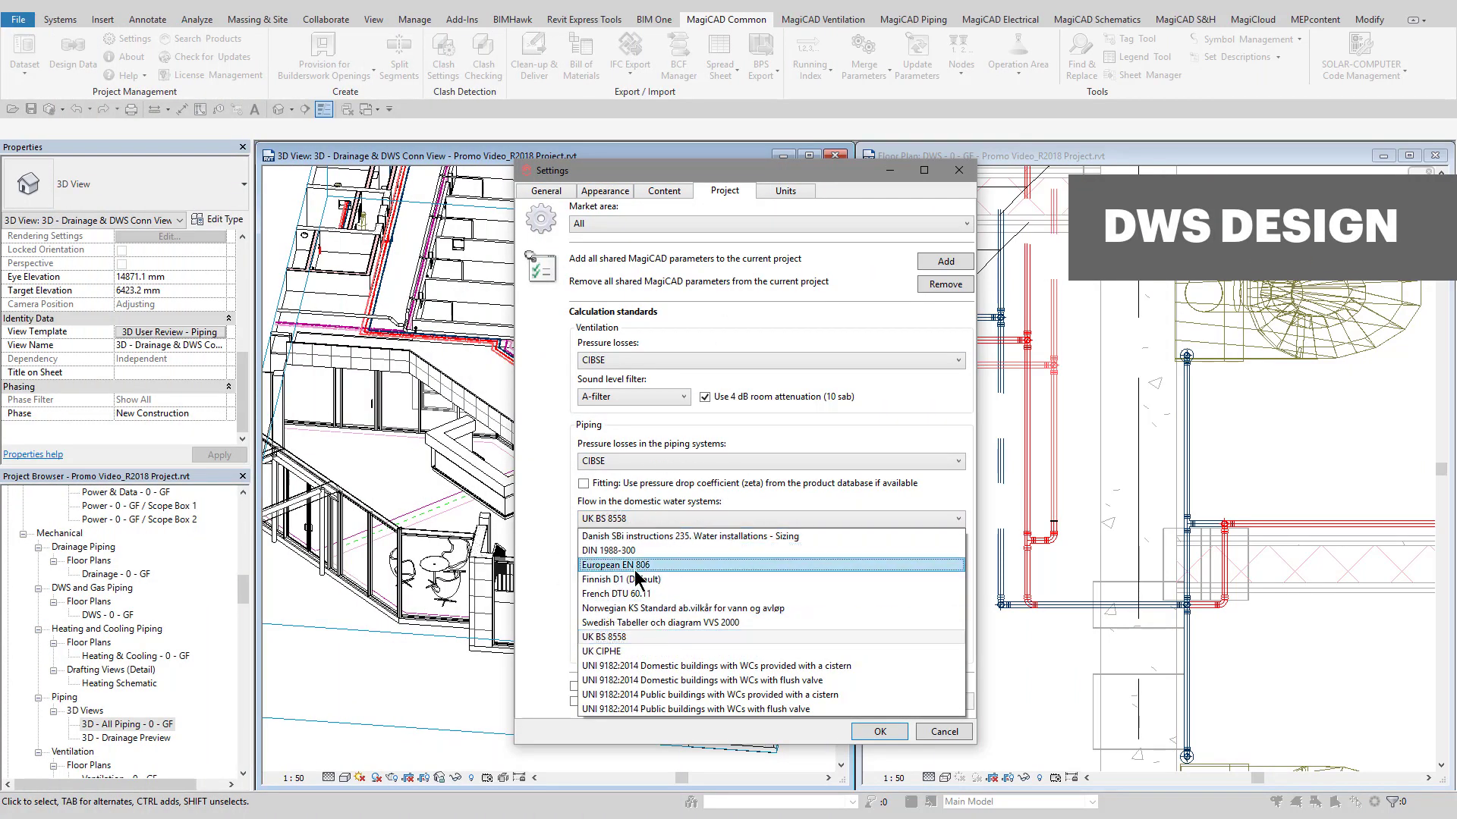
# Choose UK BS 8558 for flow in the domestic water systems and apply the project calculation settings.
pyautogui.click(536, 634)
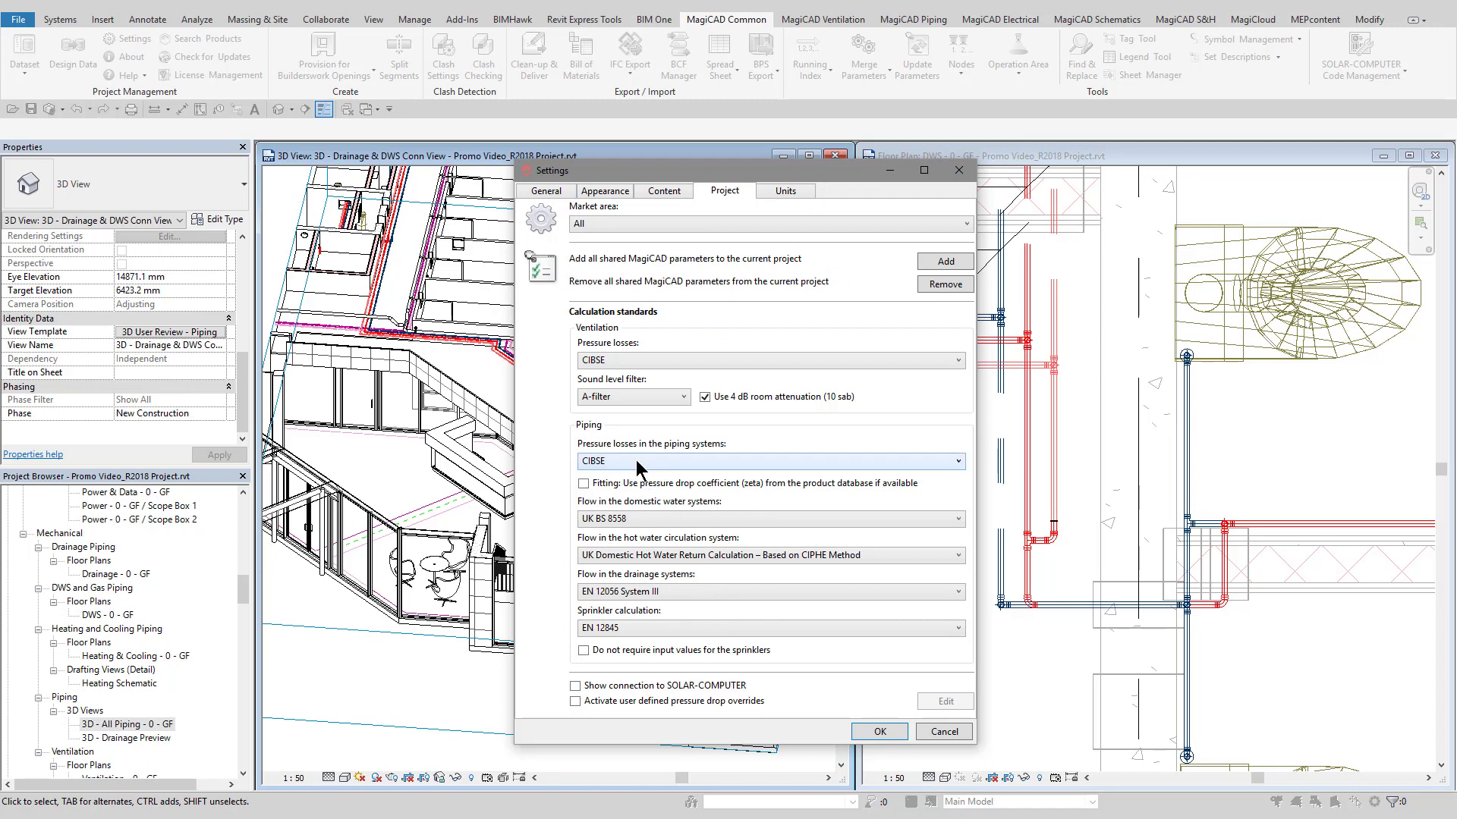
pyautogui.click(871, 731)
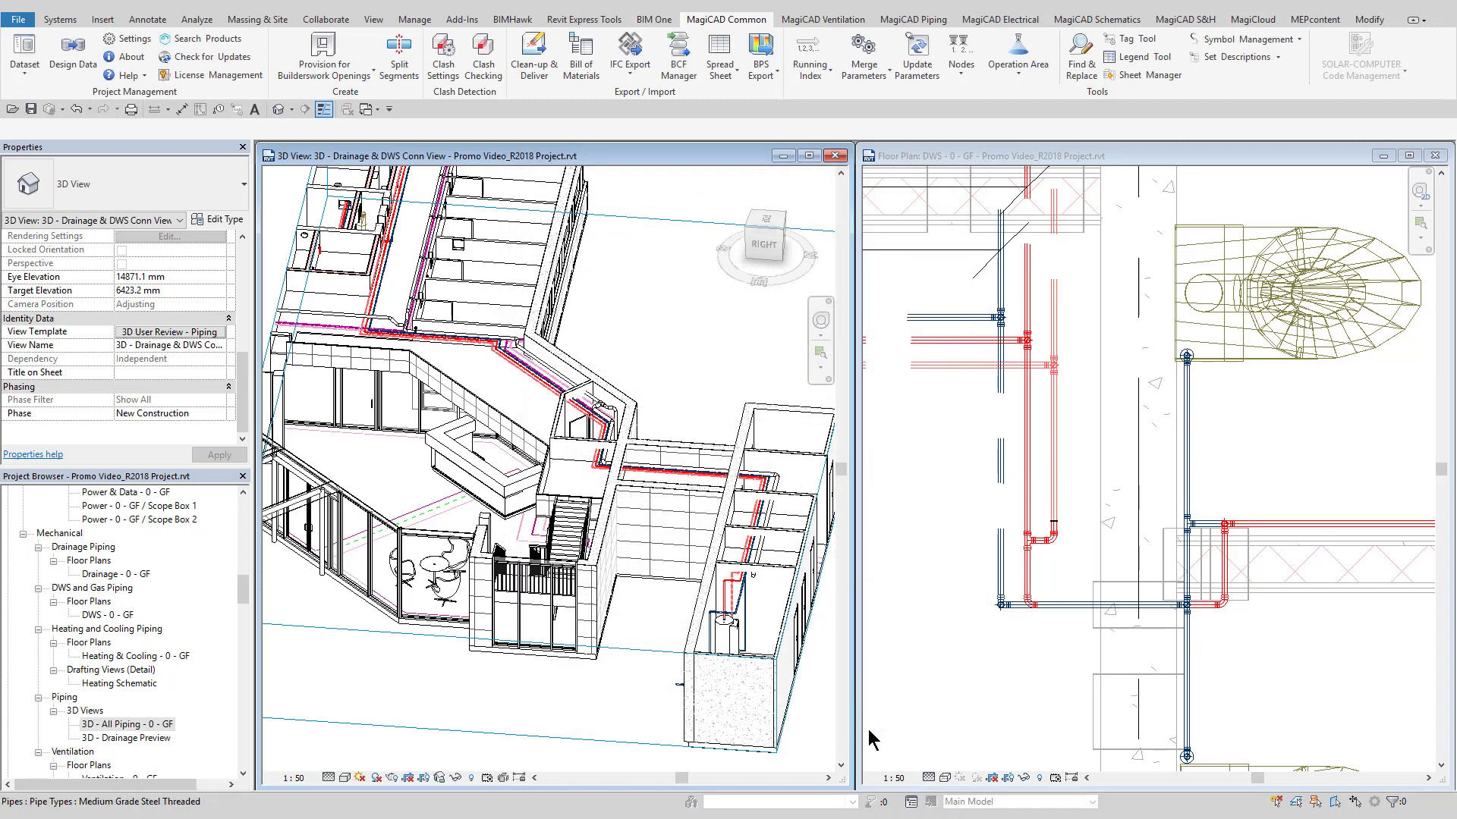
# Run Domestic Water Sizing on the domestic water pipe network.
pyautogui.click(914, 20)
pyautogui.click(777, 67)
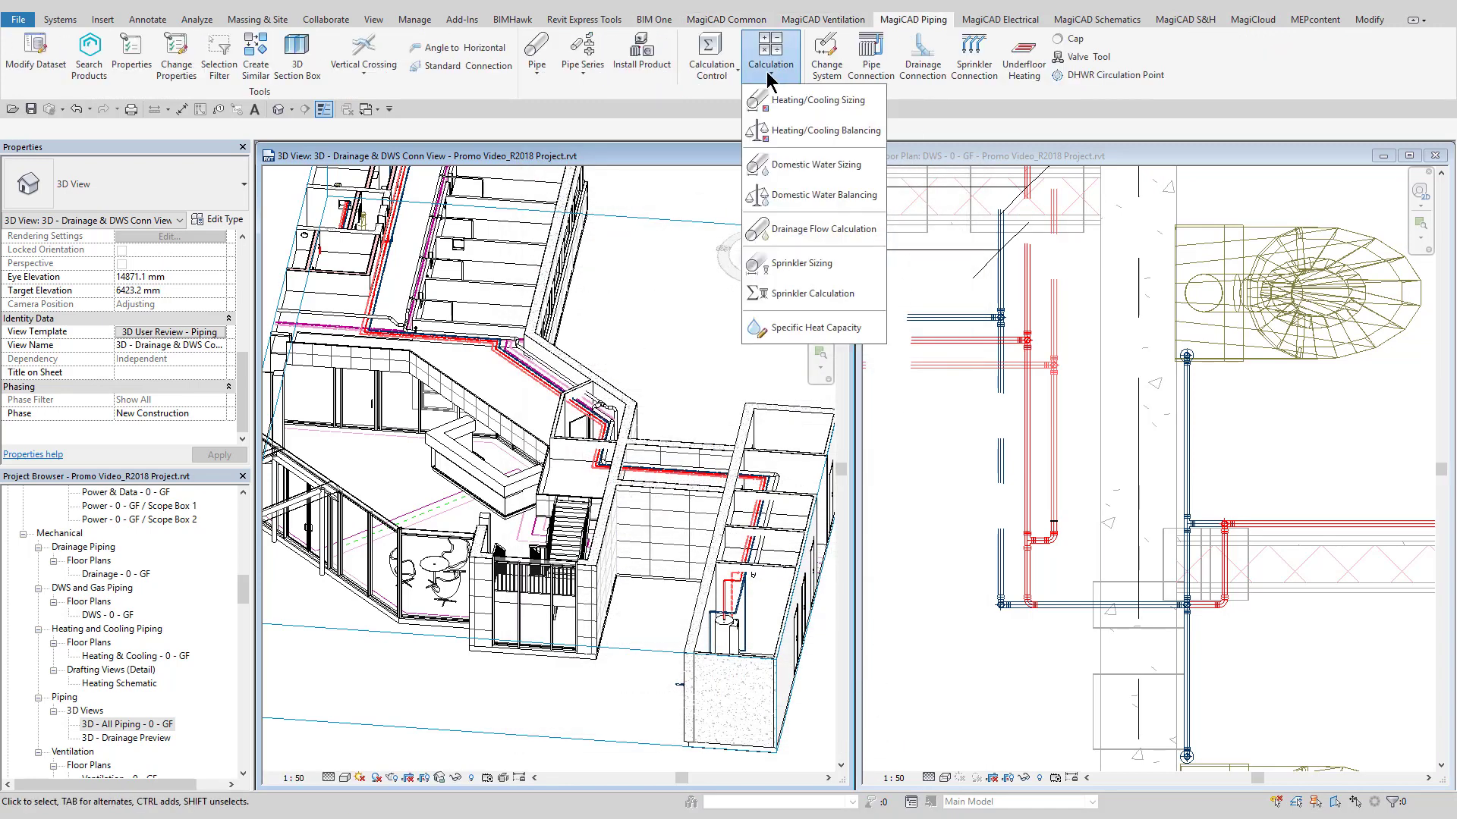
pyautogui.click(782, 173)
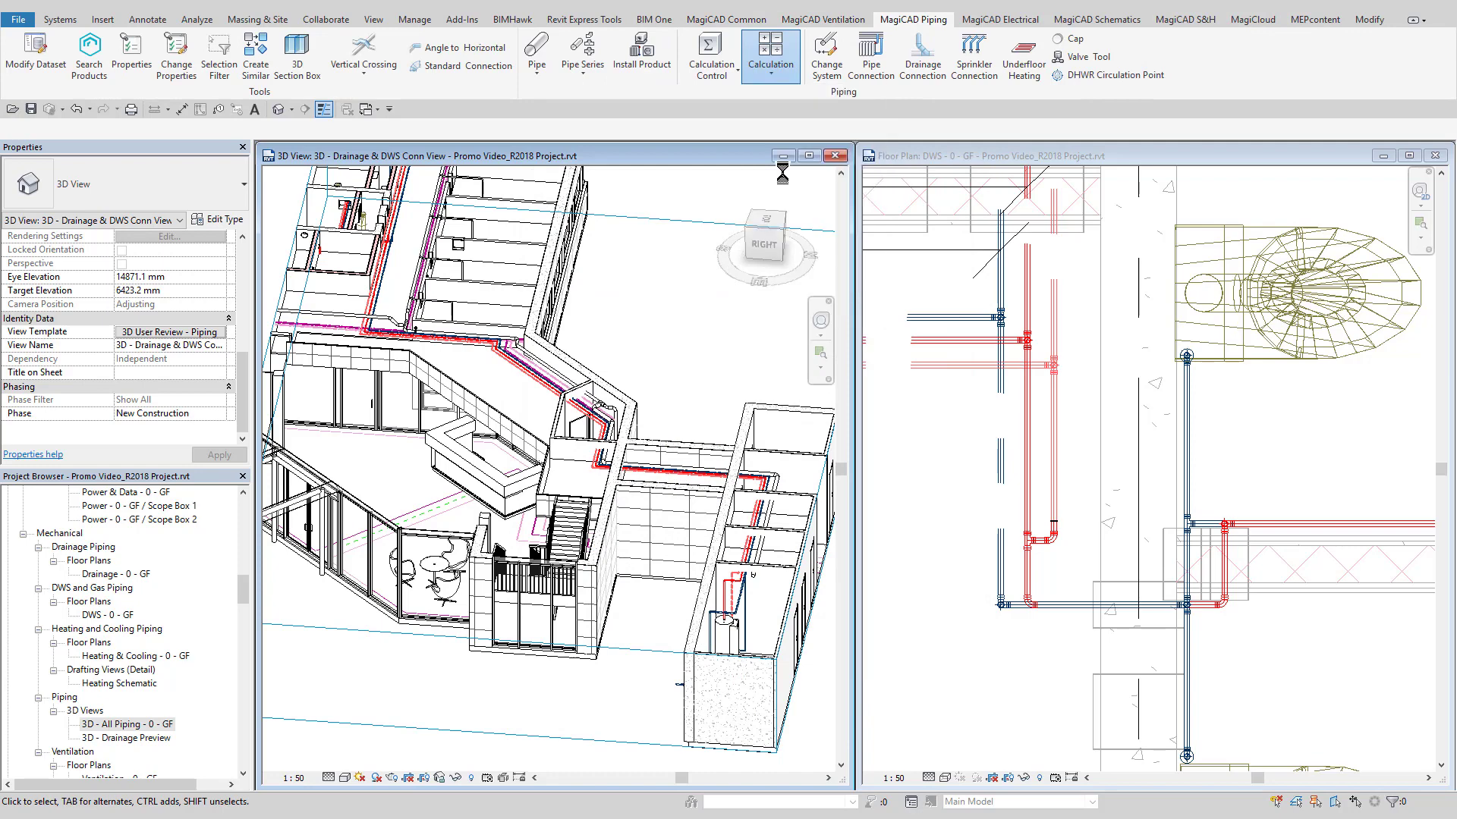
pyautogui.click(856, 589)
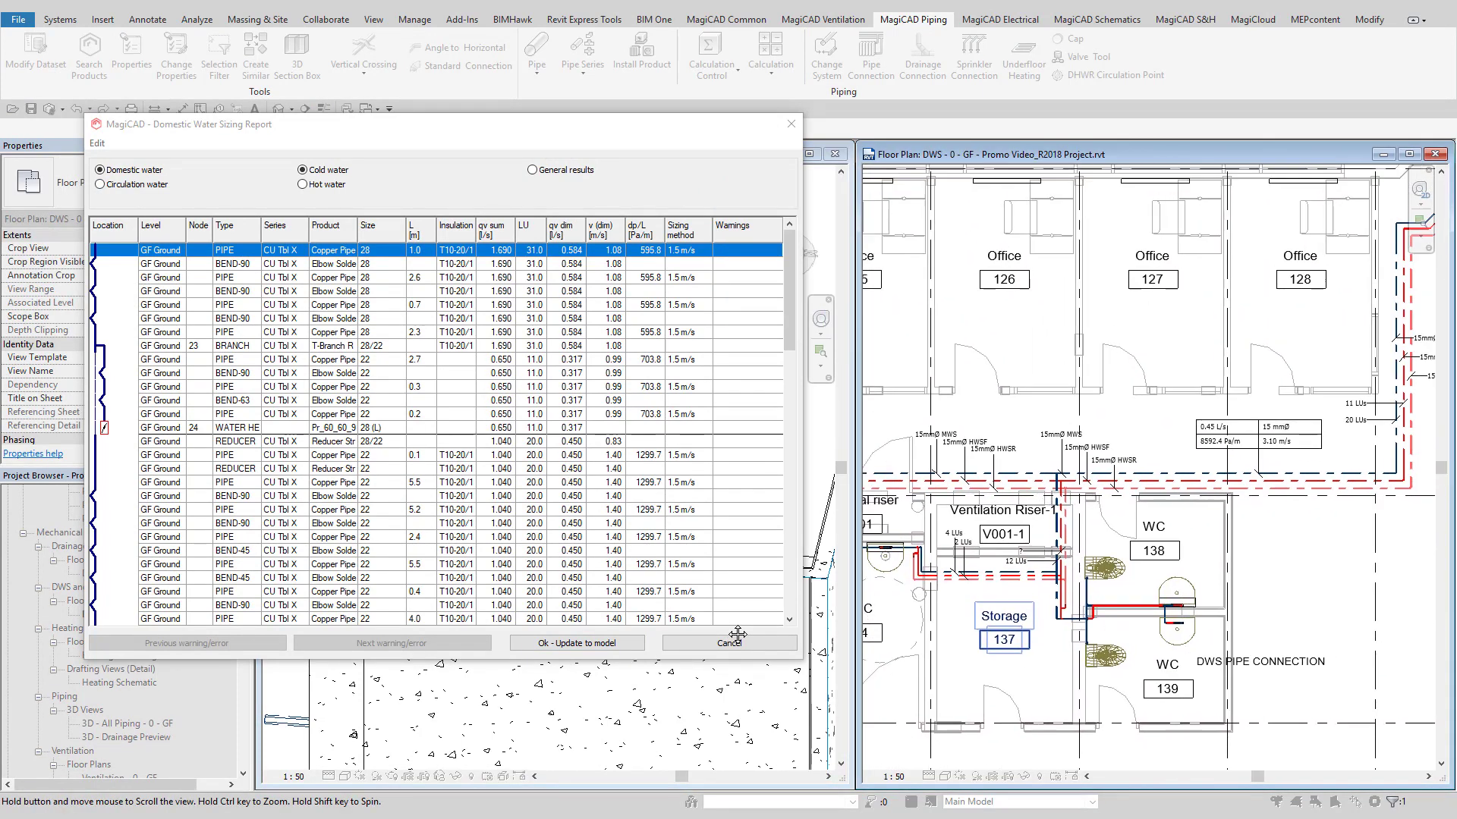
# Review the hot water, circulation and return water rows of the domestic water sizing report, and update the model with the sizes.
pyautogui.click(319, 185)
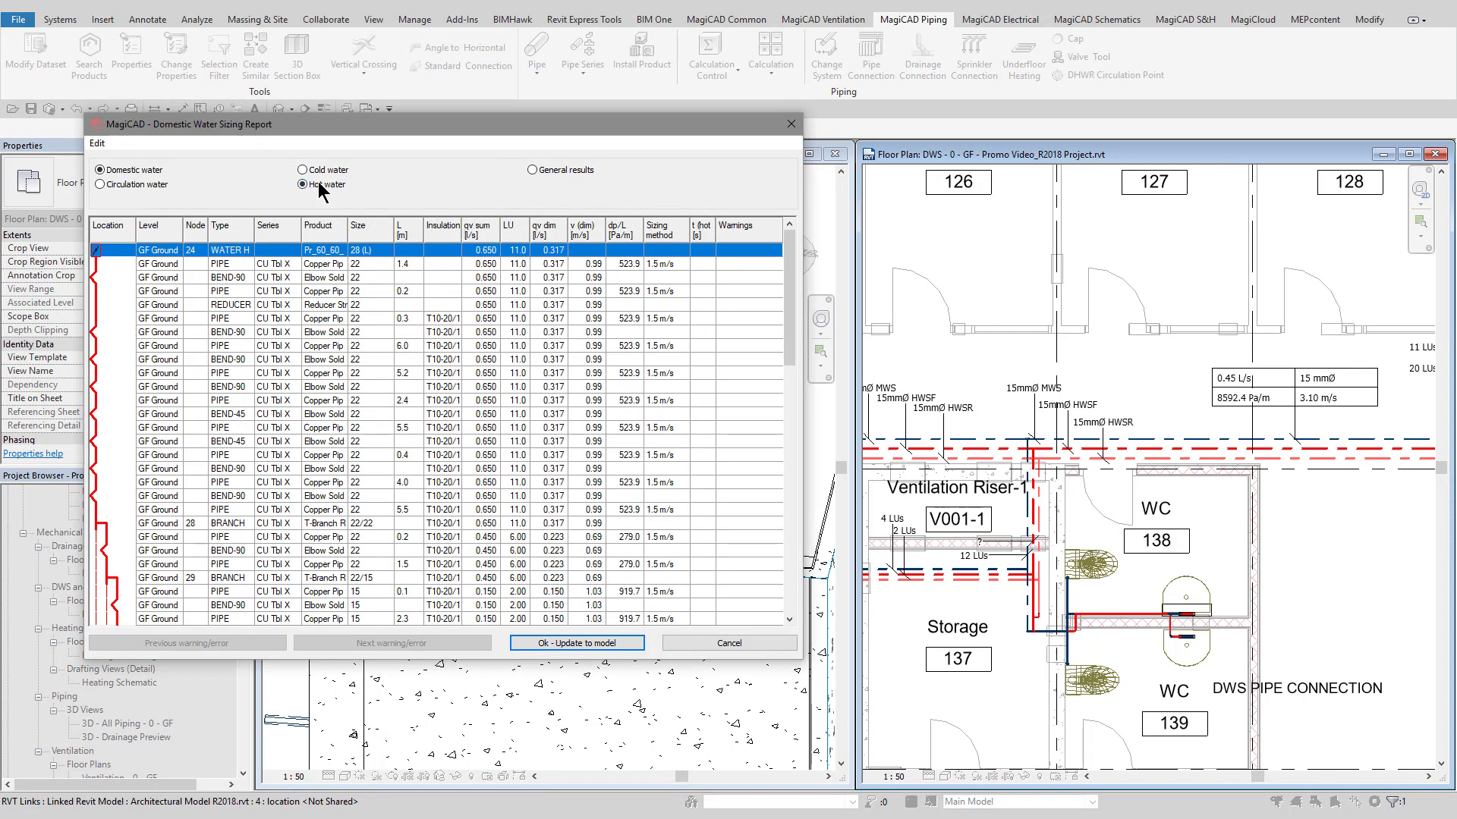
pyautogui.moveTo(789, 312); pyautogui.dragTo(733, 252)
pyautogui.click(129, 185)
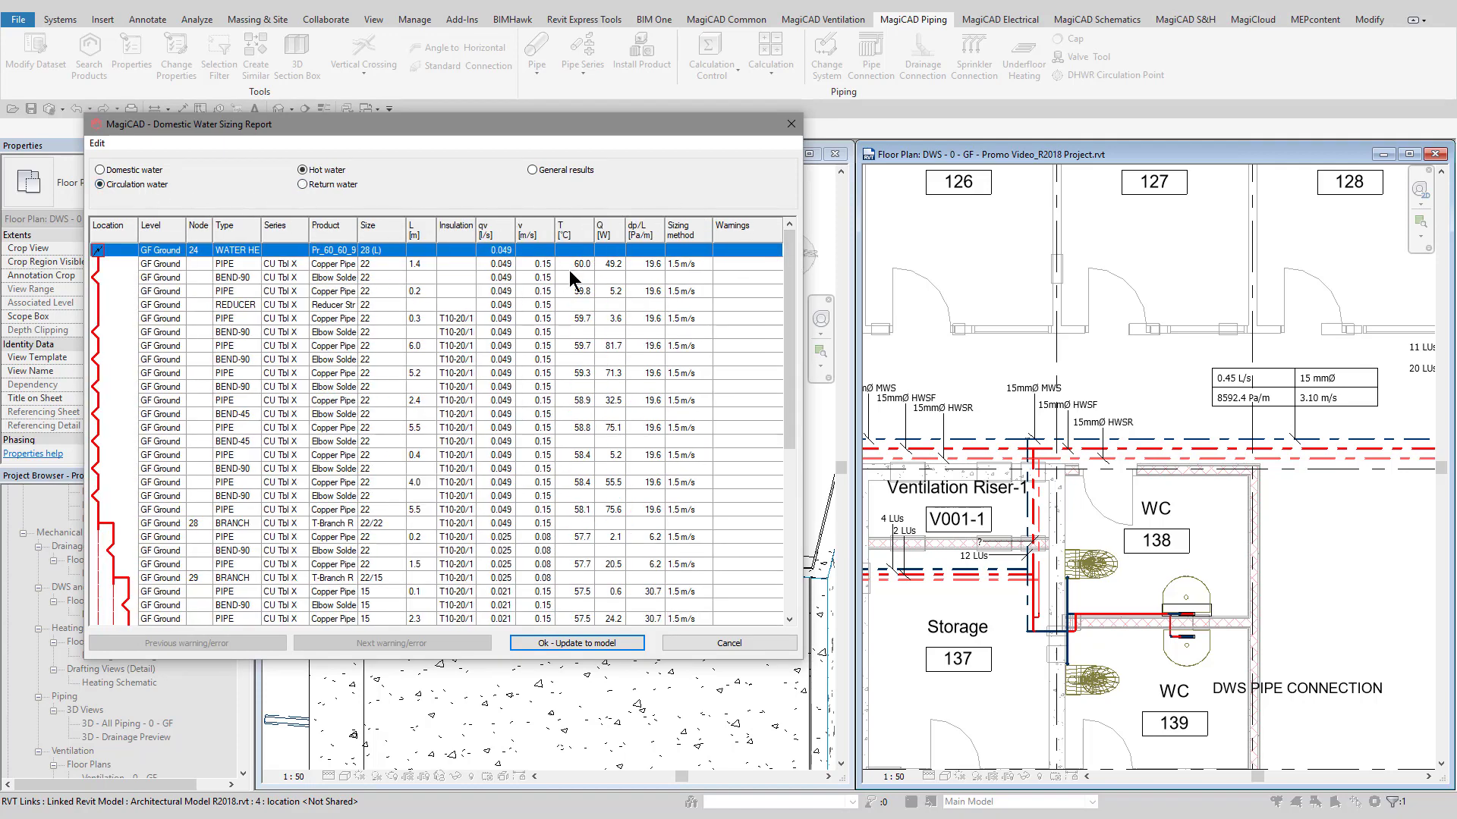
pyautogui.moveTo(789, 288); pyautogui.dragTo(692, 435)
pyautogui.click(326, 185)
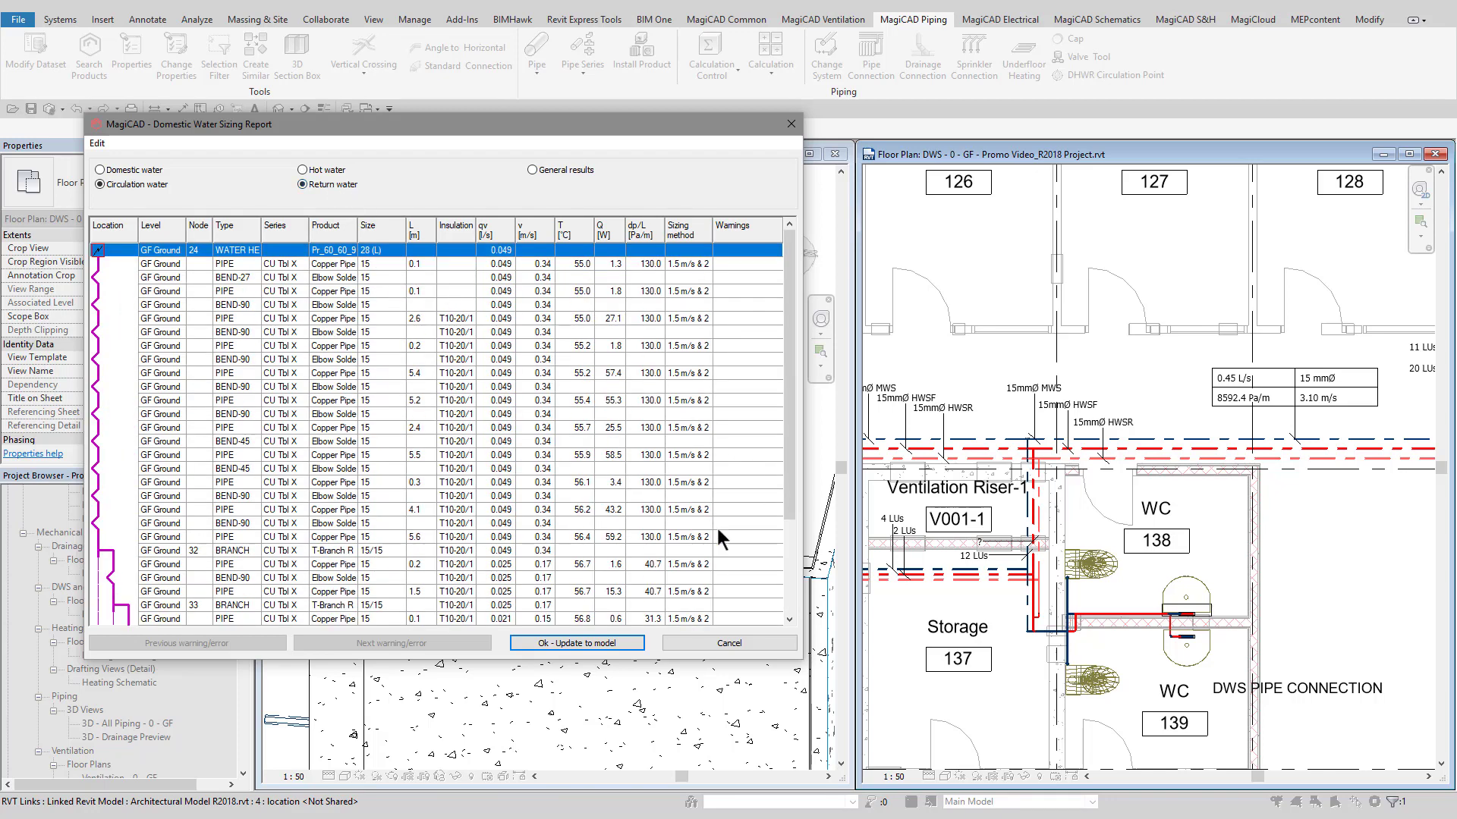
pyautogui.click(617, 608)
pyautogui.scroll(-2, 786, 461)
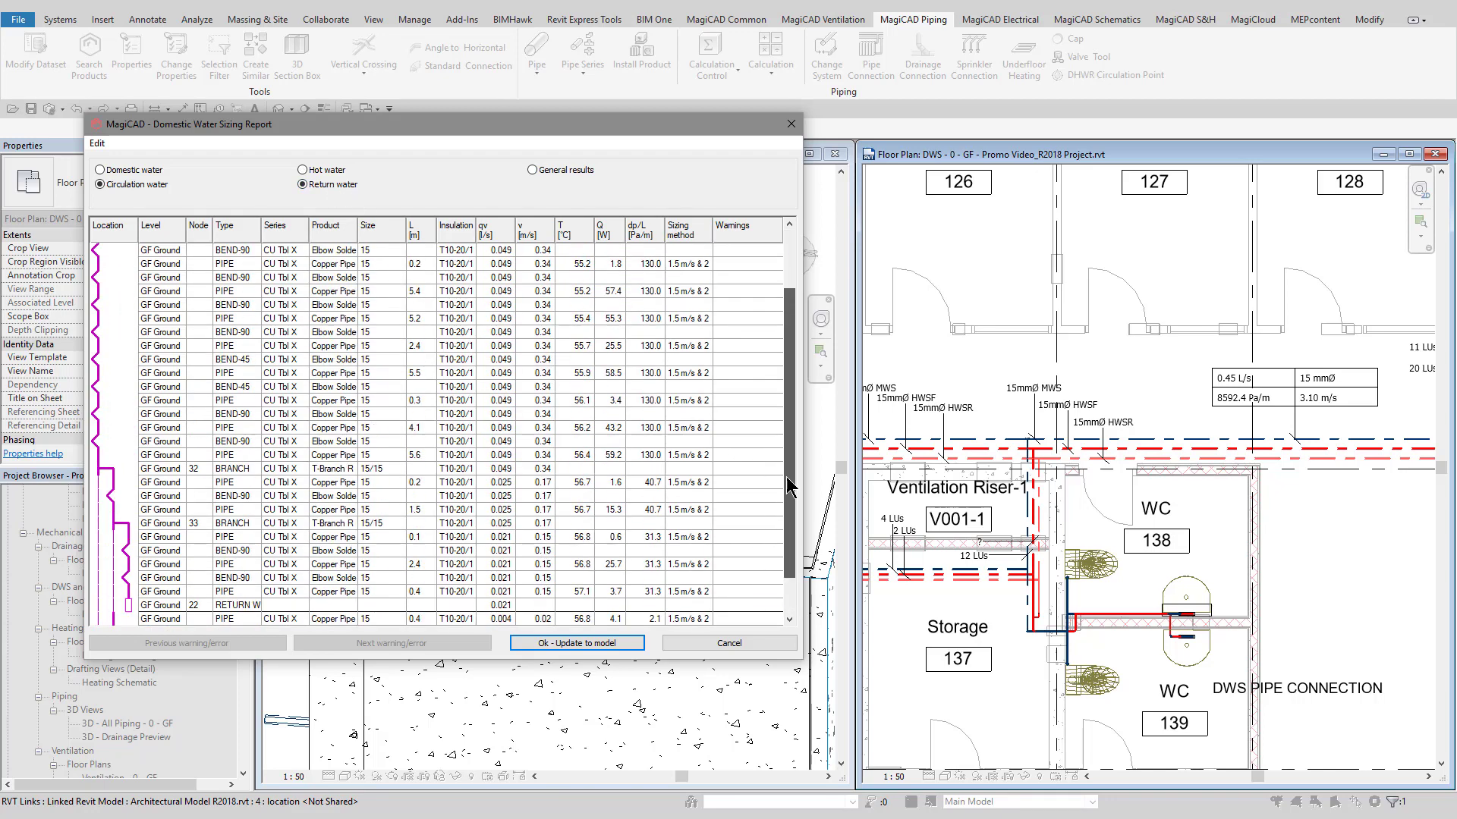
pyautogui.scroll(2, 786, 471)
pyautogui.click(567, 263)
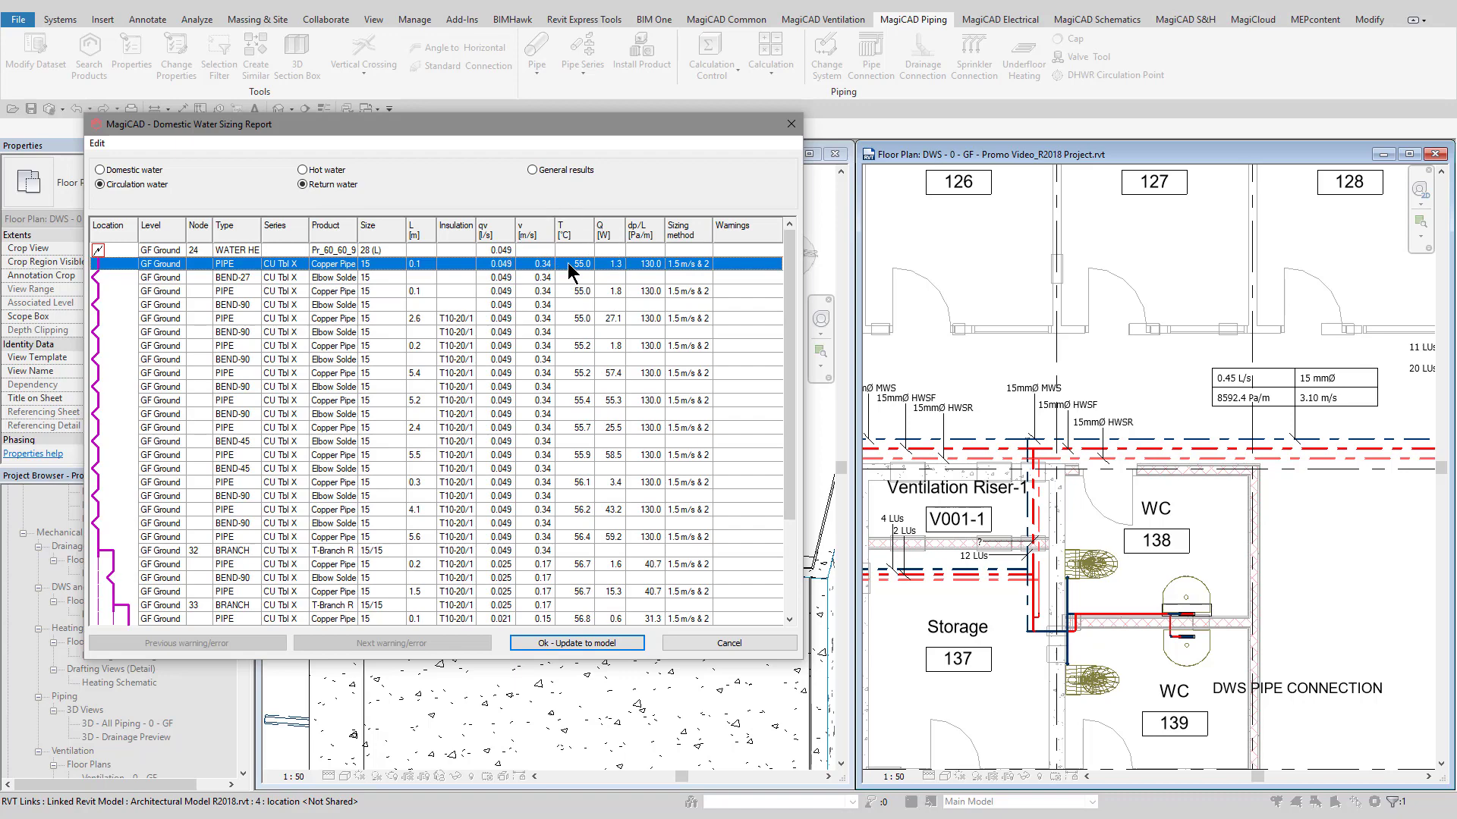
pyautogui.click(548, 643)
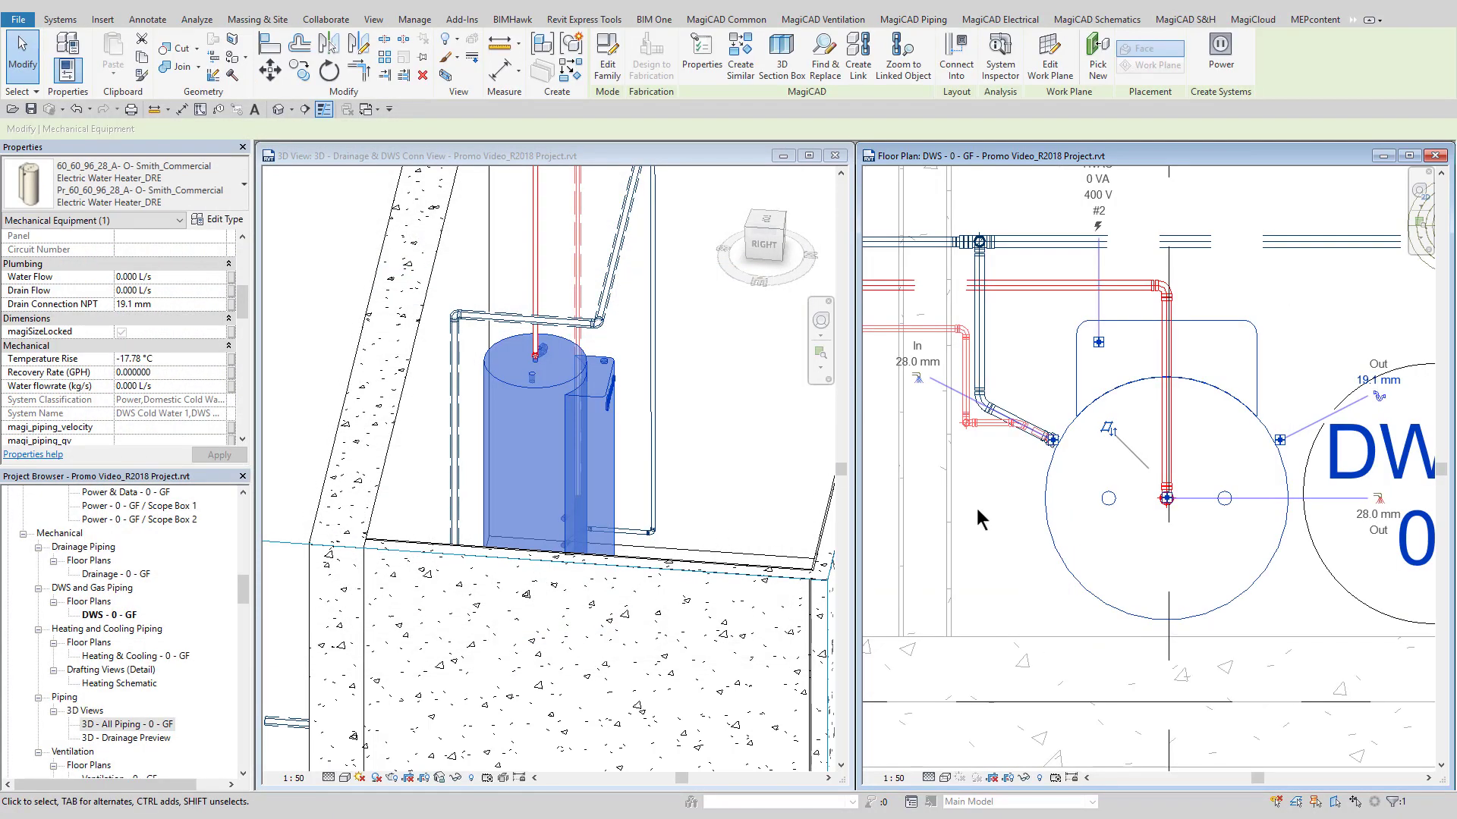
# Inspect the pipe size, flow and loading unit tags in the DWS plan from the plantroom water heater past the WCs to the ventilation riser.
pyautogui.click(977, 507)
pyautogui.scroll(-5, 977, 510)
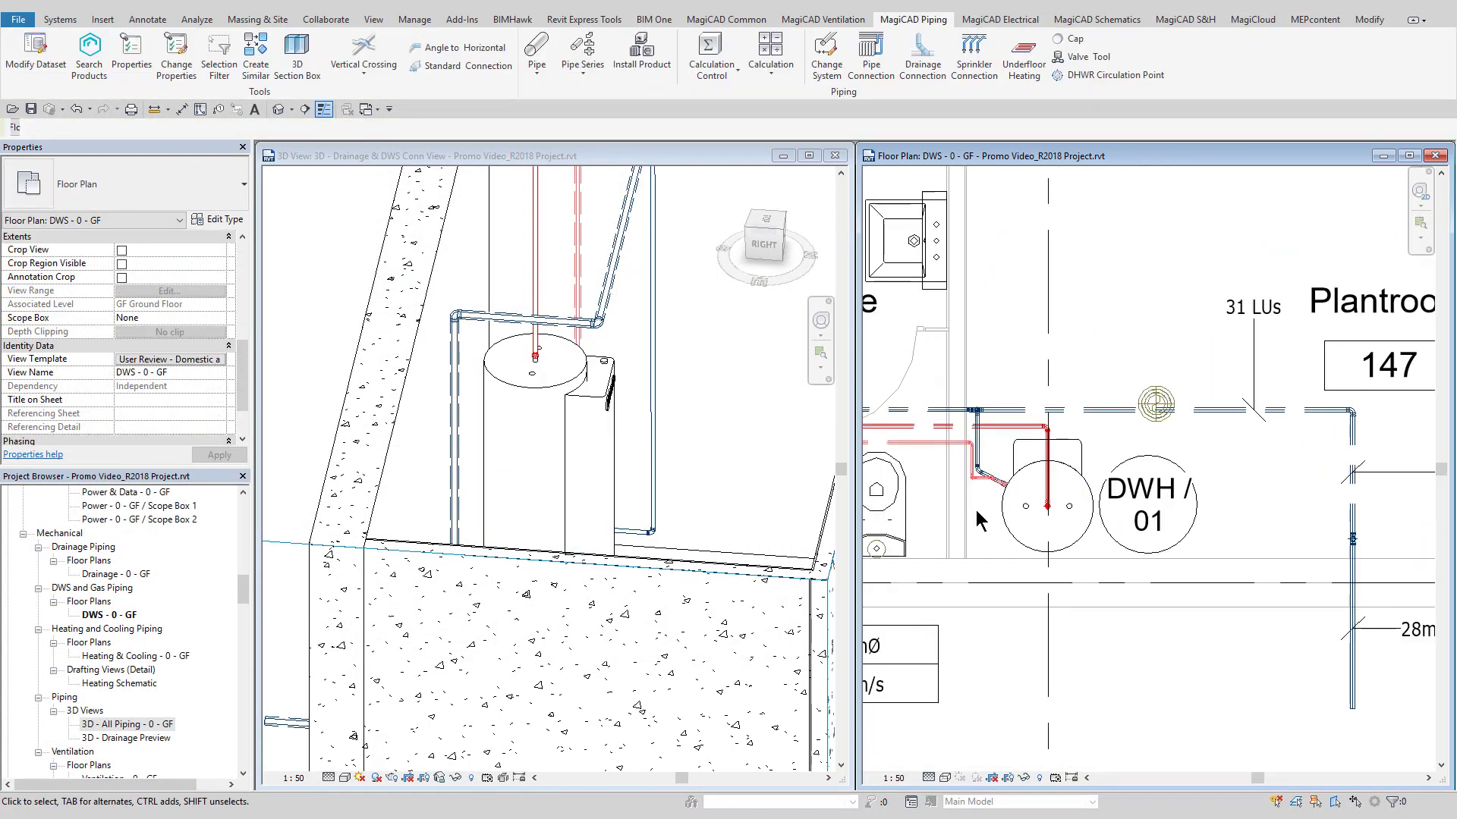
pyautogui.scroll(-3, 977, 516)
pyautogui.scroll(3, 1081, 464)
pyautogui.scroll(1, 1081, 463)
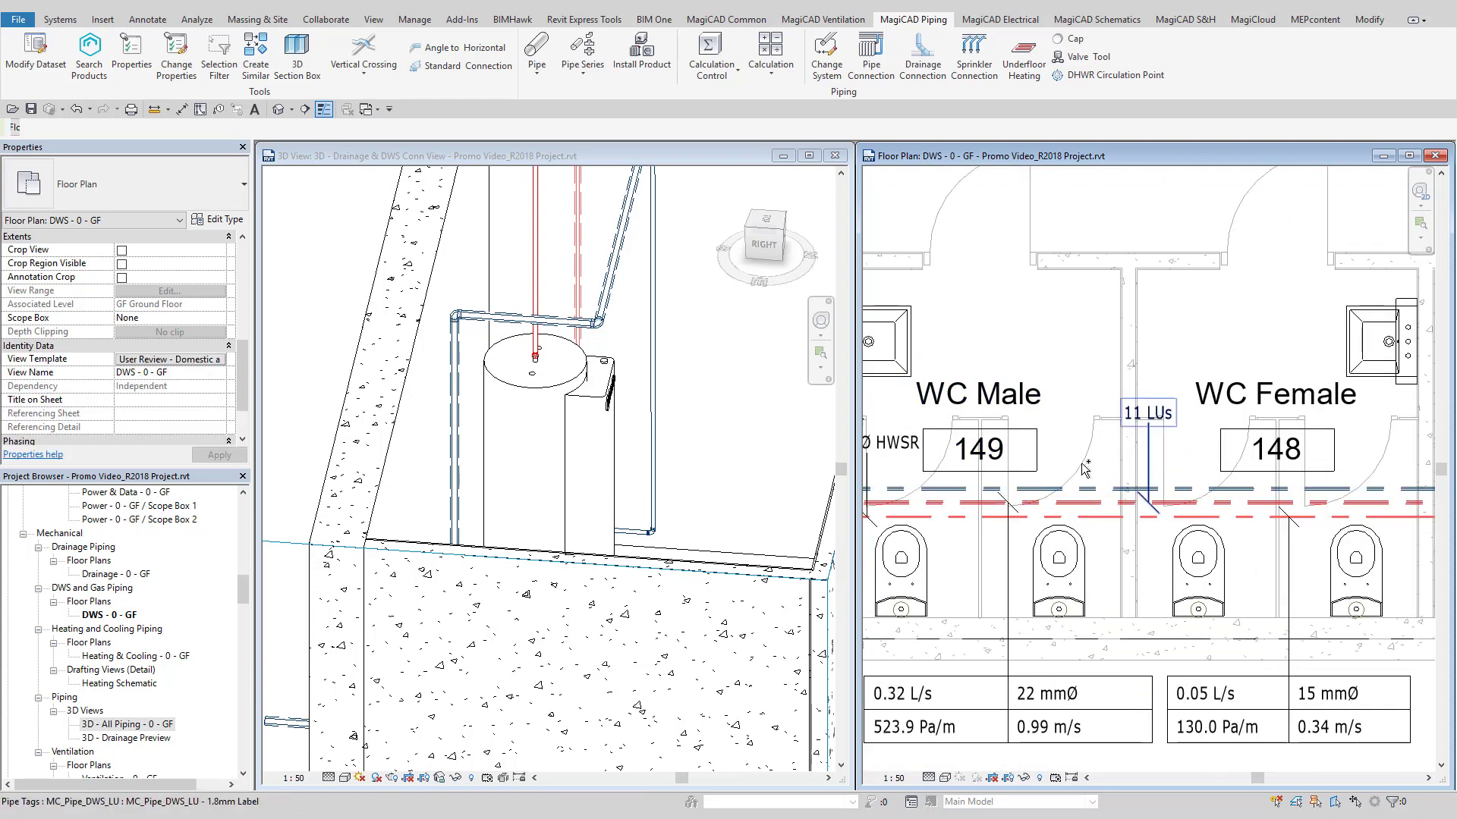
pyautogui.moveTo(1016, 475); pyautogui.dragTo(1092, 475, button='middle')
pyautogui.scroll(-3, 1089, 471)
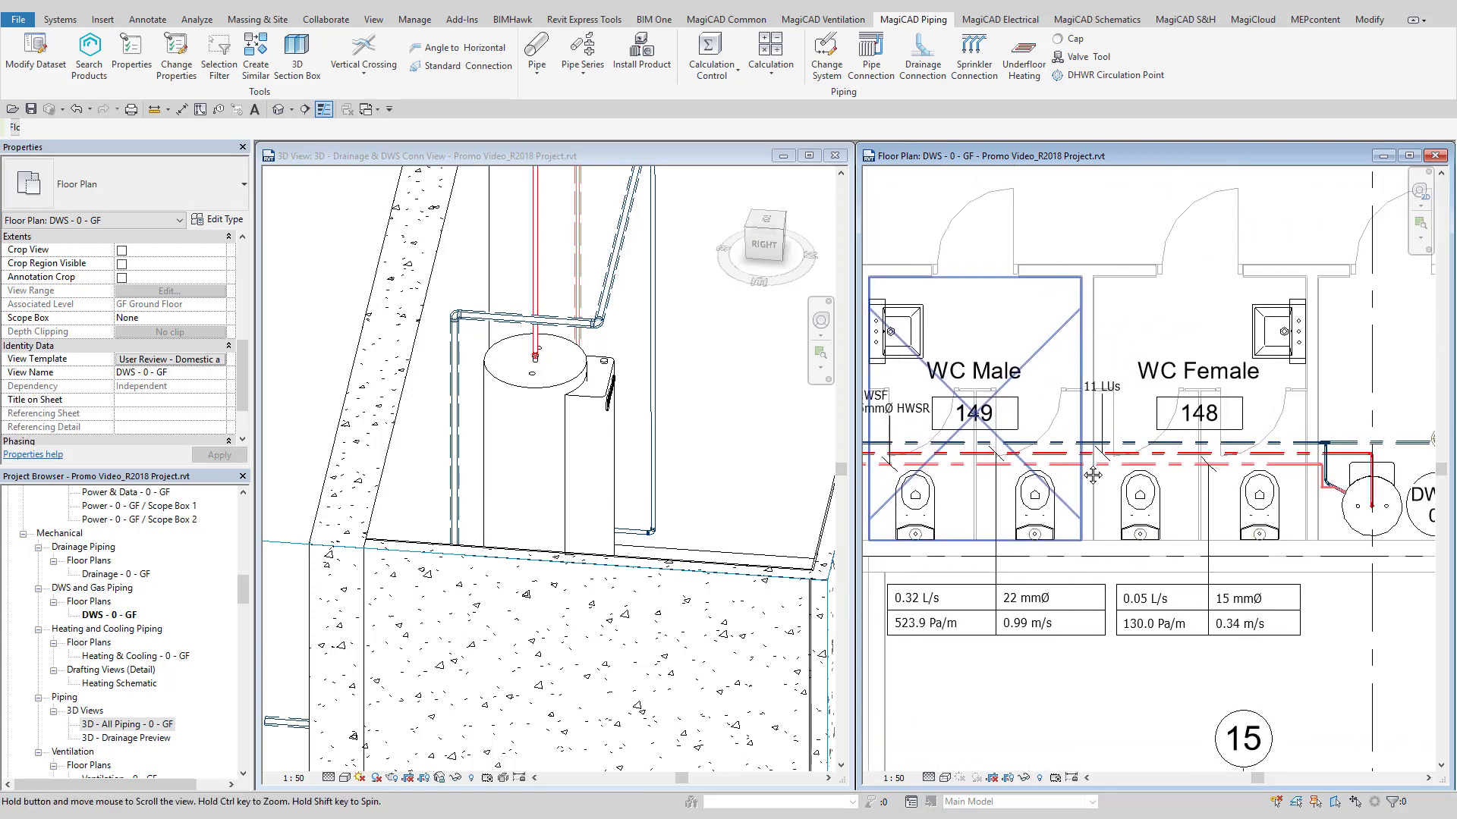
pyautogui.moveTo(975, 563); pyautogui.dragTo(1082, 464, button='middle')
pyautogui.scroll(1, 1082, 464)
pyautogui.scroll(-3, 1081, 464)
pyautogui.moveTo(930, 759); pyautogui.dragTo(1434, 265, button='middle')
pyautogui.scroll(-1, 1081, 464)
pyautogui.moveTo(871, 753); pyautogui.dragTo(1082, 464, button='middle')
pyautogui.scroll(4, 1082, 464)
pyautogui.scroll(-4, 1085, 475)
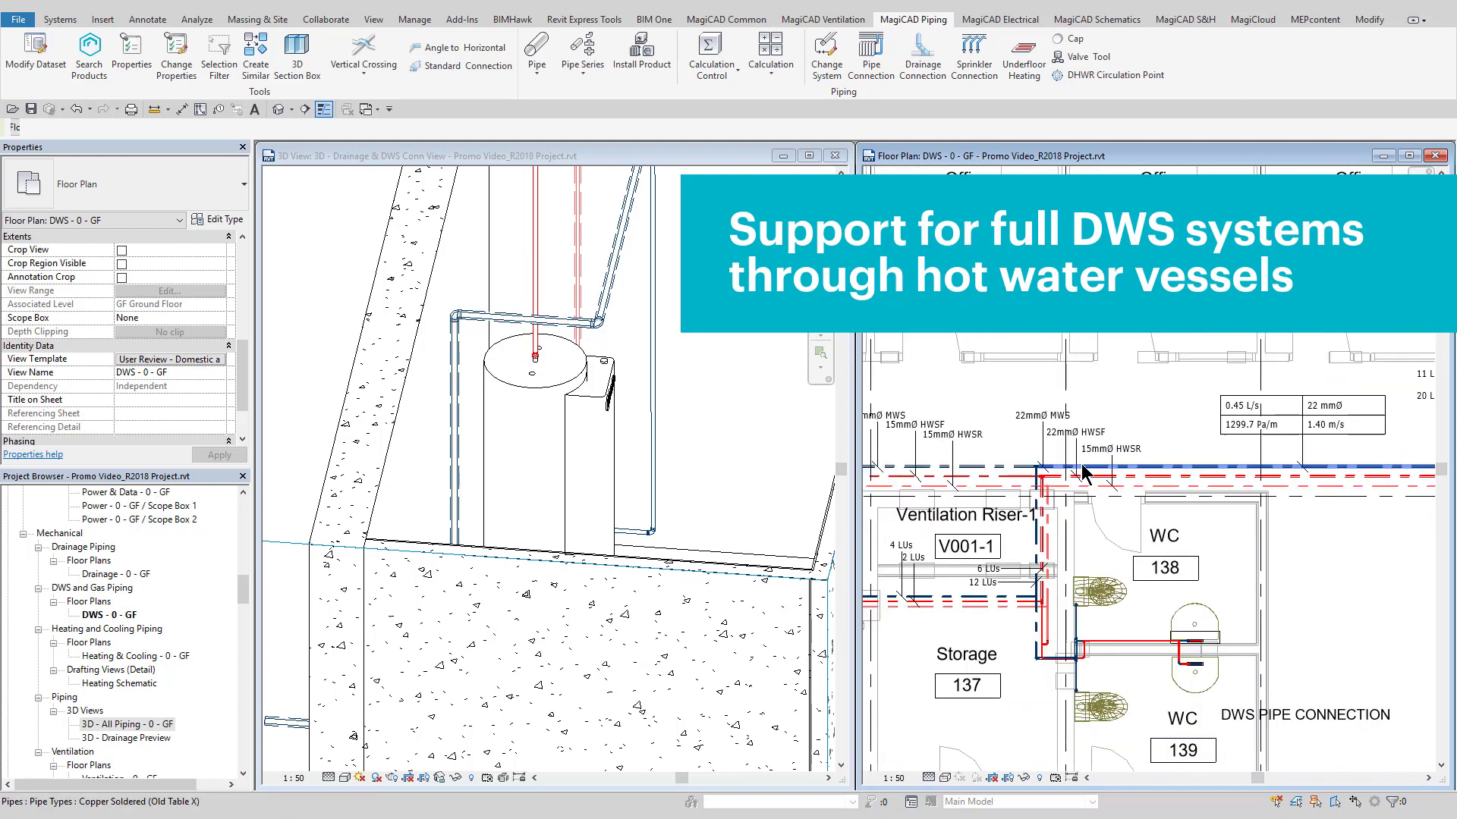
# Run Domestic Water Balancing over the Network range from the corridor pipes by the ventilation riser, with the index route highlighted.
pyautogui.click(608, 490)
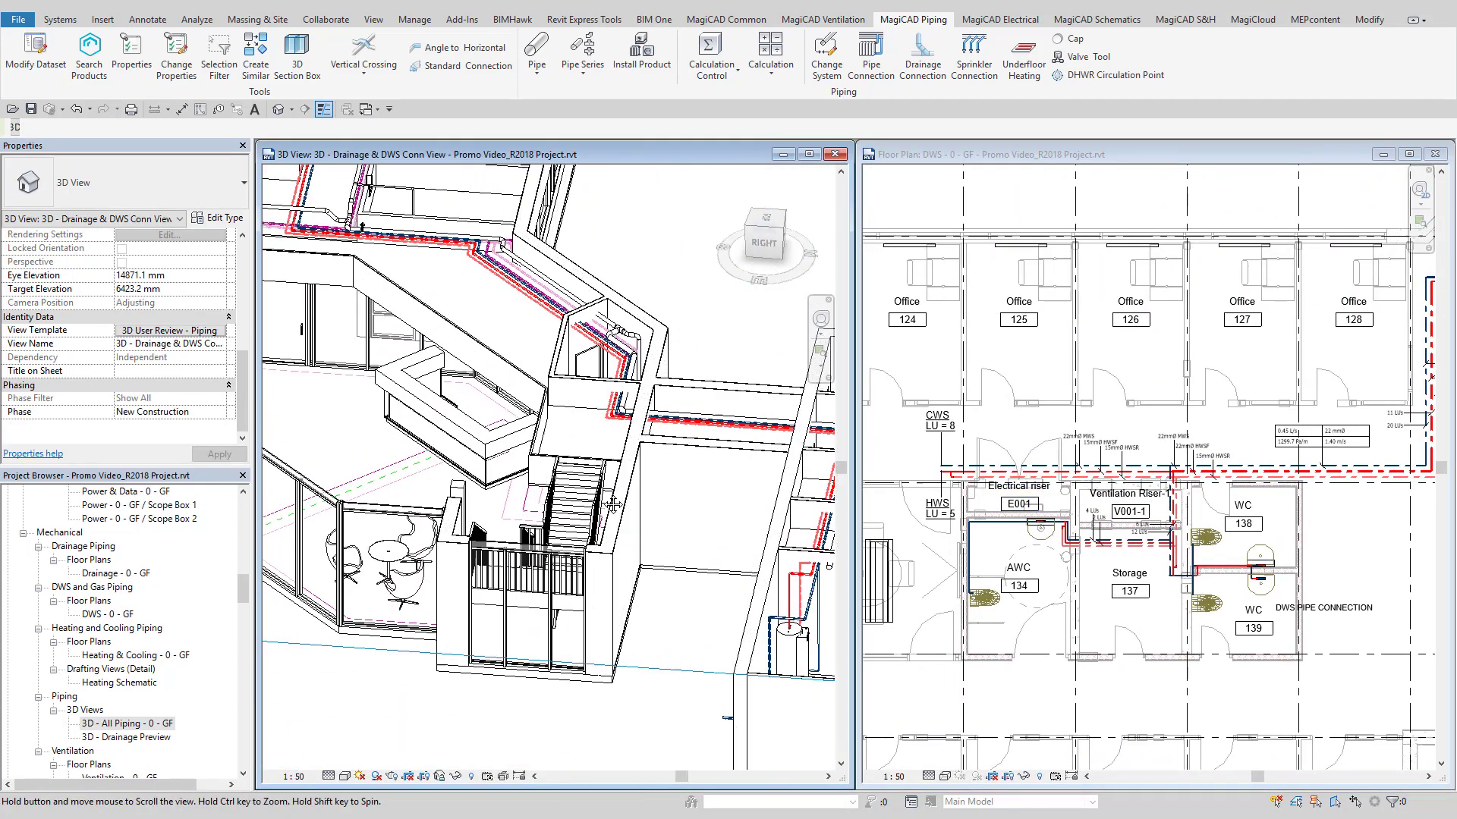
pyautogui.click(770, 74)
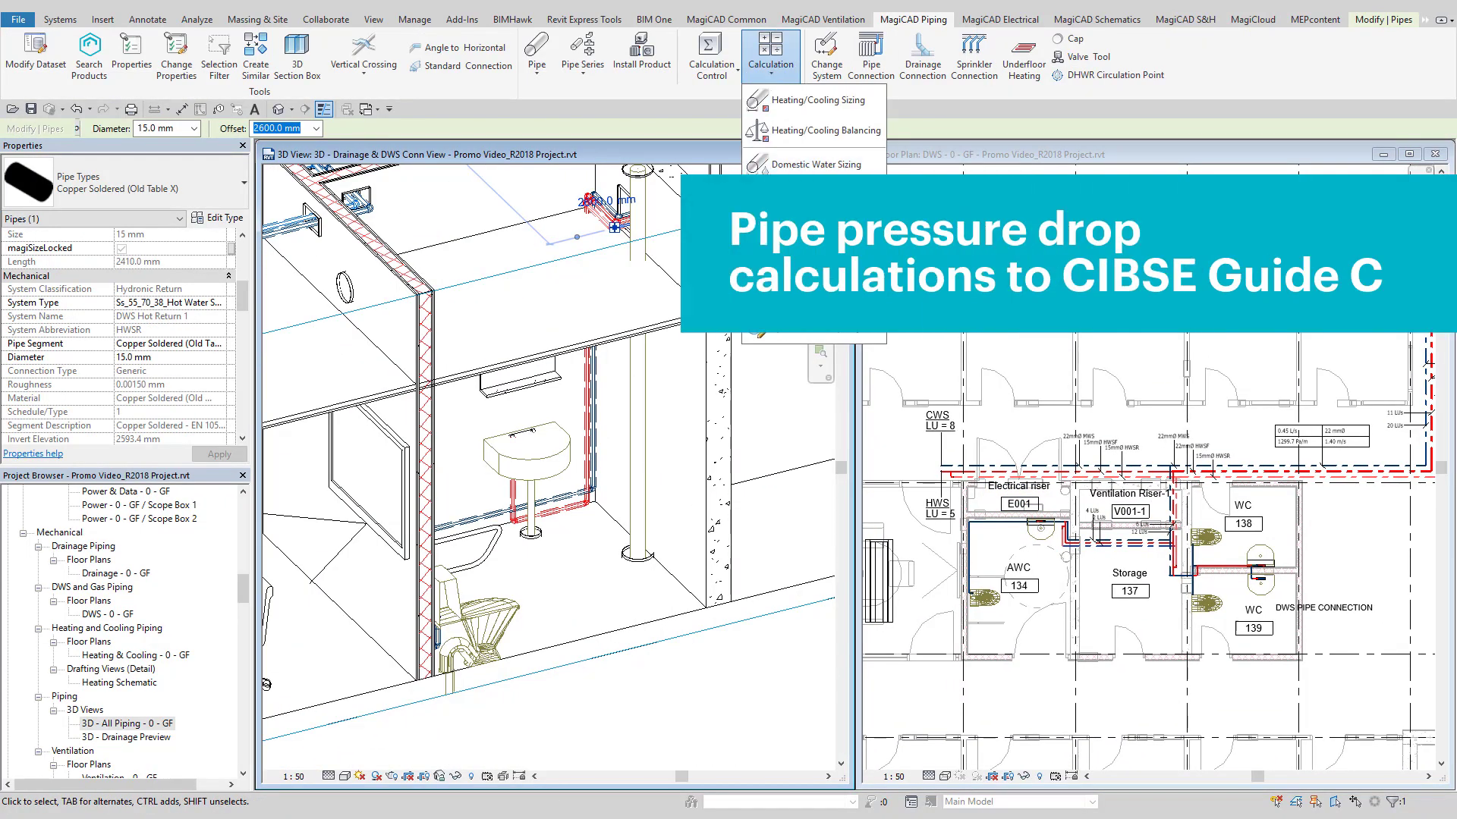
pyautogui.click(812, 195)
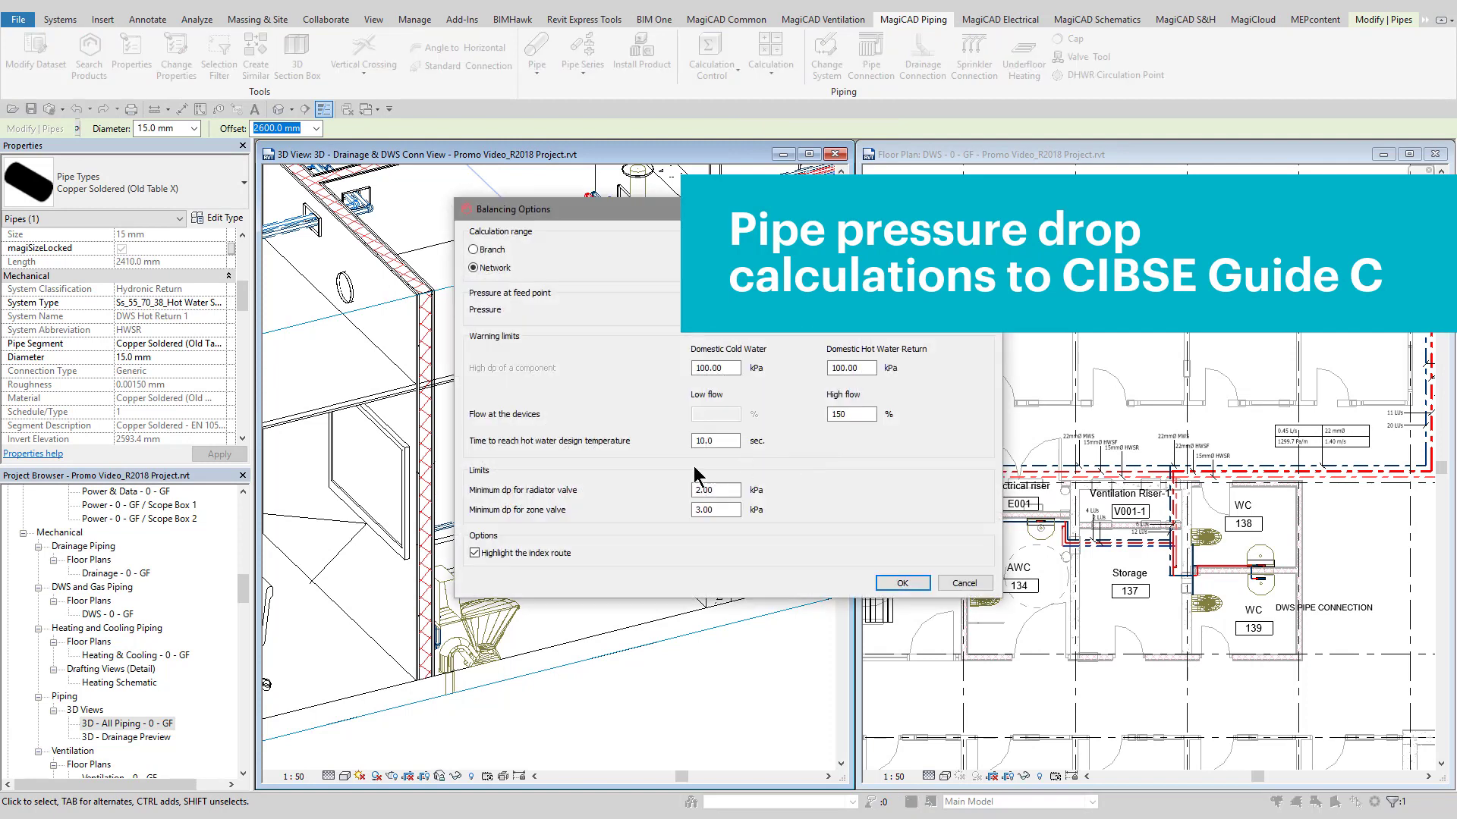
pyautogui.click(887, 580)
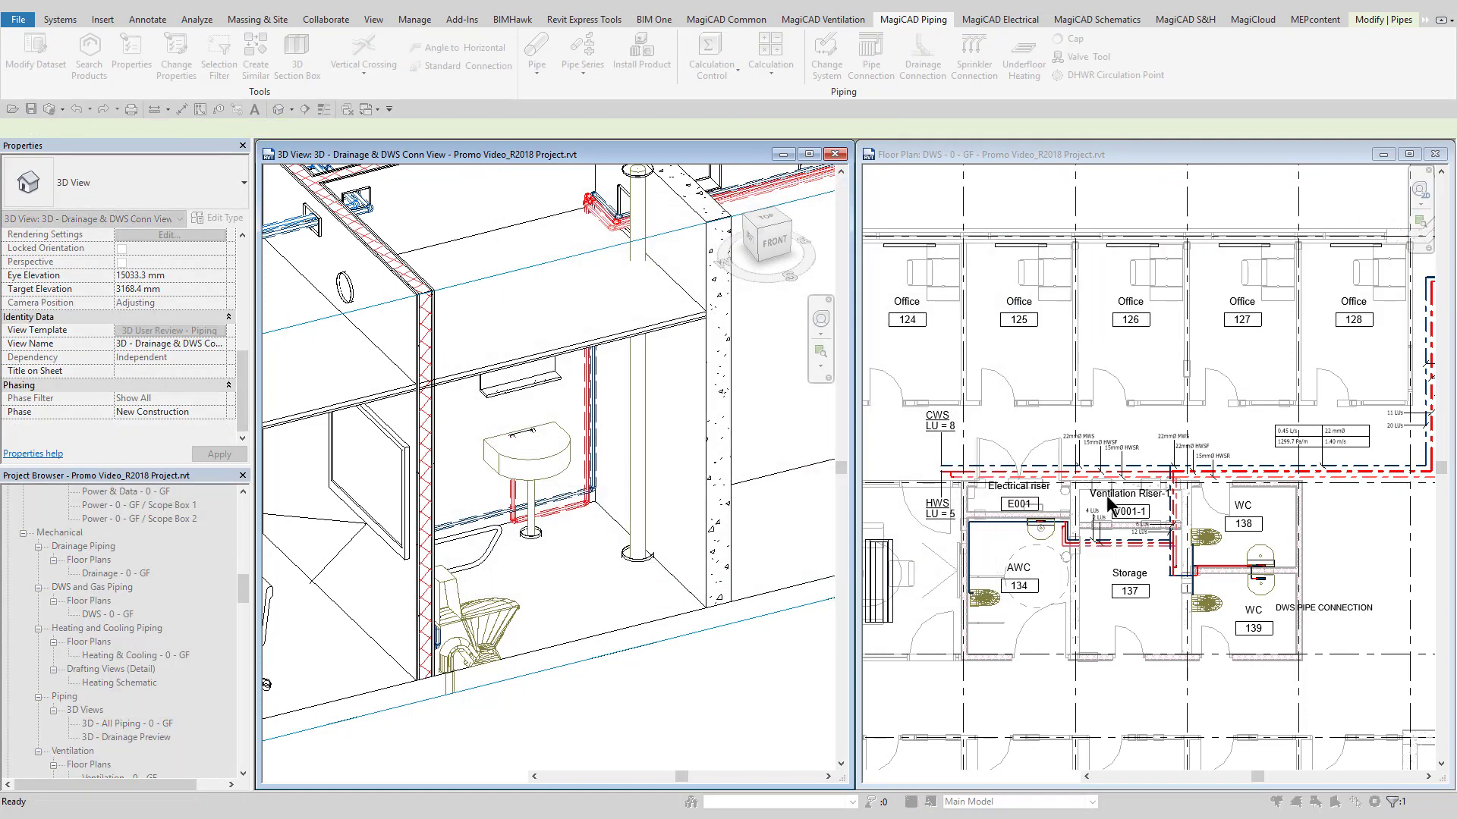
pyautogui.click(1169, 473)
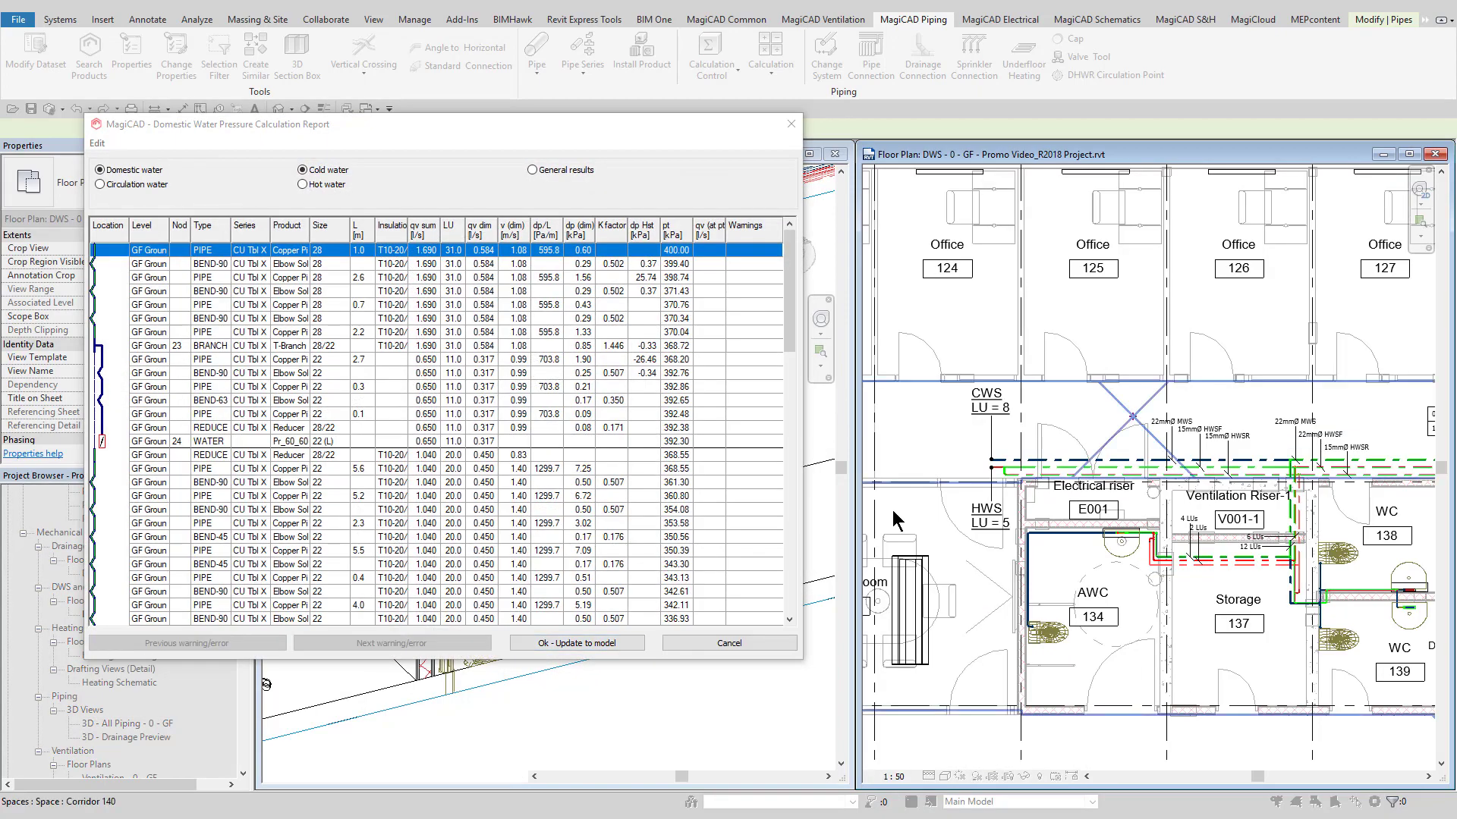
# Inspect the domestic water pipes and tags by Ventilation Riser-1 and WCs 138 and 139 in the DWS plan alongside the calculation report.
pyautogui.scroll(-5, 892, 510)
pyautogui.moveTo(892, 510); pyautogui.dragTo(902, 522, button='middle')
pyautogui.scroll(6, 994, 622)
pyautogui.moveTo(1333, 459); pyautogui.dragTo(1173, 524, button='middle')
pyautogui.scroll(3, 1163, 521)
pyautogui.moveTo(1265, 534); pyautogui.dragTo(1173, 524, button='middle')
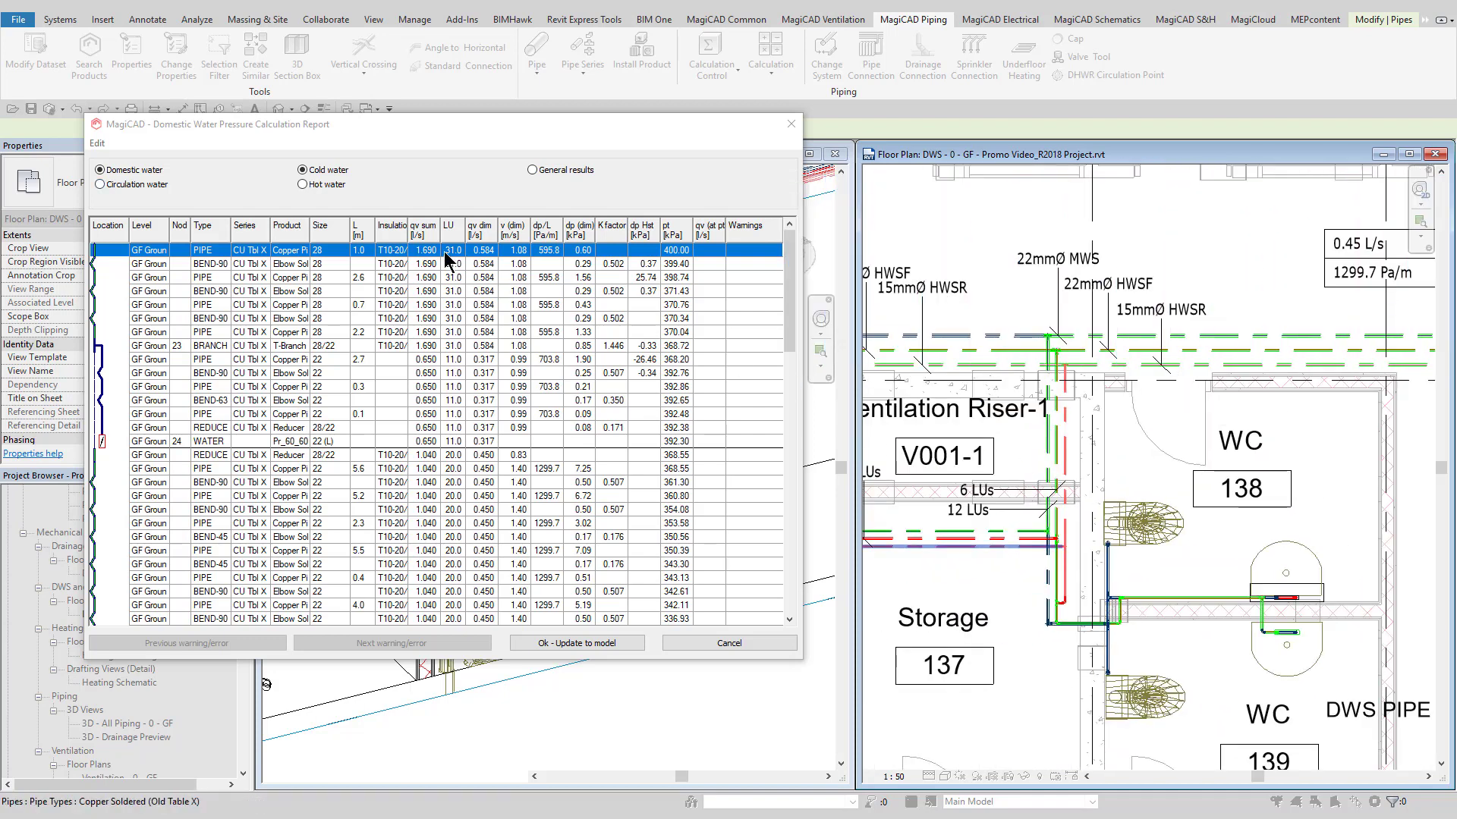
# Review the domestic hot water rows and the circulation water rows of the Domestic Water Pressure Calculation Report.
pyautogui.click(310, 186)
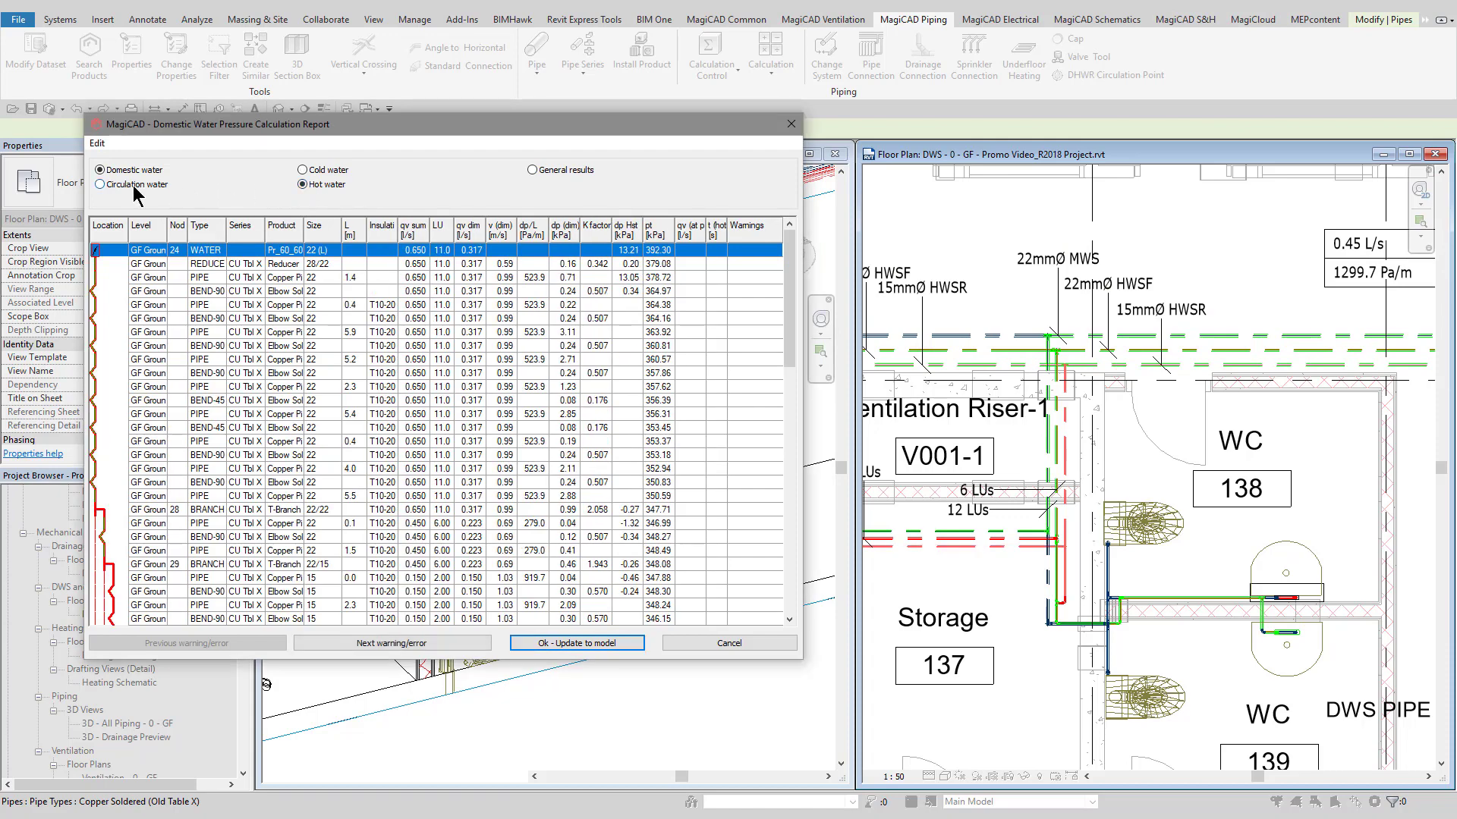
pyautogui.click(134, 186)
pyautogui.scroll(-7, 288, 423)
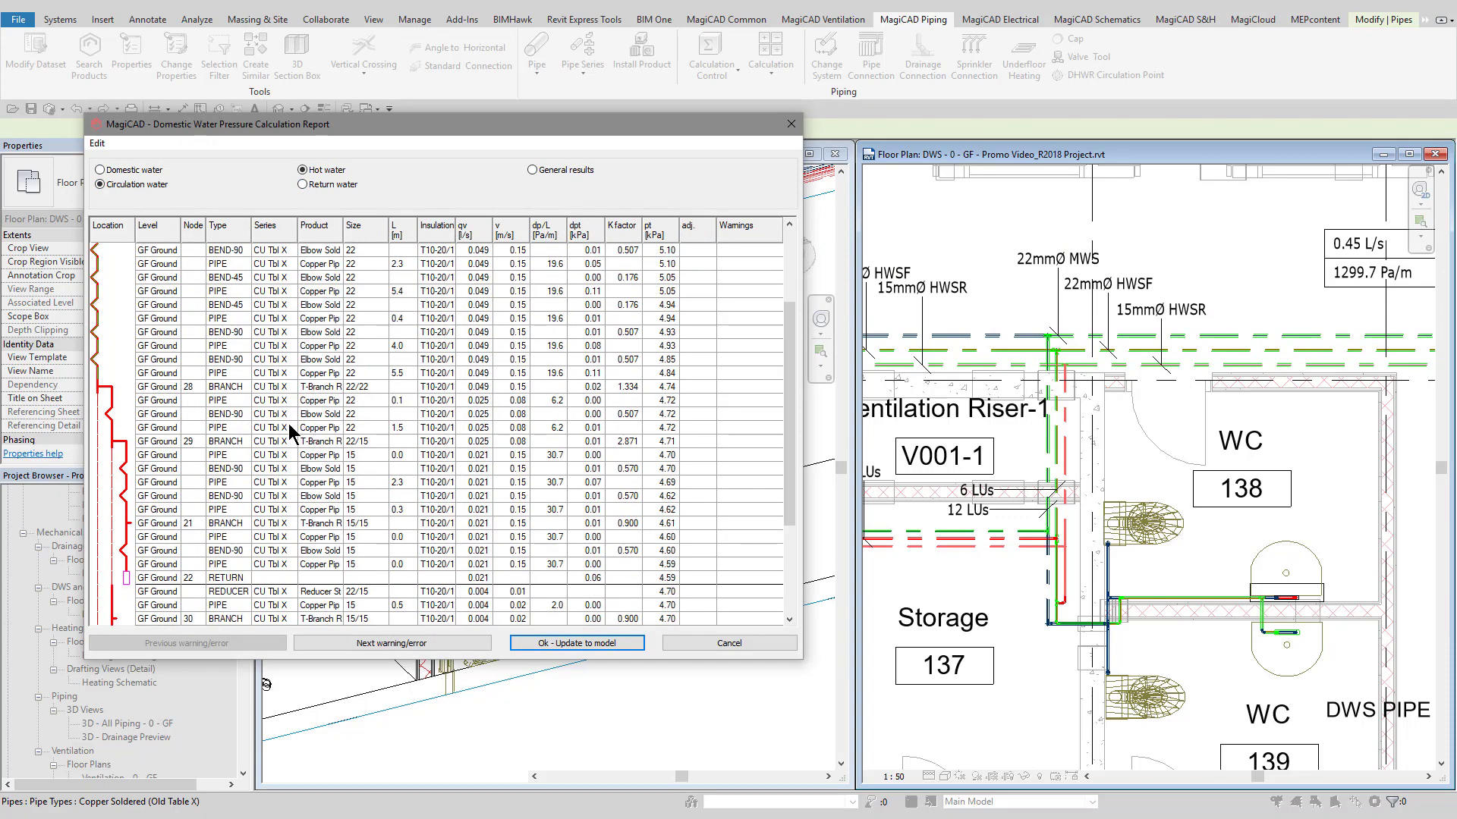
pyautogui.scroll(7, 288, 423)
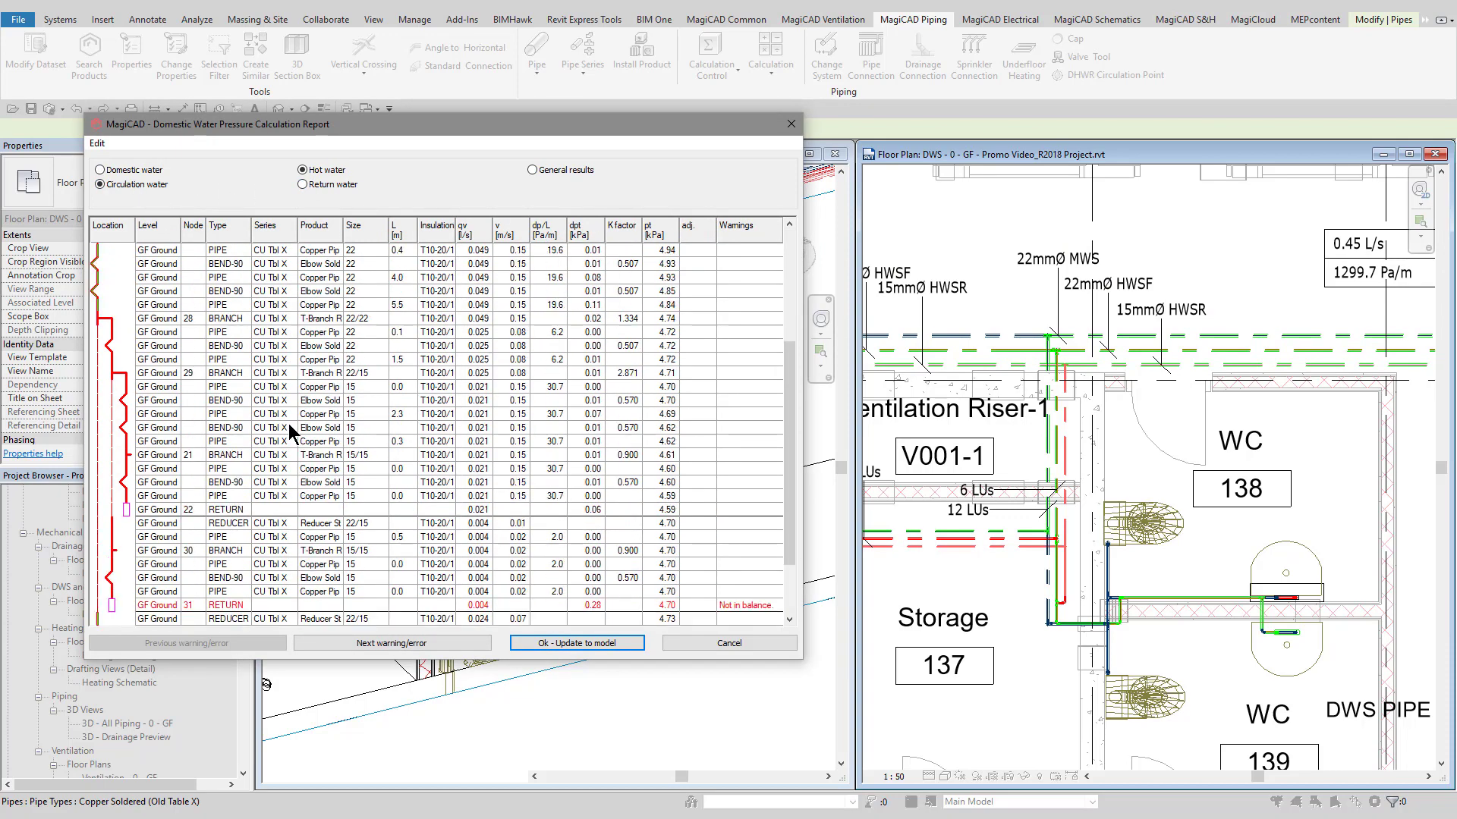
# Limit the domestic cold water report to the route serving the water point at node 5, and update the model with the results.
pyautogui.click(119, 174)
pyautogui.scroll(-5, 273, 486)
pyautogui.scroll(-3, 275, 493)
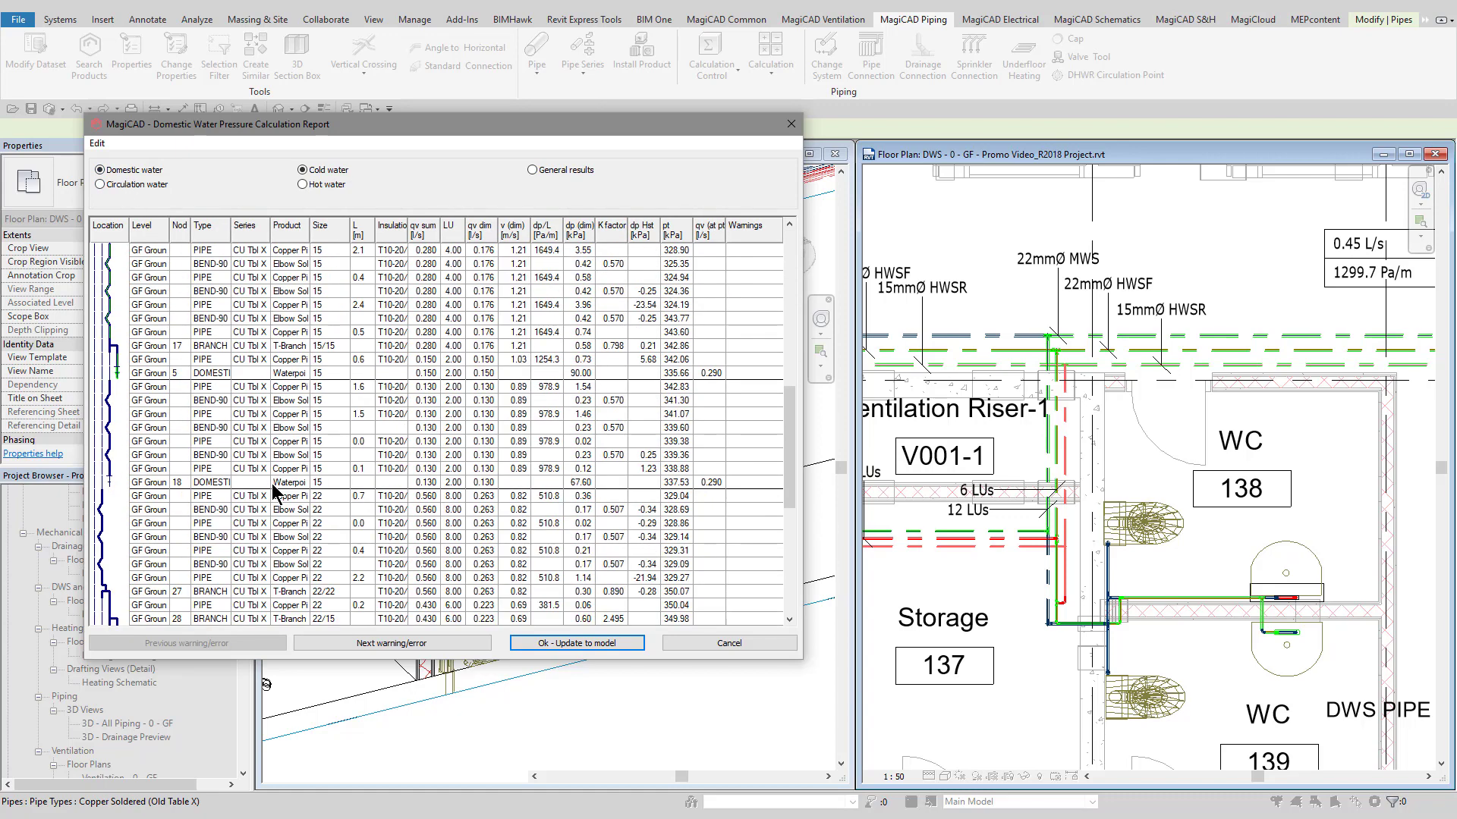
pyautogui.rightClick(174, 370)
pyautogui.click(227, 401)
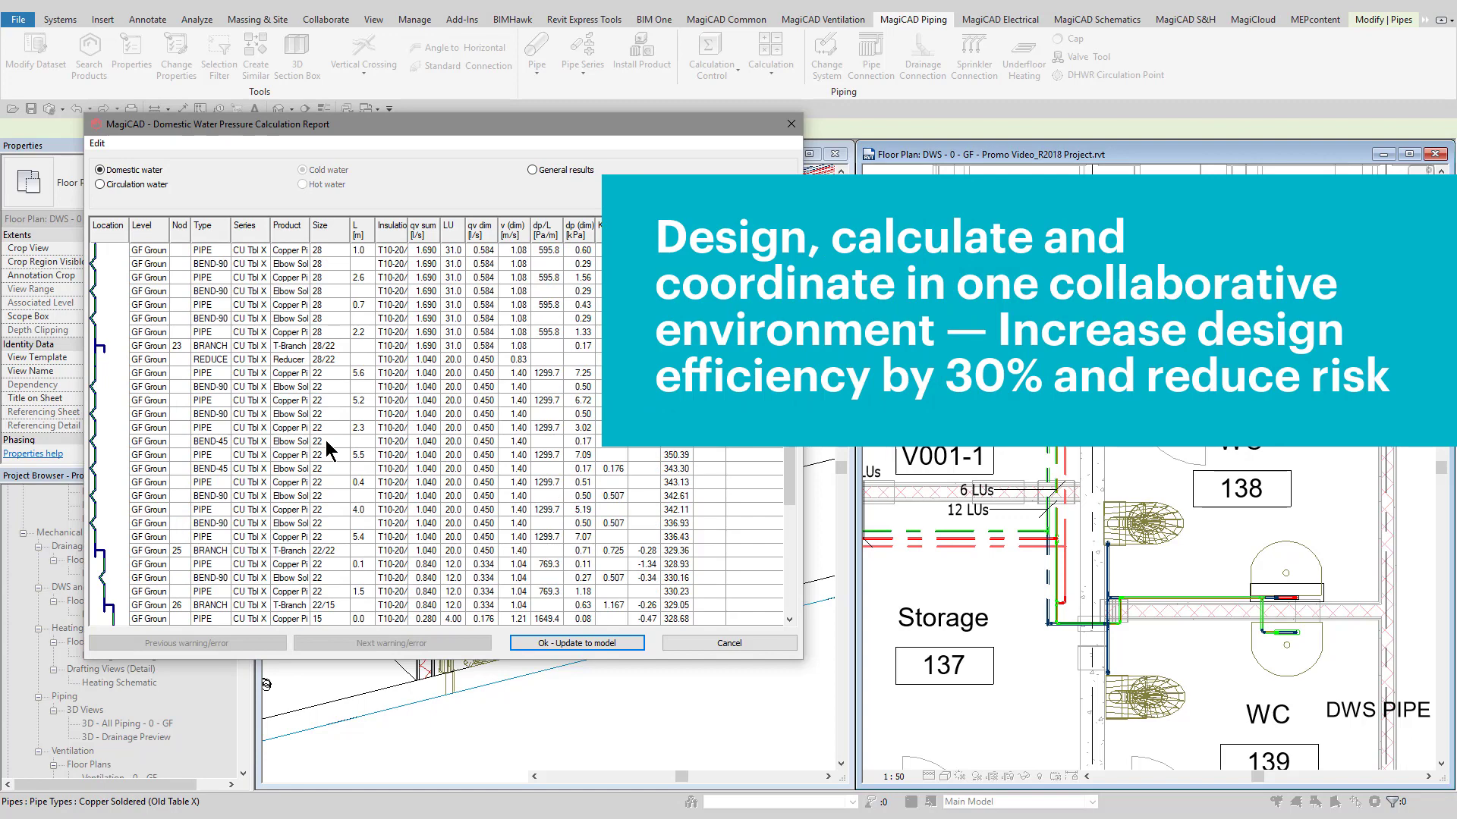
pyautogui.click(578, 642)
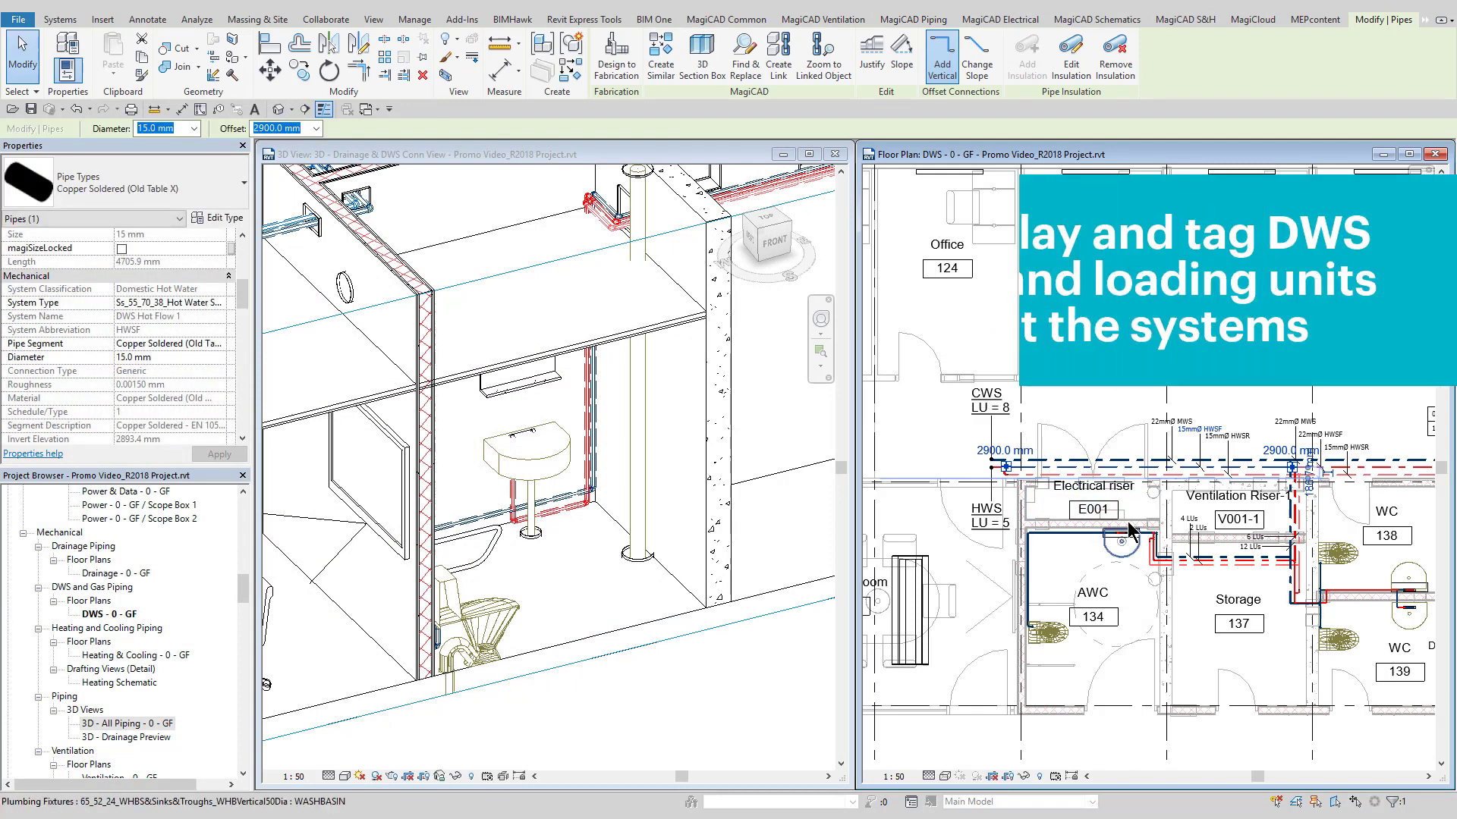
# Clear the pipe selection and inspect the pipe size and loading unit tags around Ventilation Riser-1 in the DWS plan.
pyautogui.press('Escape')
pyautogui.scroll(1, 1211, 538)
pyautogui.moveTo(1210, 538); pyautogui.dragTo(1129, 530, button='middle')
pyautogui.scroll(5, 1128, 531)
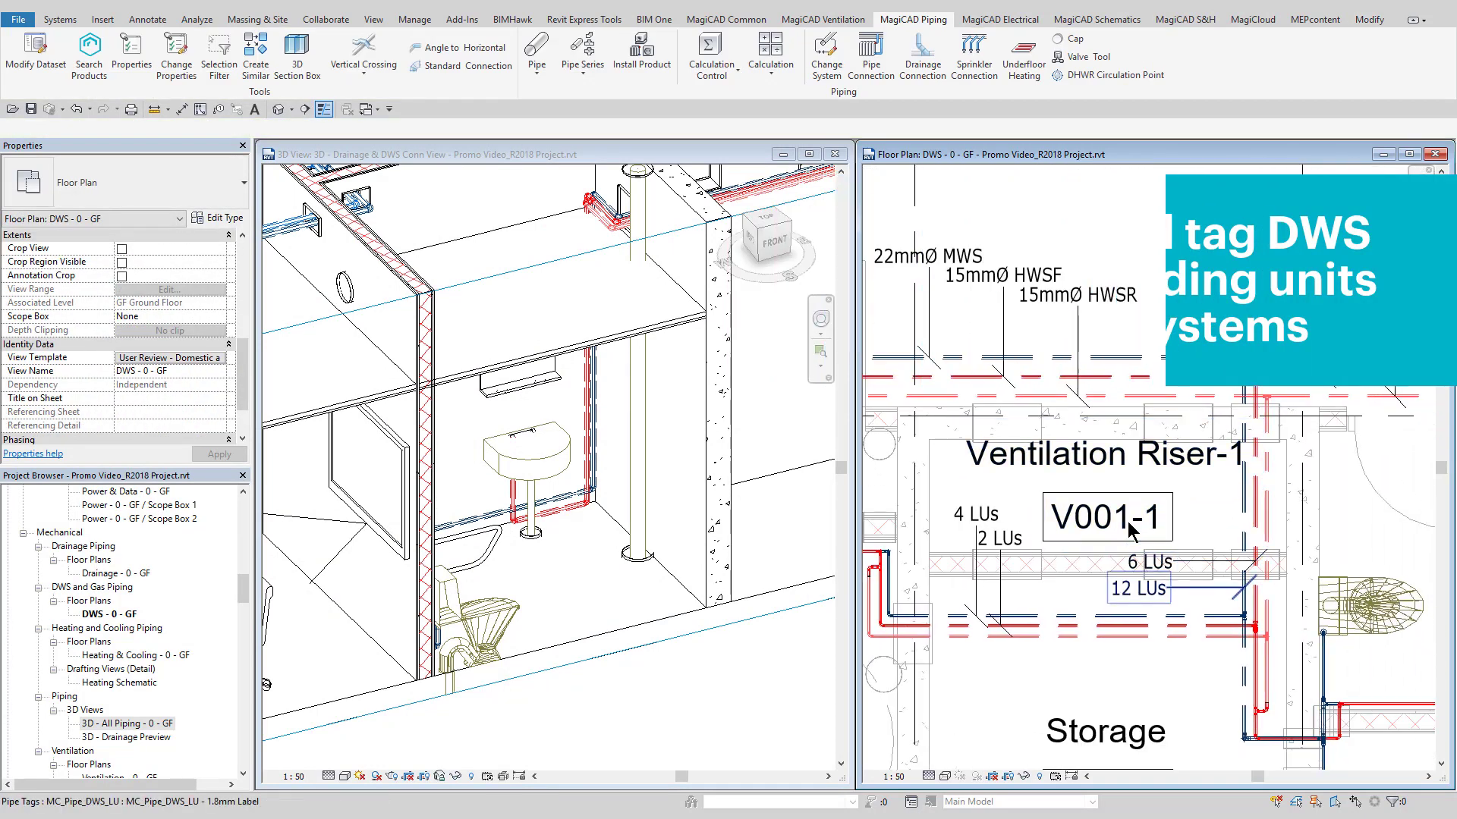
pyautogui.moveTo(1128, 531); pyautogui.dragTo(771, 496, button='middle')
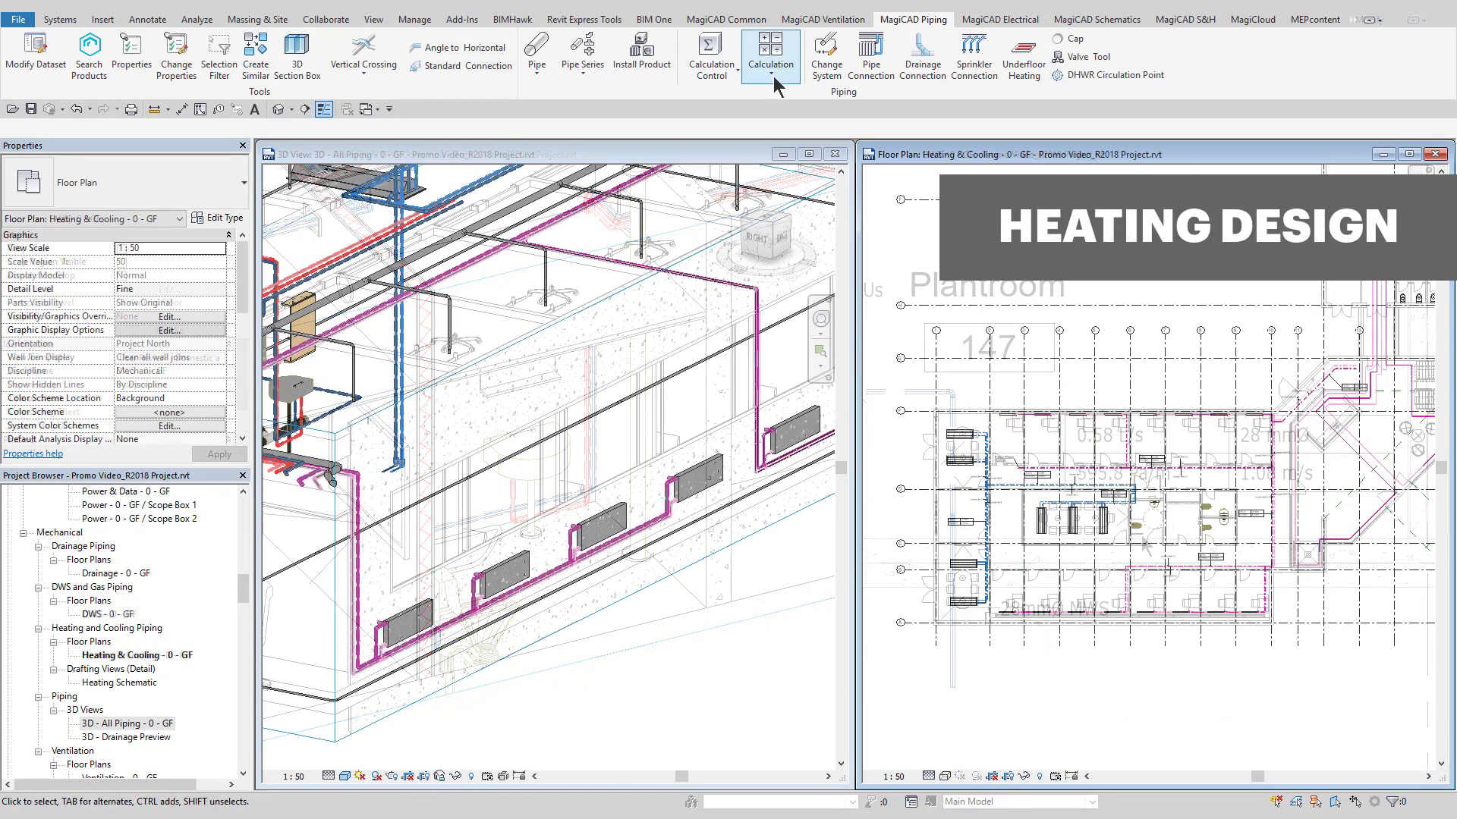
# Run hydronic network sizing on the heating pipe network from a pipe in the Heating & Cooling plan.
pyautogui.click(772, 72)
pyautogui.click(790, 114)
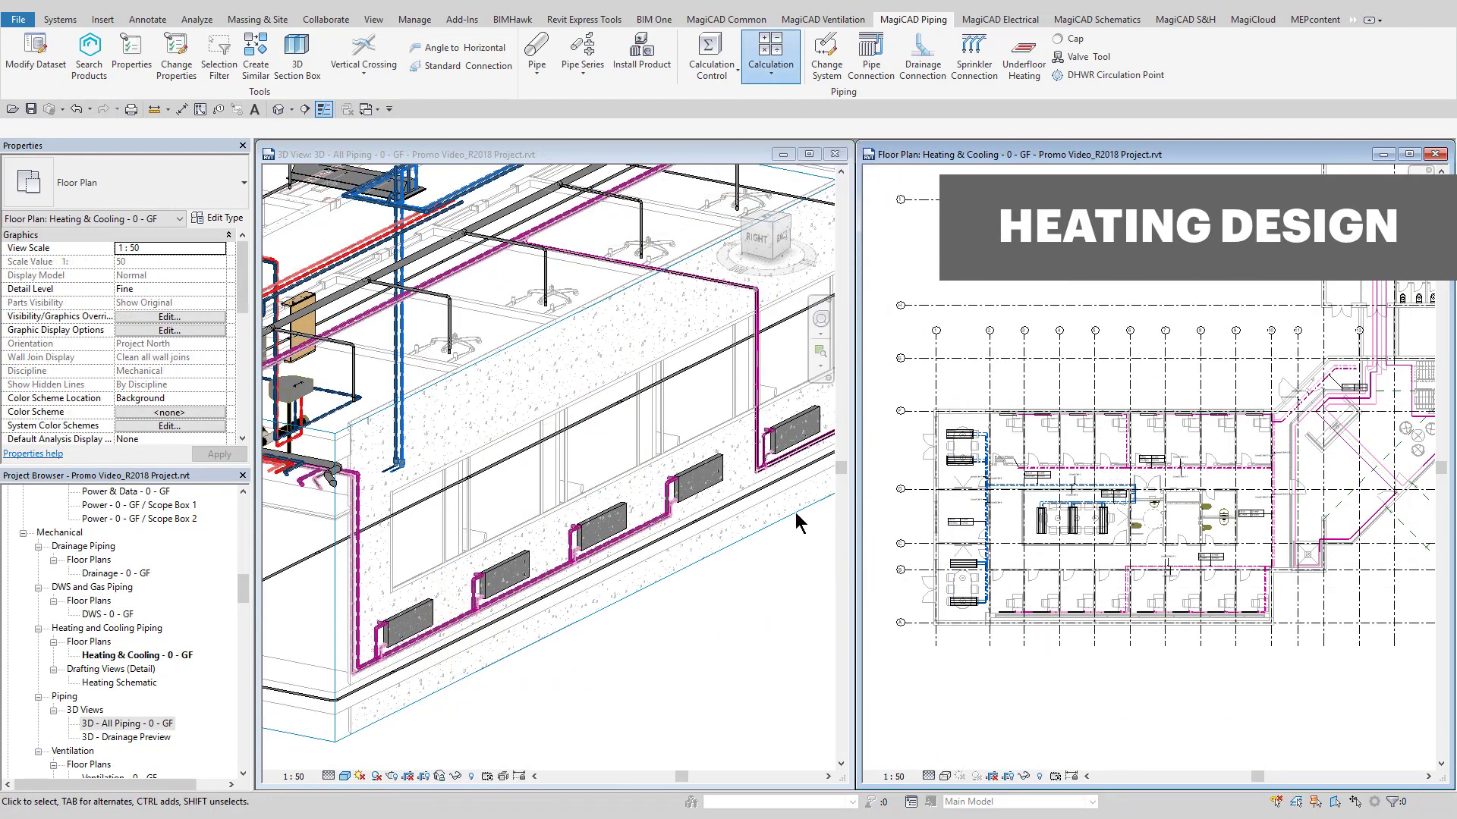
pyautogui.click(794, 513)
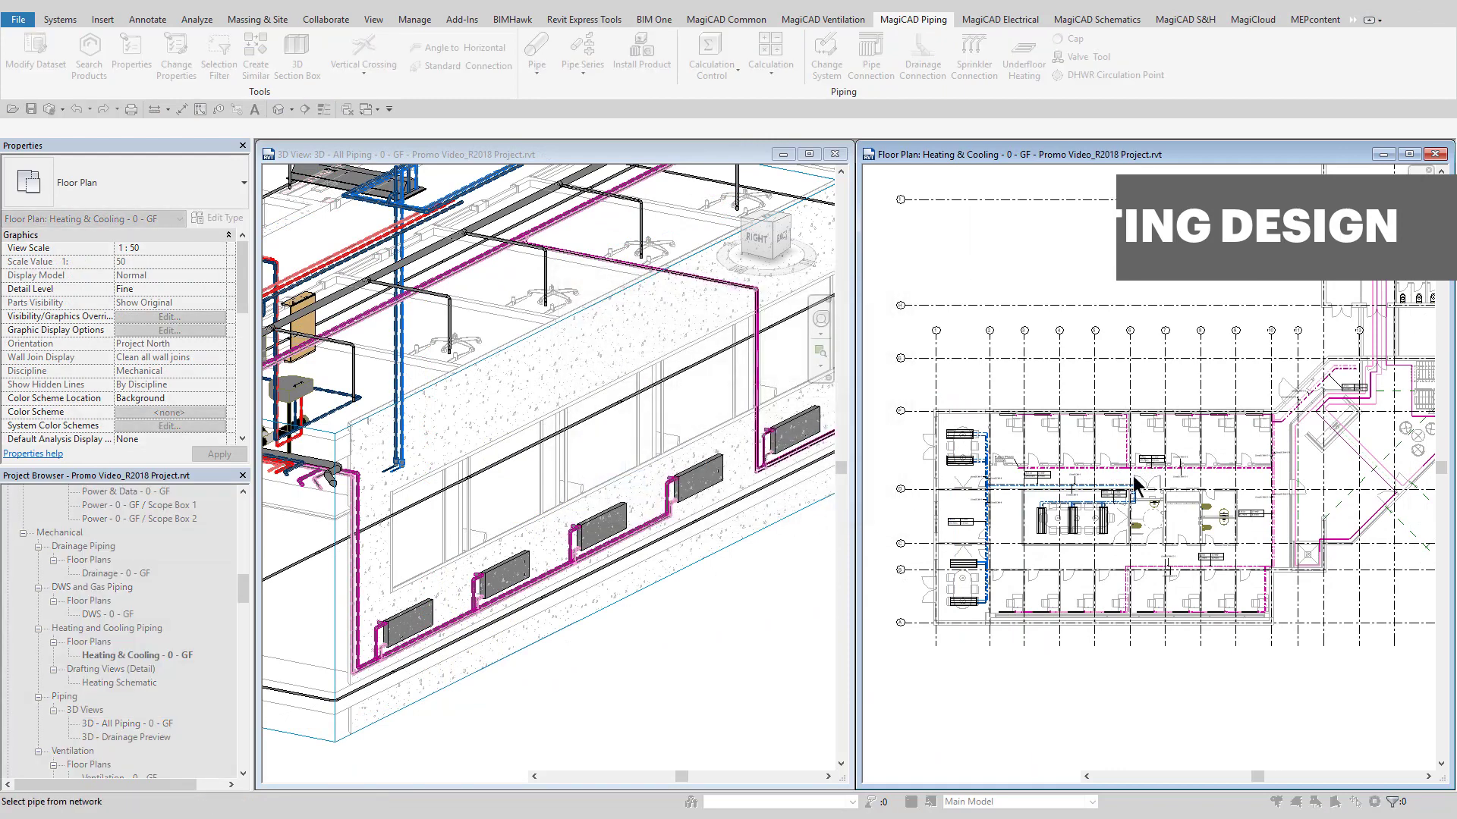
pyautogui.scroll(5, 1145, 471)
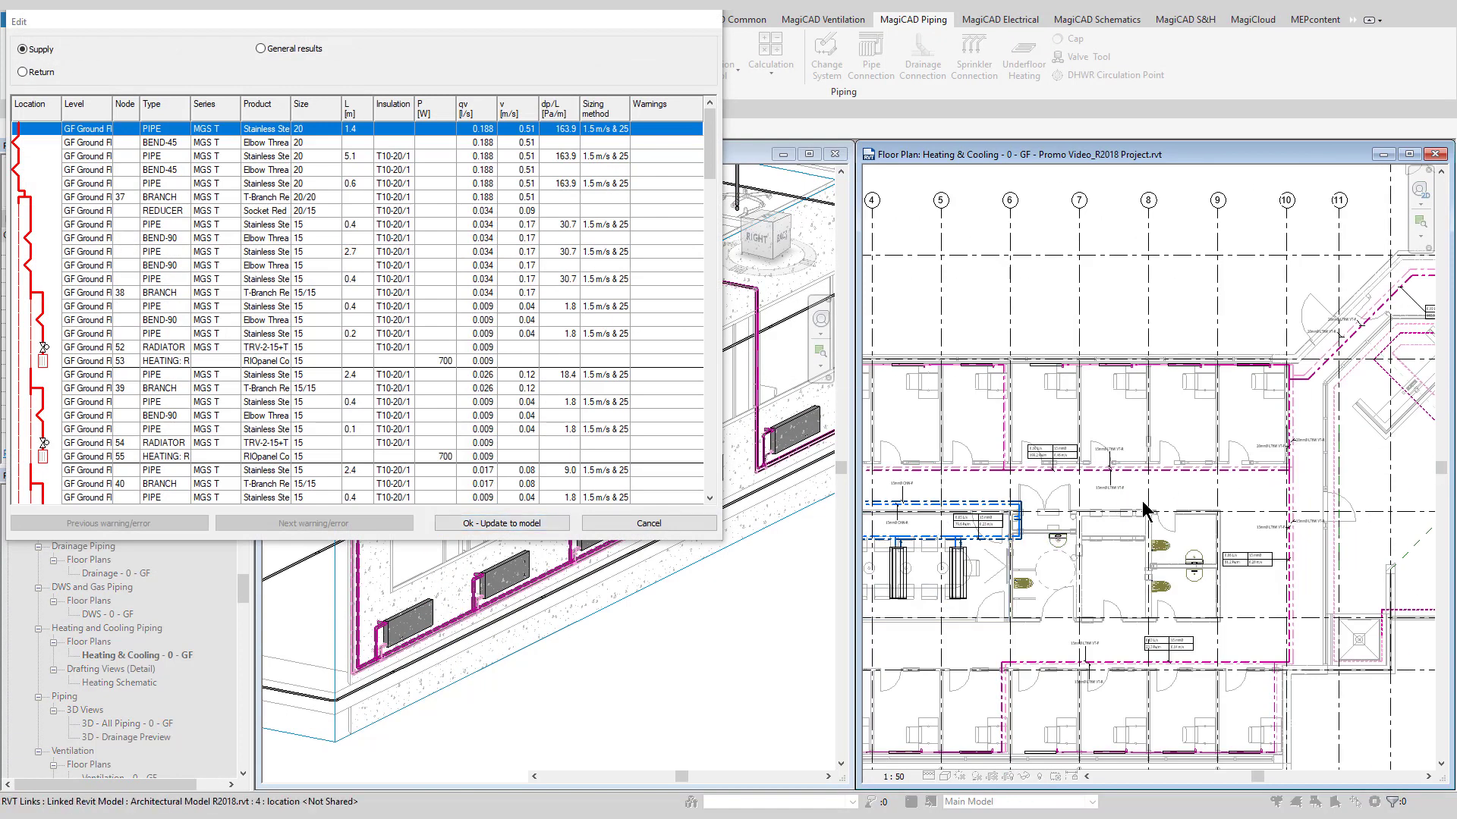
# Review the return and supply rows of the Hydronic Network Sizing Report, and update the model with the sizes.
pyautogui.click(23, 71)
pyautogui.moveTo(182, 9); pyautogui.dragTo(347, 106)
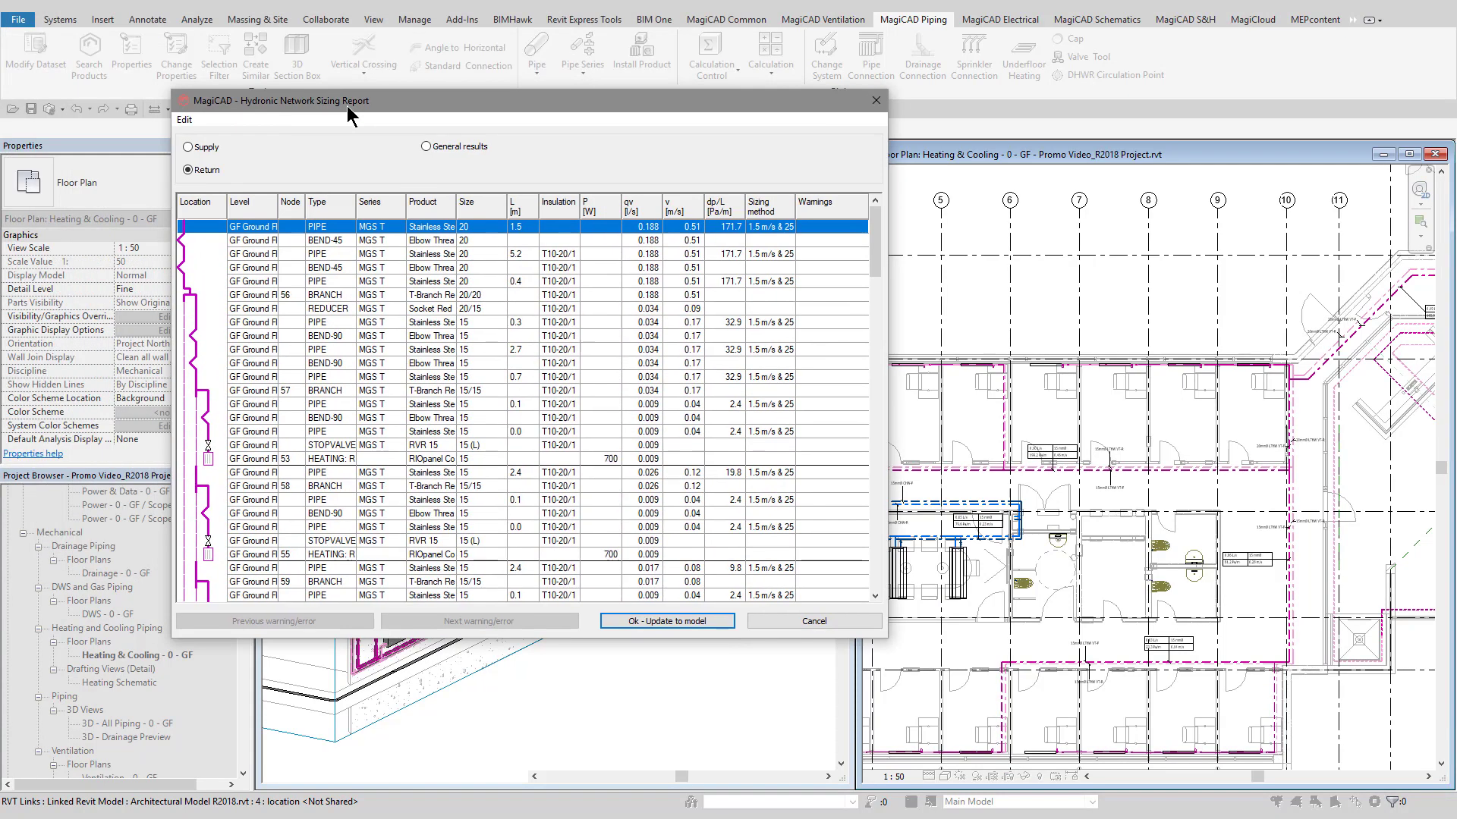
pyautogui.scroll(-6, 414, 293)
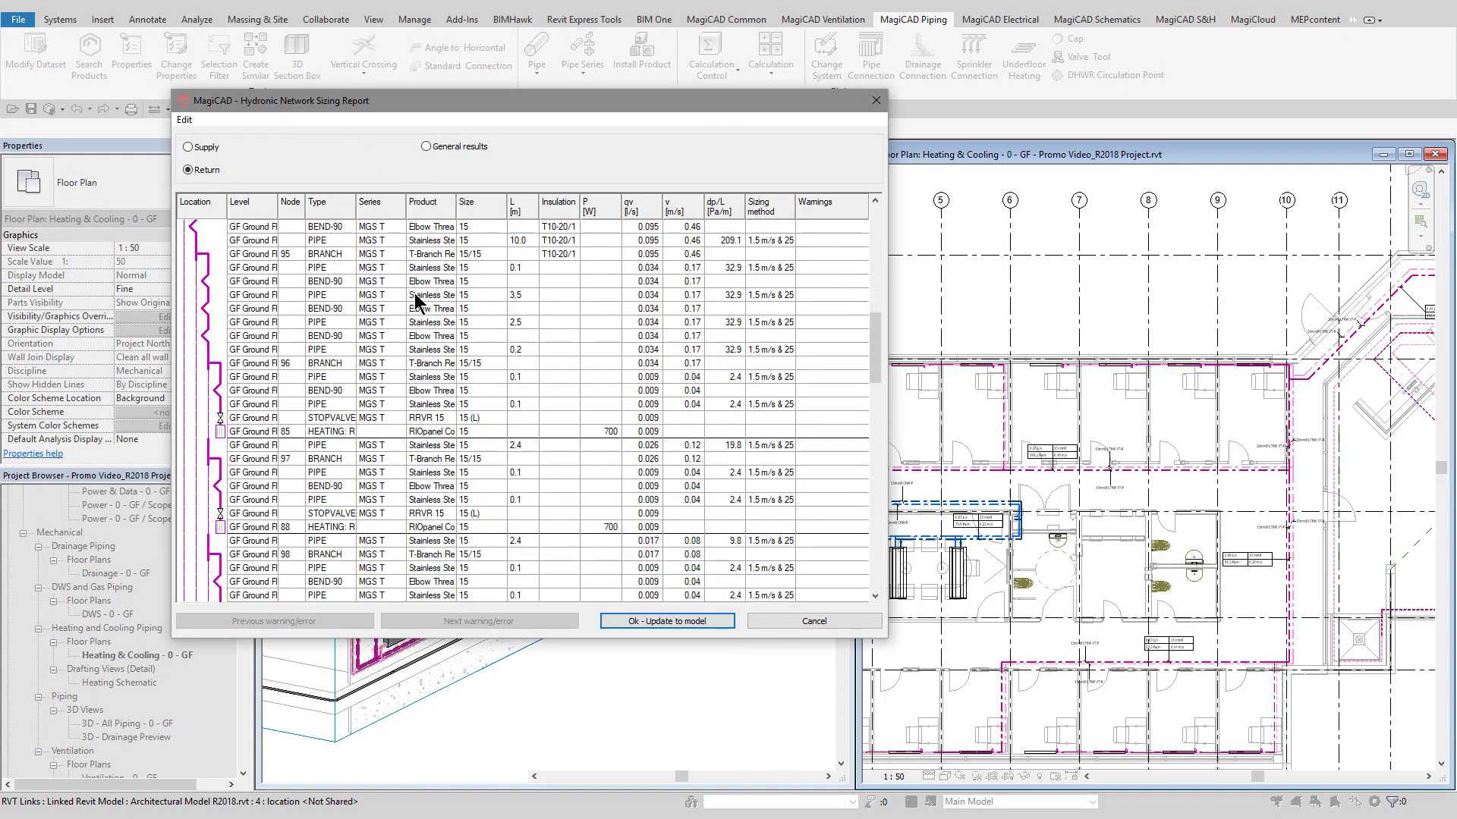
pyautogui.scroll(6, 414, 293)
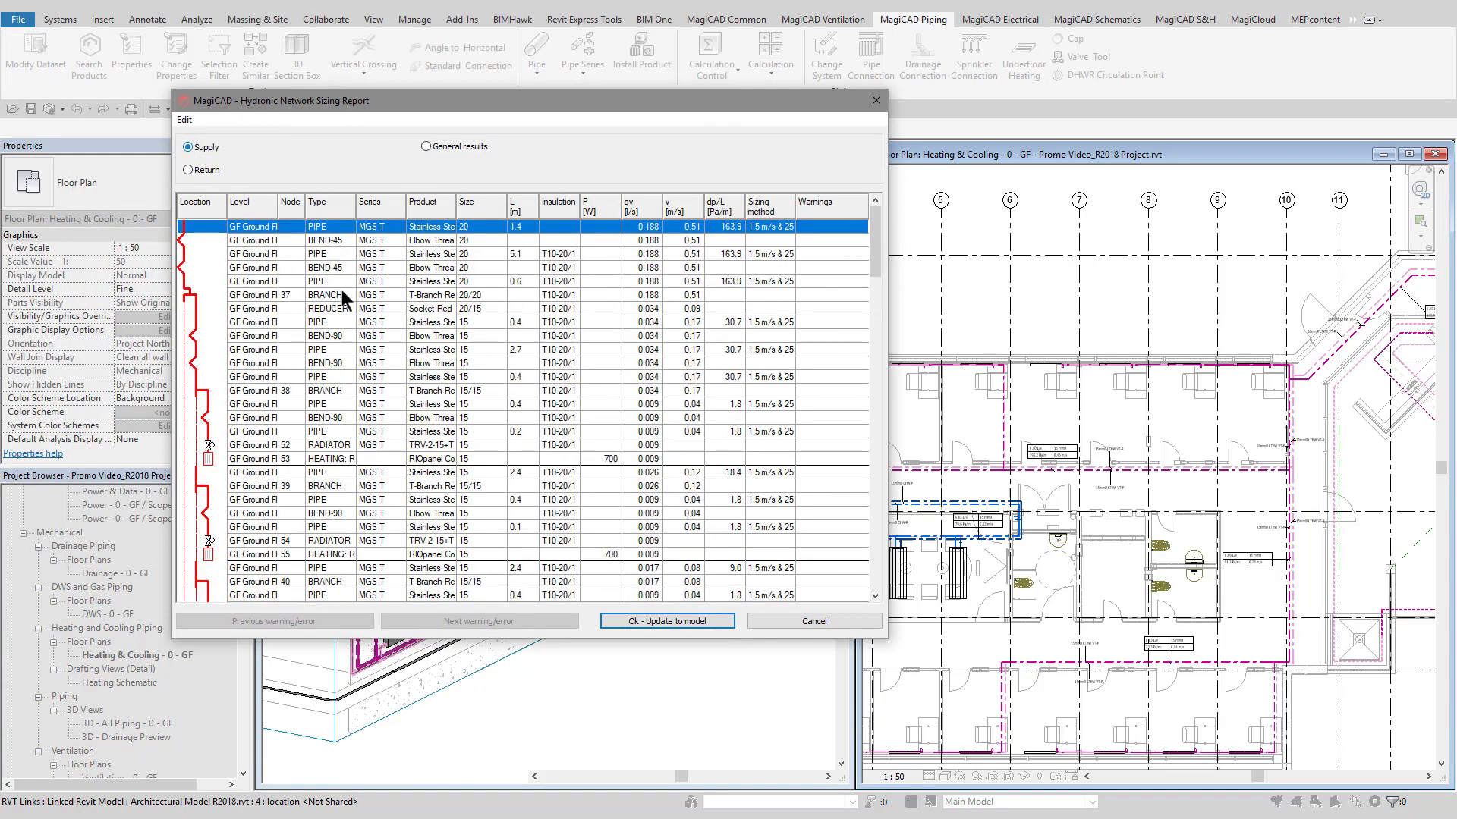
pyautogui.click(668, 618)
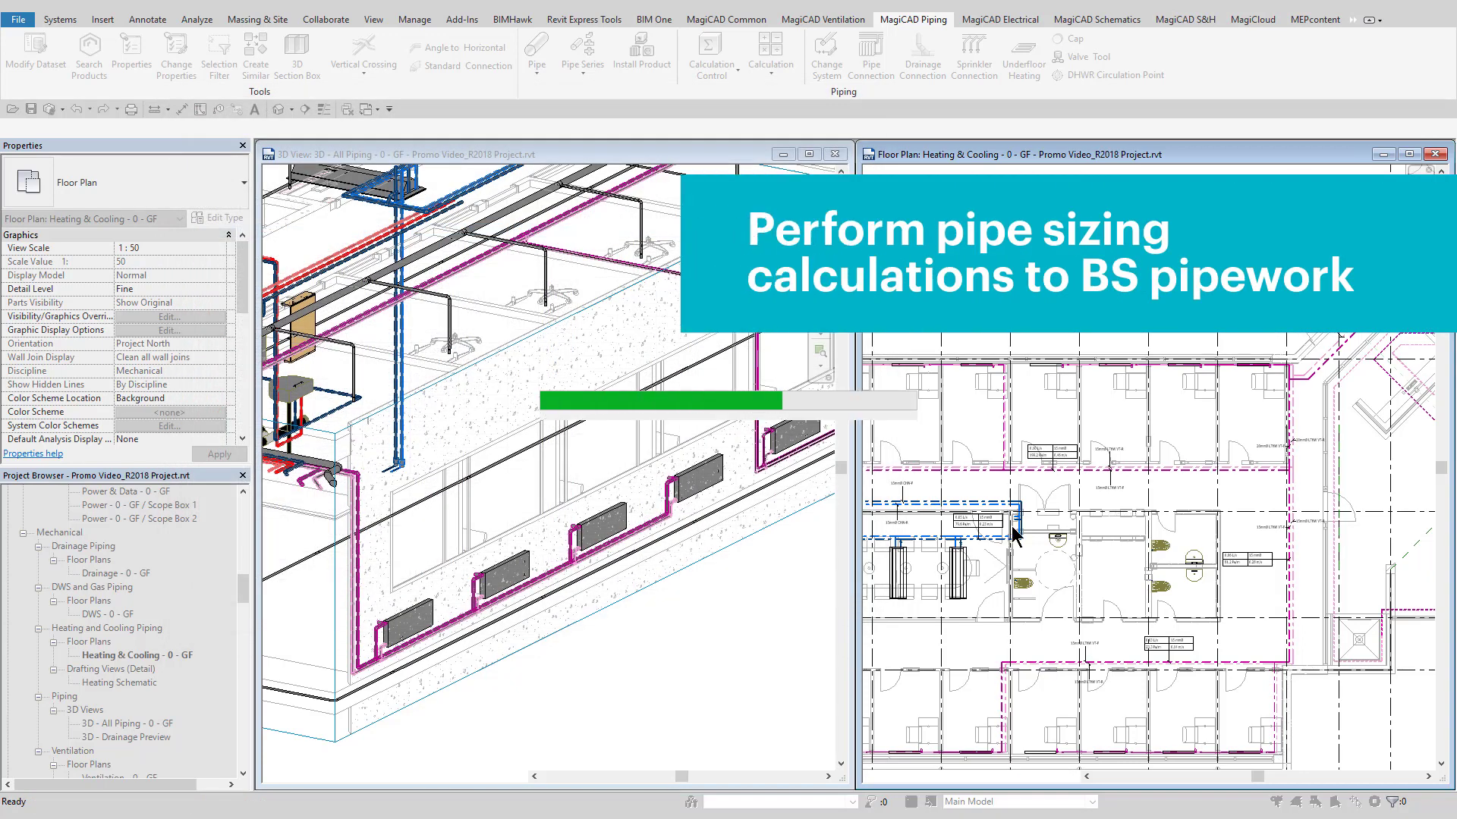
# Balance the heating network from the corridor pipe using the Network range, Maximum Balancing Limits, balancing to minimum pressure and the highlighted index route.
pyautogui.click(1009, 468)
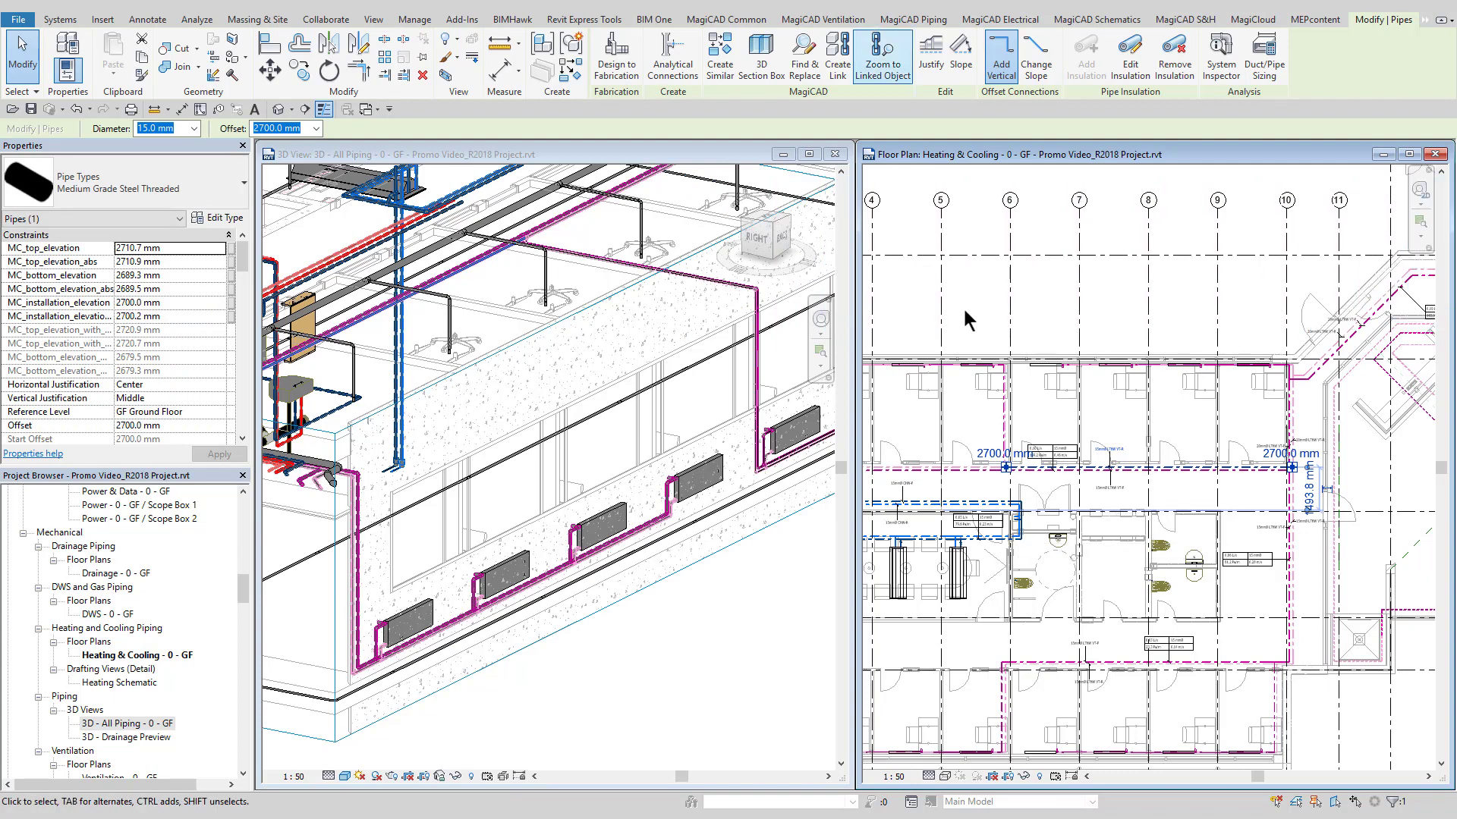
pyautogui.click(913, 19)
pyautogui.click(787, 71)
pyautogui.click(769, 126)
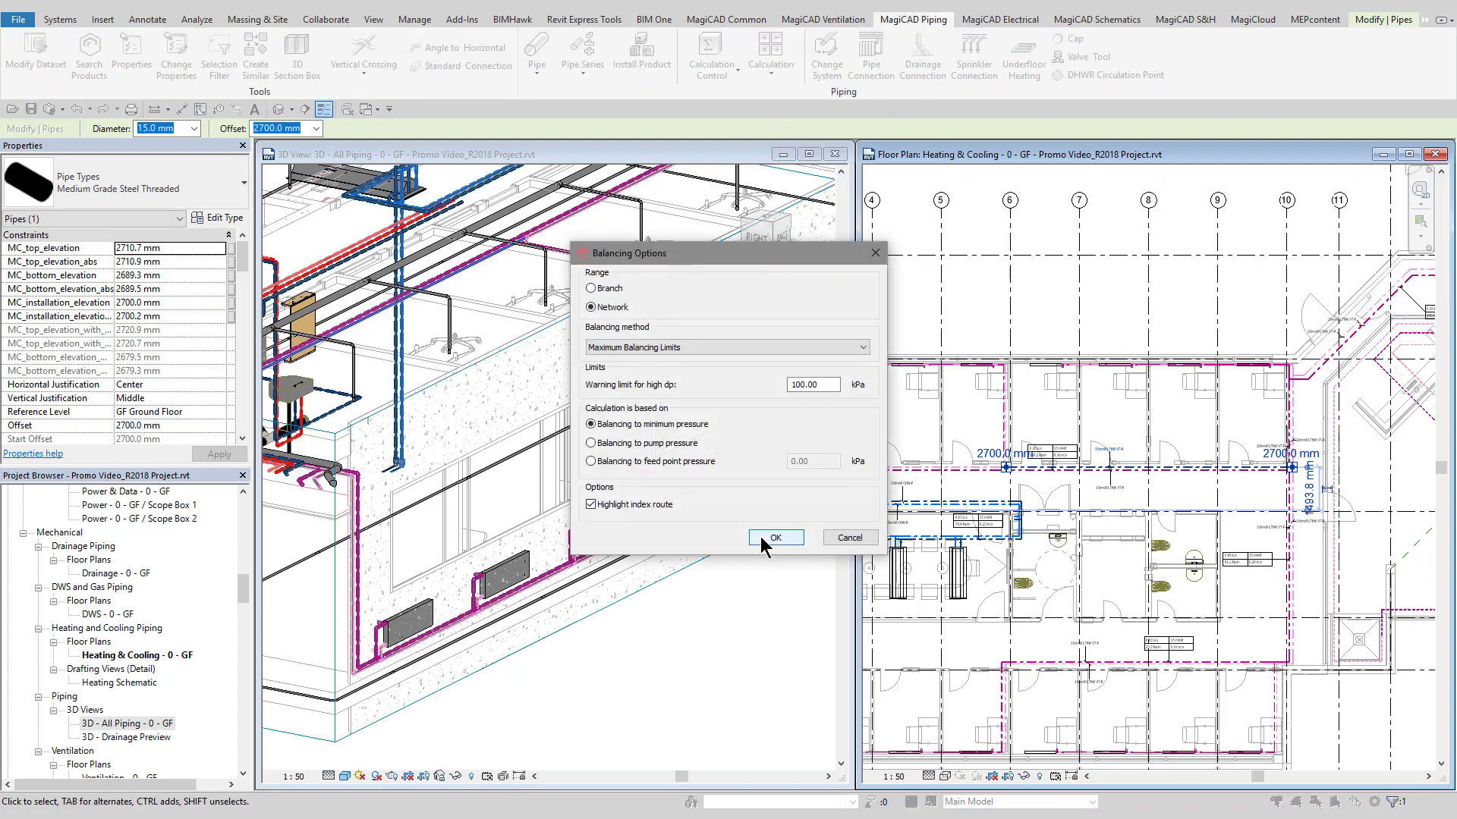
pyautogui.click(763, 539)
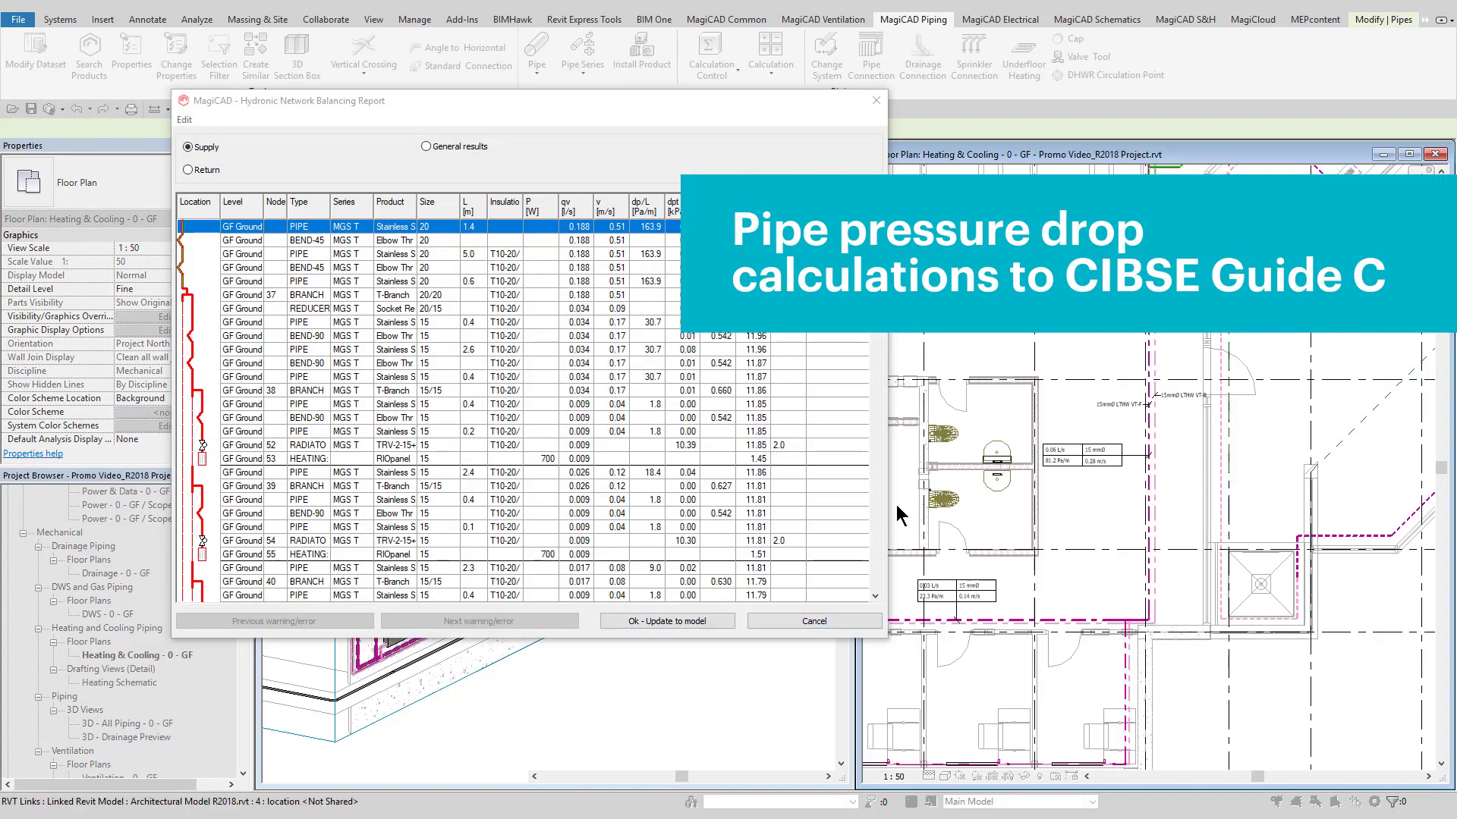
# Move the Hydronic Network Balancing Report aside and inspect the heating pipes and radiators in the plan and 3D views.
pyautogui.scroll(-2, 897, 505)
pyautogui.moveTo(903, 513)
pyautogui.mouseDown(button='middle')
pyautogui.moveTo(968, 734)
pyautogui.moveTo(907, 516)
pyautogui.mouseUp(button='middle')
pyautogui.scroll(5, 895, 503)
pyautogui.scroll(-5, 896, 504)
pyautogui.moveTo(511, 109); pyautogui.dragTo(976, 212)
pyautogui.scroll(-3, 449, 470)
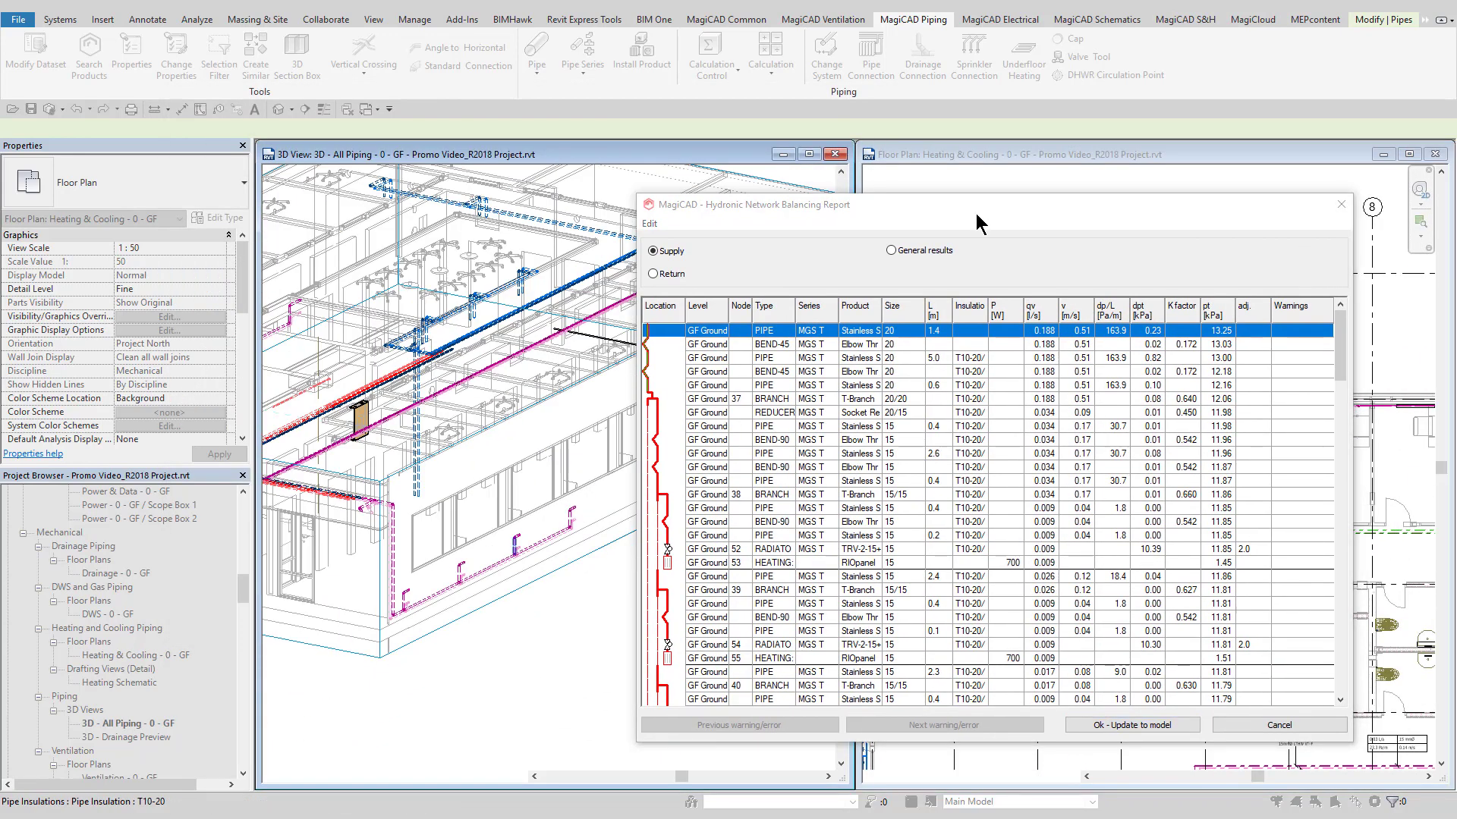
pyautogui.scroll(2, 449, 470)
pyautogui.moveTo(449, 470); pyautogui.dragTo(444, 418, button='middle')
pyautogui.scroll(-2, 449, 471)
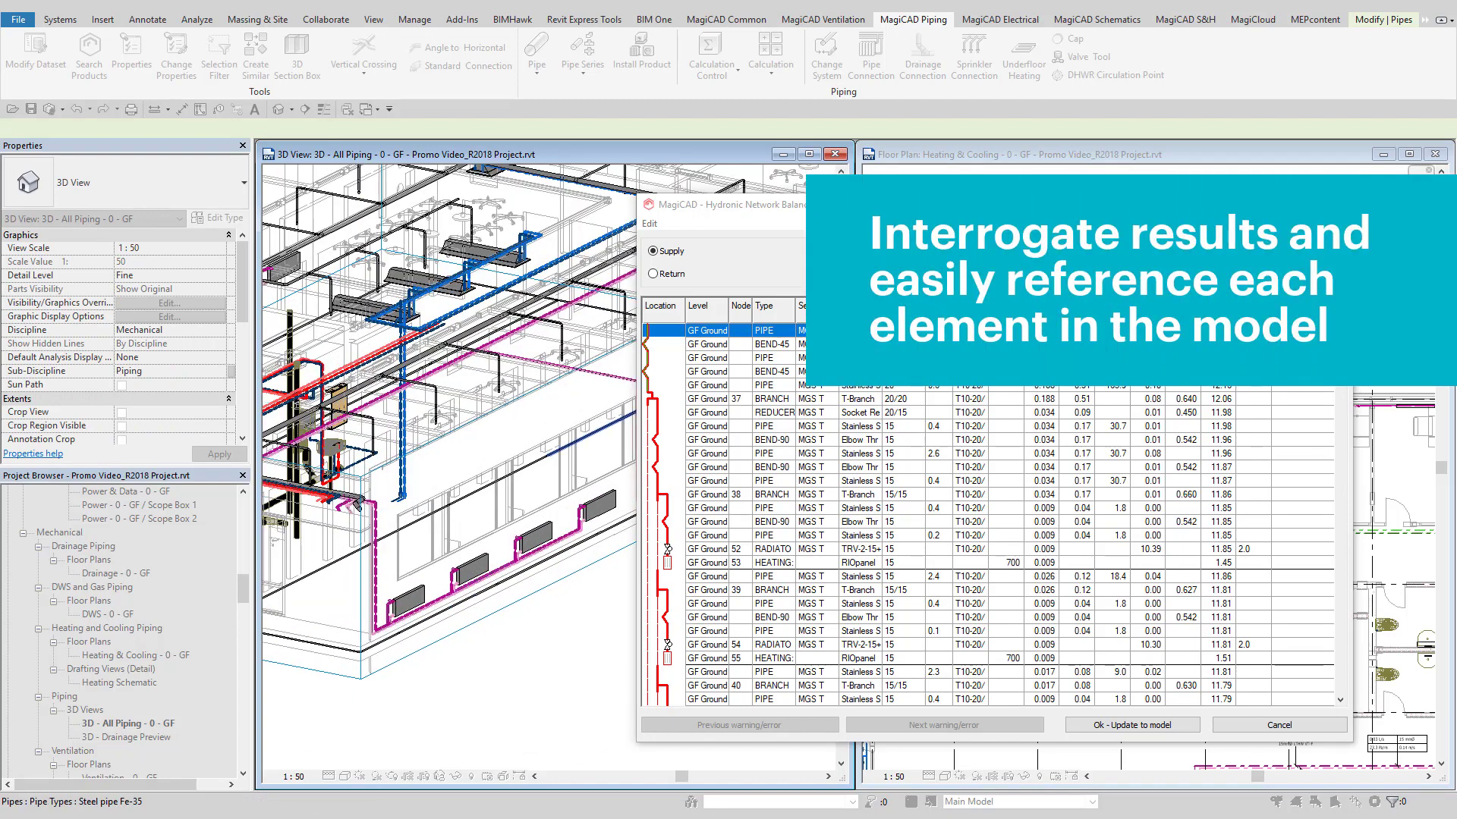
# Review the return rows of the Hydronic Network Balancing Report from the main pipe through the radiator branches.
pyautogui.click(668, 275)
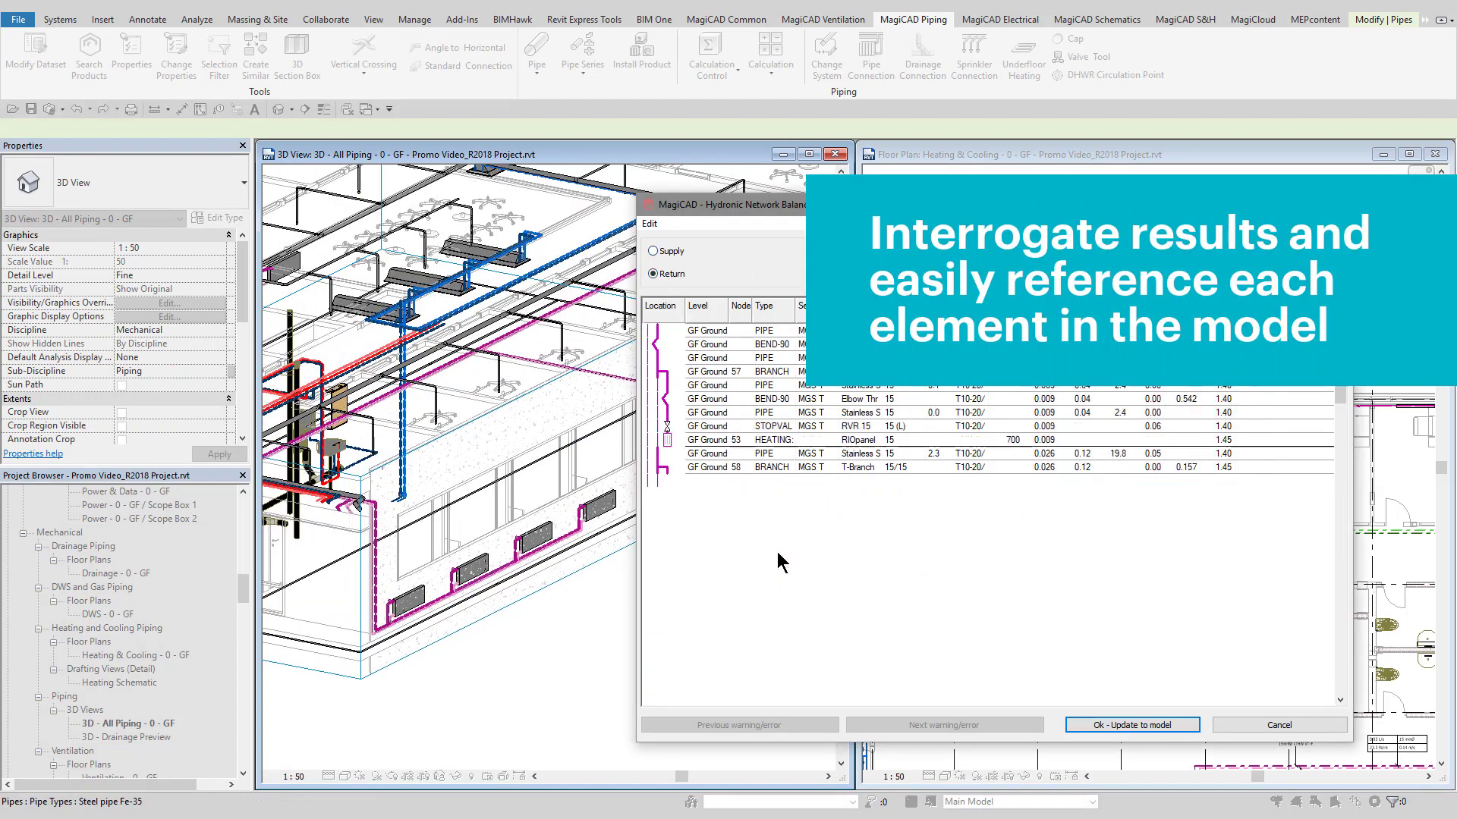
pyautogui.scroll(-10, 777, 577)
pyautogui.scroll(-10, 777, 602)
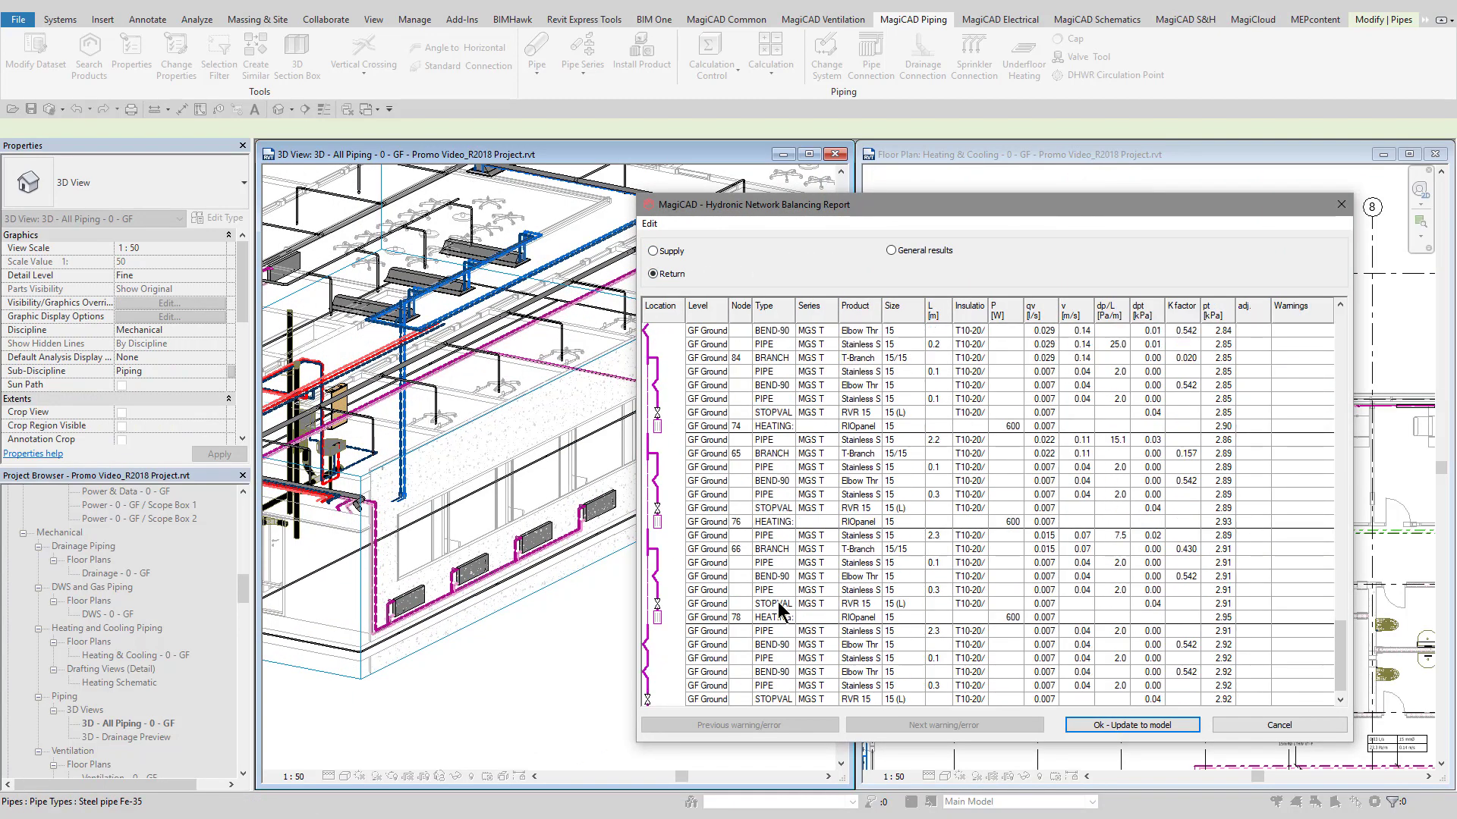
pyautogui.scroll(9, 743, 598)
pyautogui.scroll(10, 738, 598)
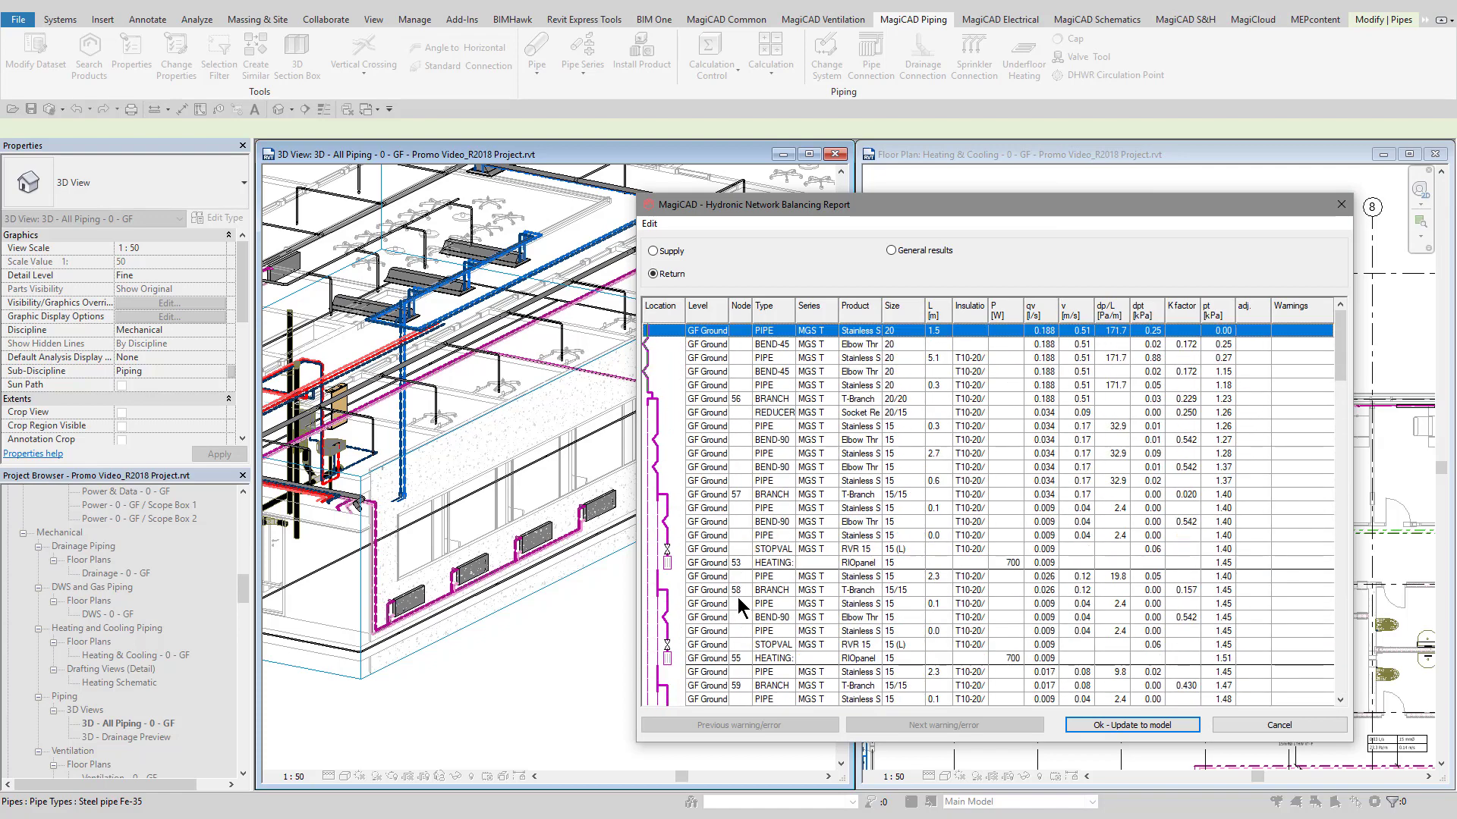
# Update the model with the heating balancing results, and inspect the corridor heating pipe tags in the Heating & Cooling plan.
pyautogui.click(1087, 721)
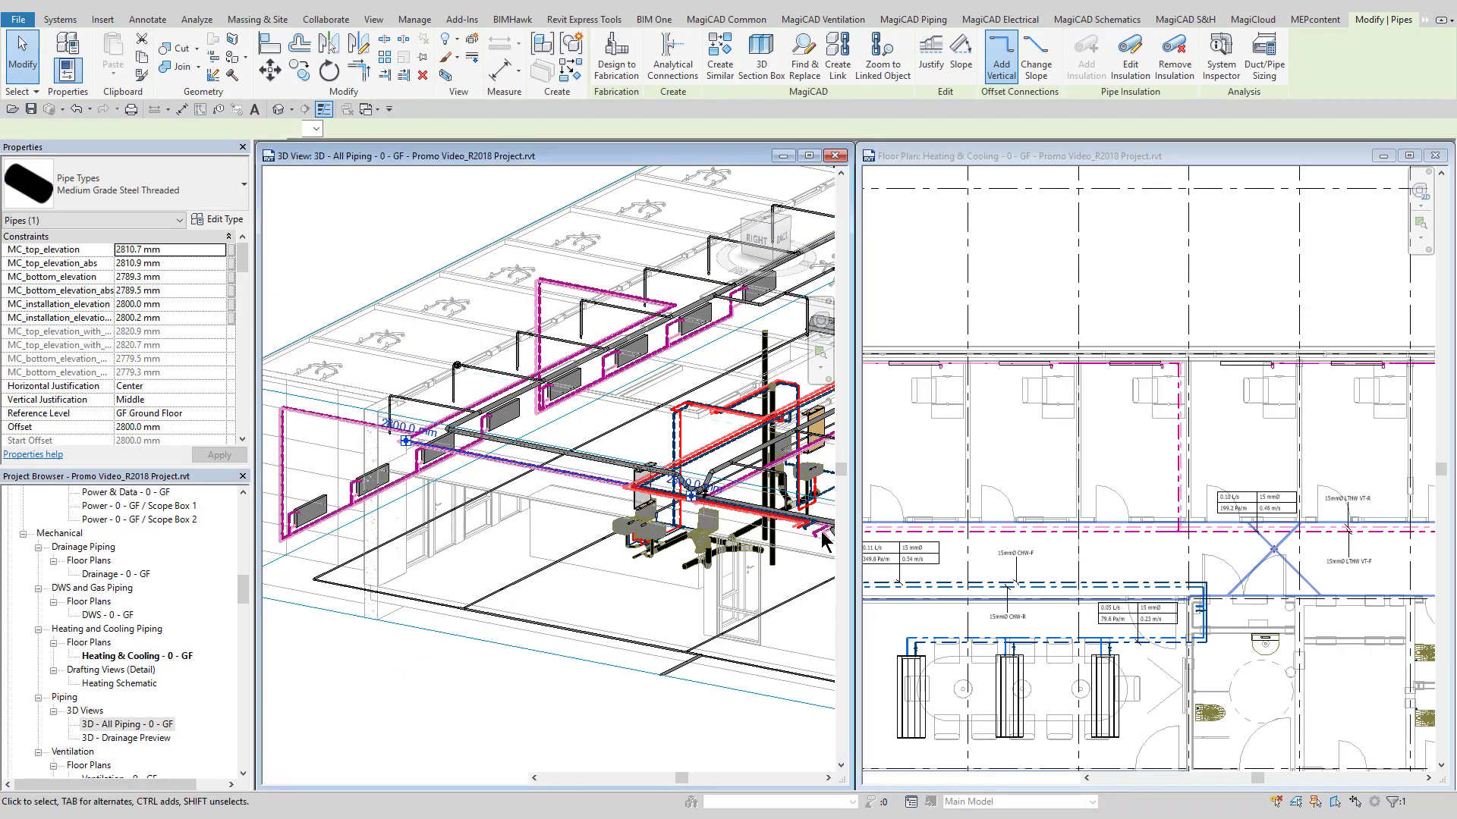
pyautogui.click(1213, 524)
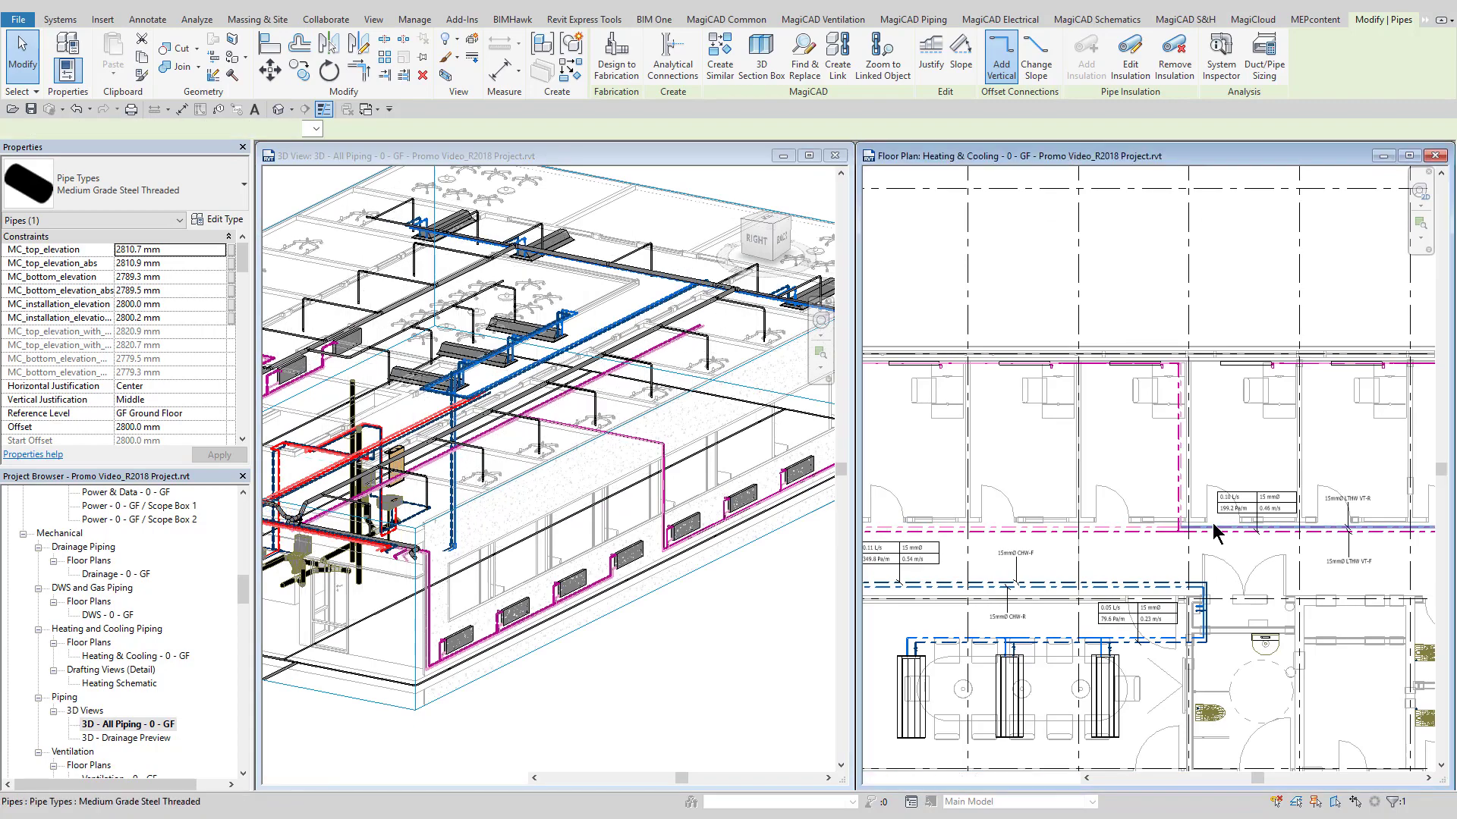
pyautogui.scroll(4, 1213, 524)
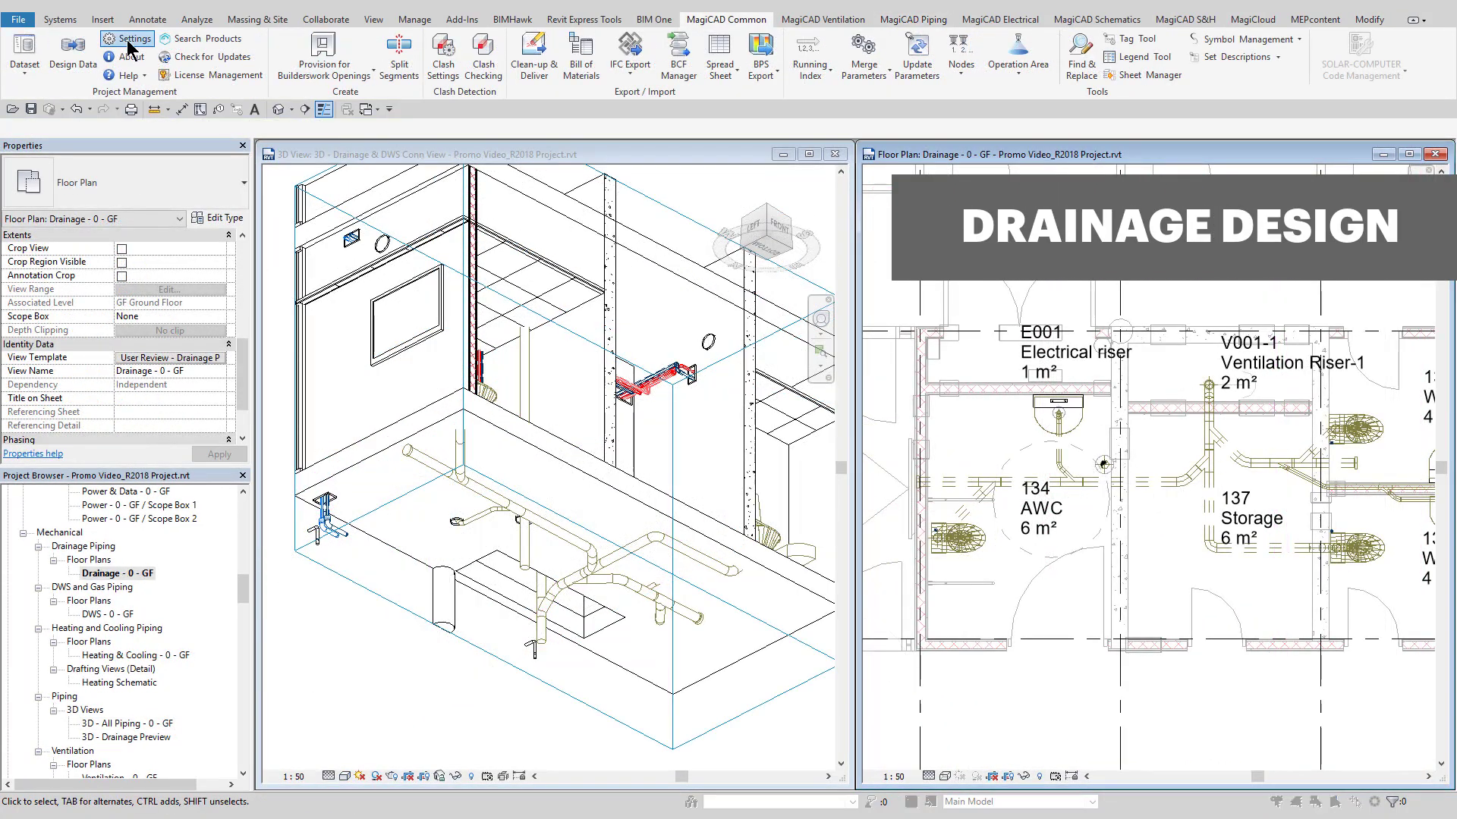
# Set the calculation standard for flow in the drainage systems to EN 12056 System III in the MagiCAD project settings.
pyautogui.click(131, 39)
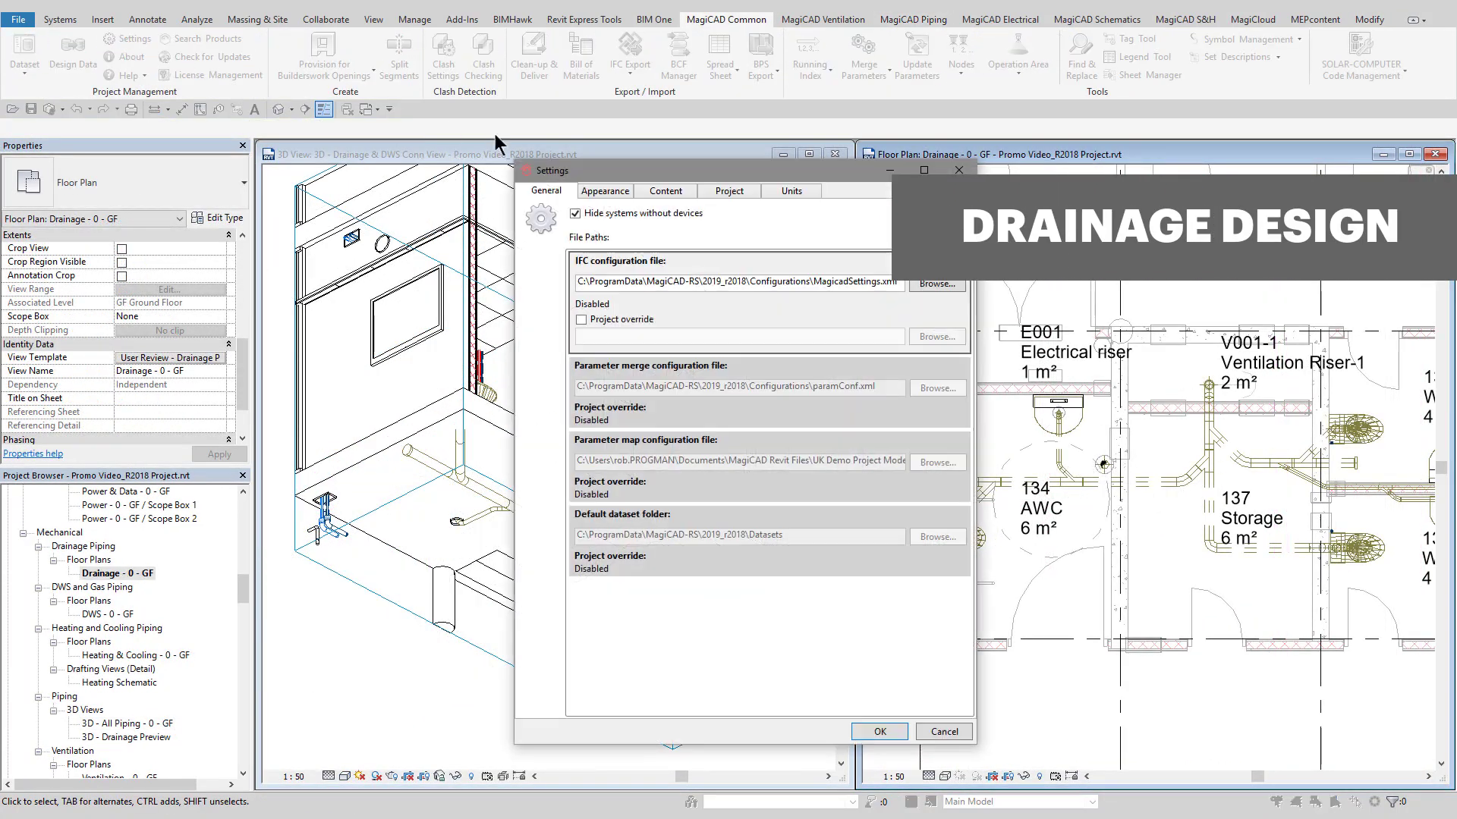
pyautogui.click(725, 191)
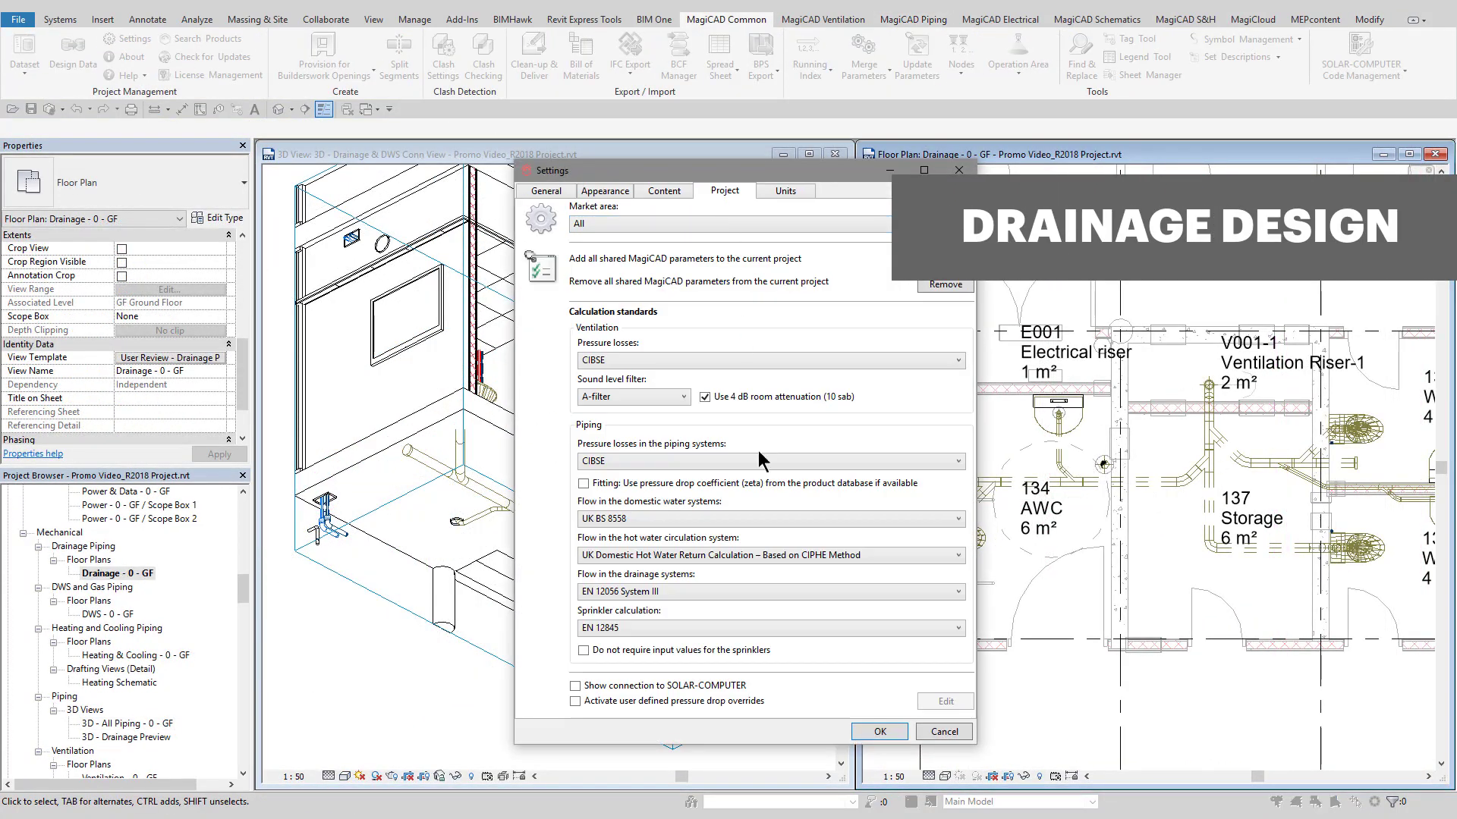
pyautogui.click(750, 591)
pyautogui.click(662, 649)
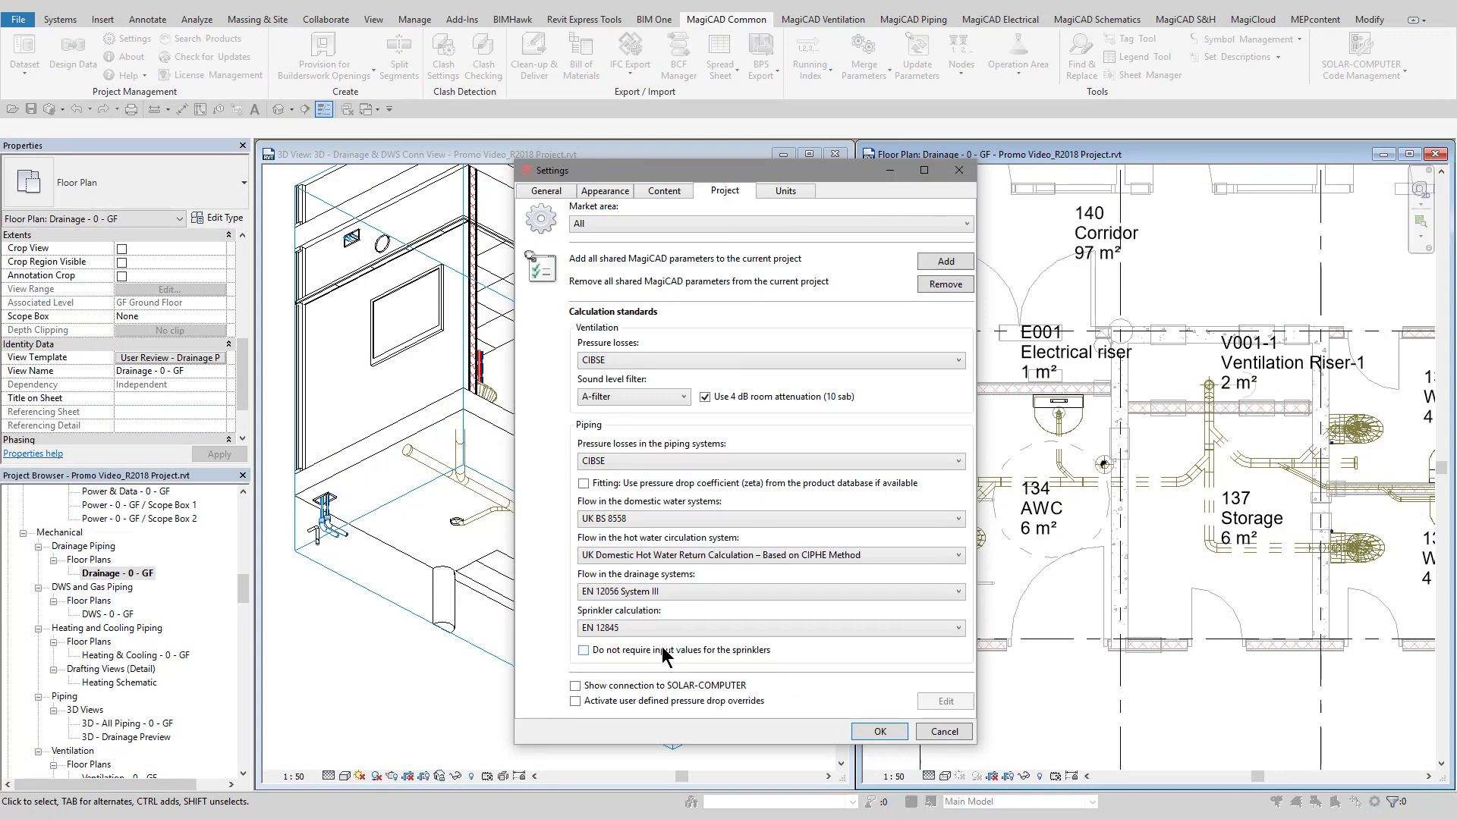
pyautogui.click(874, 732)
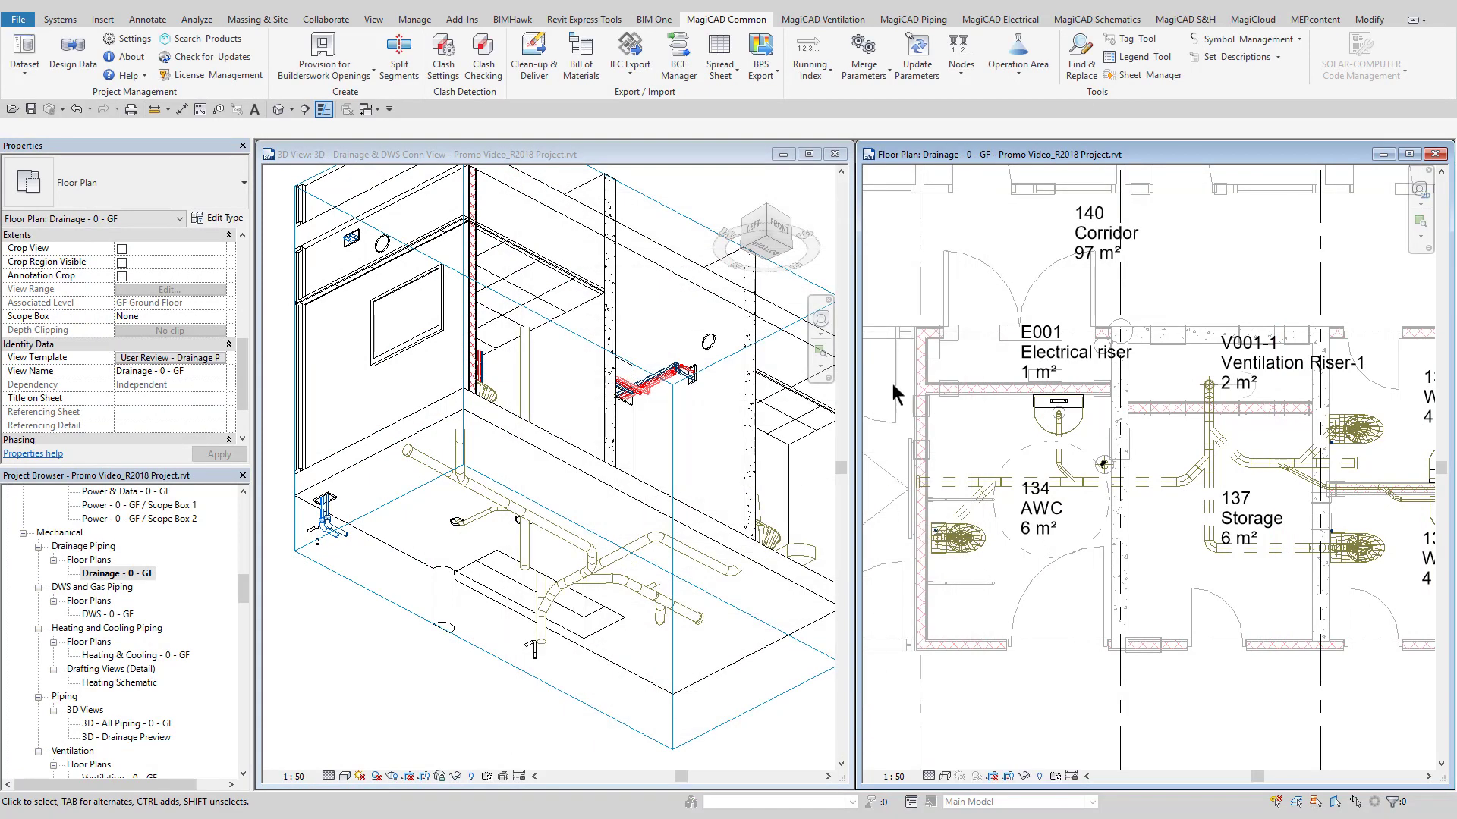
# Run the drainage flow calculation over the Network range with appliance usage set to Congested use (1.0).
pyautogui.click(921, 23)
pyautogui.click(766, 60)
pyautogui.click(798, 232)
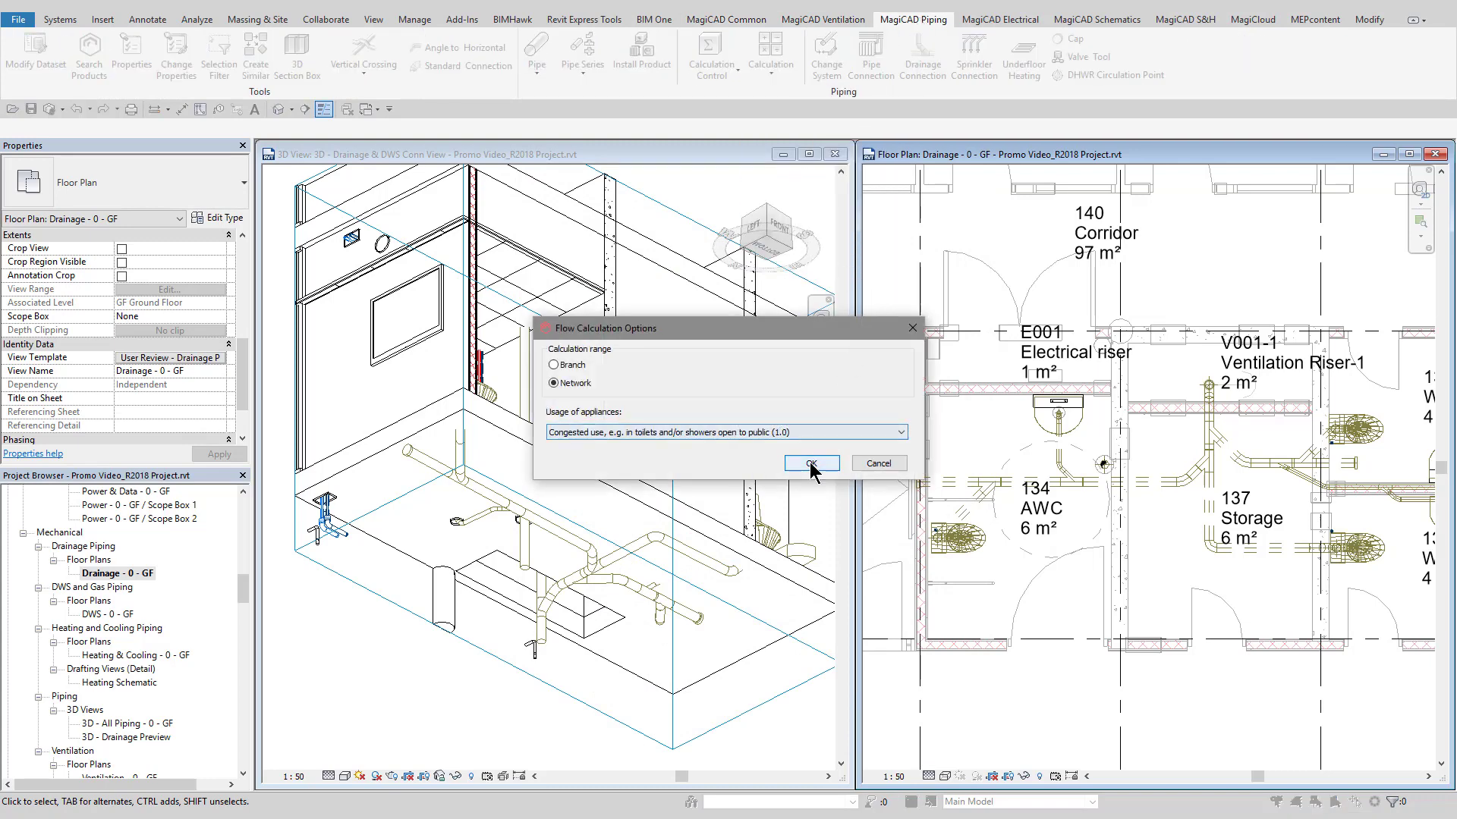
pyautogui.click(810, 464)
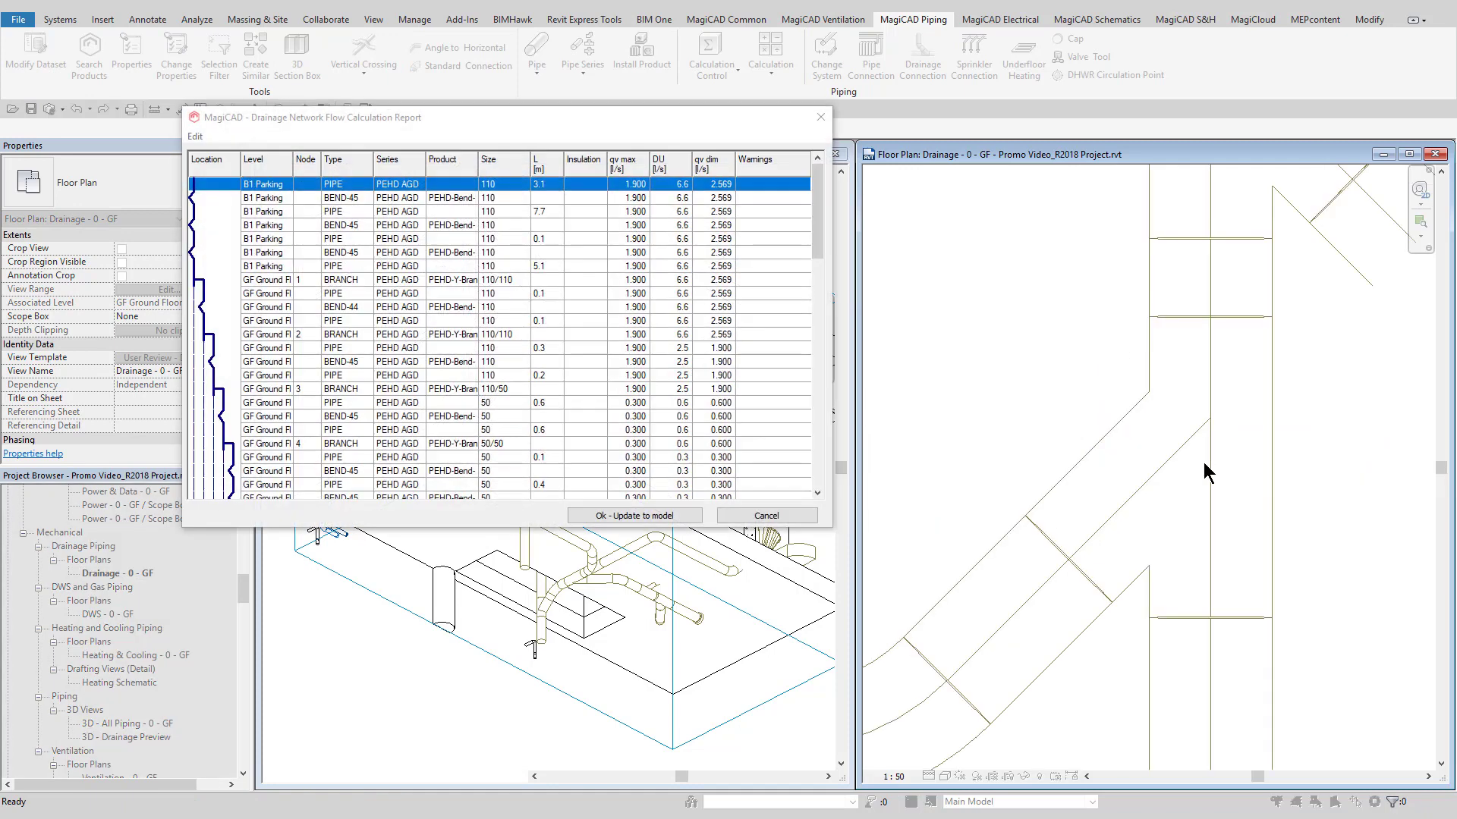
# Move the Drainage Network Flow Calculation Report aside and inspect the drainage pipework around Storage 137 in the plan.
pyautogui.scroll(-6, 1206, 472)
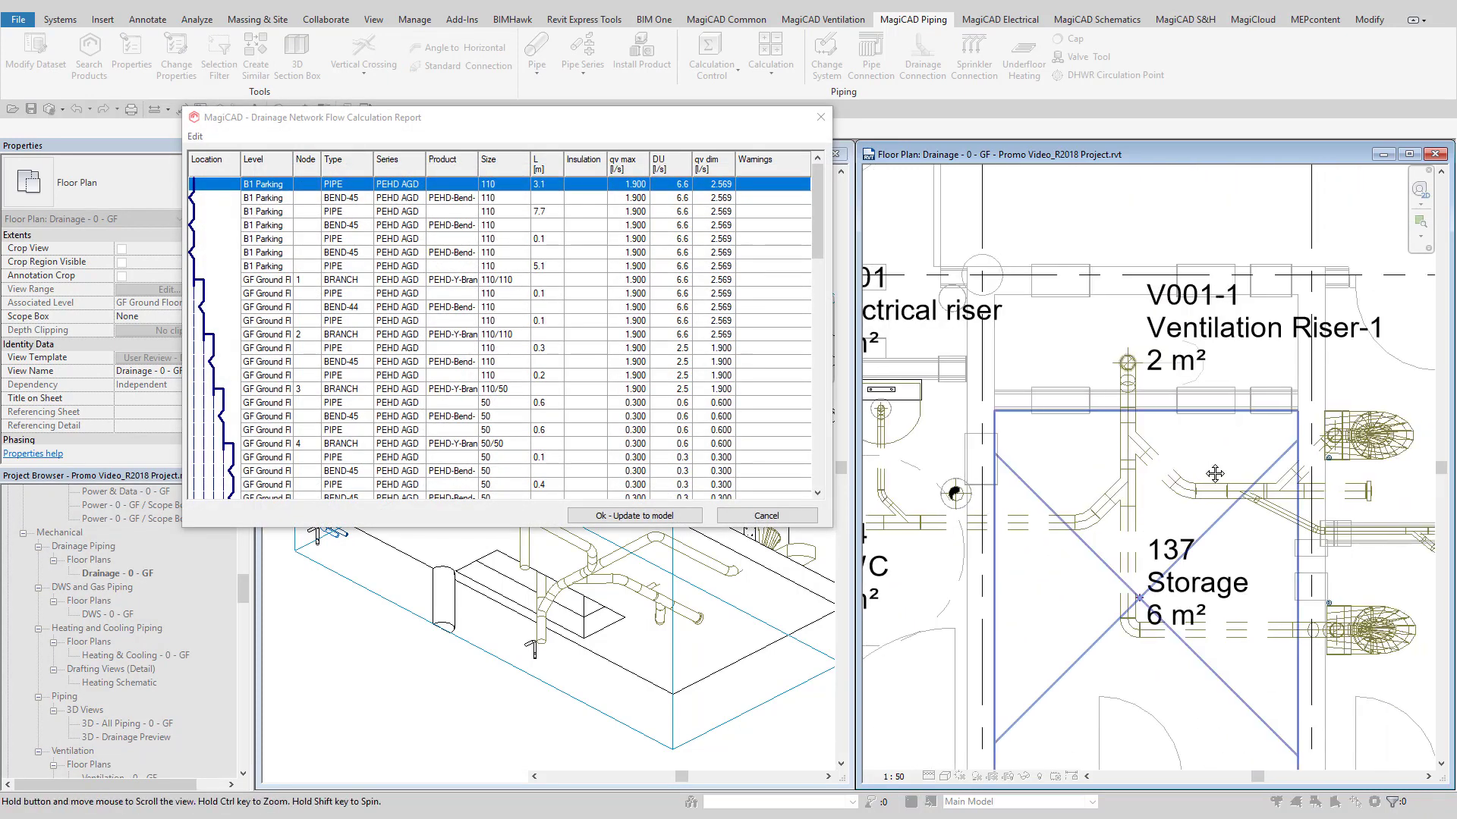
pyautogui.moveTo(513, 125); pyautogui.dragTo(851, 220)
pyautogui.moveTo(1156, 324); pyautogui.dragTo(1174, 500)
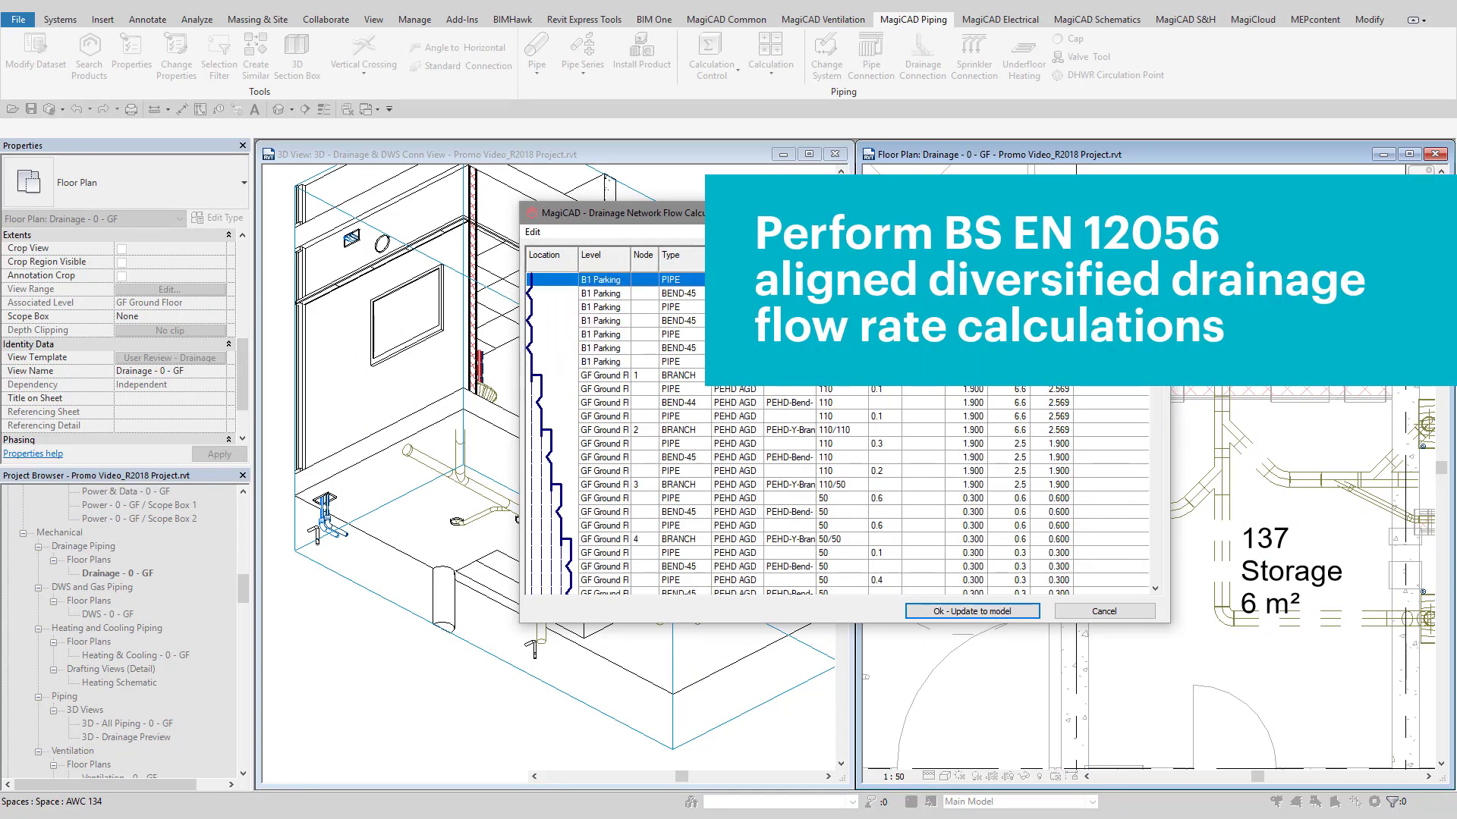
# Update the model with the drainage flow results and tag three drainage pipes around Storage 137 with their discharge units.
pyautogui.click(991, 612)
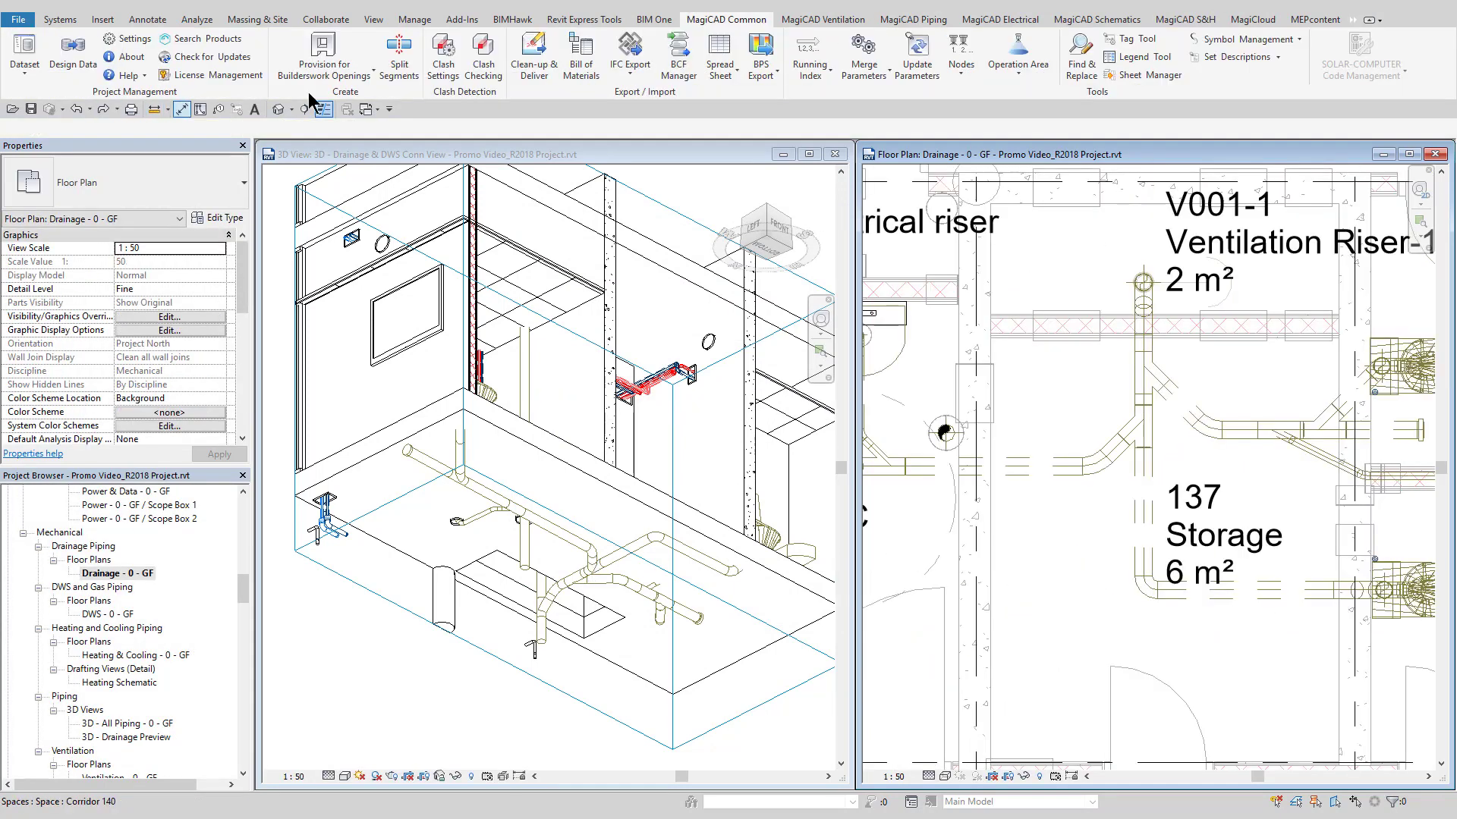
pyautogui.click(219, 109)
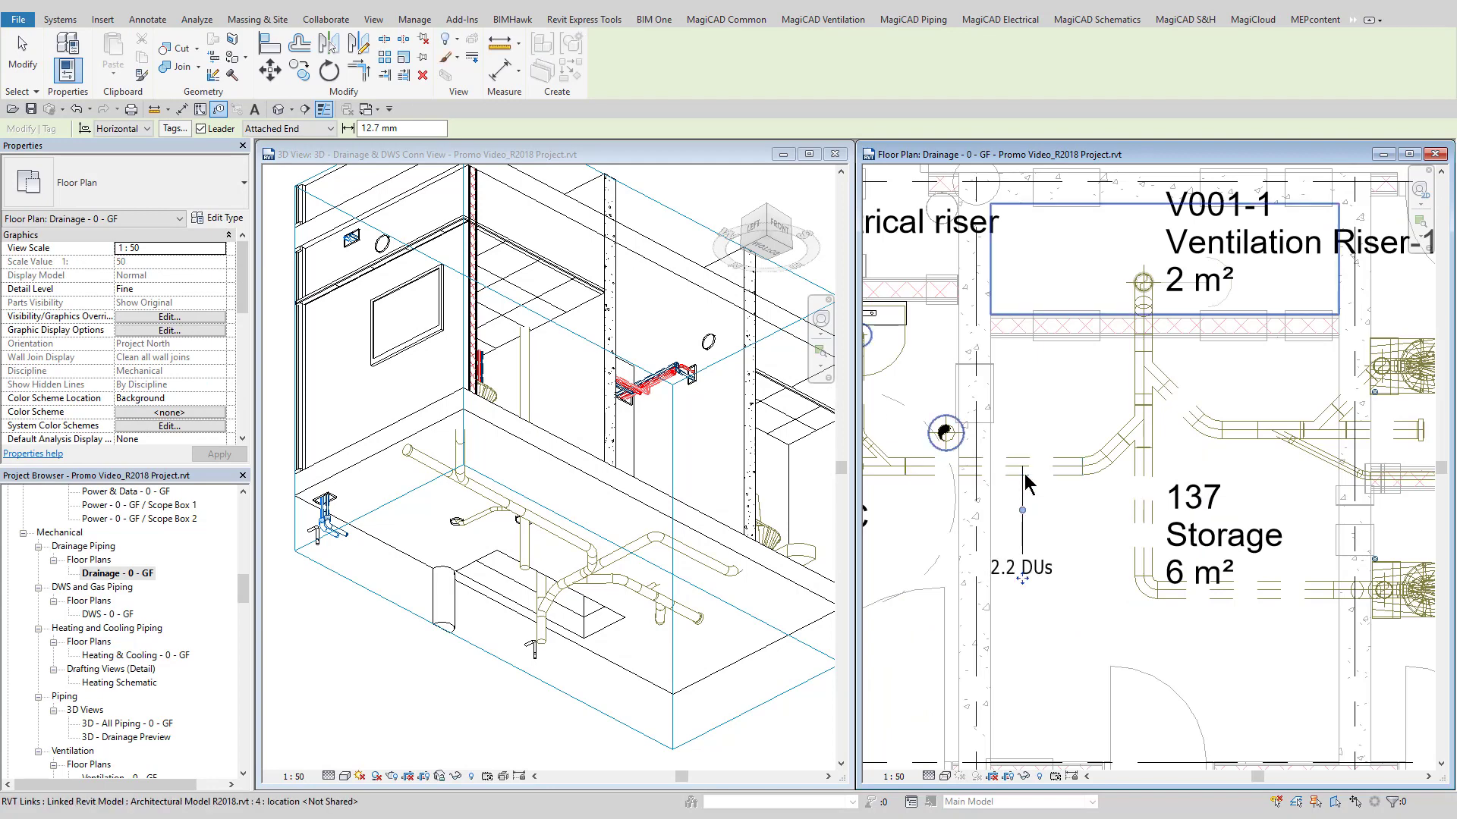
pyautogui.click(1252, 600)
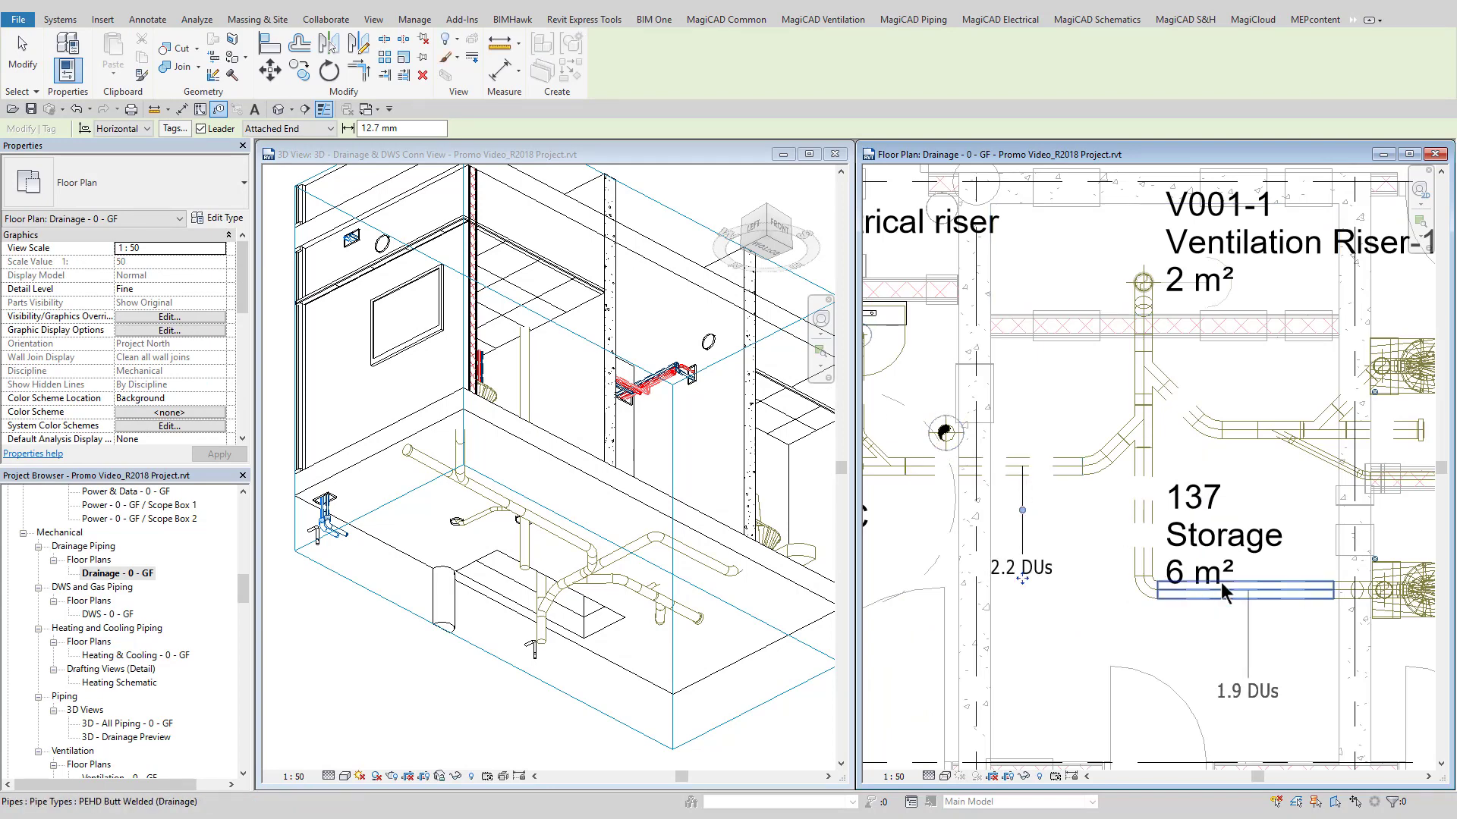
pyautogui.click(1246, 427)
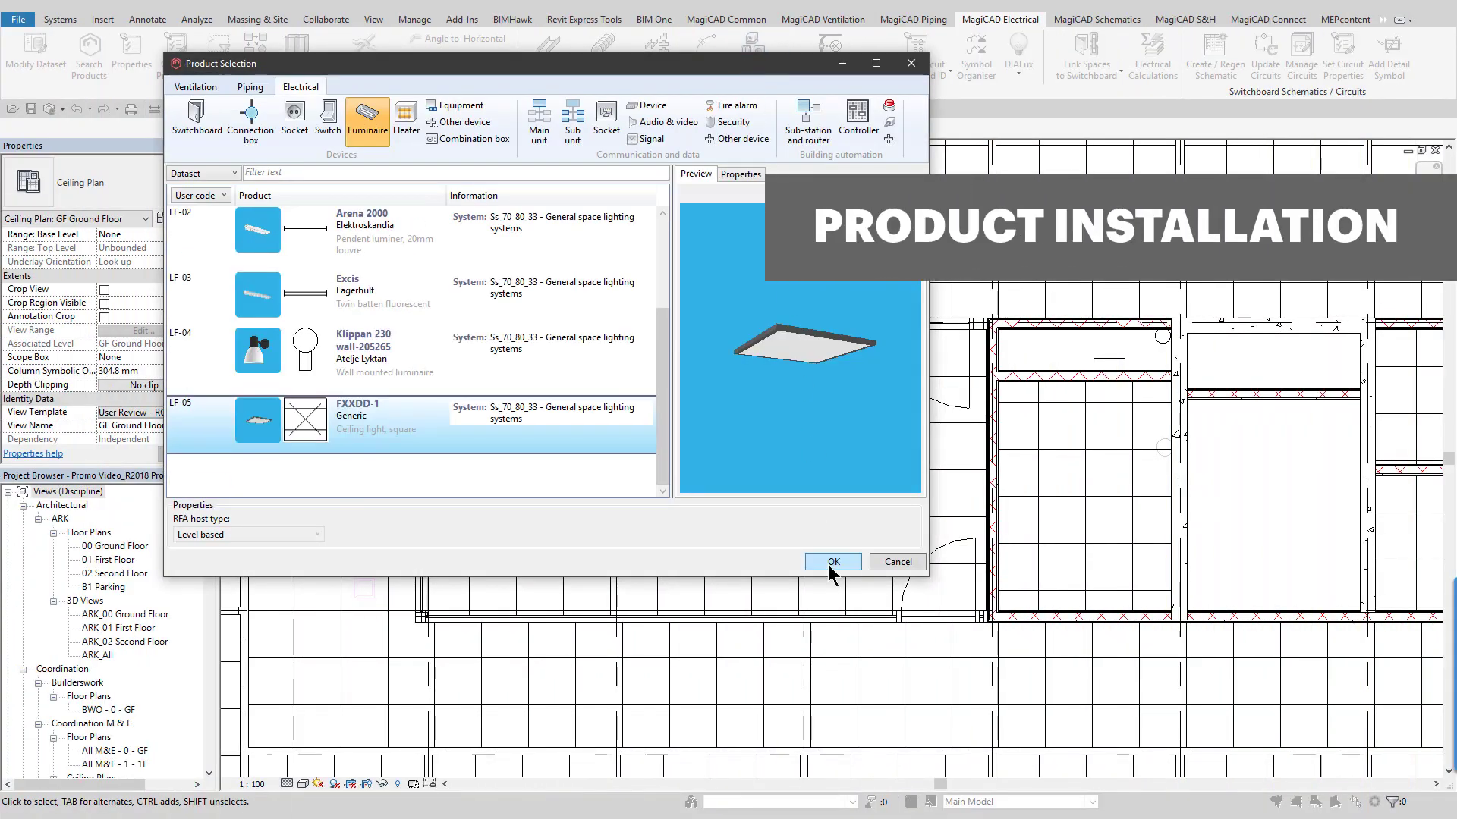
# Lay out an array of square FXXDD-1 ceiling luminaires (LF-05) in the large room, picking the points that align it to the ceiling grid.
pyautogui.click(831, 564)
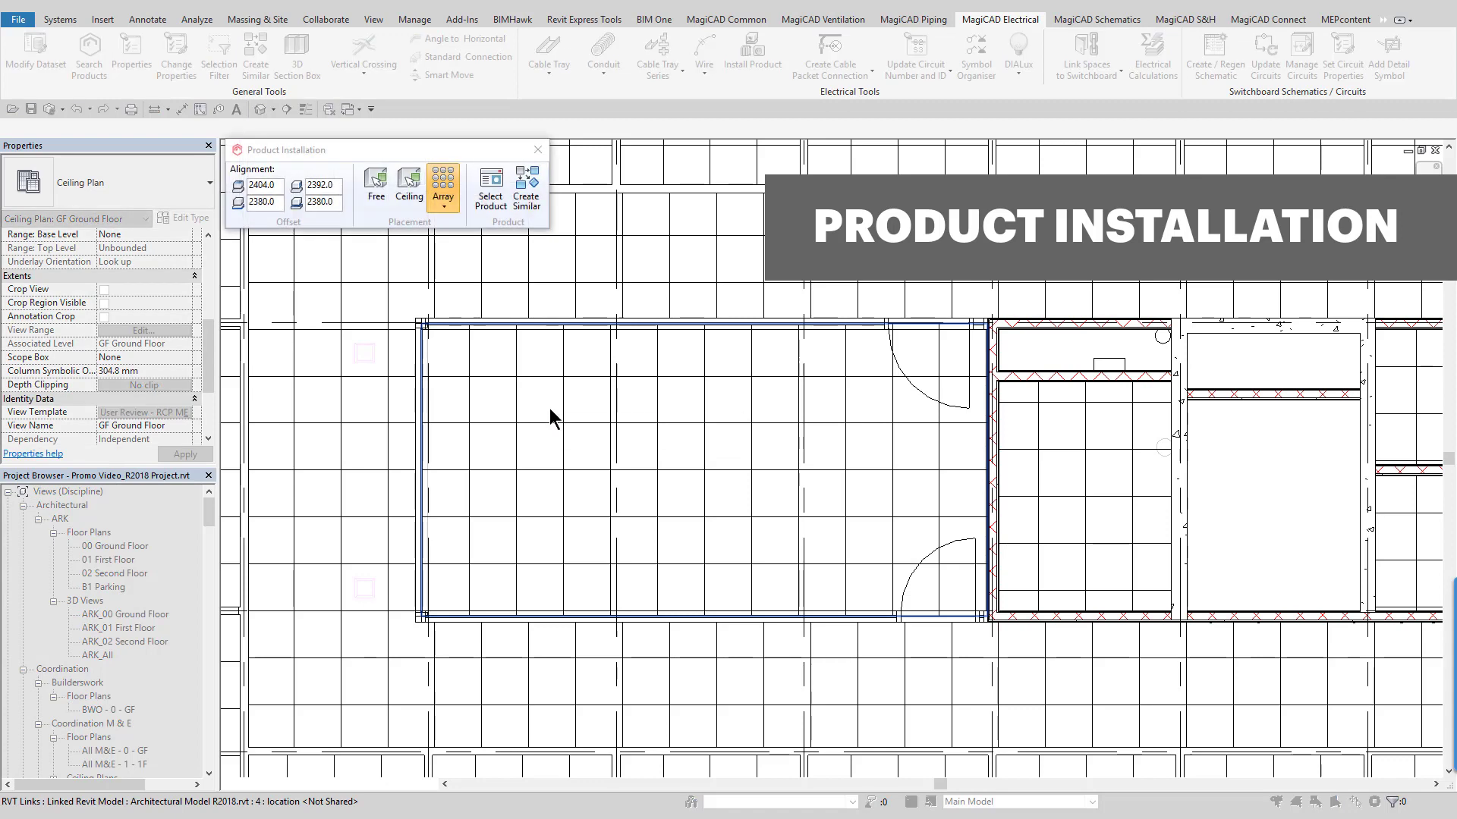
pyautogui.click(449, 203)
pyautogui.click(464, 333)
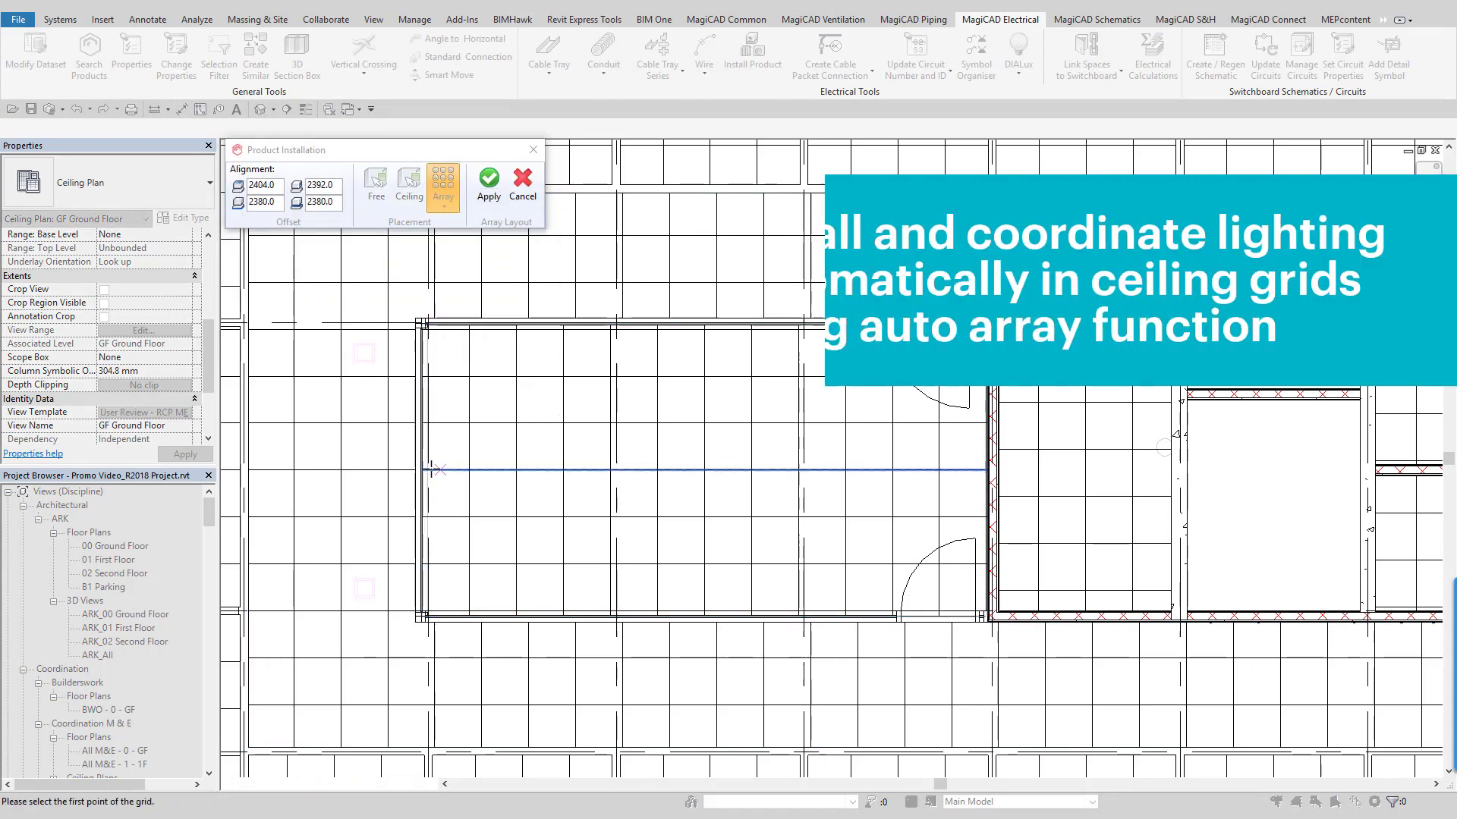
pyautogui.click(514, 564)
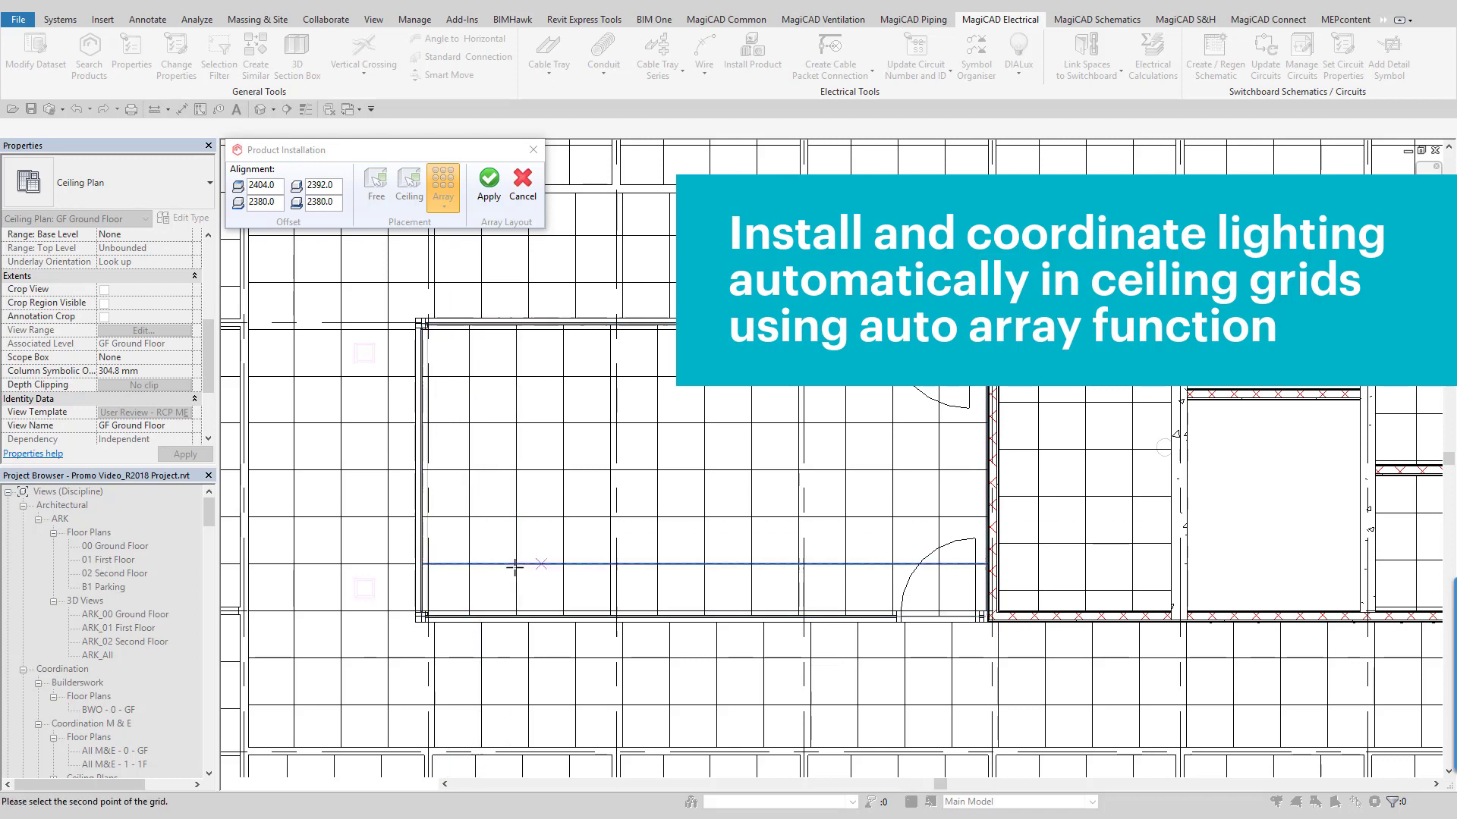
pyautogui.click(564, 564)
pyautogui.click(566, 516)
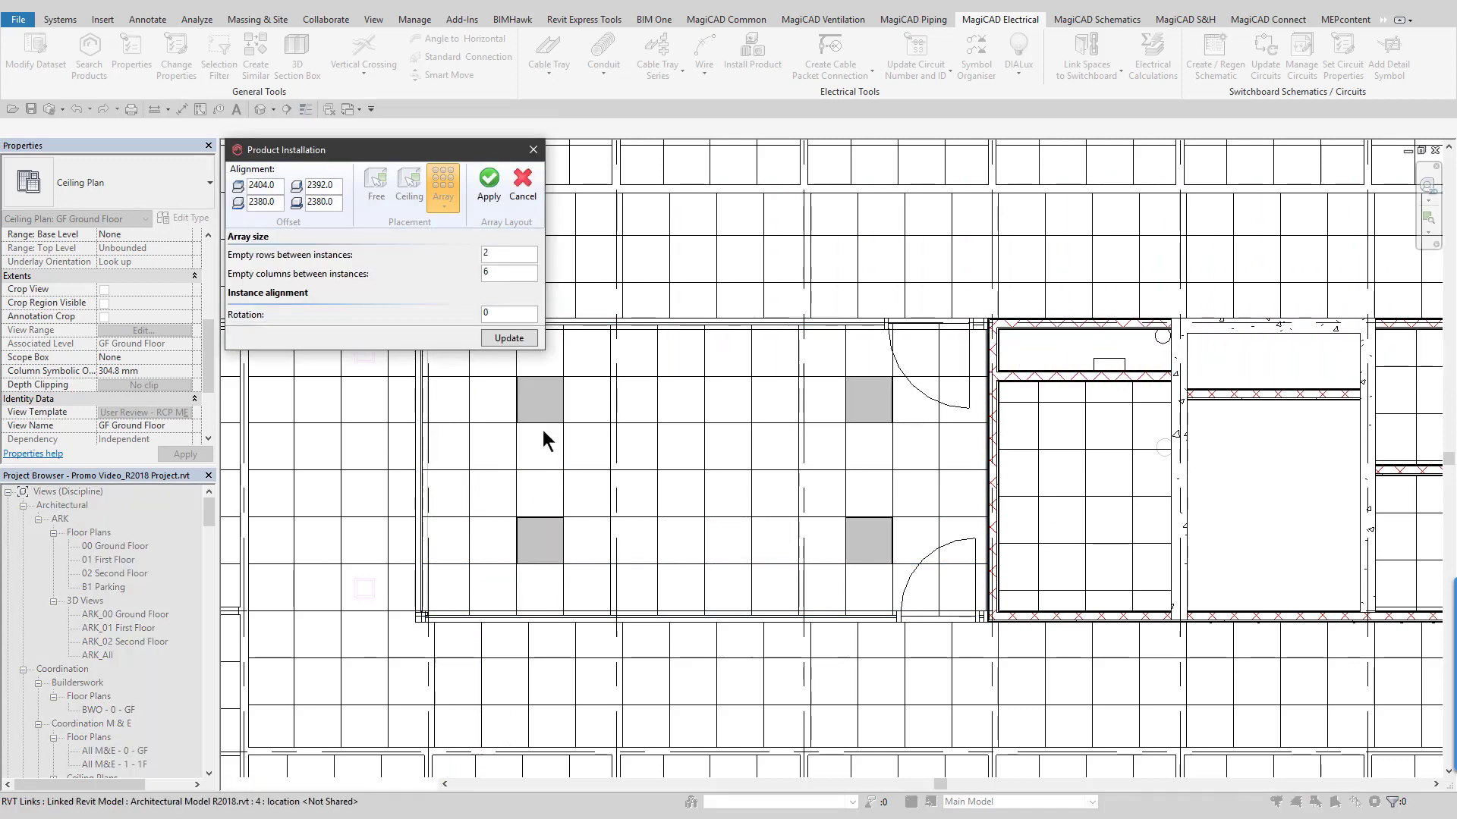
# Try luminaire array spacings of 4 and then 3 empty columns between instances.
pyautogui.moveTo(500, 272); pyautogui.dragTo(482, 275)
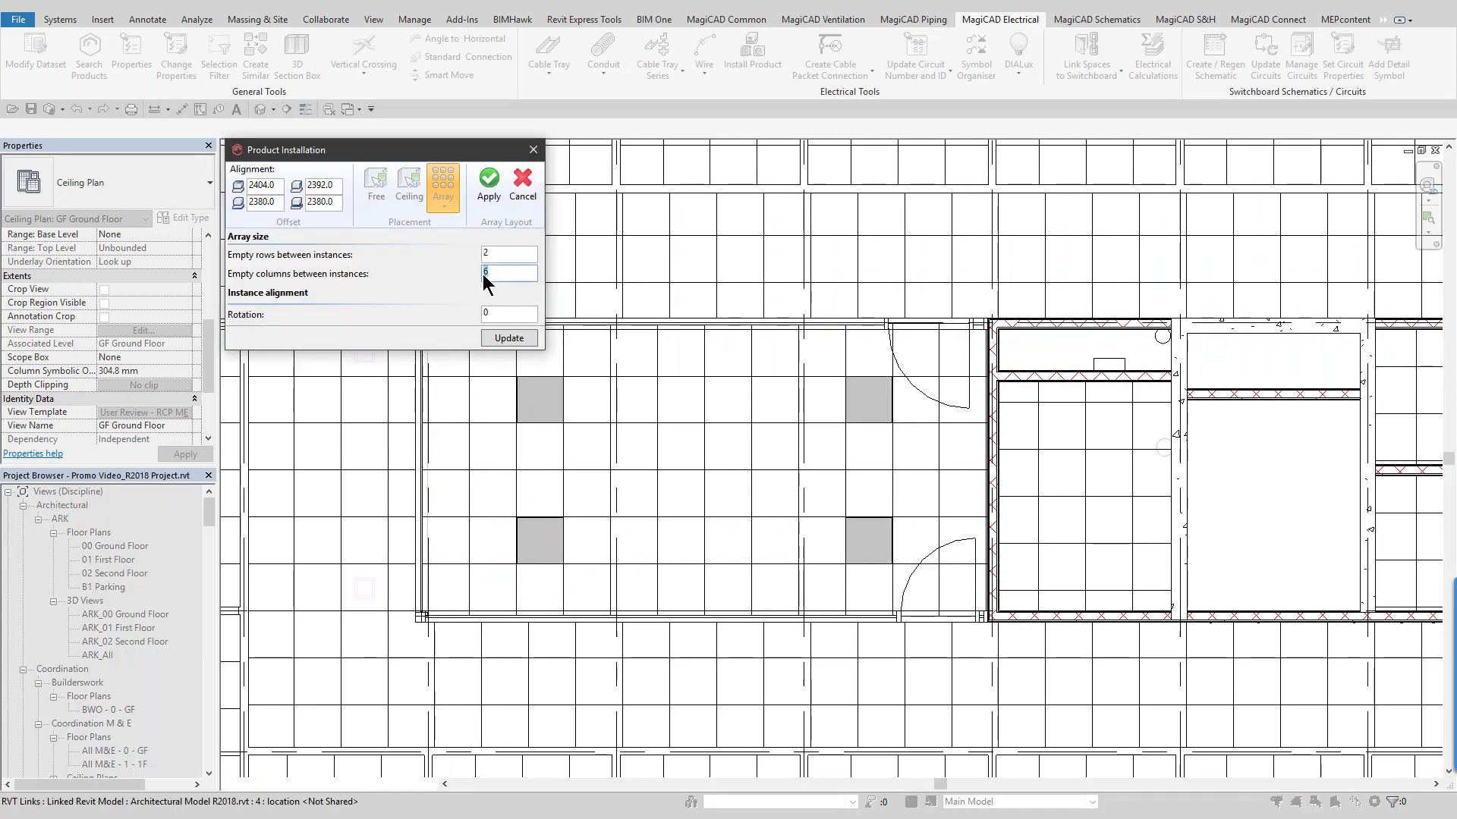
pyautogui.click(496, 338)
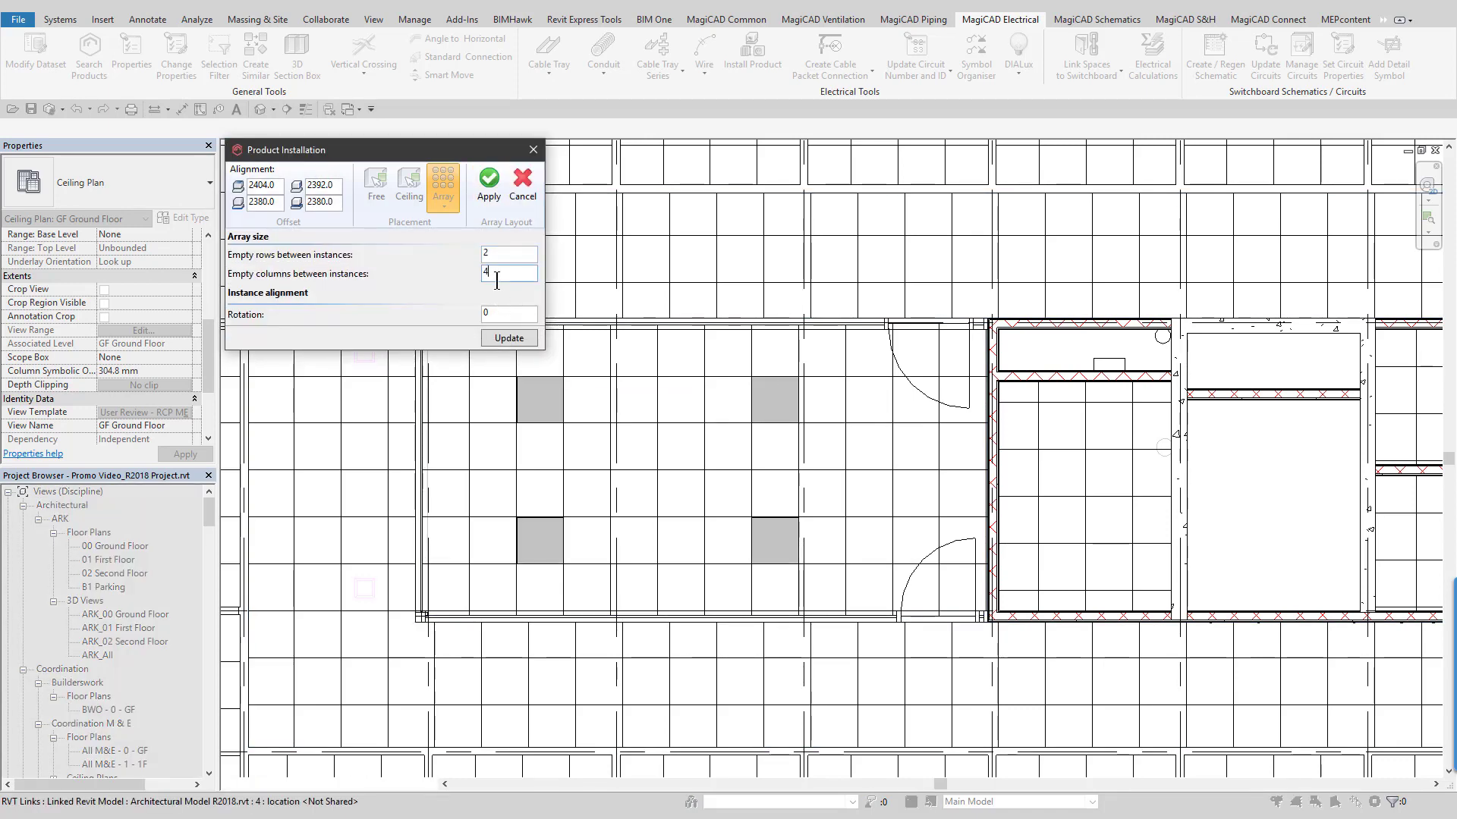
pyautogui.press('BackSpace')
pyautogui.write('3')
pyautogui.click(498, 335)
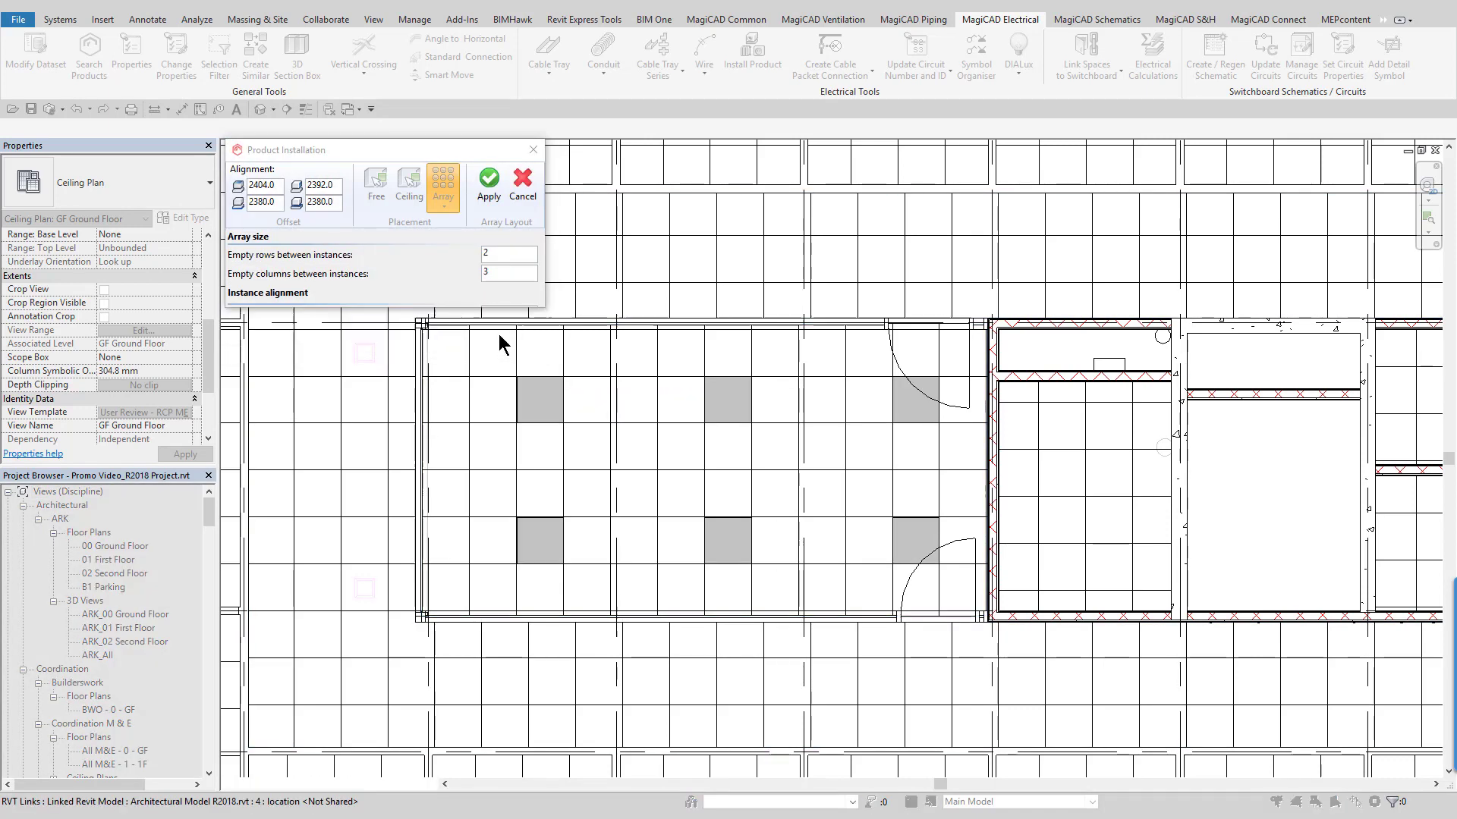
# Set the empty columns between luminaires to 6 and apply the array layout.
pyautogui.moveTo(494, 276)
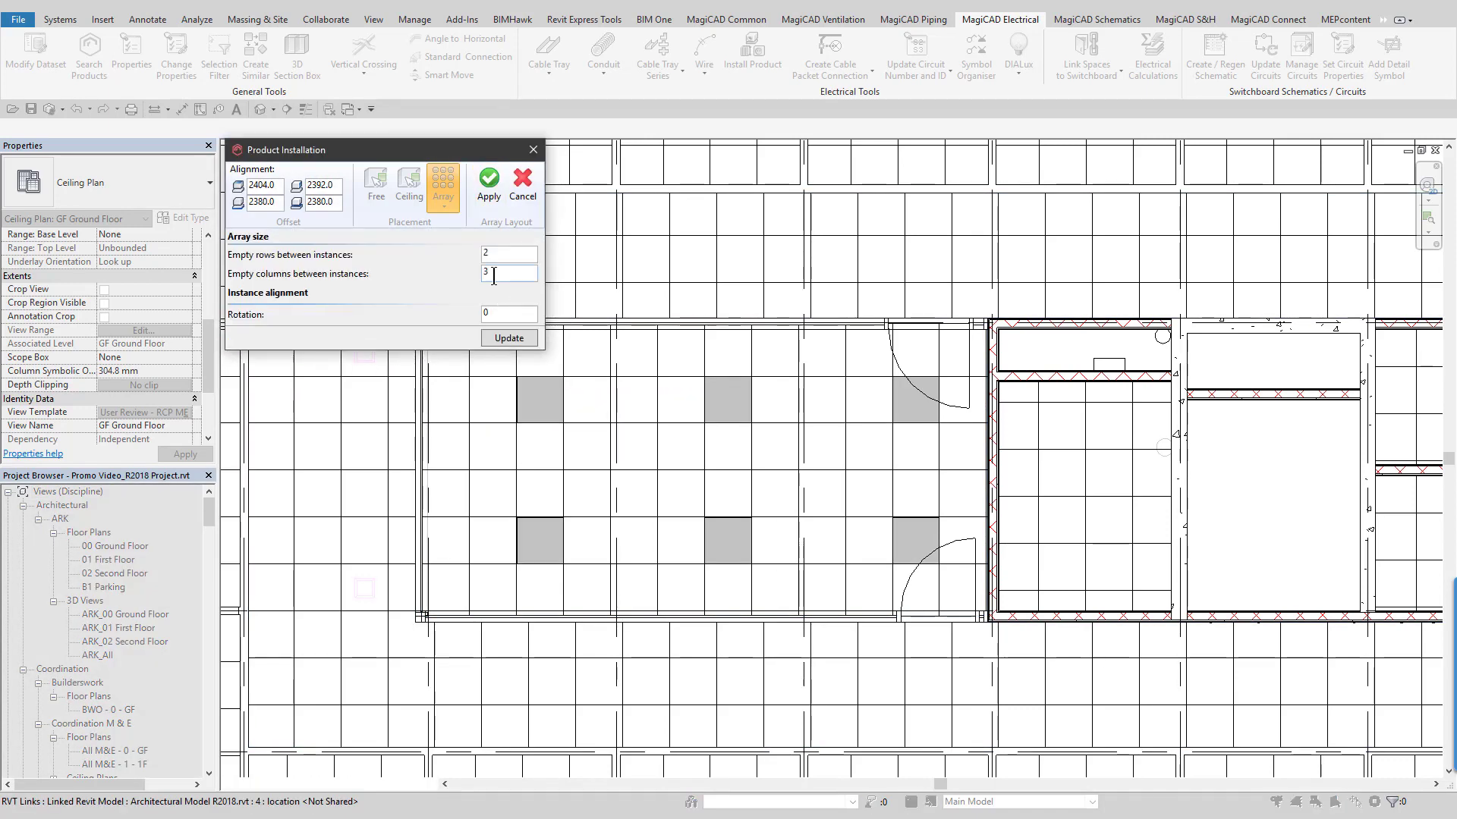
pyautogui.click(507, 342)
pyautogui.click(489, 199)
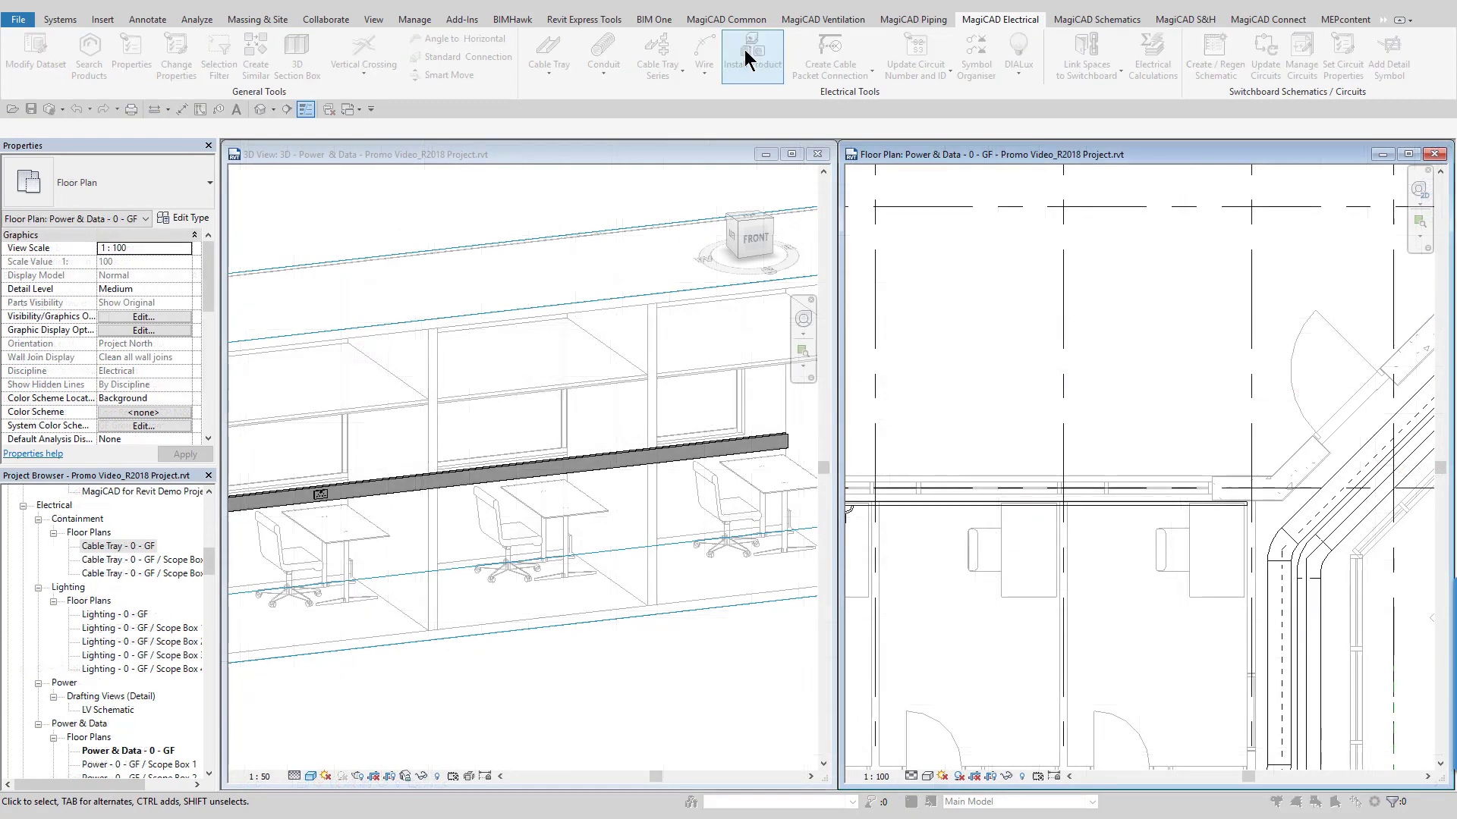
# Install TSSO-01 surface twin sockets on the dado trunking's vertical face at 900 mm, centred on two of the desks.
pyautogui.click(748, 53)
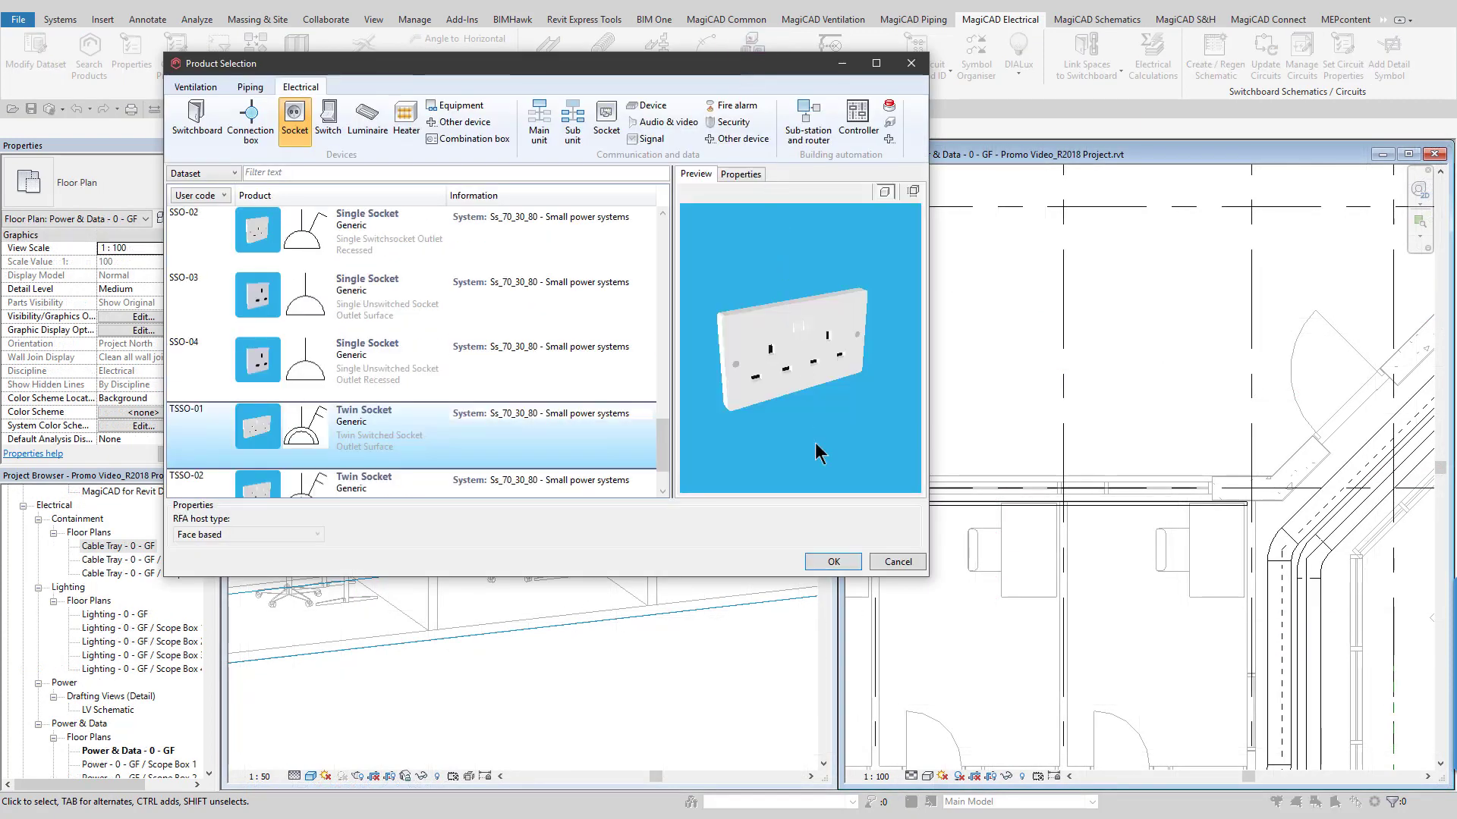
pyautogui.click(833, 561)
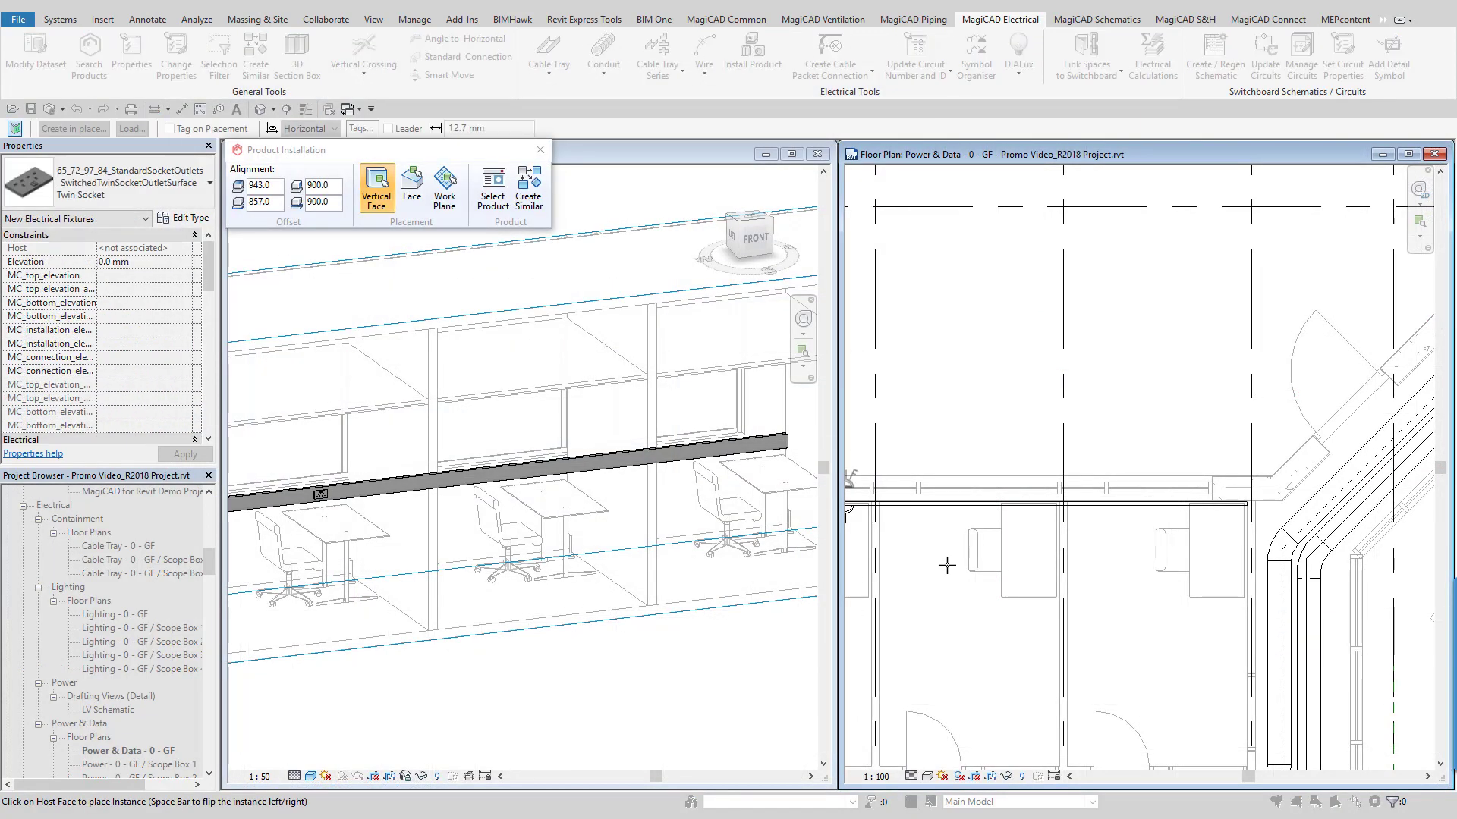
pyautogui.click(292, 199)
pyautogui.scroll(3, 1029, 511)
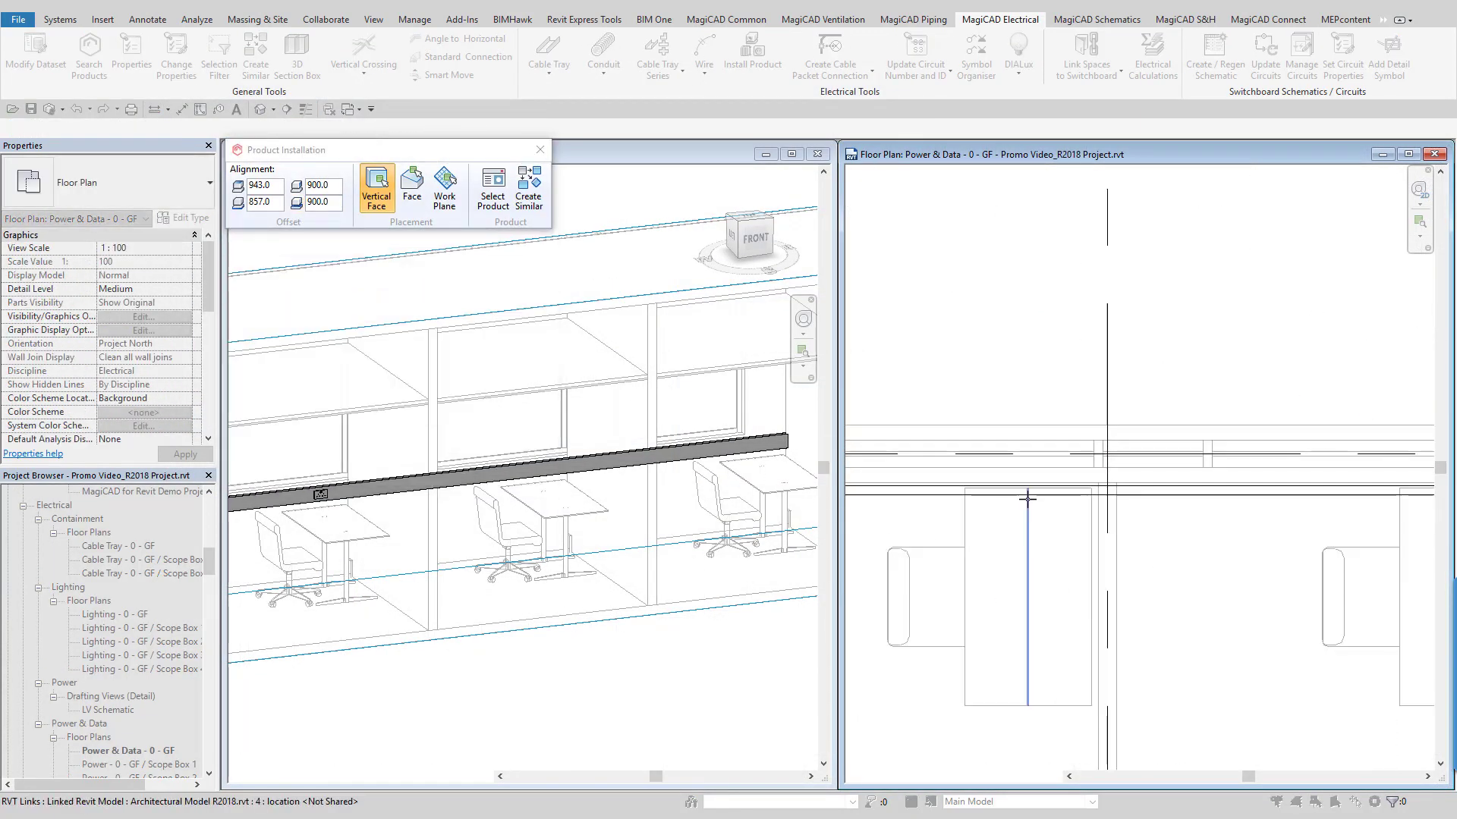
pyautogui.click(1027, 498)
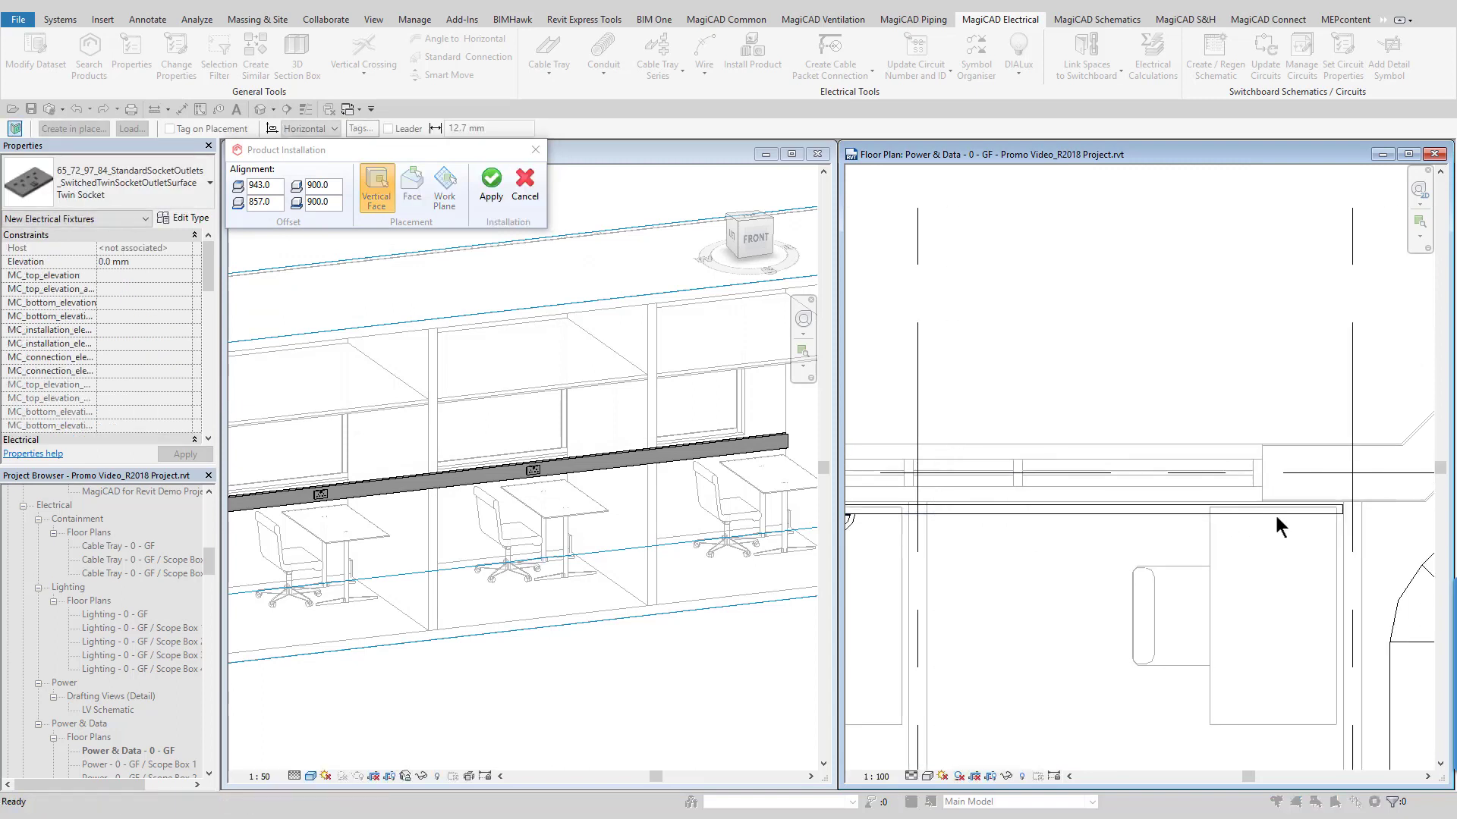
pyautogui.click(1277, 522)
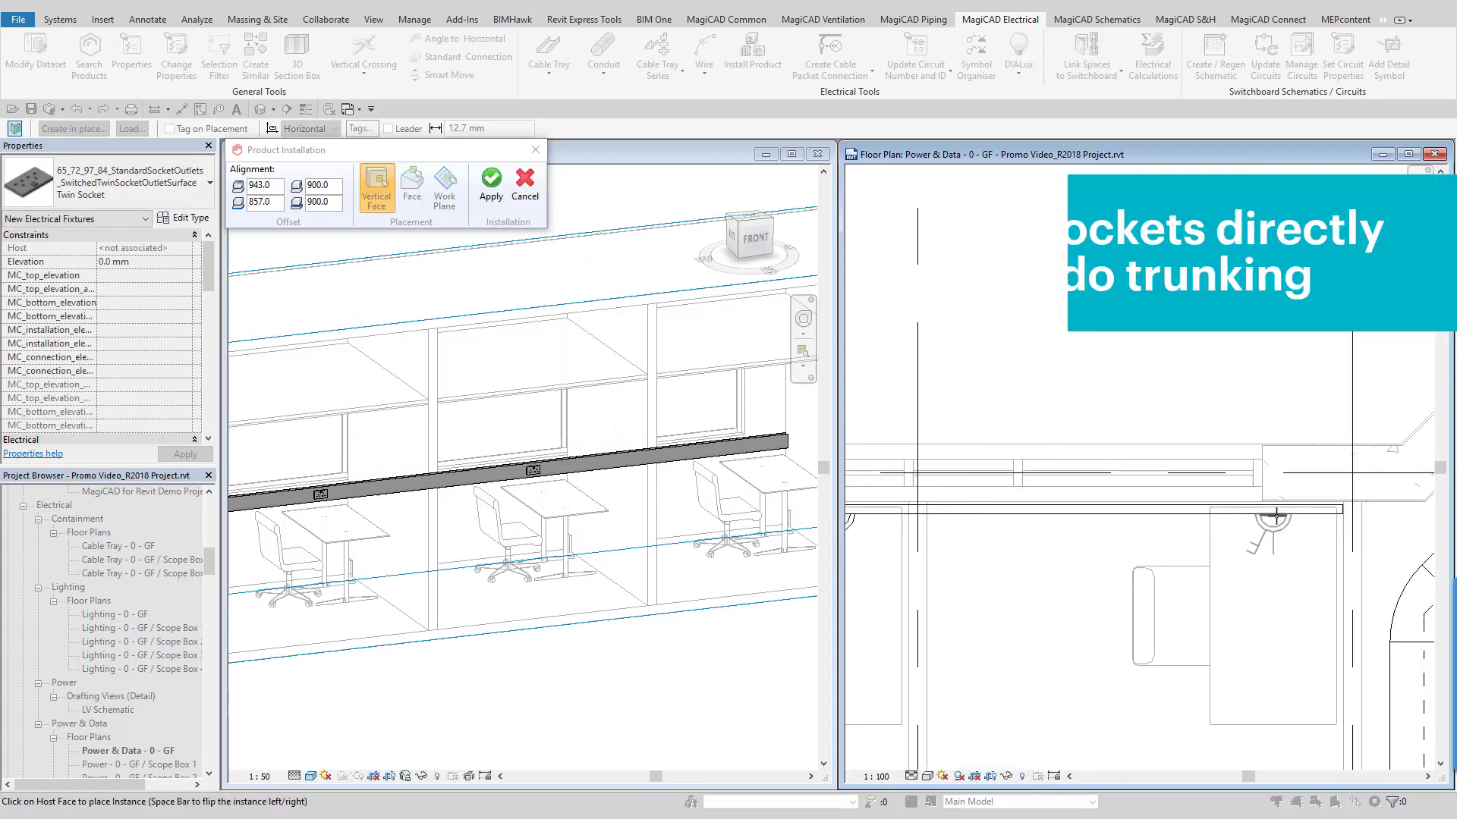
pyautogui.click(491, 201)
pyautogui.press('Escape')
# Set the offset of the dado trunking cable tray to 700 mm in the 3D Power & Data view.
pyautogui.scroll(4, 545, 486)
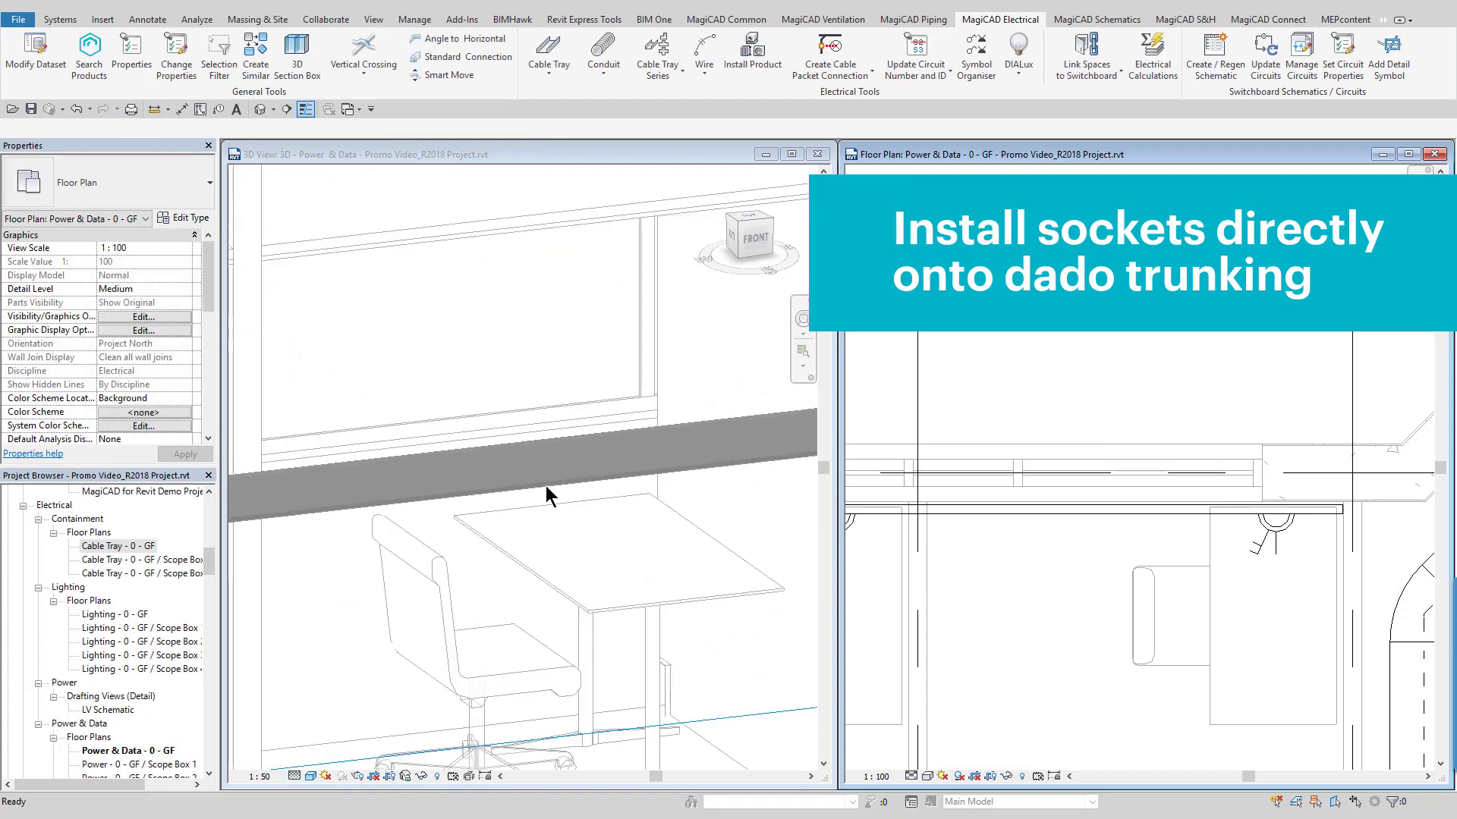
pyautogui.click(577, 512)
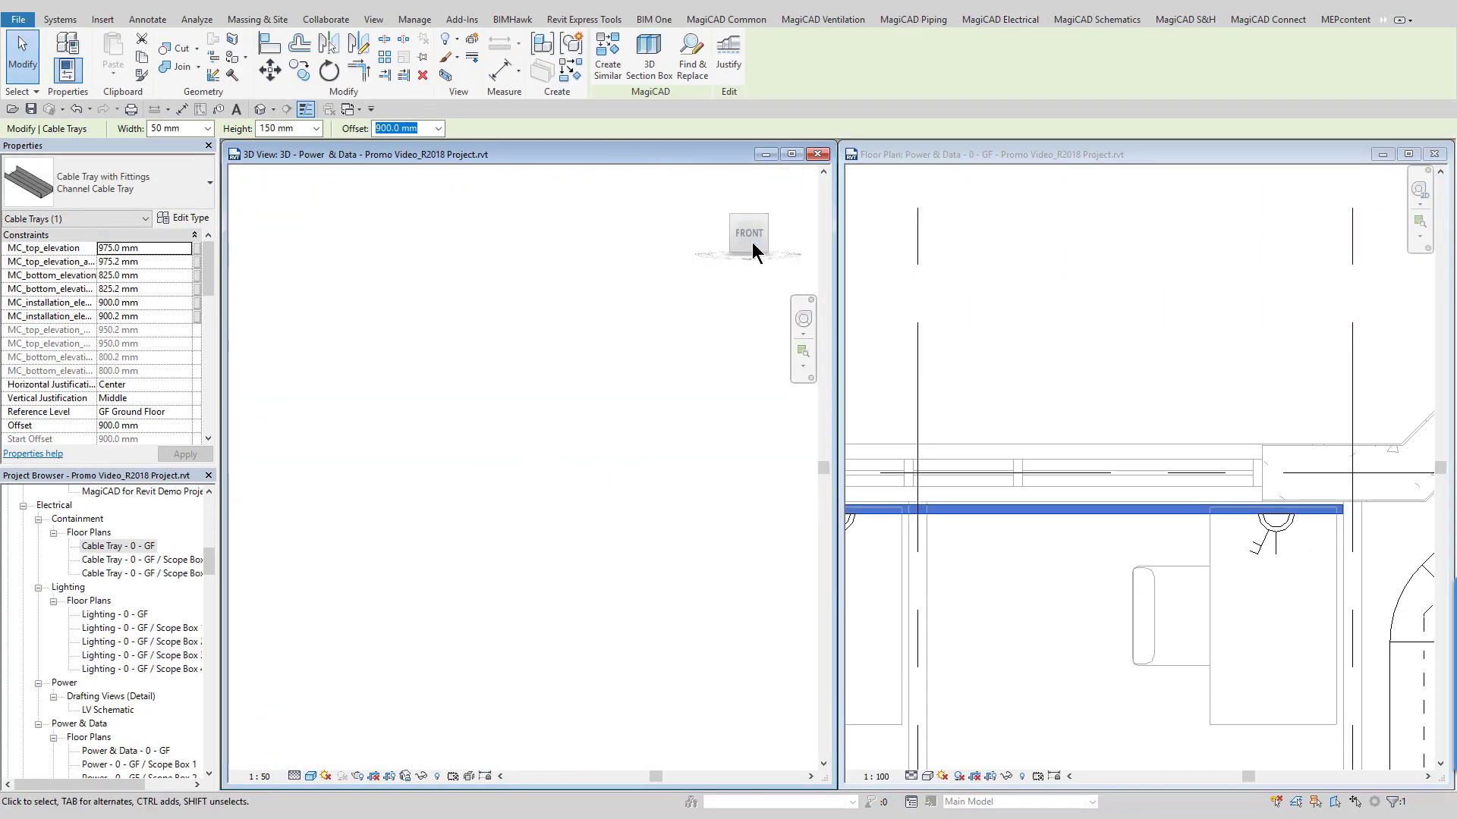
pyautogui.scroll(5, 521, 453)
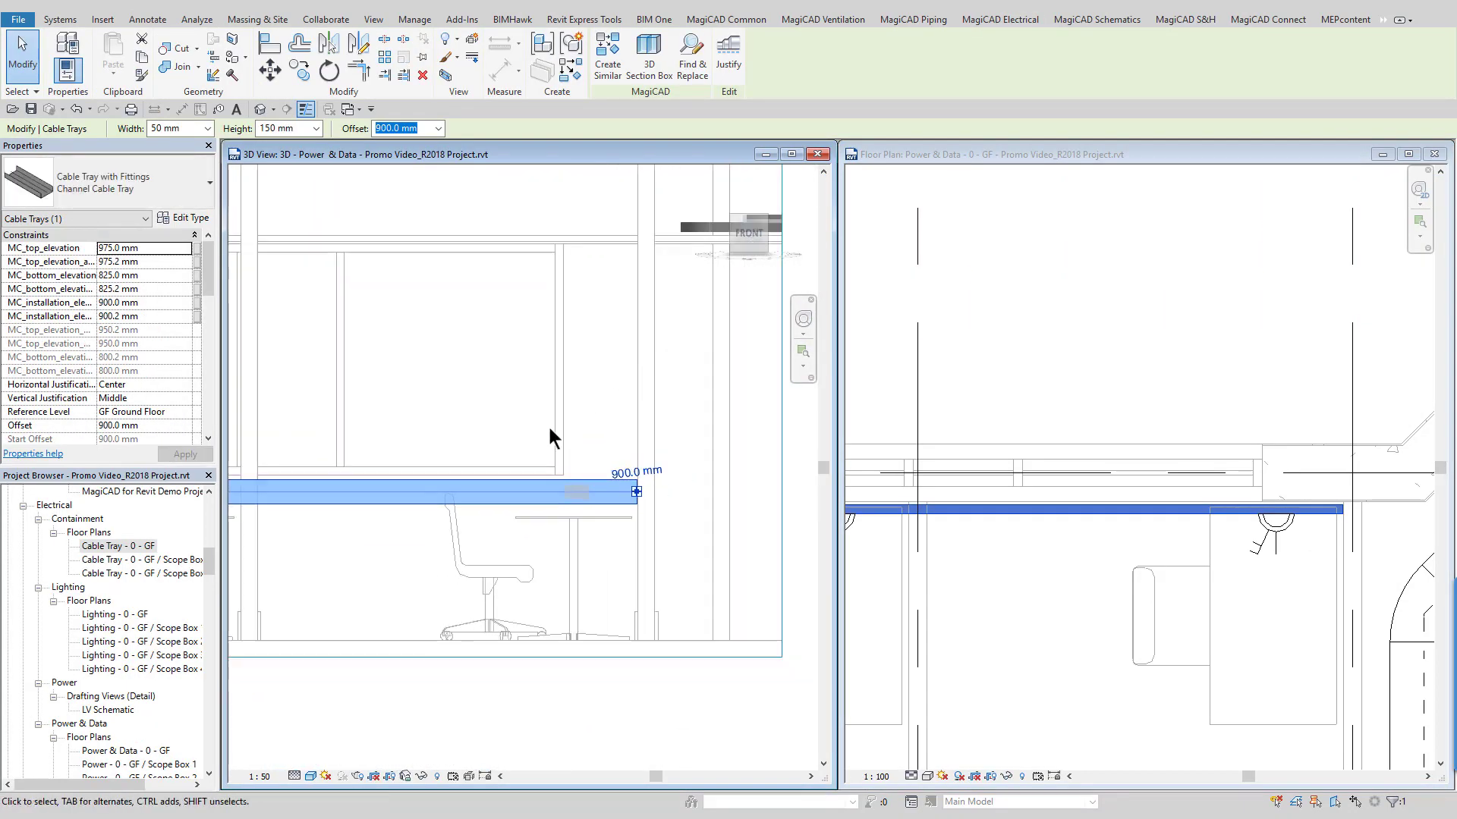
pyautogui.write('700')
pyautogui.press('Return')
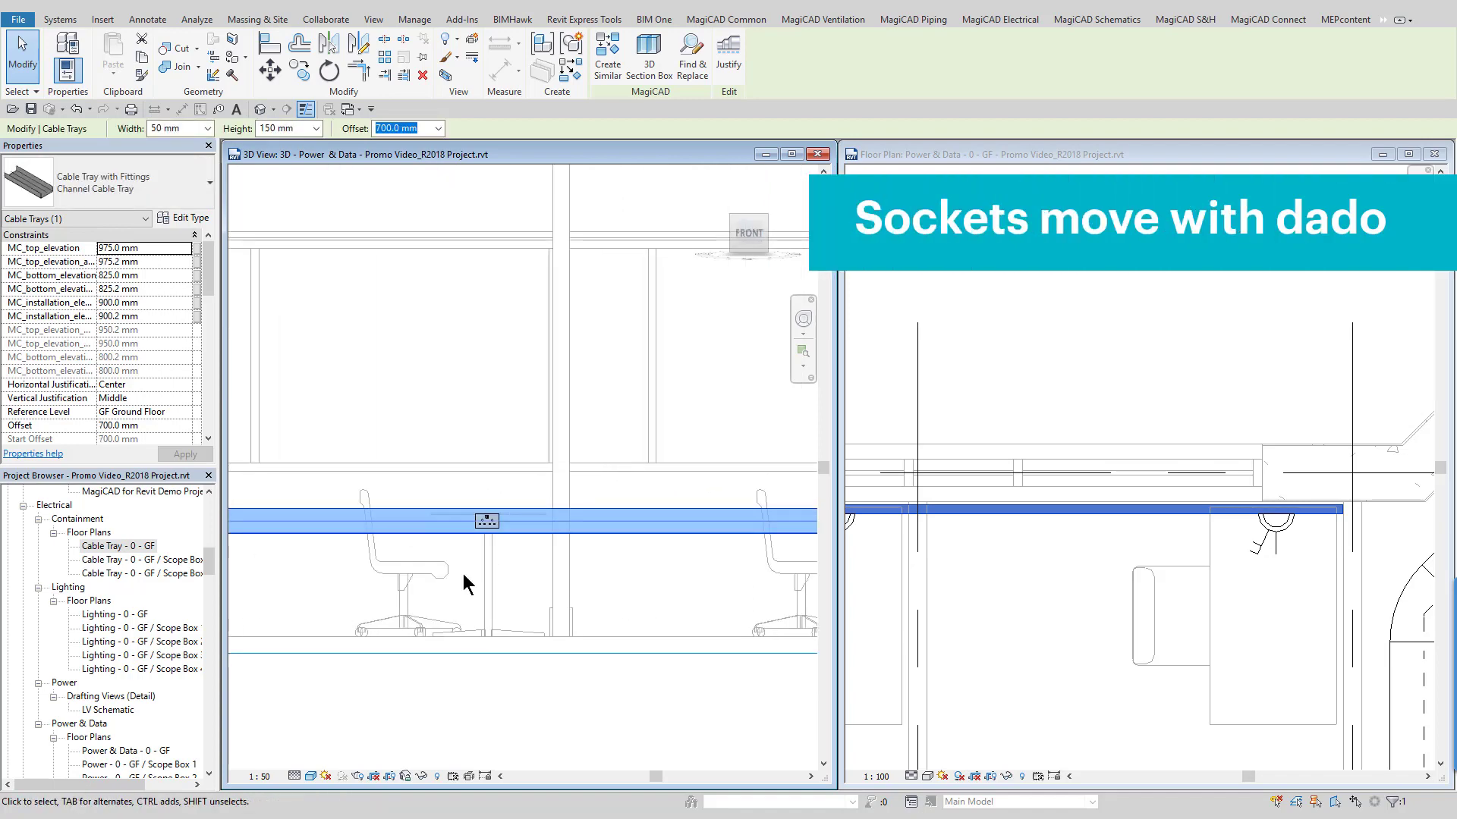
# Inspect the sockets along the dado trunking and undo the trunking's offset change.
pyautogui.scroll(-1, 463, 573)
pyautogui.moveTo(568, 594); pyautogui.dragTo(475, 560, button='middle')
pyautogui.hotkey('ctrl', 'z')
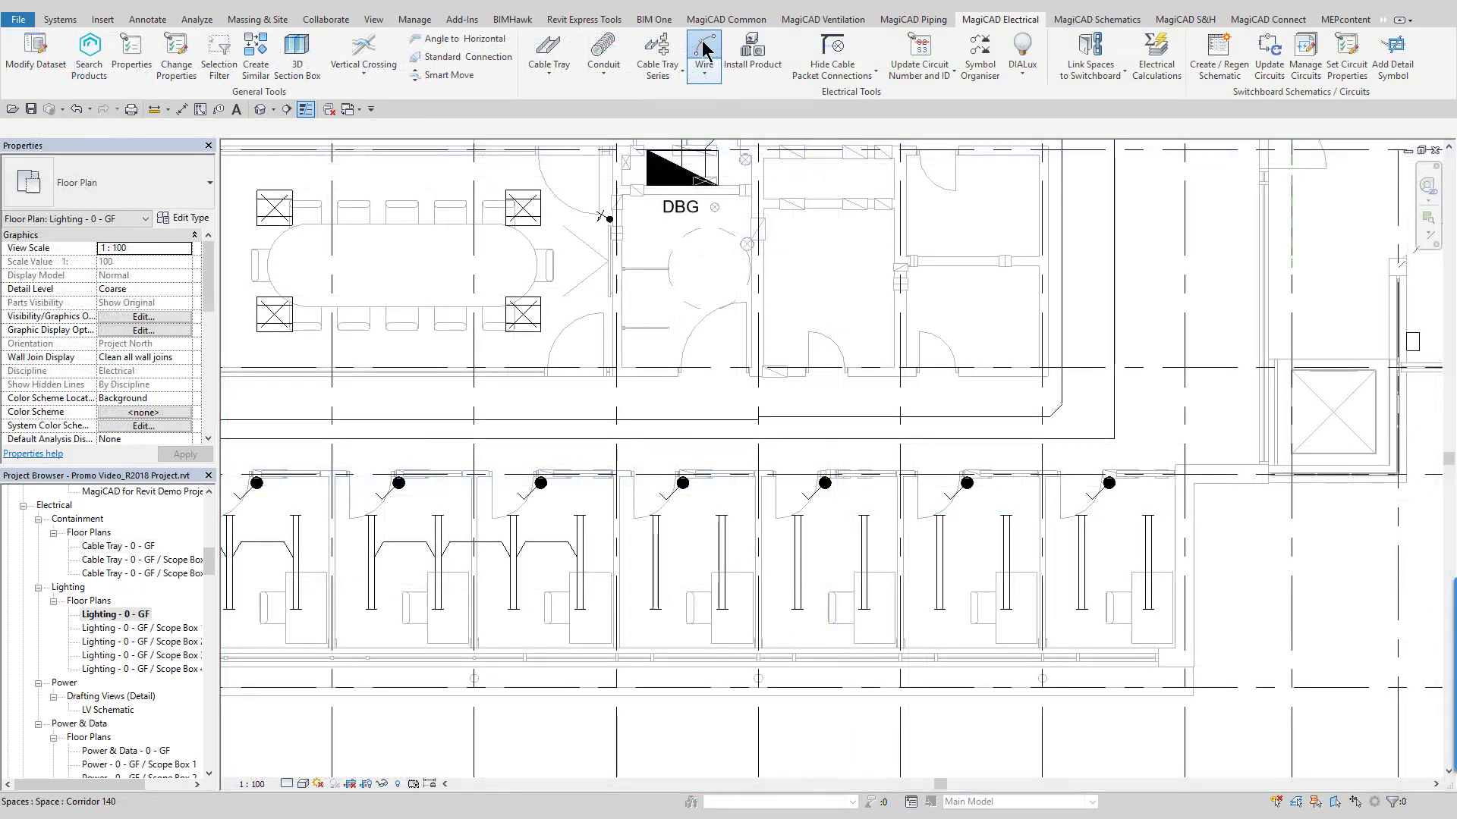
# Wire the office luminaires in the Lighting plan with 90°C (run at 70°C) Thermosetting wire, using the Installation point symbol.
pyautogui.click(703, 50)
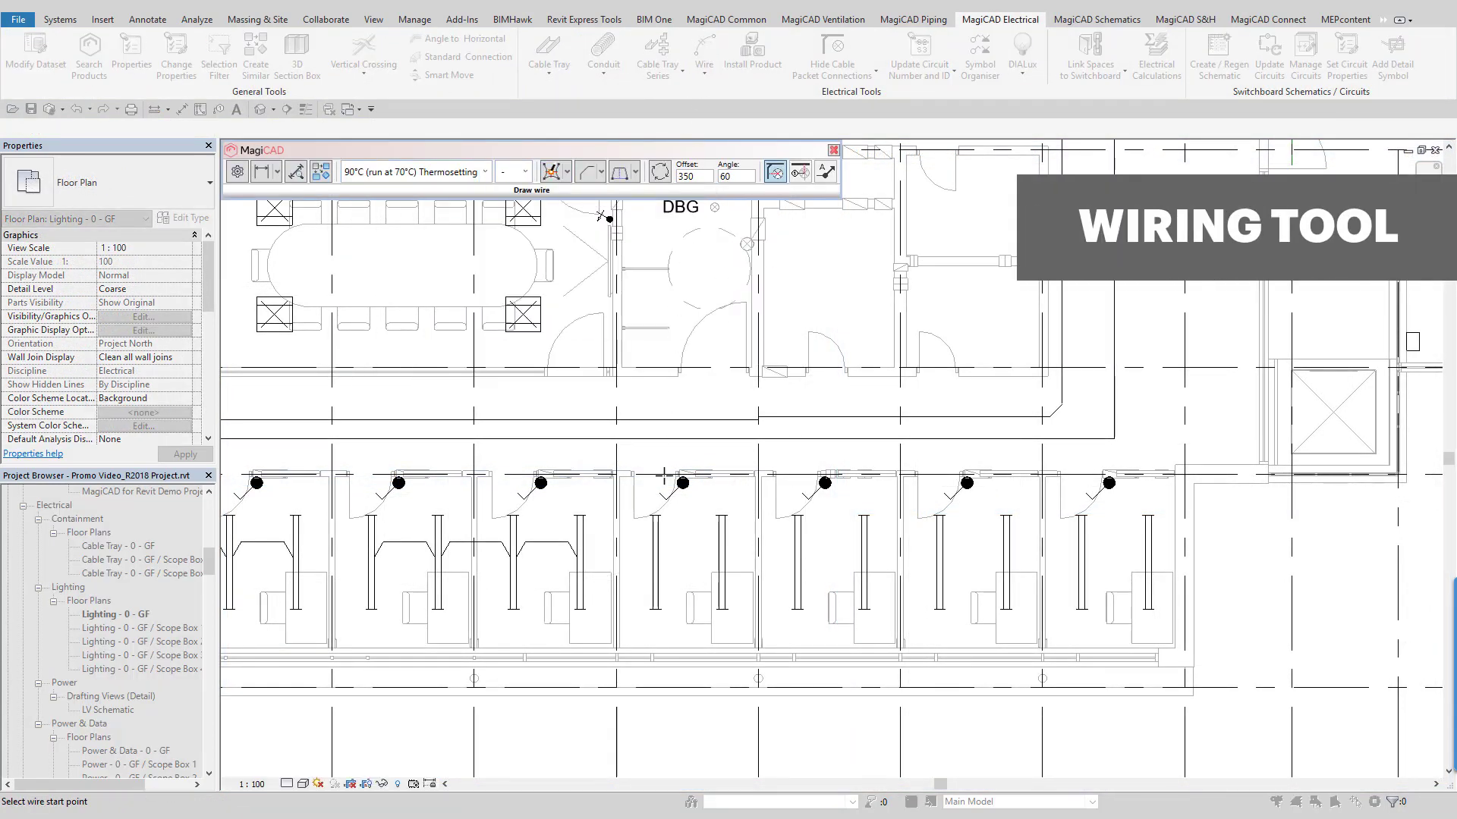
pyautogui.click(939, 575)
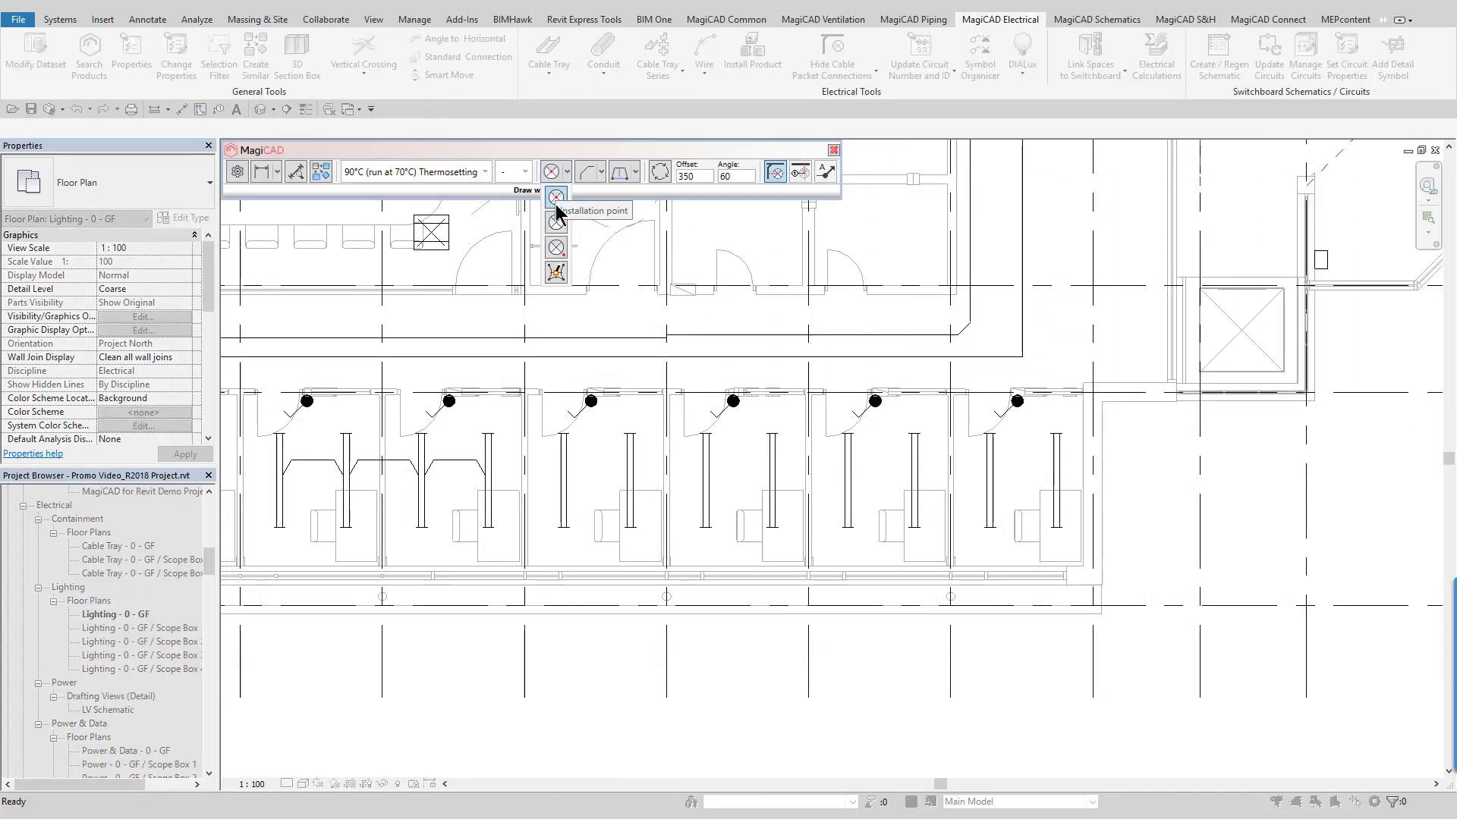
pyautogui.click(555, 204)
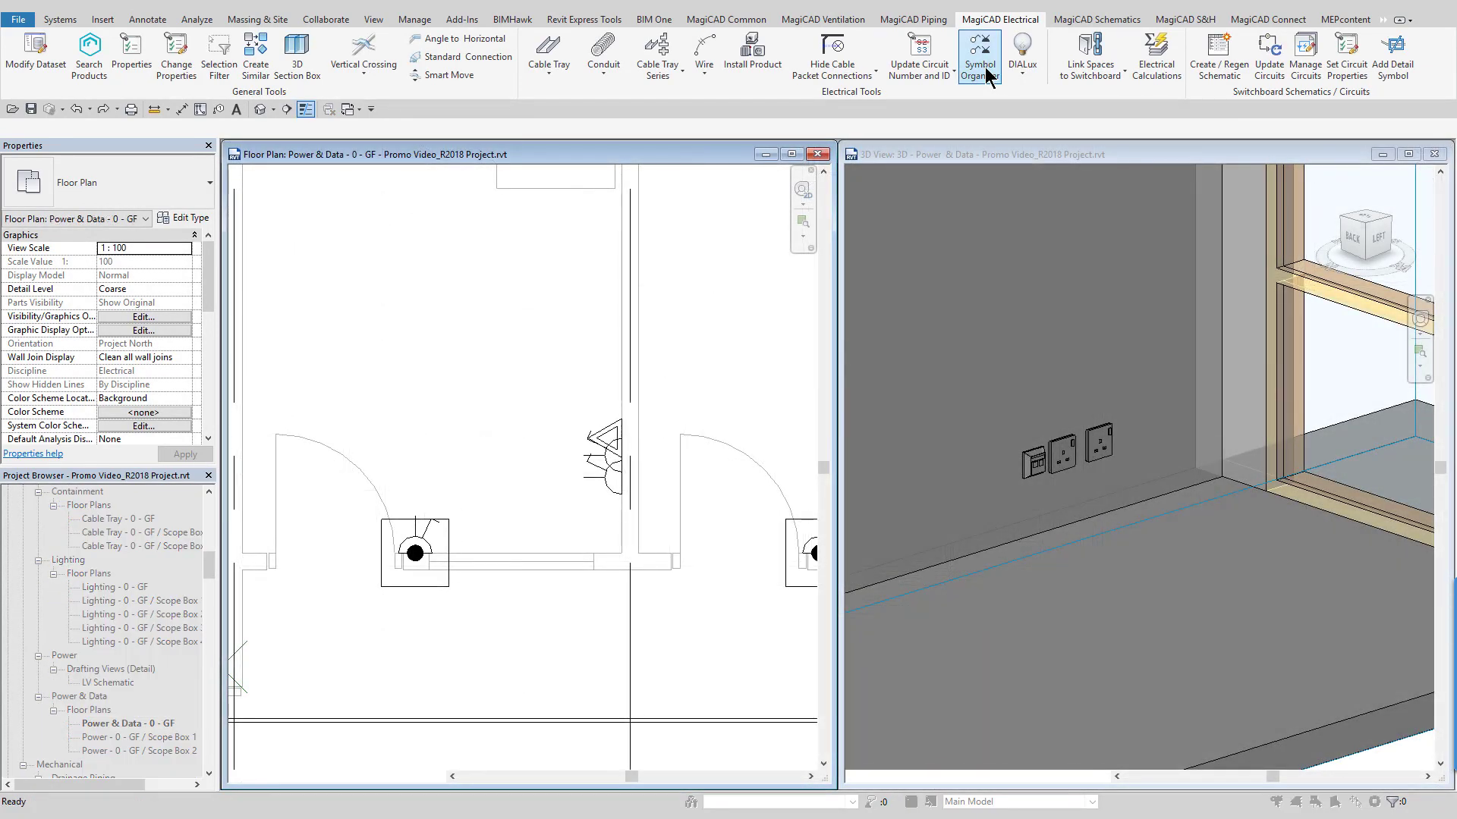
# Arrange the overlapping socket and data outlet symbols on the office wall with the Symbol Organiser, lowest first and centre aligned.
pyautogui.click(980, 68)
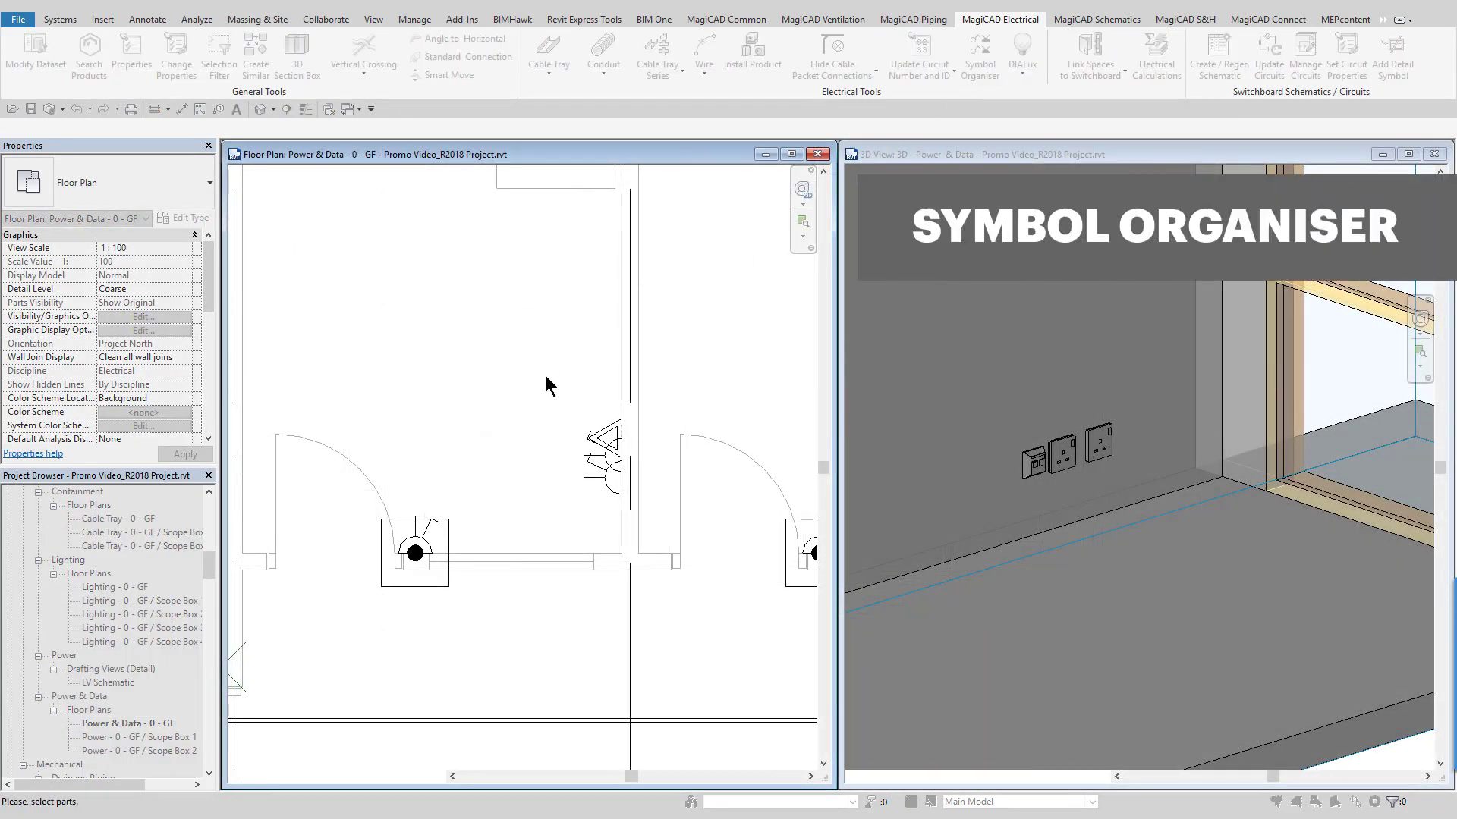
pyautogui.click(606, 446)
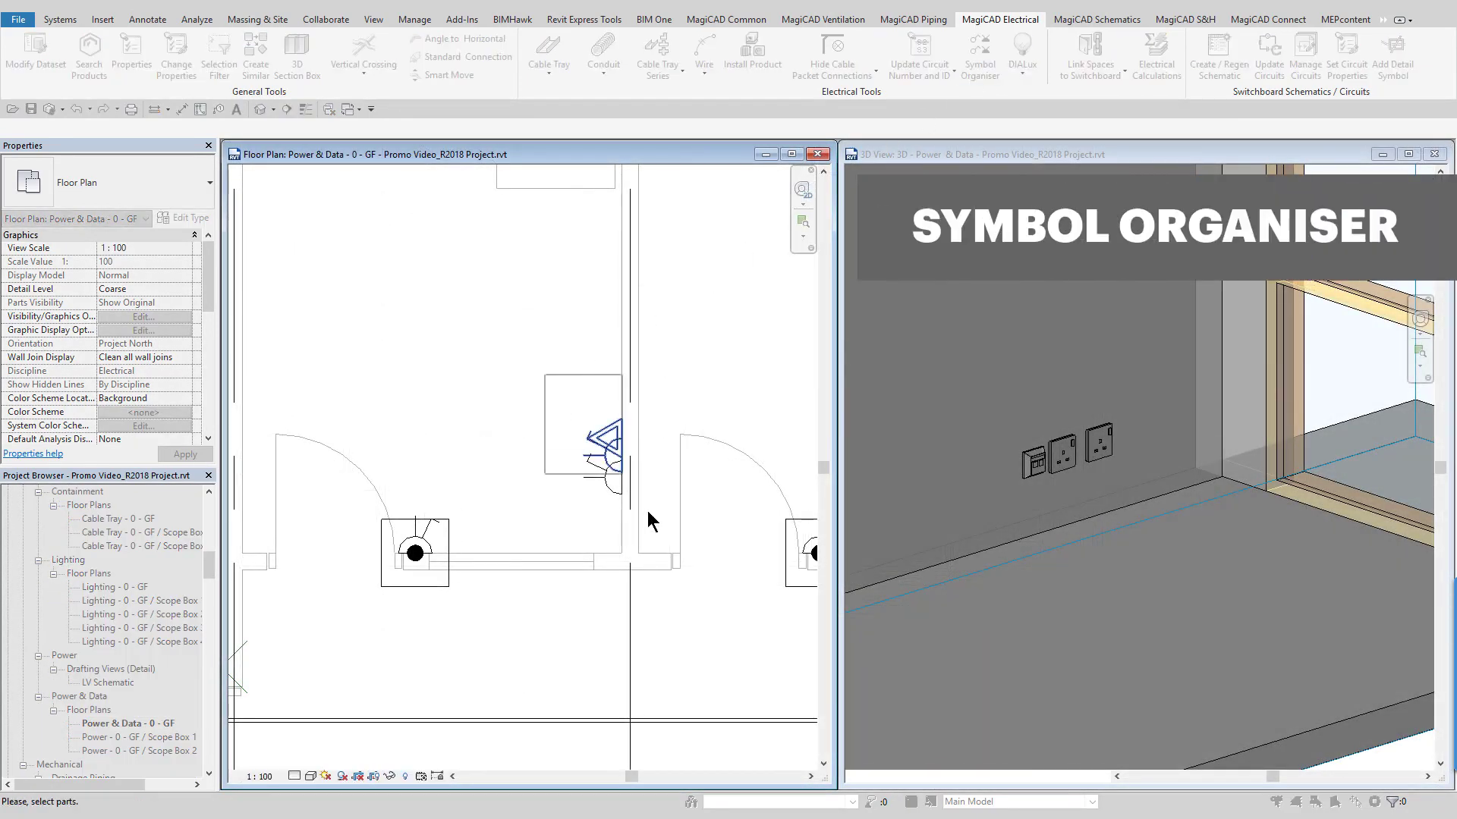
pyautogui.click(622, 459)
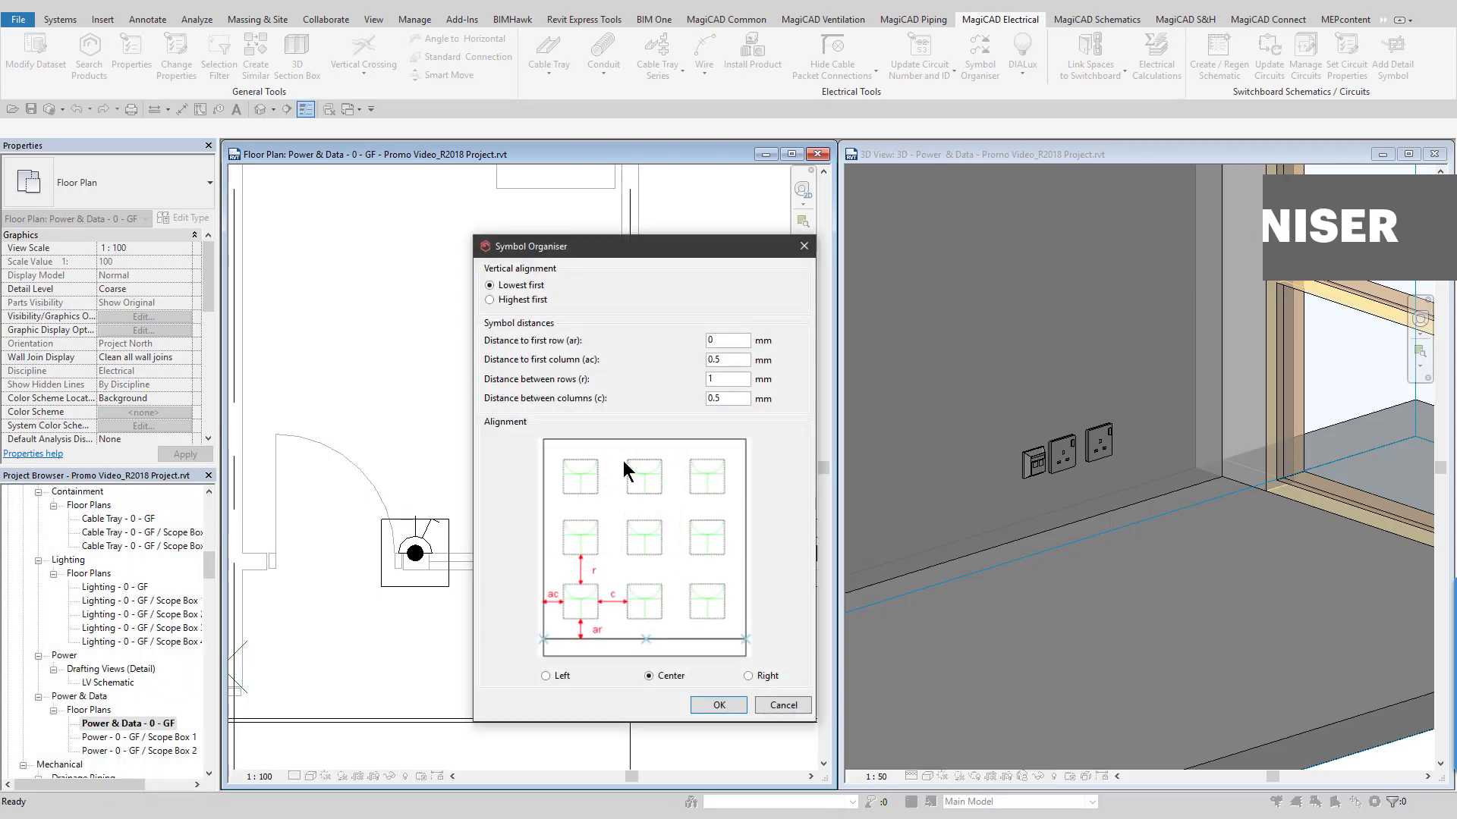
pyautogui.click(718, 707)
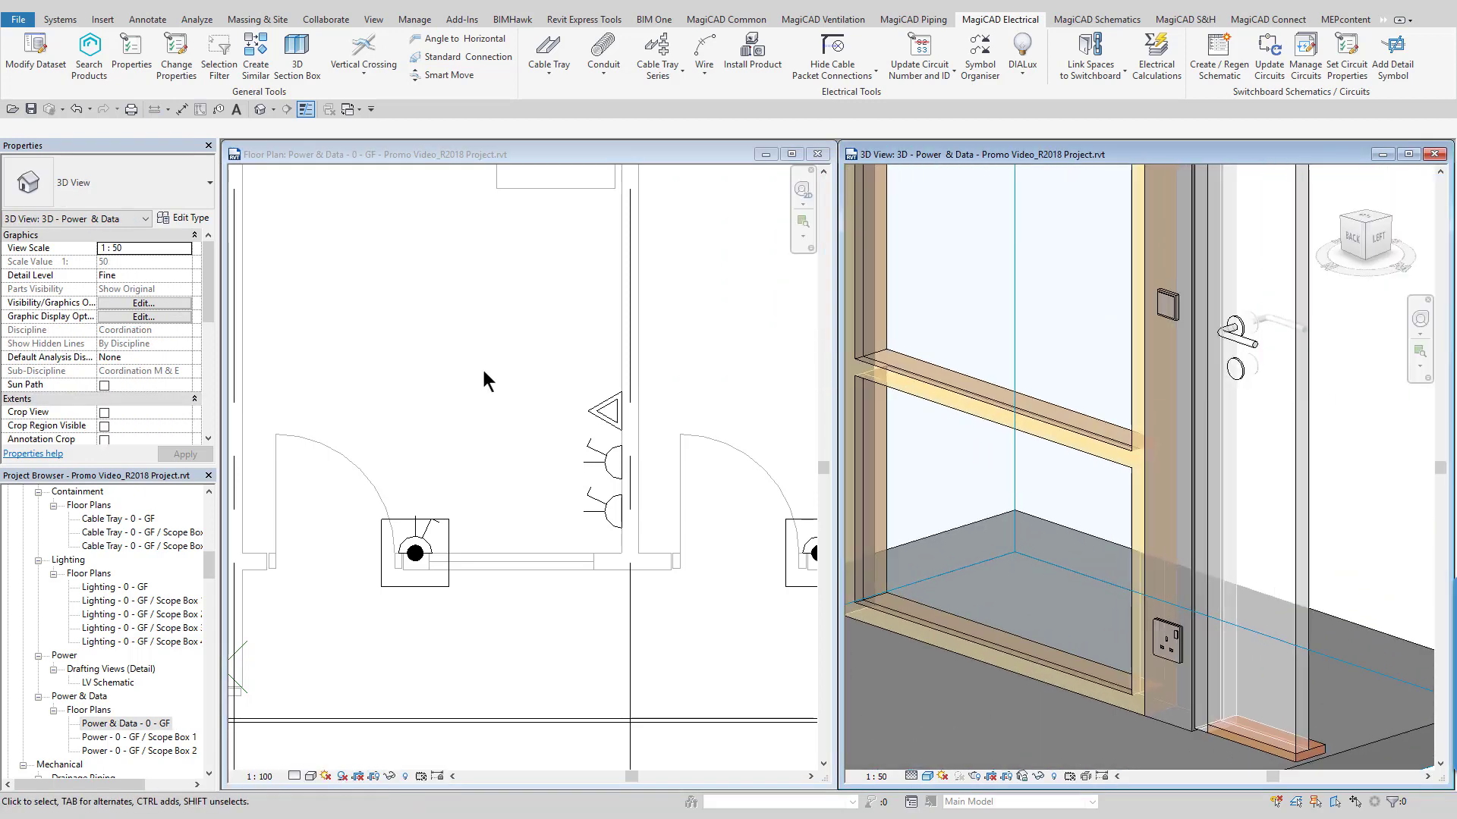
# Arrange the overlapping switch and socket symbols beside the office door with the Symbol Organiser, based at their shared location point.
pyautogui.click(475, 356)
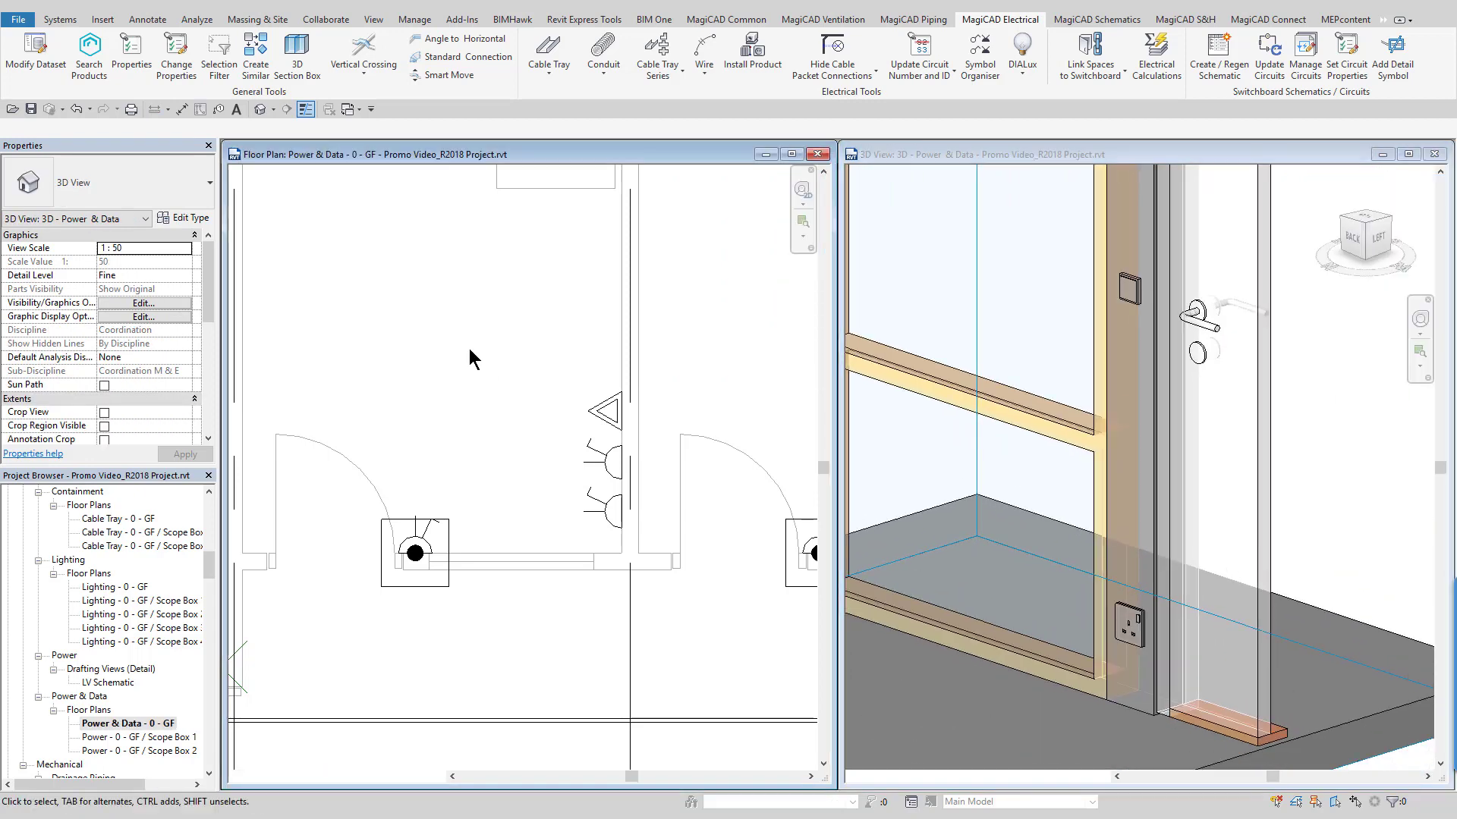
pyautogui.click(977, 58)
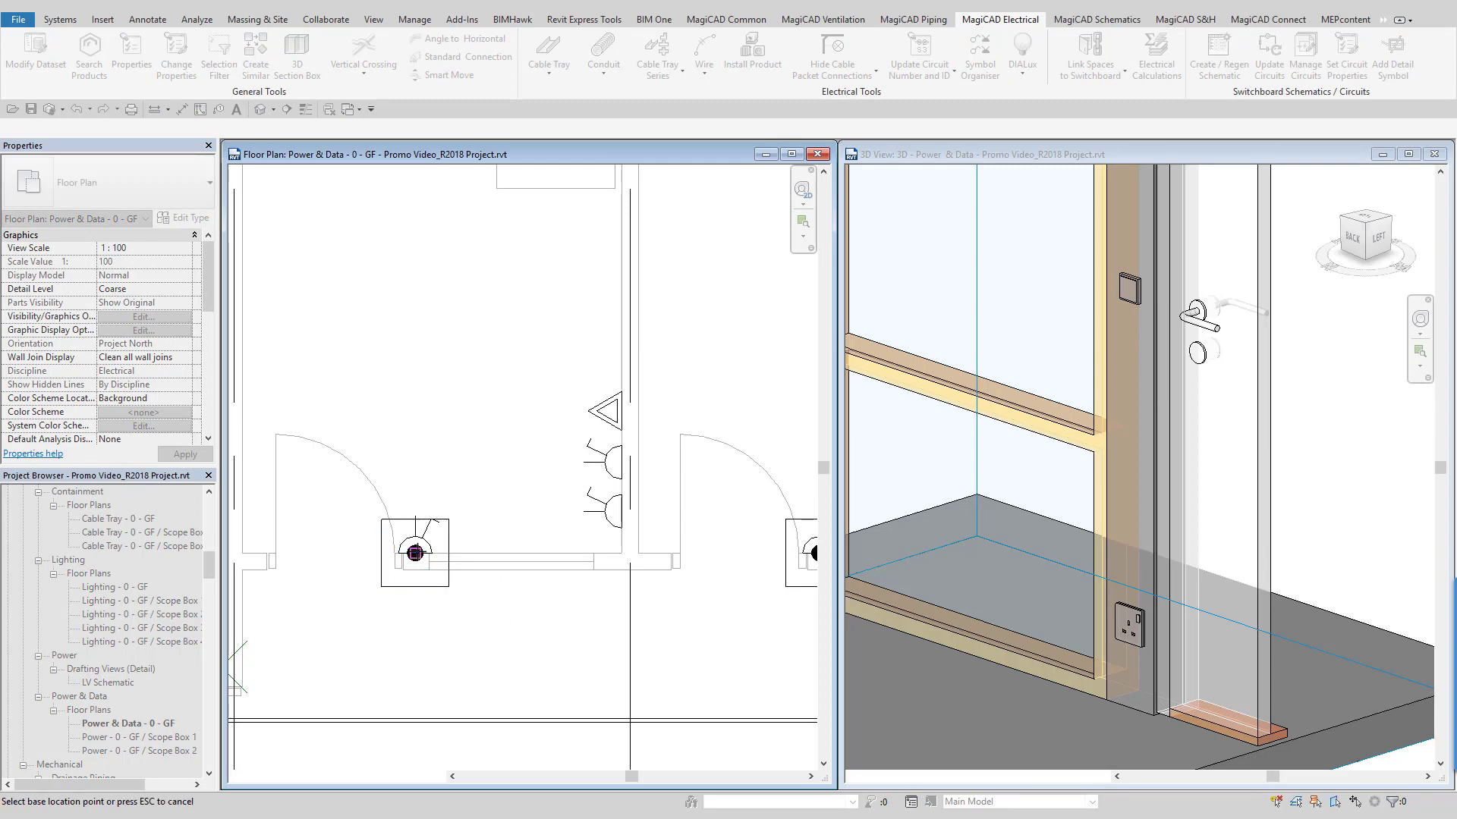
pyautogui.scroll(3, 414, 552)
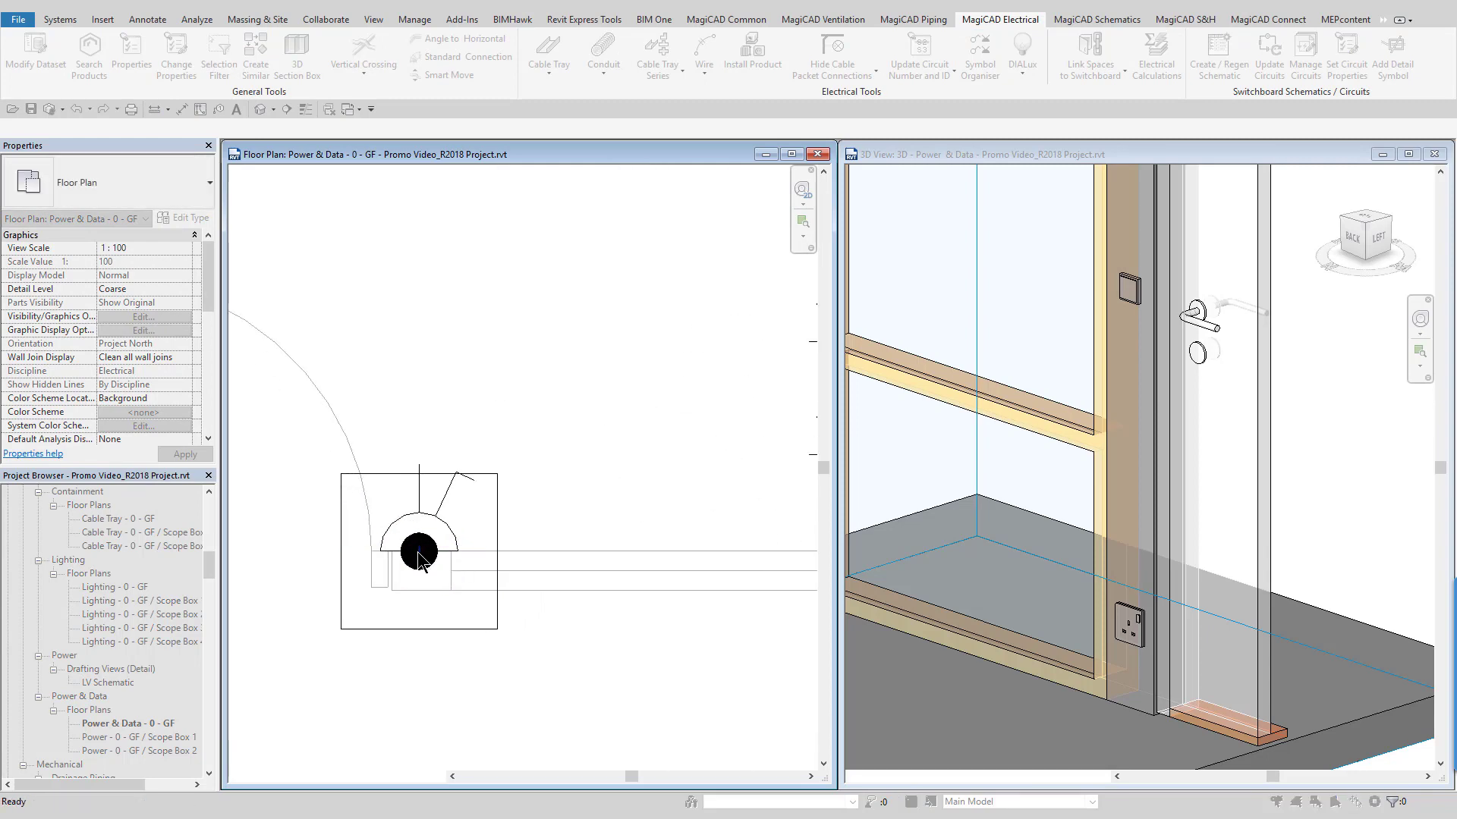
pyautogui.click(418, 558)
pyautogui.click(717, 704)
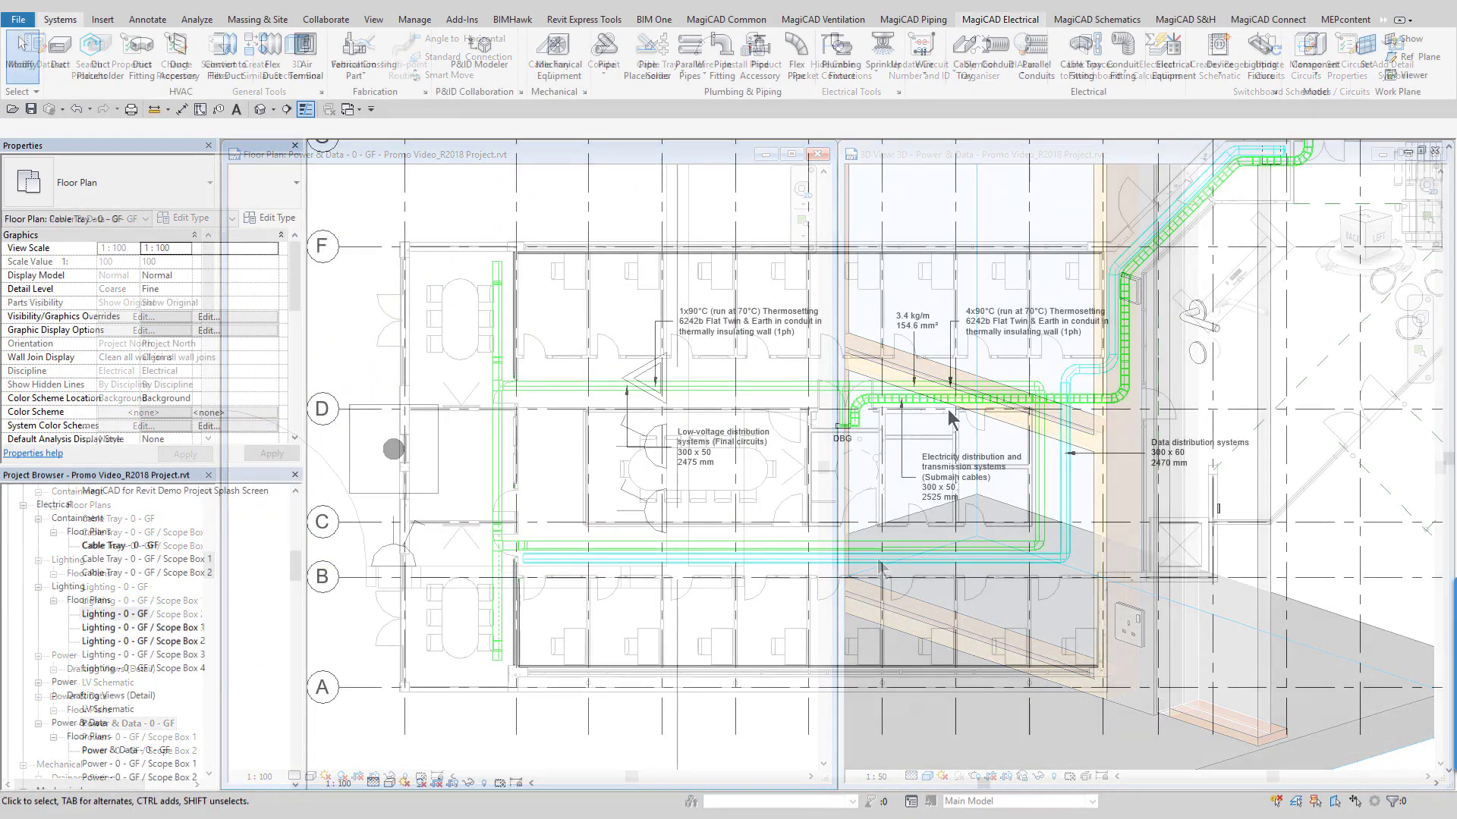
# Examine the cable tray route from distribution board DBG to SB1 in the Cable Tray ground floor plan.
pyautogui.scroll(3, 948, 418)
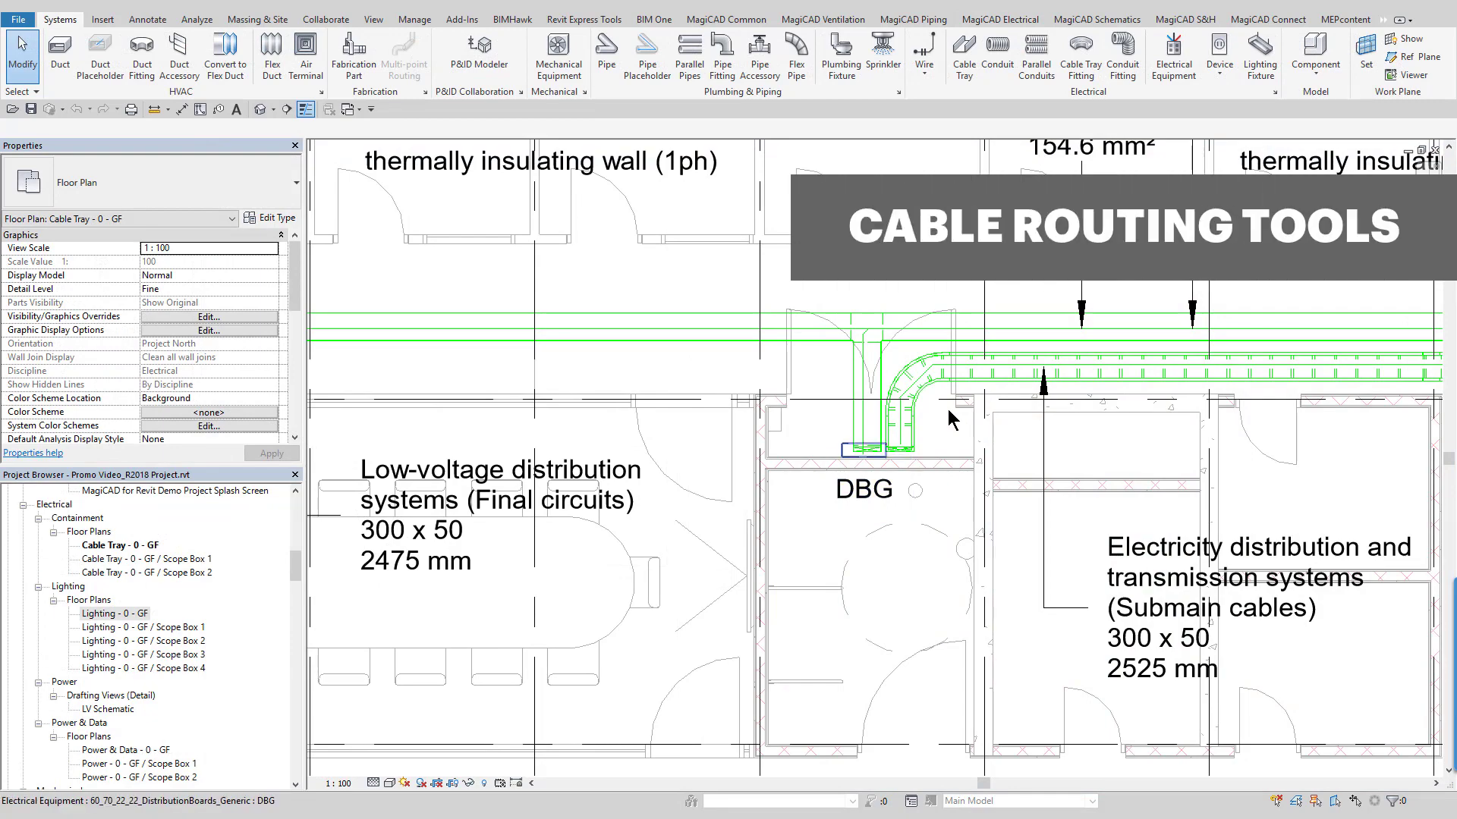
pyautogui.scroll(-3, 949, 410)
pyautogui.moveTo(948, 411); pyautogui.dragTo(507, 606, button='middle')
pyautogui.scroll(-1, 945, 406)
pyautogui.moveTo(927, 333); pyautogui.dragTo(785, 346, button='middle')
pyautogui.scroll(3, 785, 345)
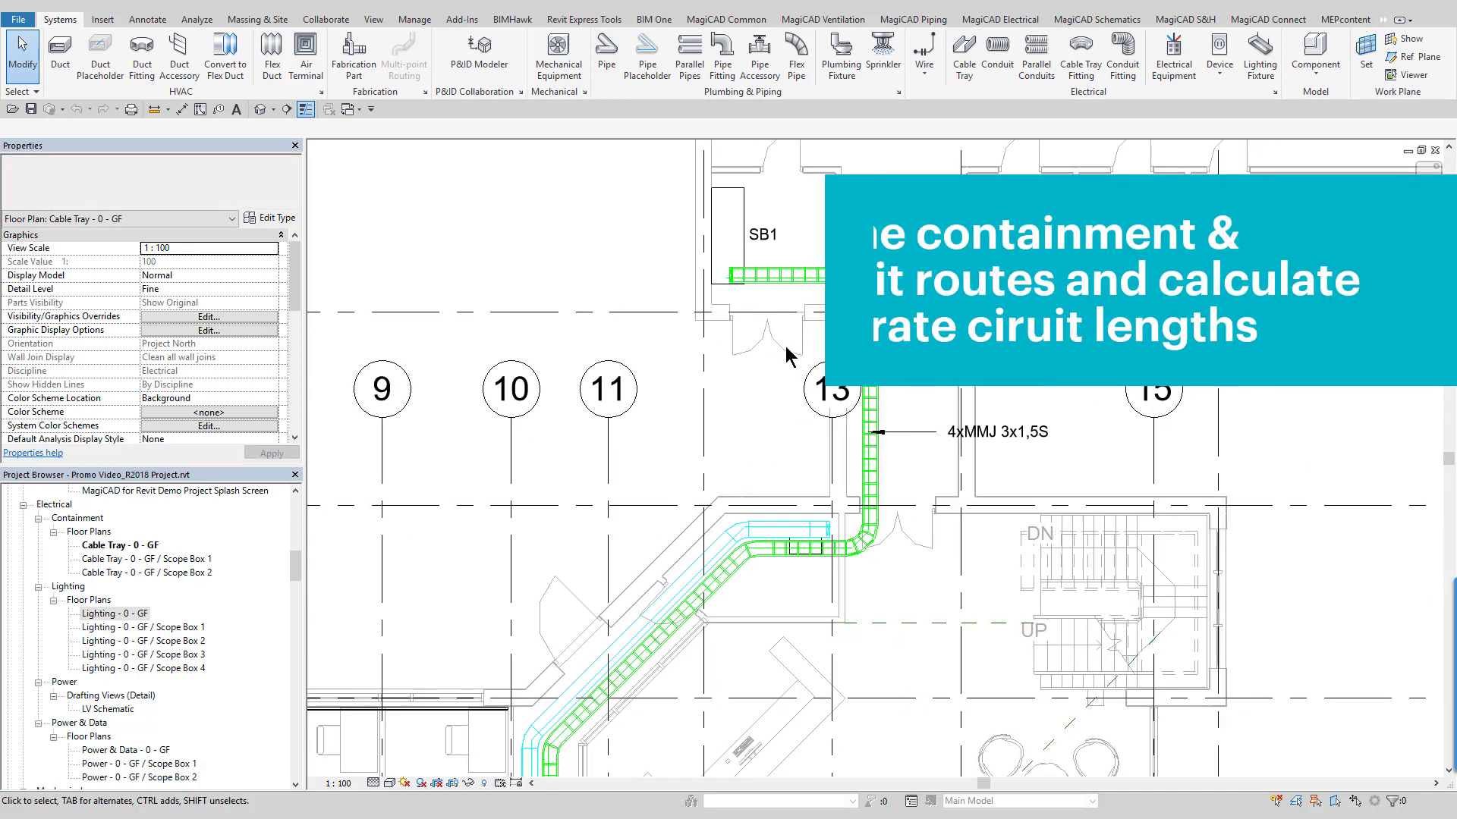
# Select the electrical circuit between distribution board DBG and SB1 and check its supply cable length.
pyautogui.moveTo(455, 682); pyautogui.dragTo(857, 390, button='middle')
pyautogui.scroll(-2, 637, 607)
pyautogui.moveTo(394, 713); pyautogui.dragTo(710, 389, button='middle')
pyautogui.scroll(4, 518, 612)
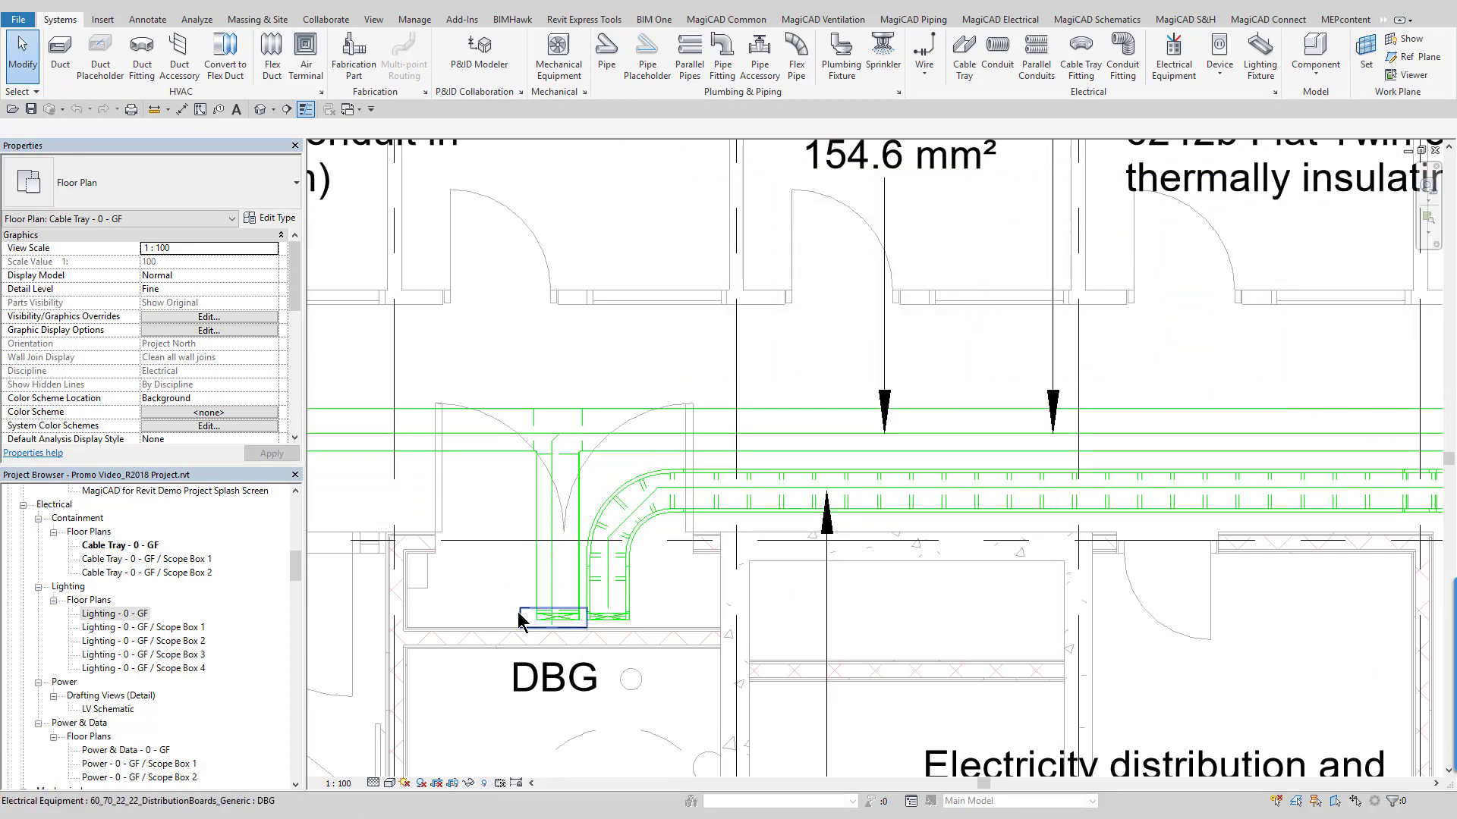
pyautogui.click(518, 611)
pyautogui.scroll(-5, 517, 611)
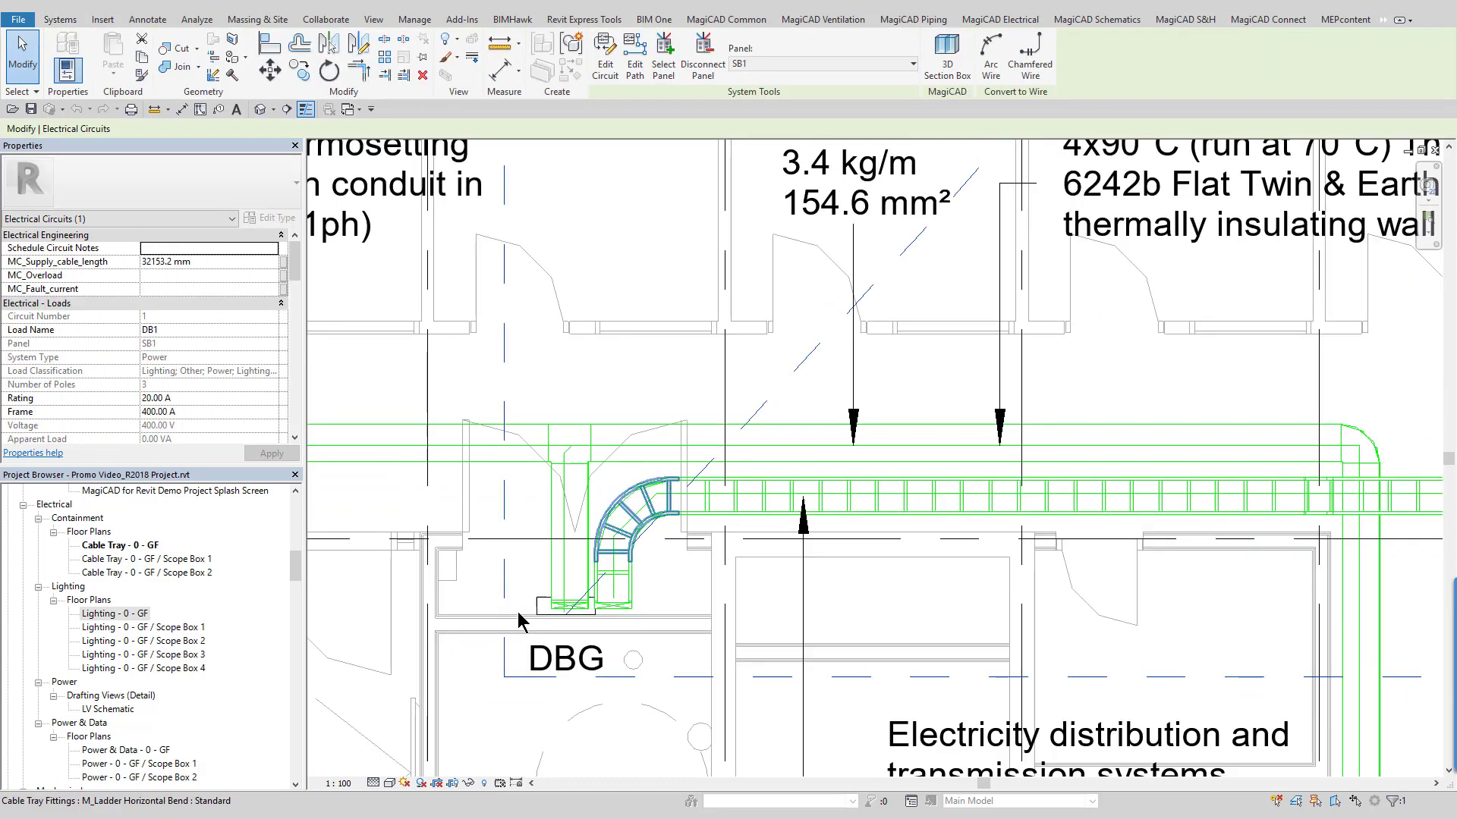
pyautogui.moveTo(528, 622); pyautogui.dragTo(572, 636, button='middle')
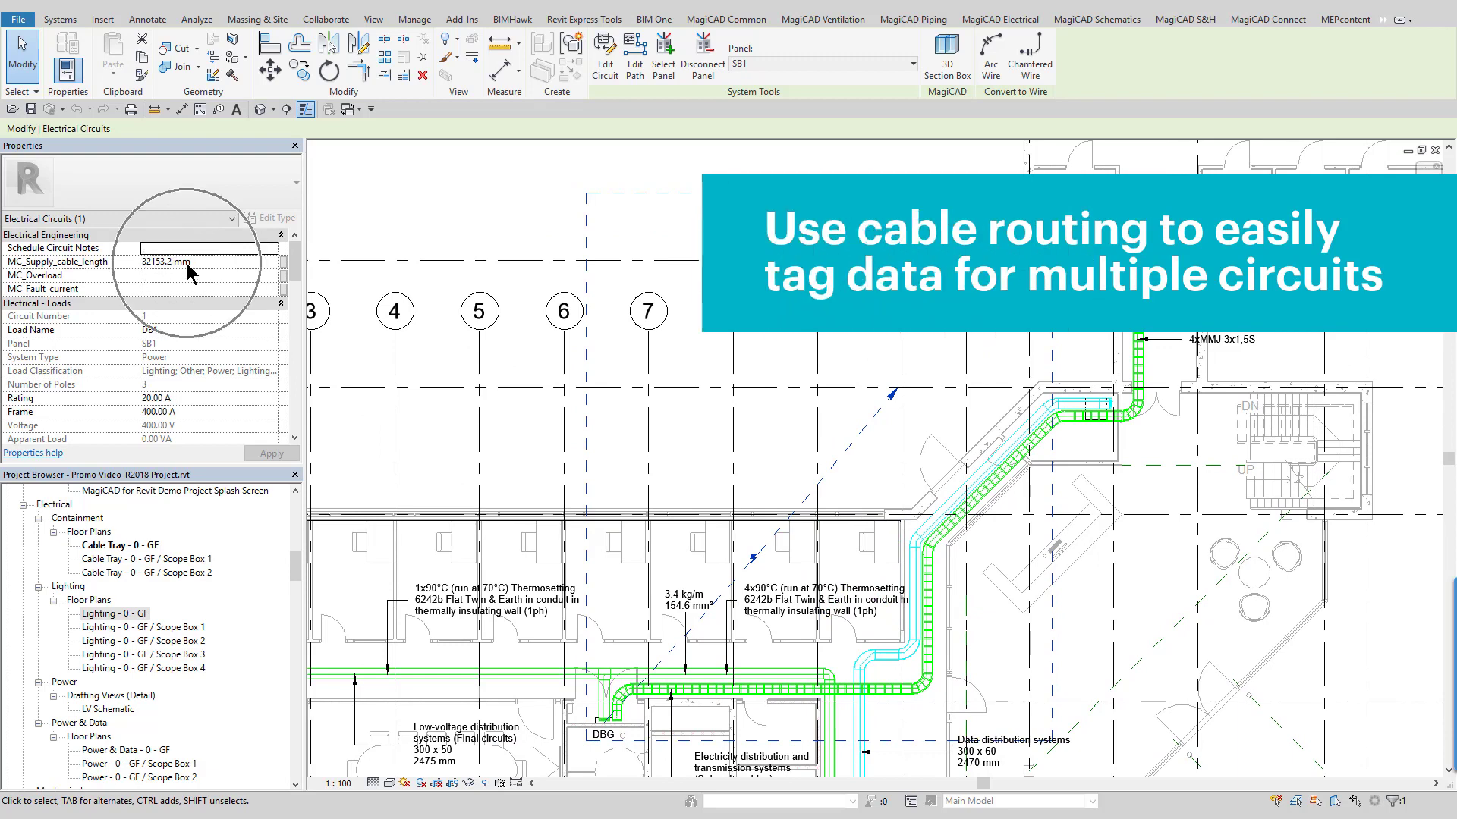
pyautogui.moveTo(501, 581); pyautogui.dragTo(797, 317, button='middle')
pyautogui.press('Escape')
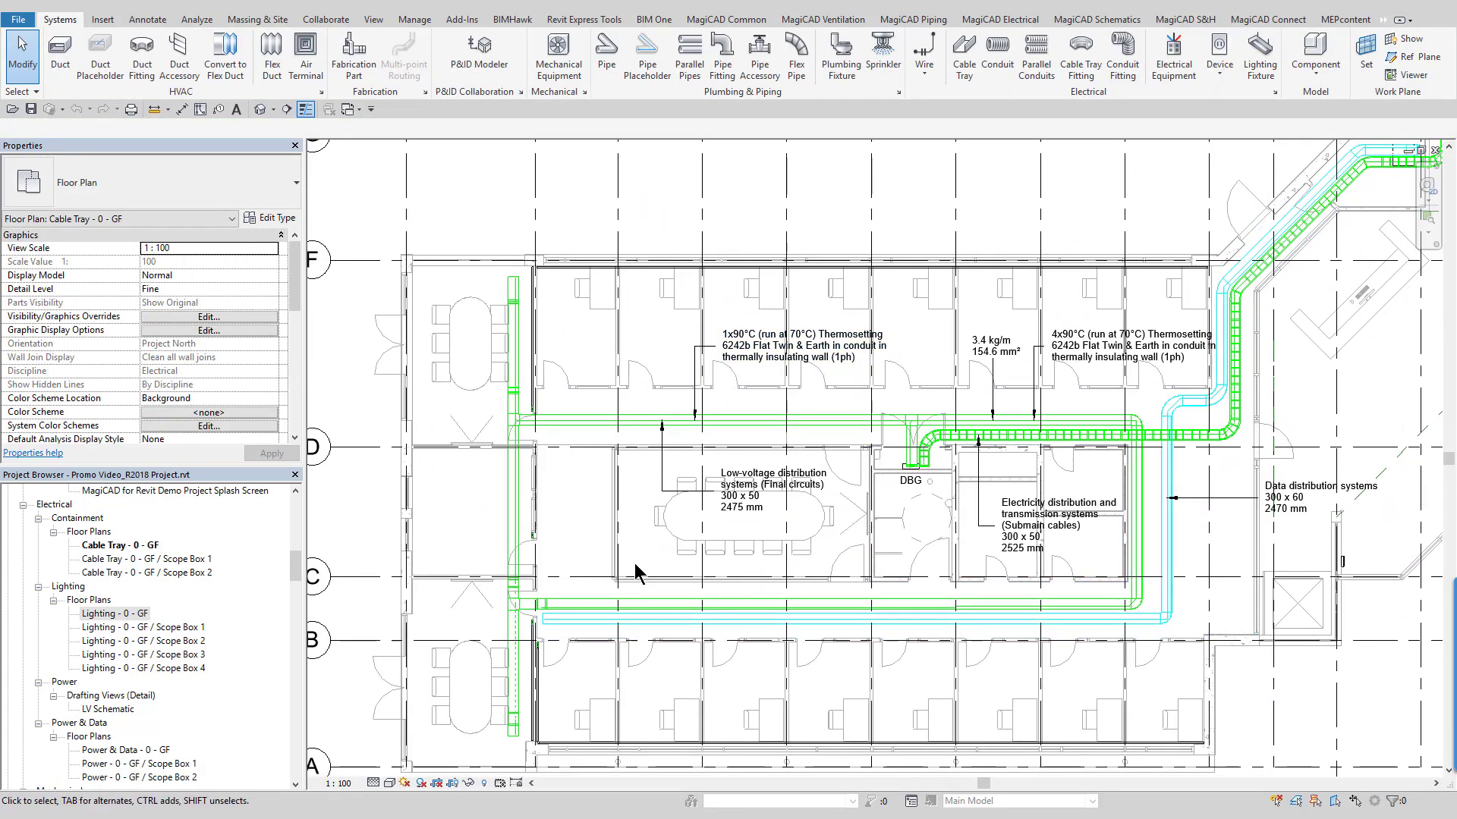
# Examine the circuit and containment tags on the low-voltage distribution cable tray beside DBG.
pyautogui.scroll(2, 723, 497)
pyautogui.scroll(1, 741, 362)
pyautogui.moveTo(742, 362); pyautogui.dragTo(644, 462, button='middle')
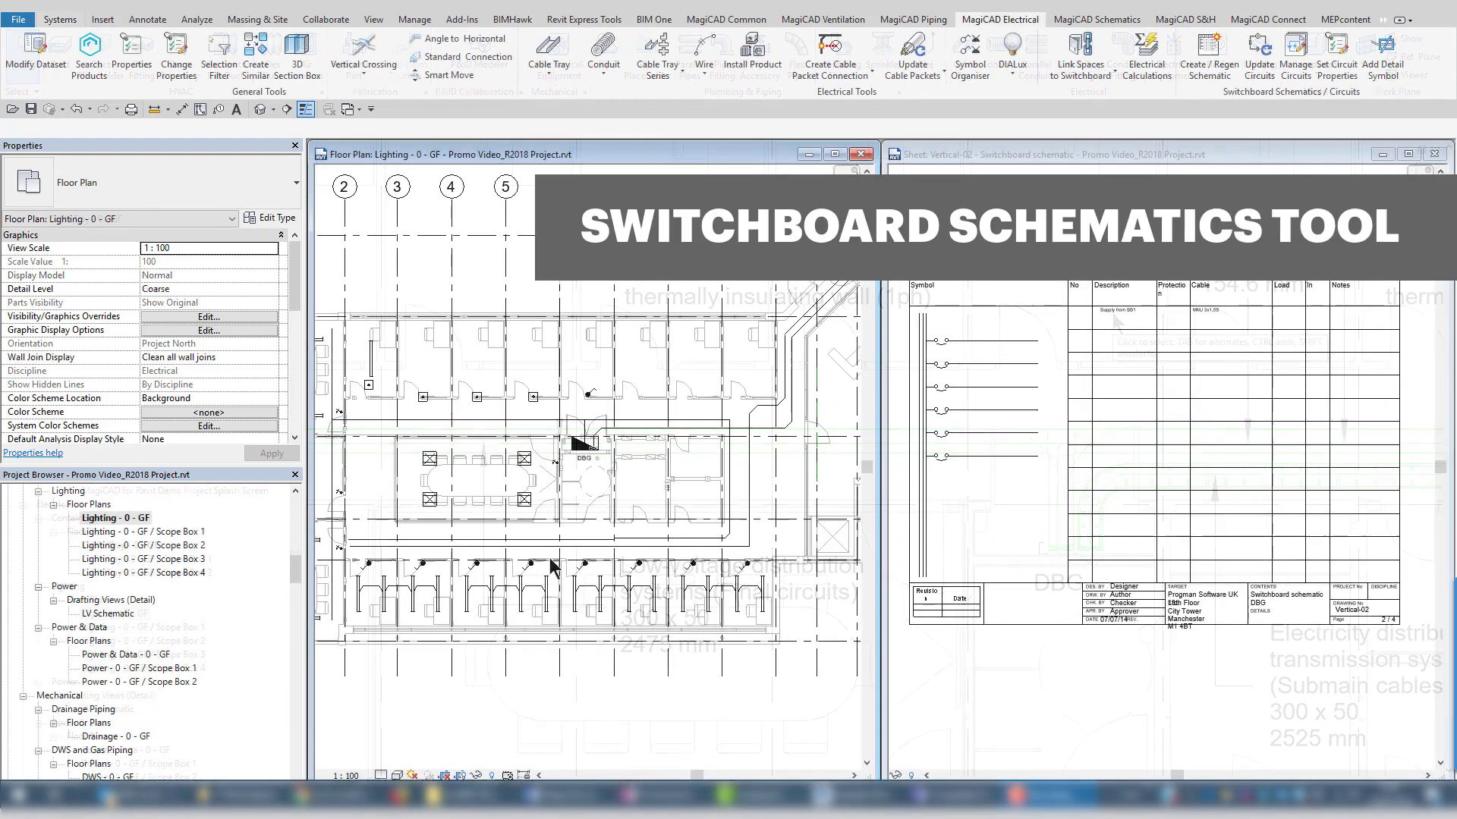
# Inspect the DBG lighting circuits of the lower office row, for rooms 115, 114 and rooms 113, 112, in the Lighting plan.
pyautogui.scroll(3, 591, 600)
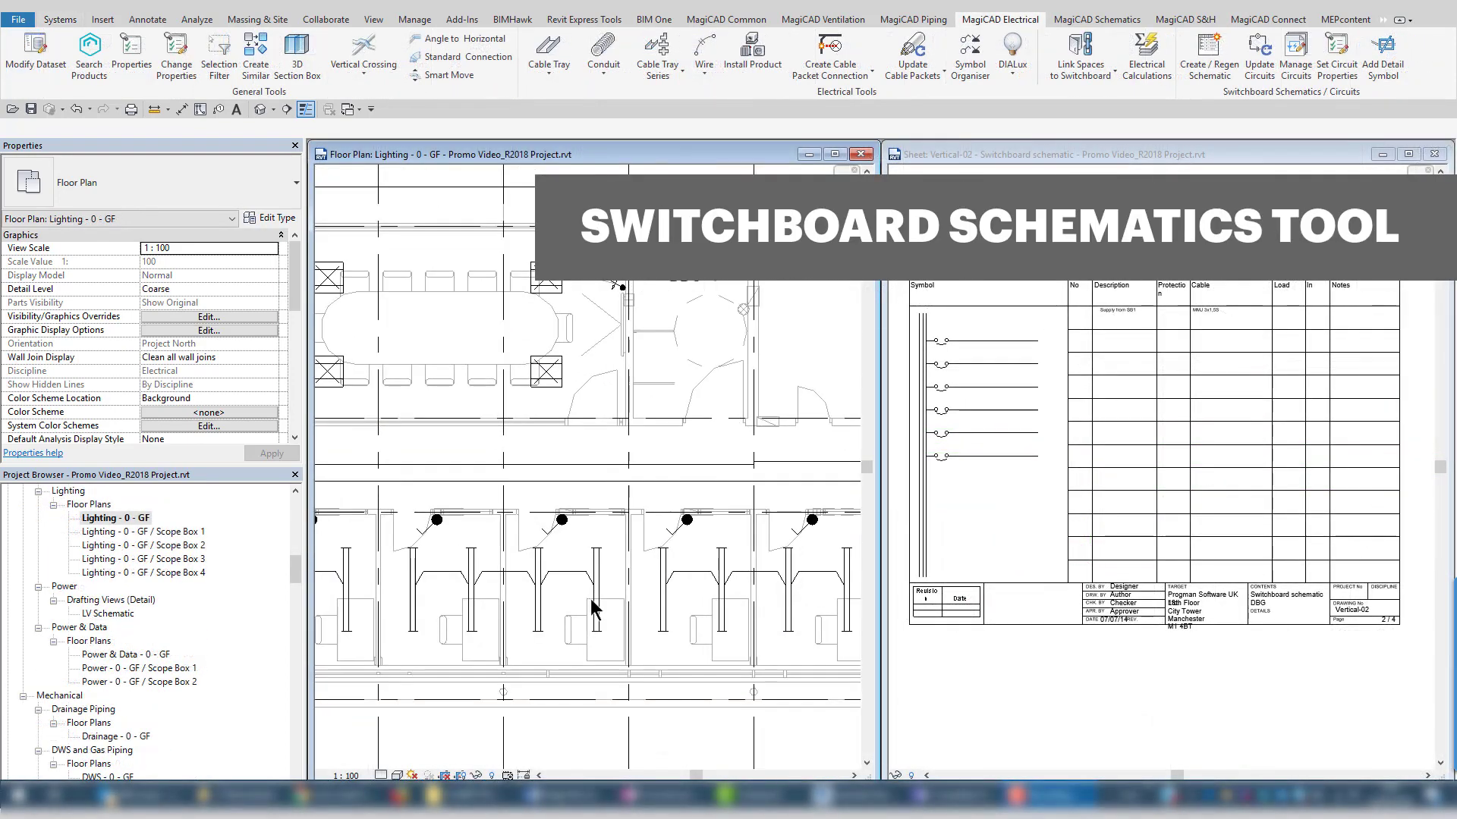
pyautogui.scroll(2, 598, 616)
pyautogui.scroll(2, 598, 616)
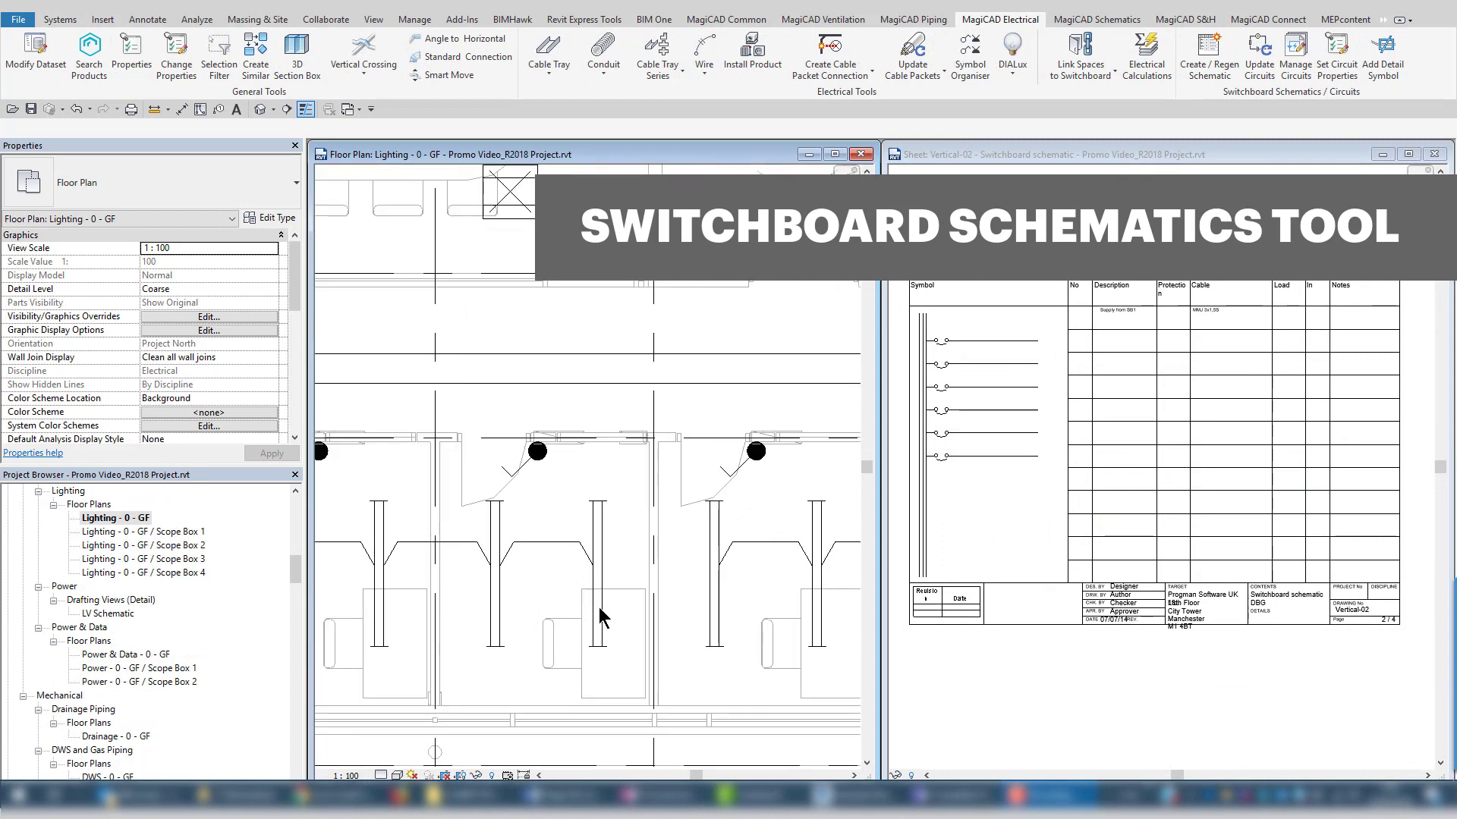
pyautogui.press('Tab')
pyautogui.scroll(-2, 599, 616)
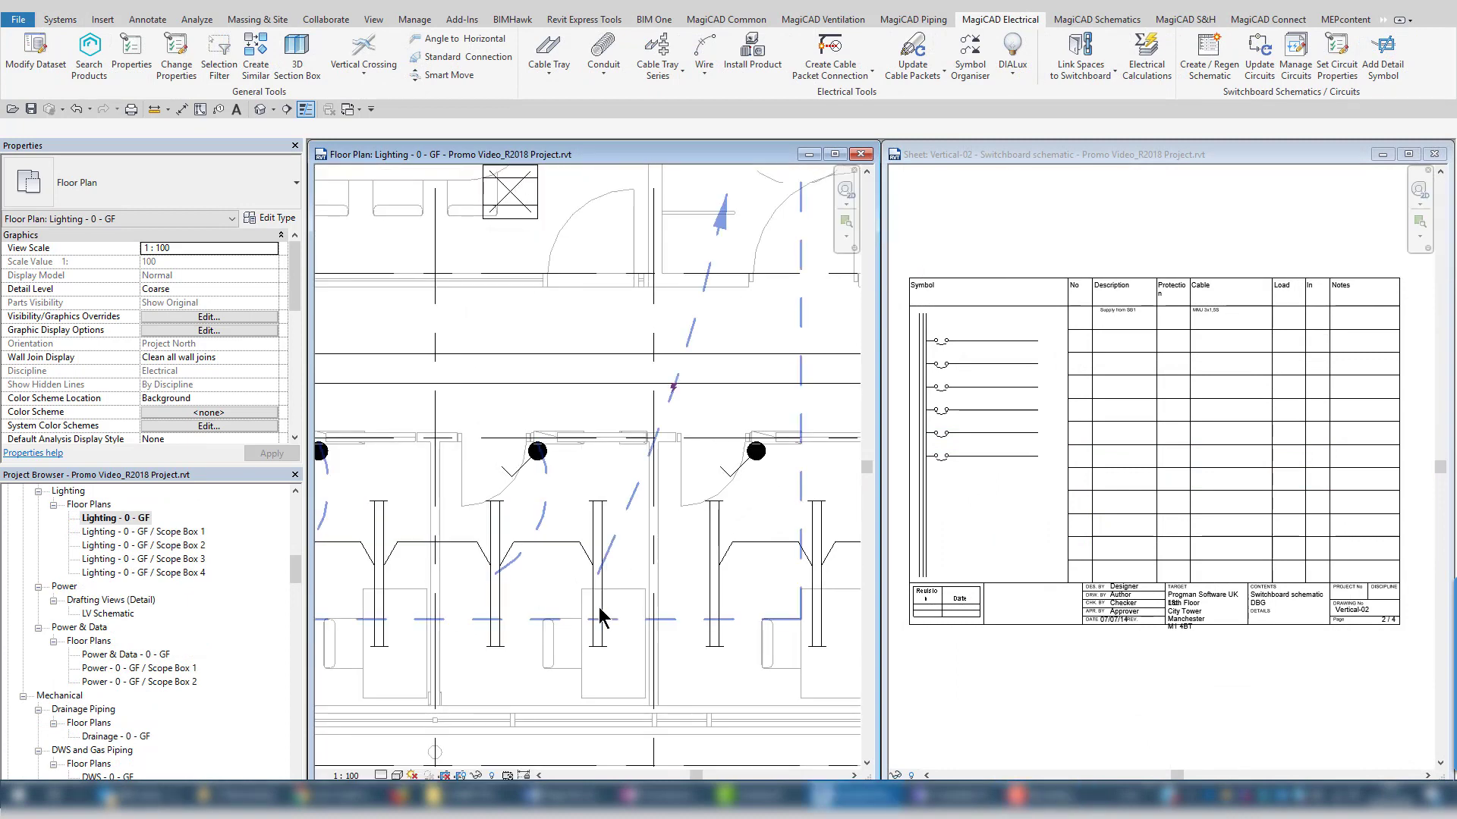
pyautogui.click(599, 616)
pyautogui.scroll(-2, 600, 616)
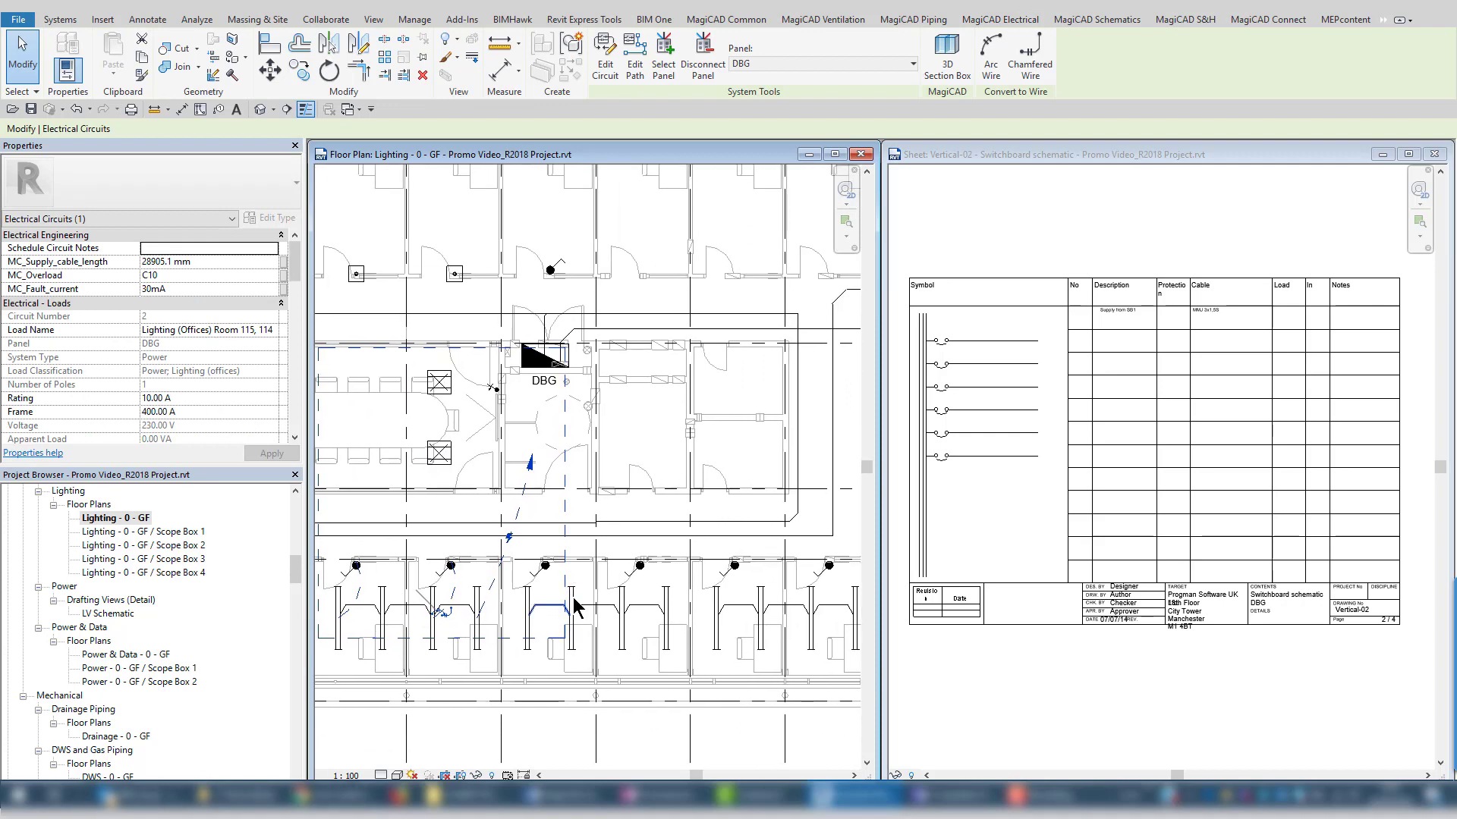
pyautogui.click(575, 607)
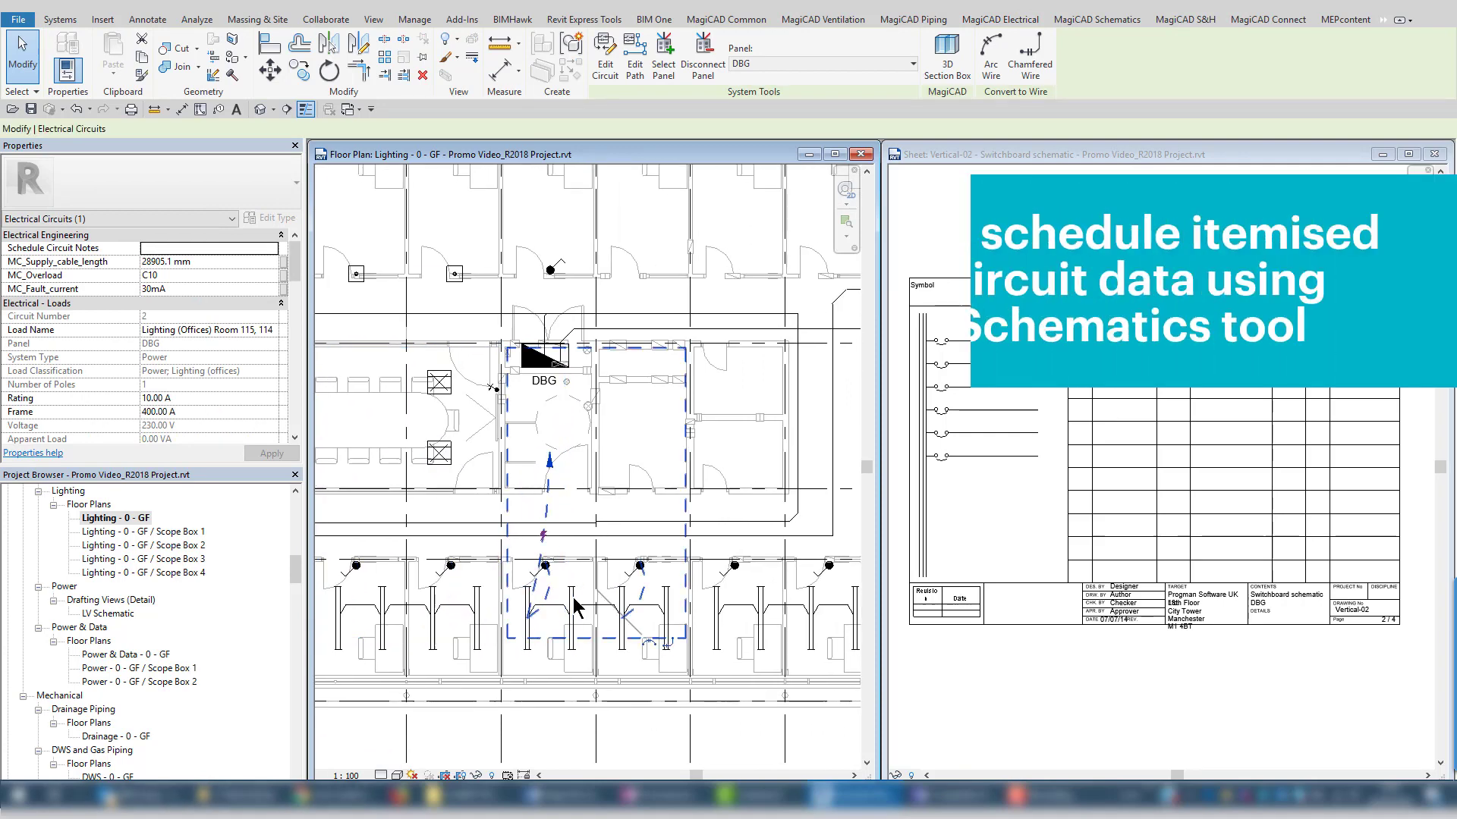
# Generate the switchboard schematic for distribution board DBG on the Vertical-02 sheet.
pyautogui.hotkey('ctrl', 'Tab')
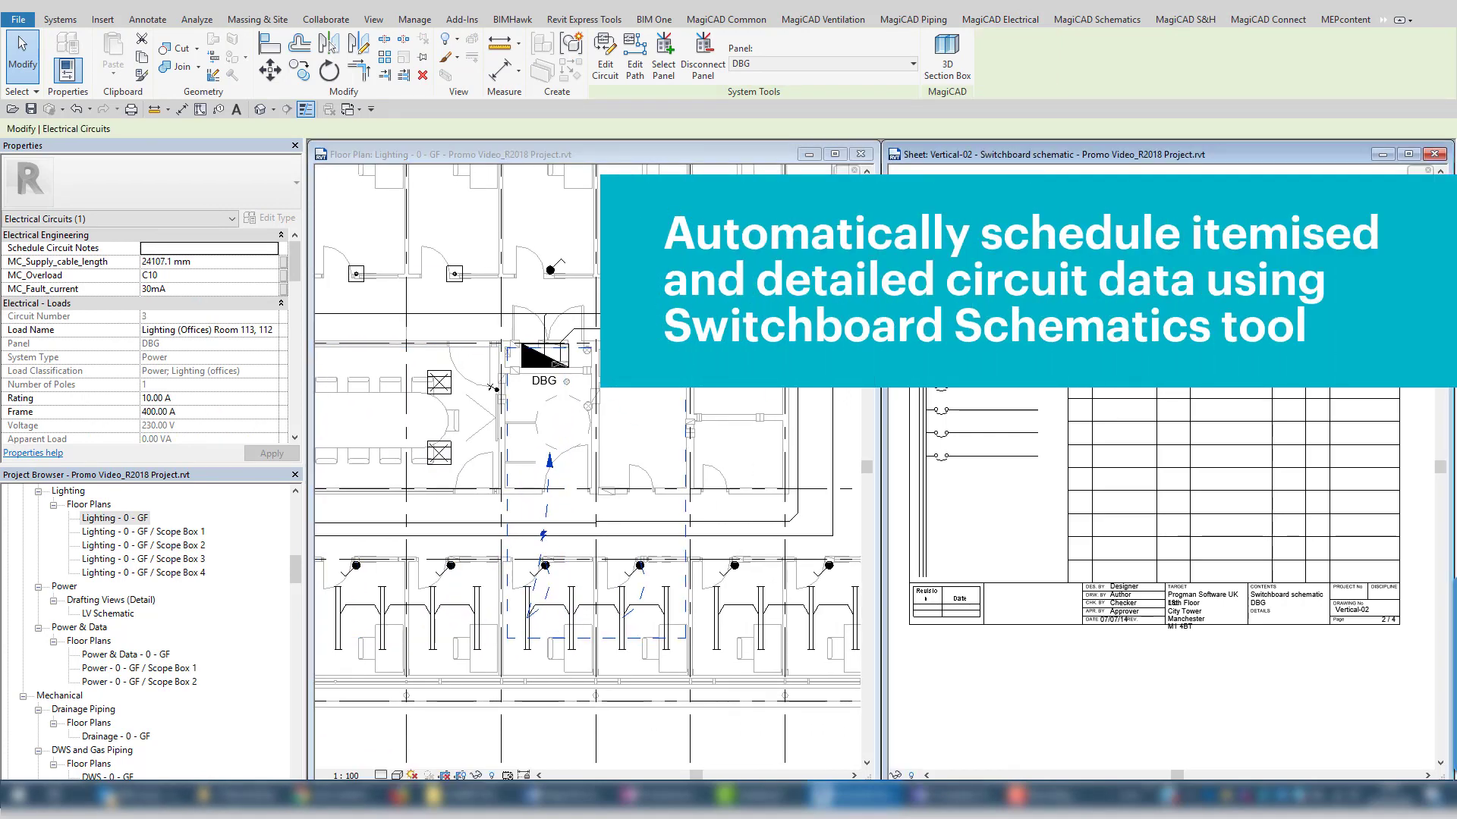
pyautogui.scroll(3, 530, 373)
pyautogui.press('Escape')
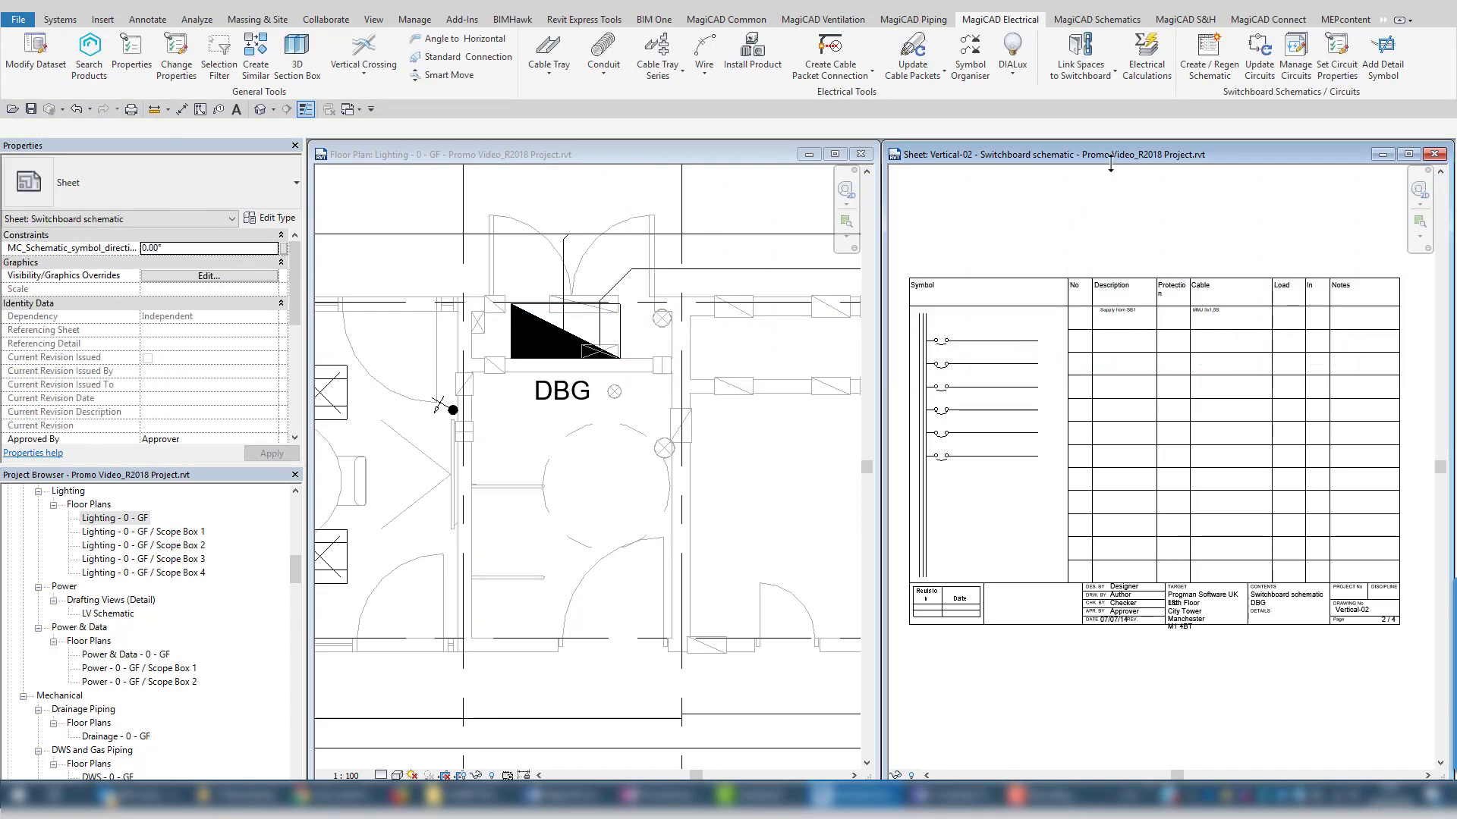
pyautogui.click(1204, 77)
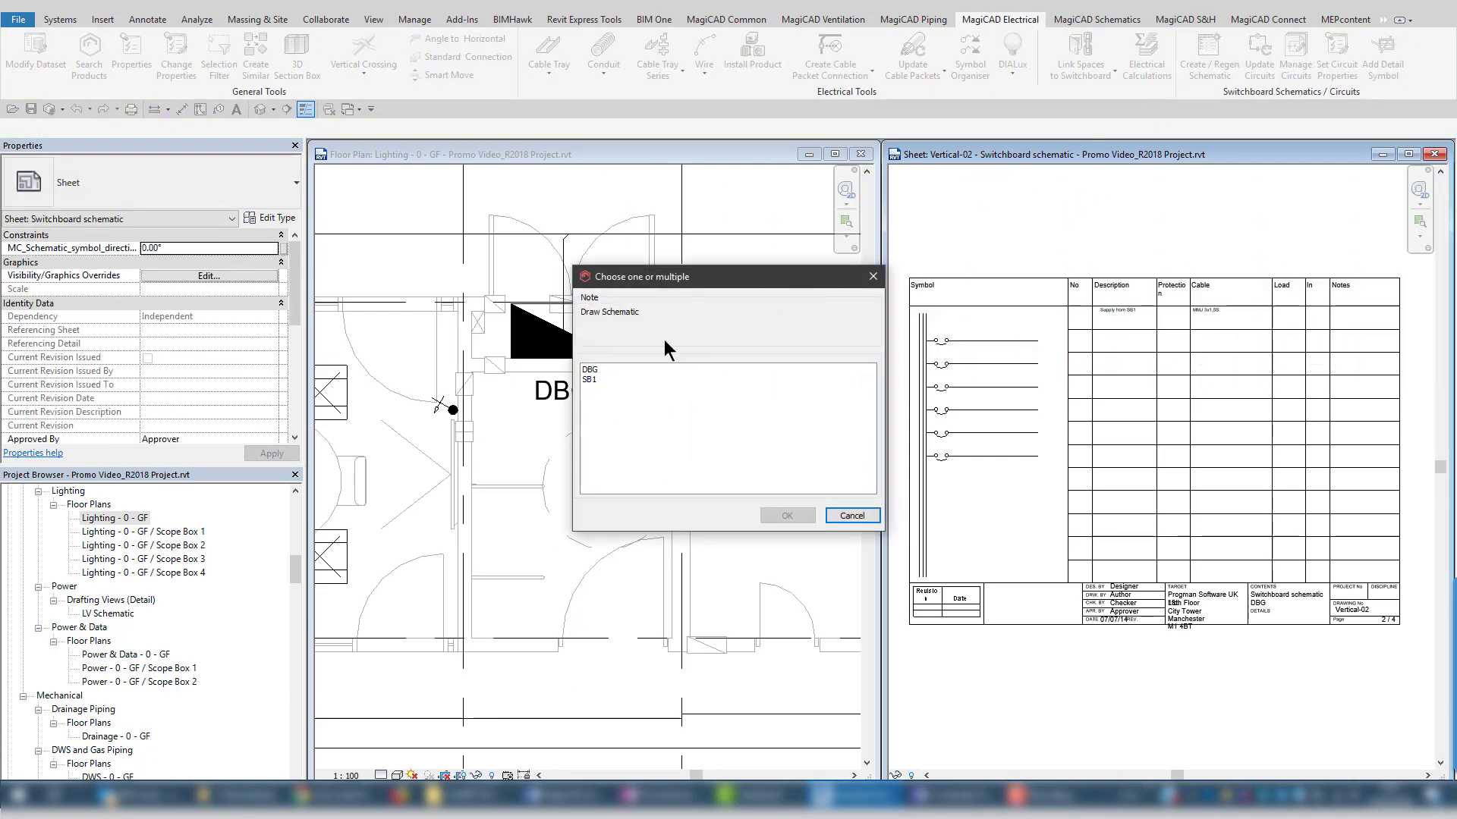
pyautogui.click(777, 513)
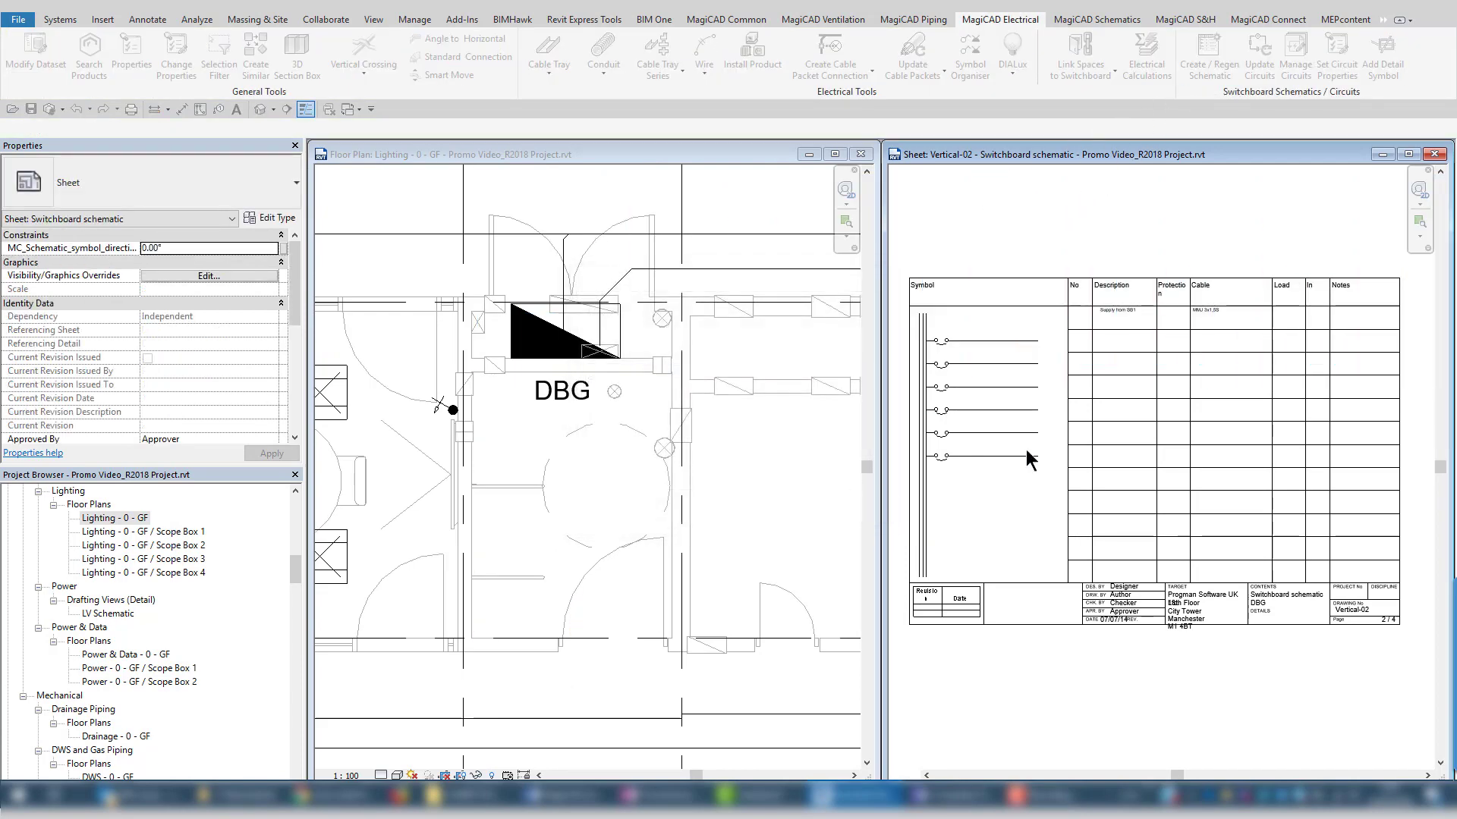
# Enlarge the switchboard schematic sheet and examine the circuit numbers, descriptions, protection and cable data.
pyautogui.scroll(3, 1054, 437)
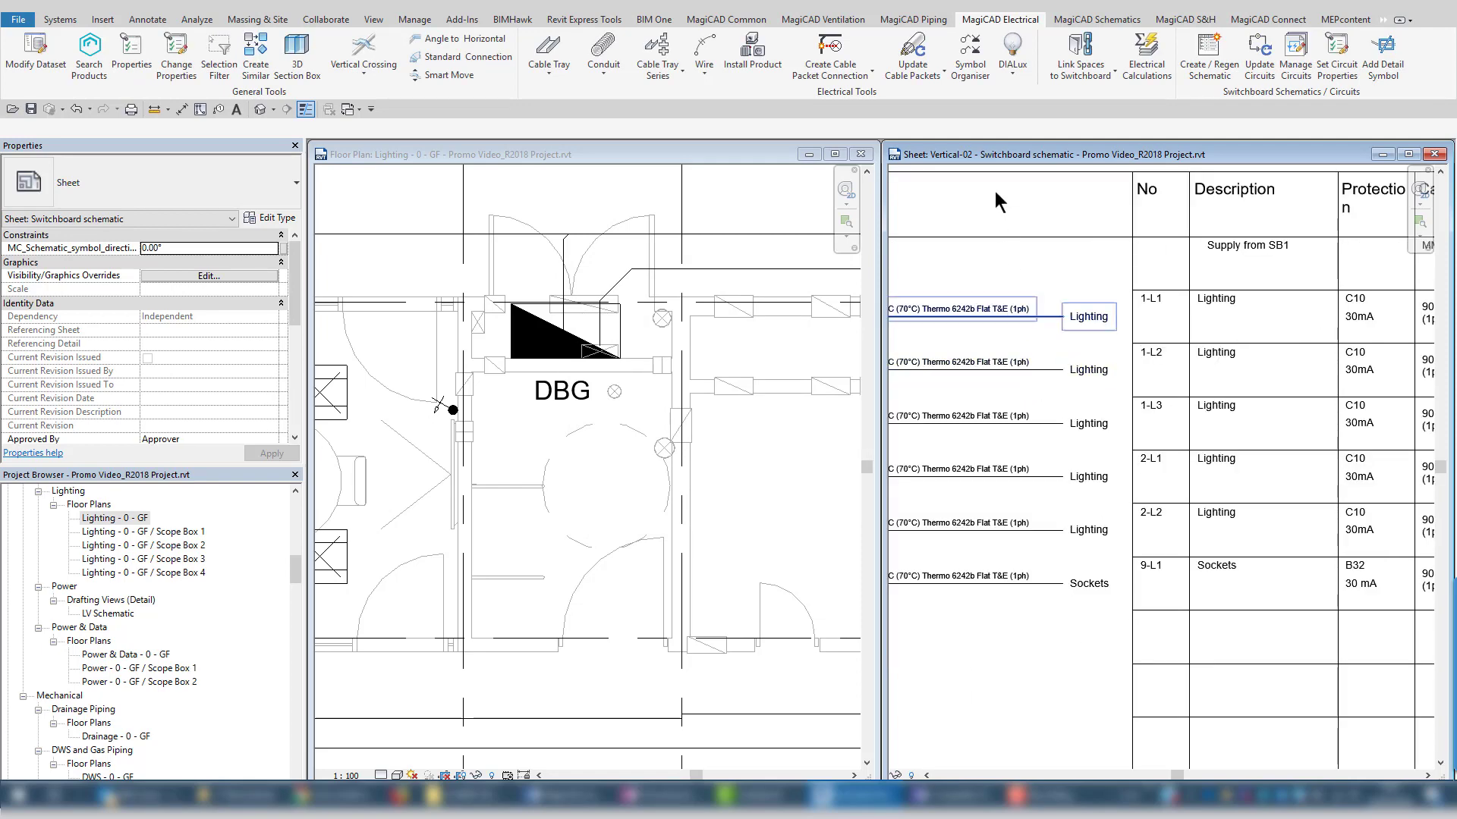
pyautogui.doubleClick(984, 154)
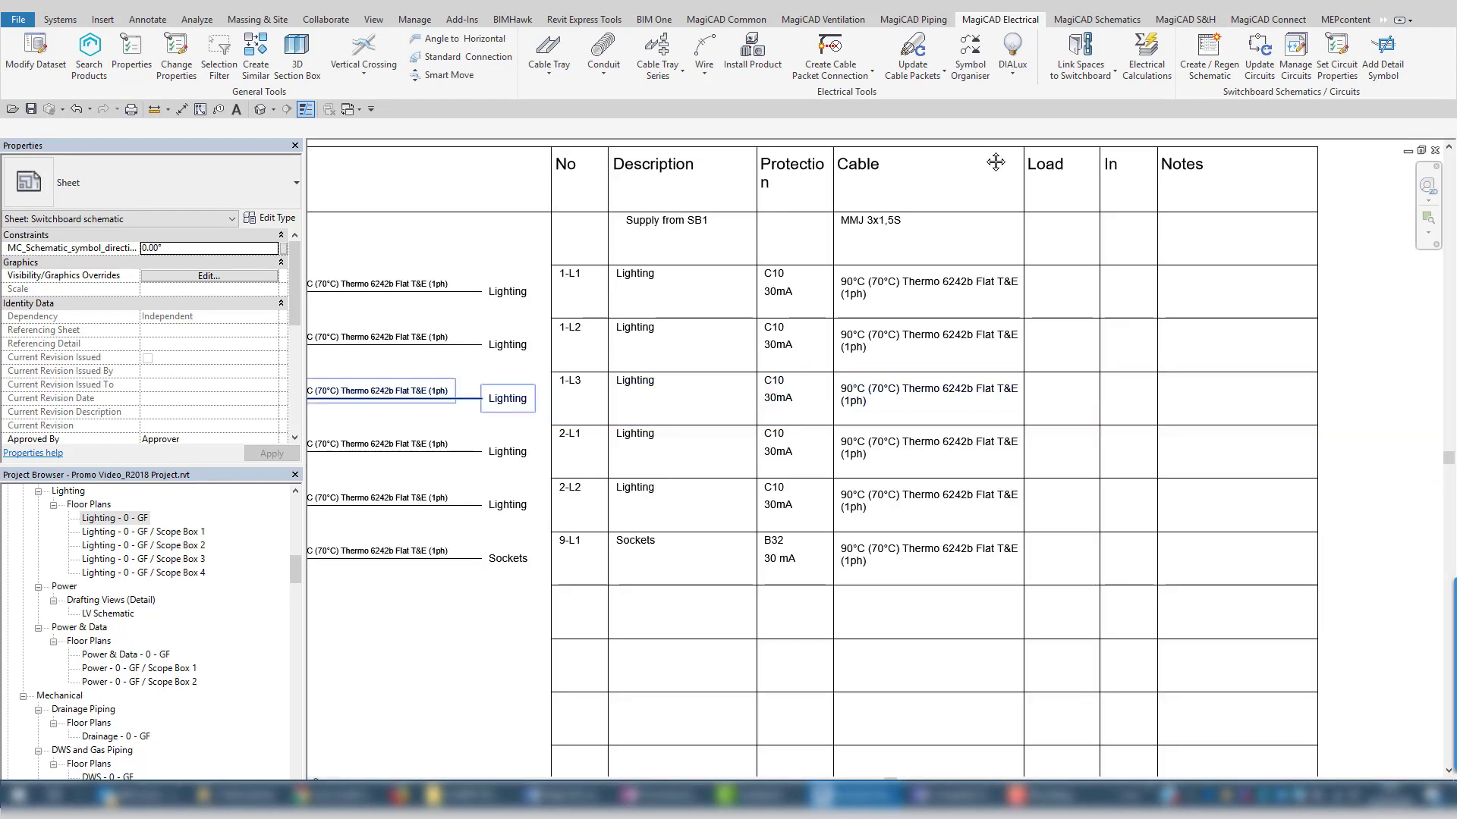
pyautogui.scroll(2, 684, 326)
pyautogui.moveTo(1138, 383); pyautogui.dragTo(434, 455, button='middle')
pyautogui.scroll(-5, 985, 151)
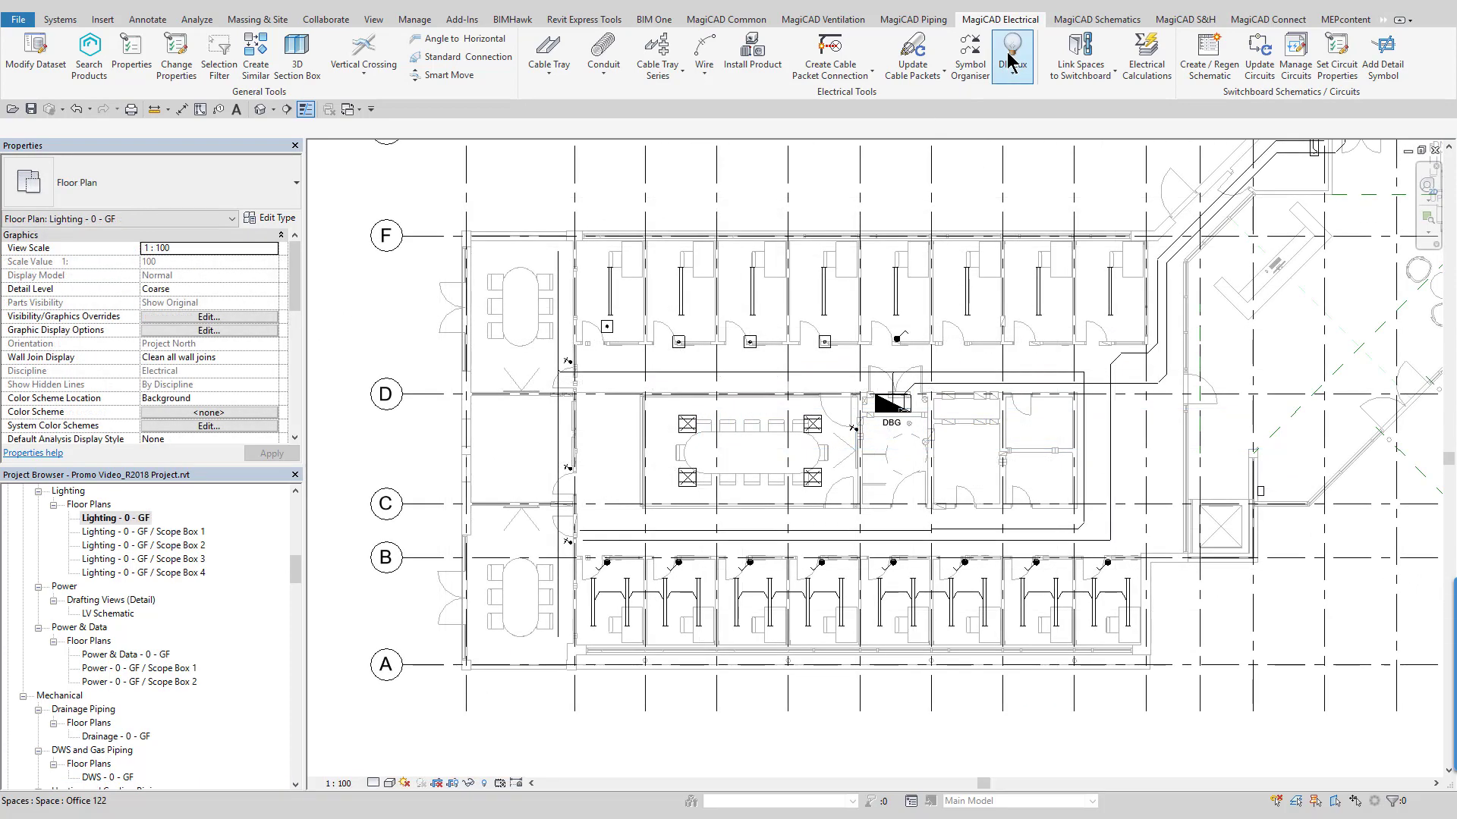
# Start a DIALux export and select all spaces of the office wing in the Lighting ground floor plan.
pyautogui.click(1008, 60)
pyautogui.click(1038, 92)
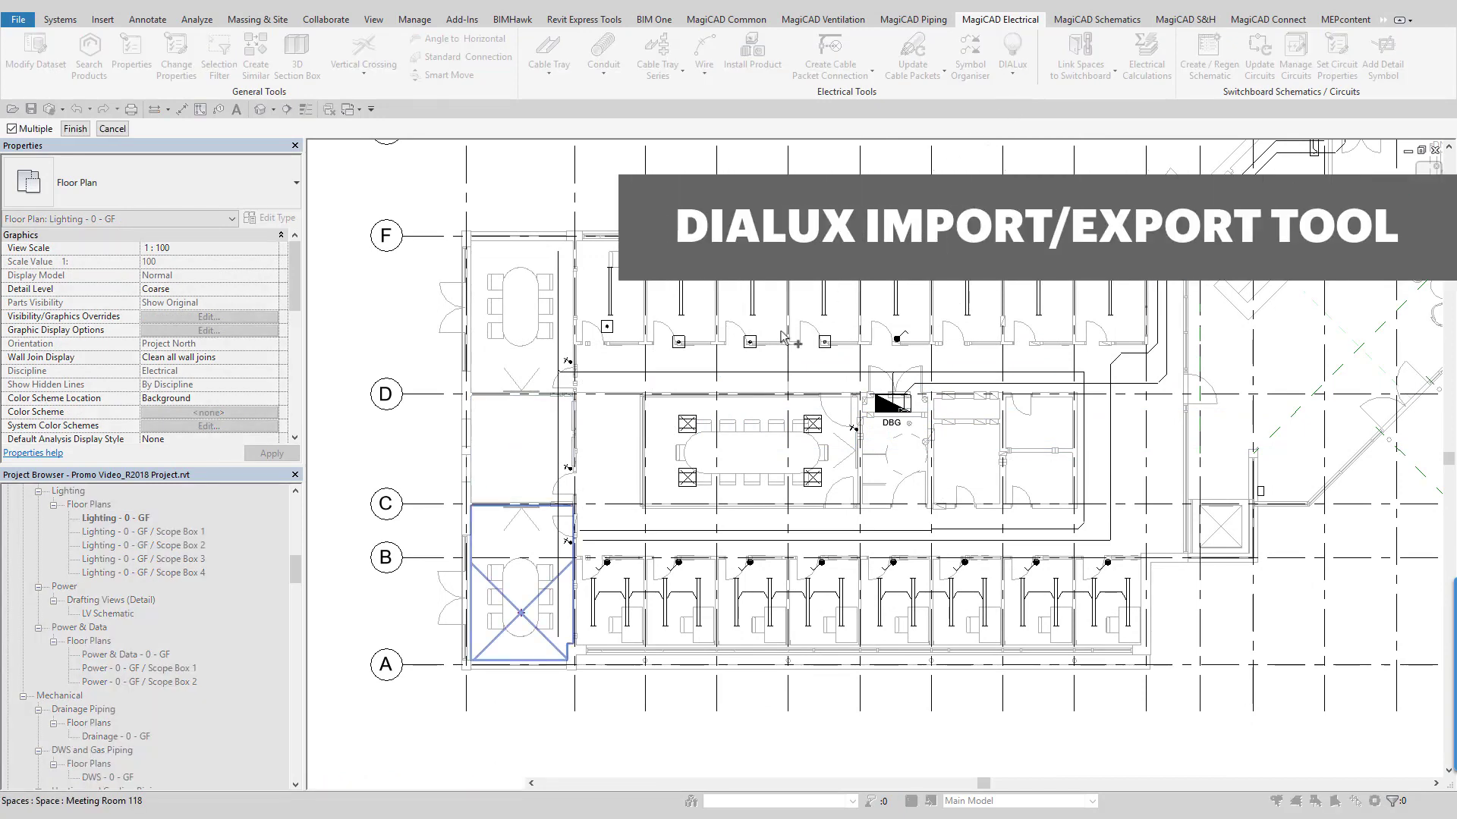
pyautogui.moveTo(429, 693); pyautogui.dragTo(1184, 225)
pyautogui.click(75, 129)
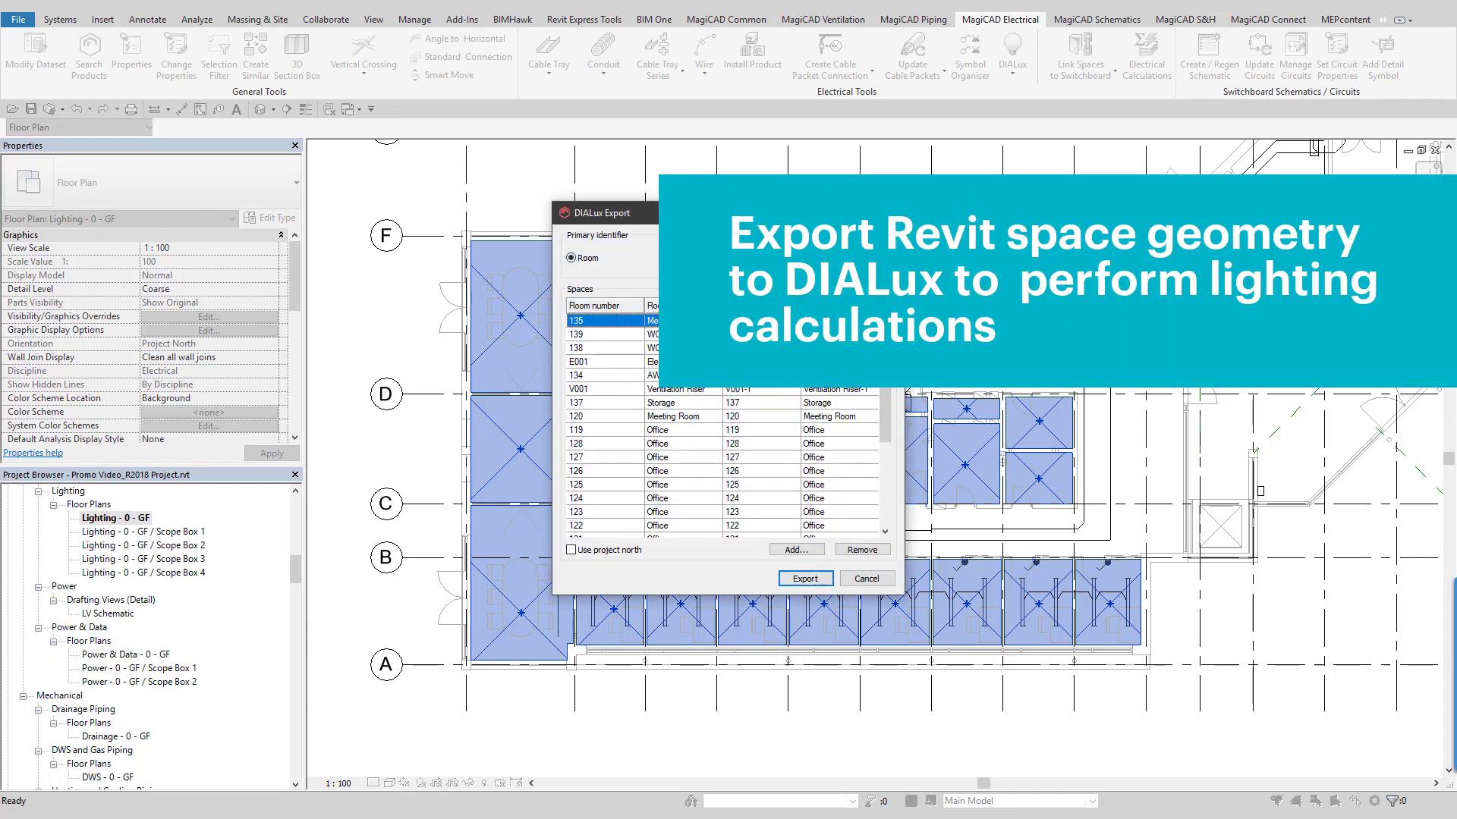
# Export the listed spaces with Space as the primary identifier to Space Export.stf.
pyautogui.click(693, 258)
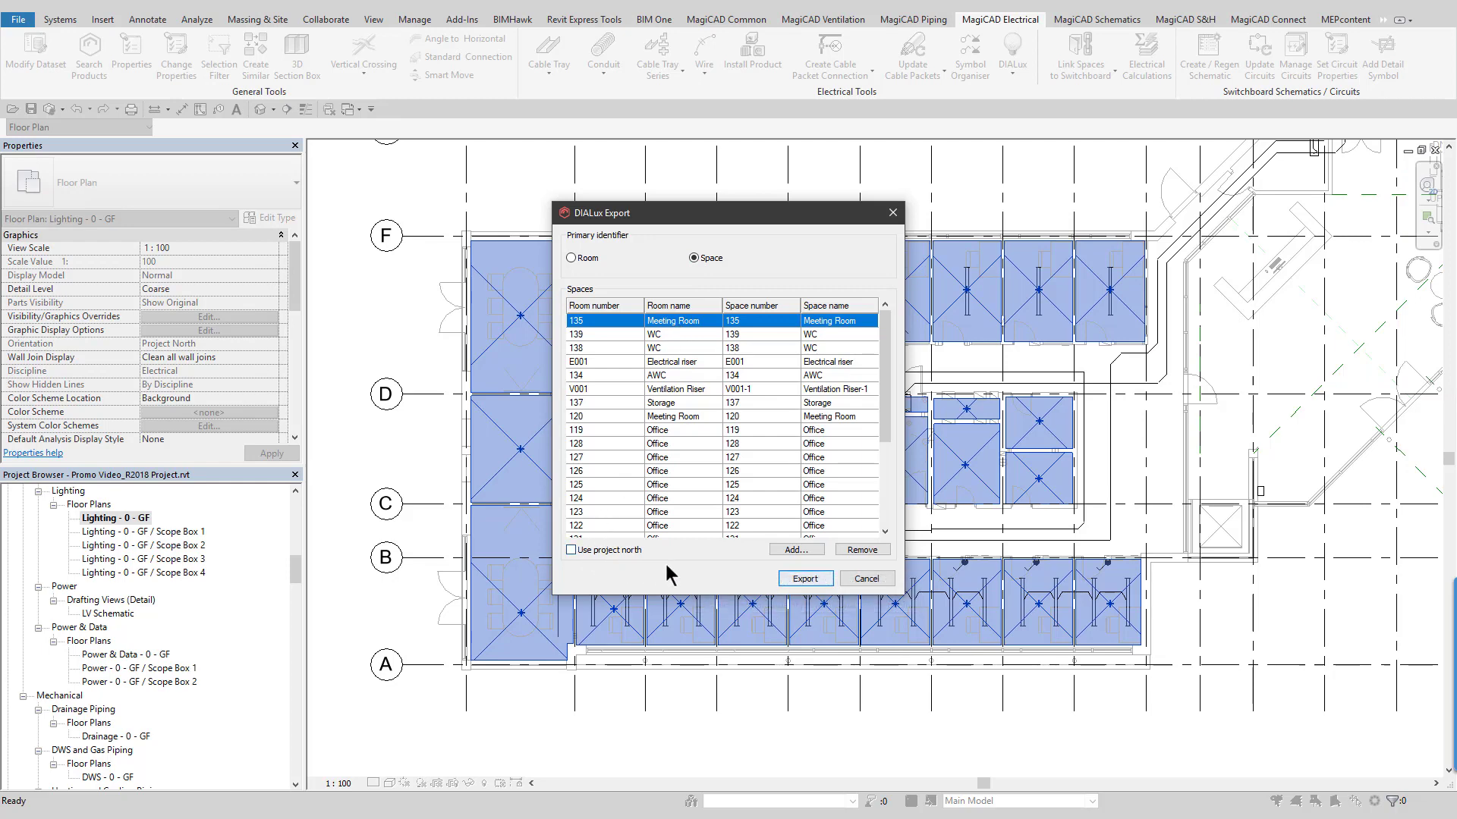
pyautogui.click(800, 580)
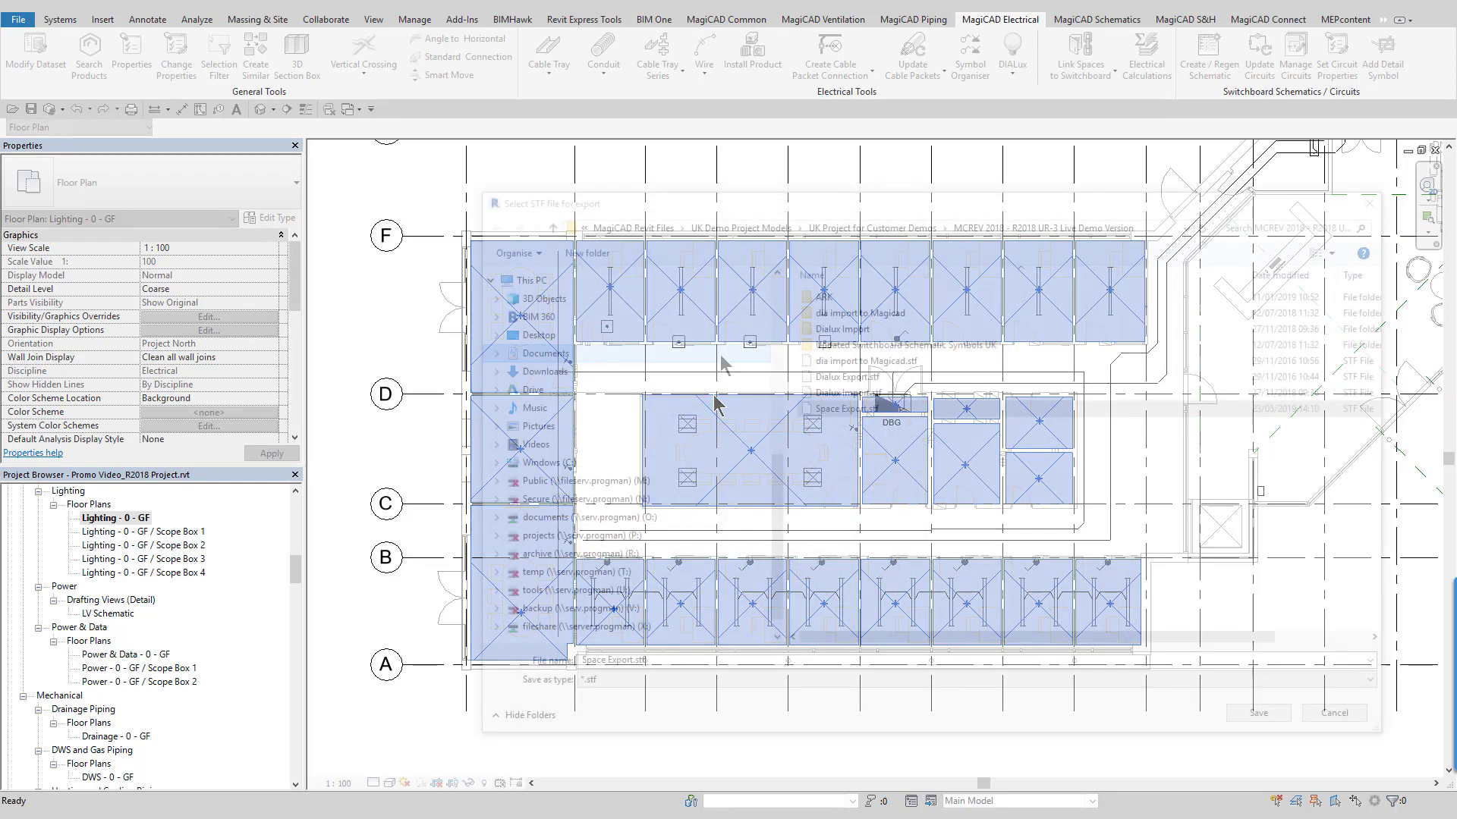
pyautogui.click(1245, 714)
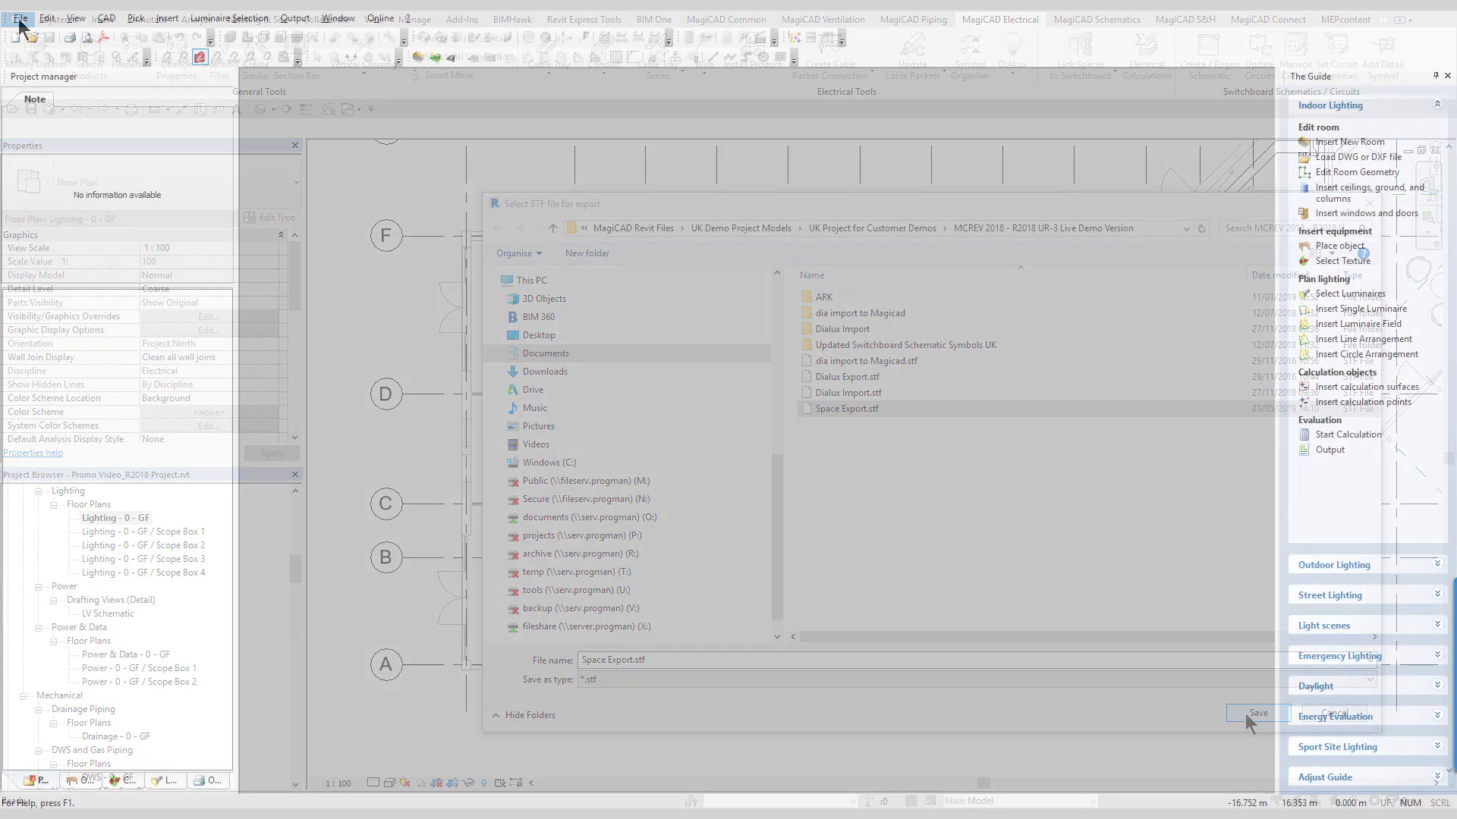
# Switch to DIALux and import the STF file Space Export.stf.
pyautogui.click(20, 19)
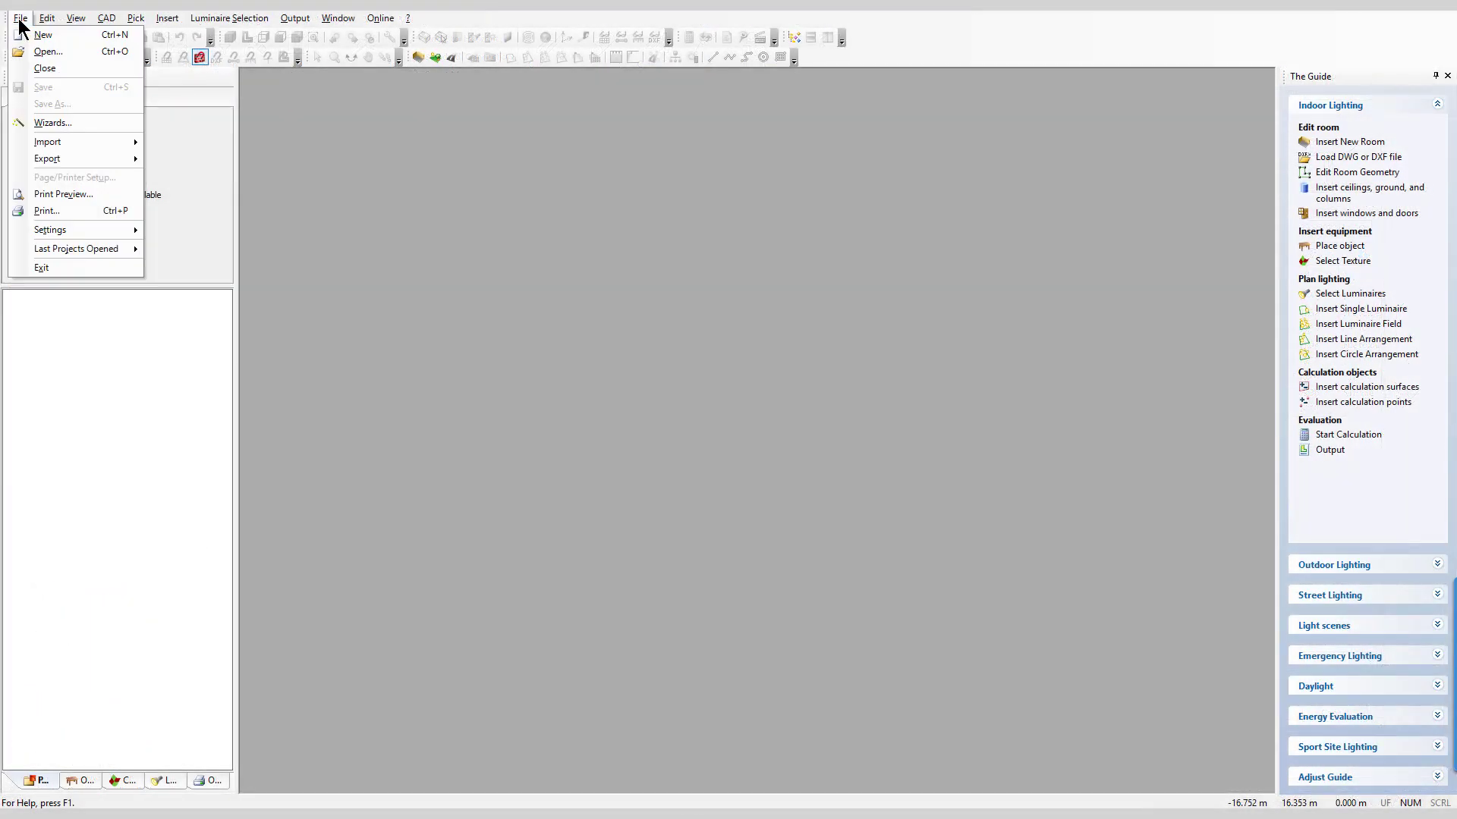
pyautogui.moveTo(85, 141)
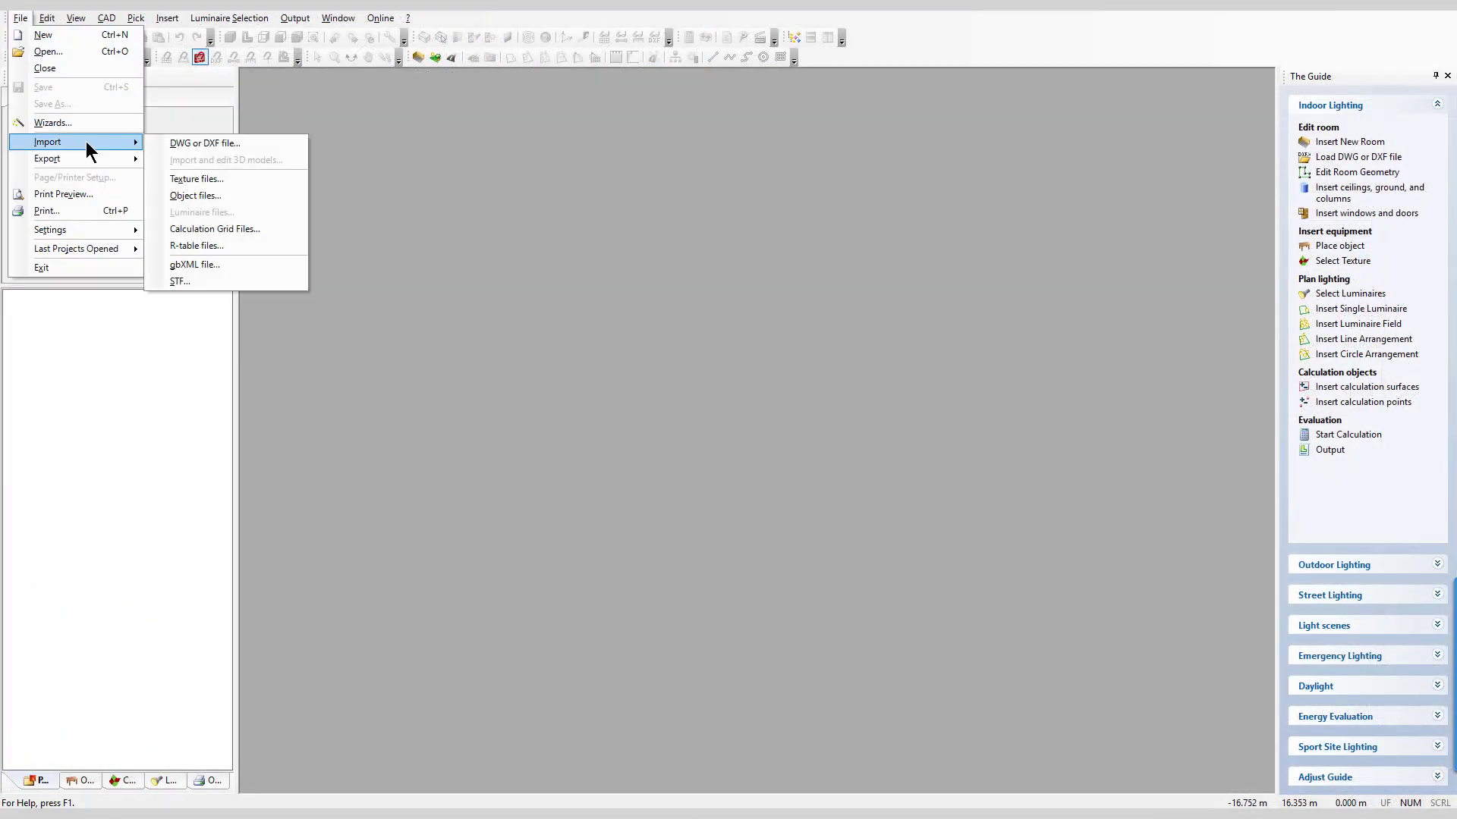
pyautogui.click(229, 267)
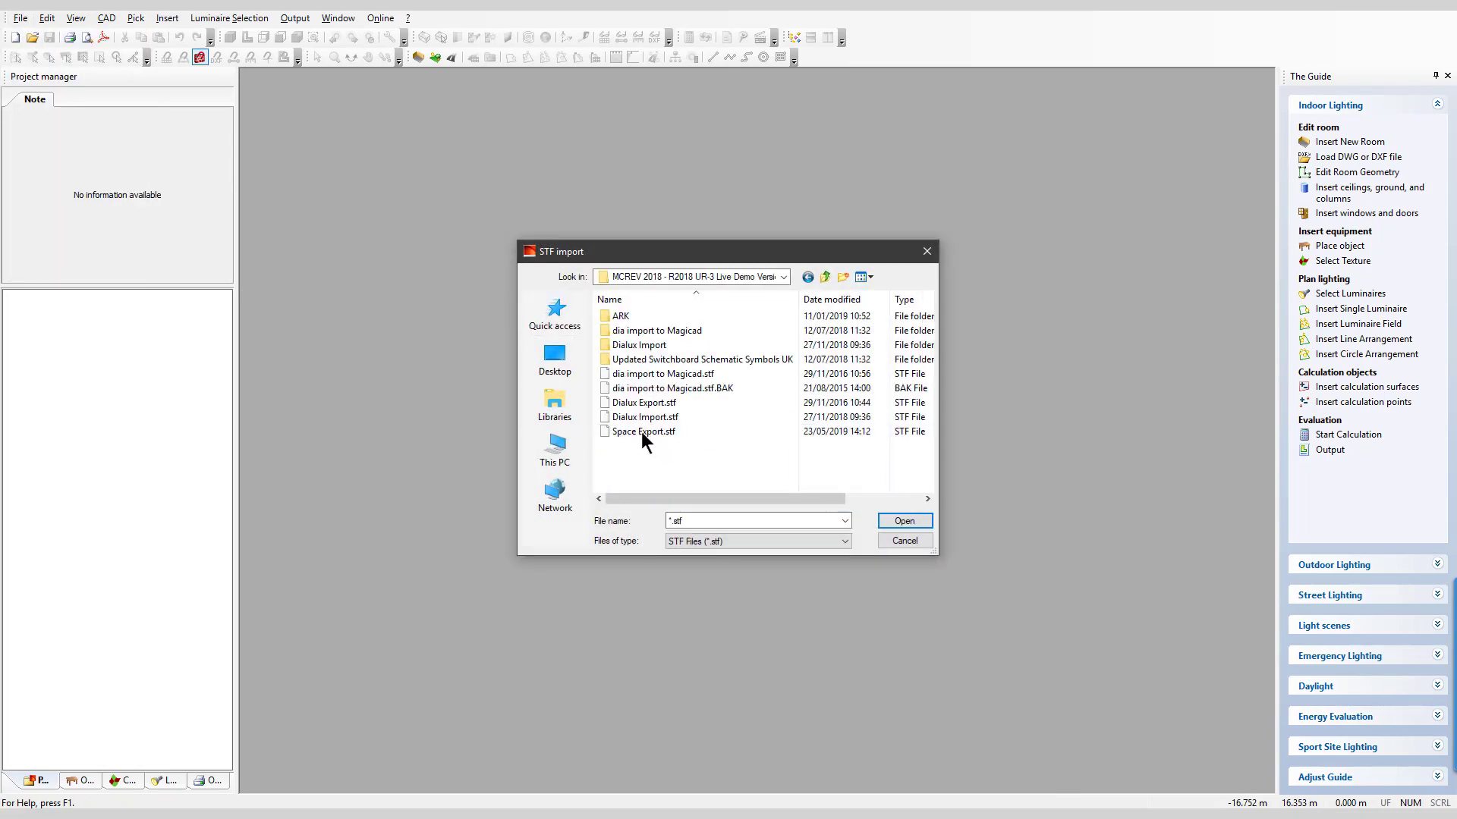
pyautogui.click(643, 431)
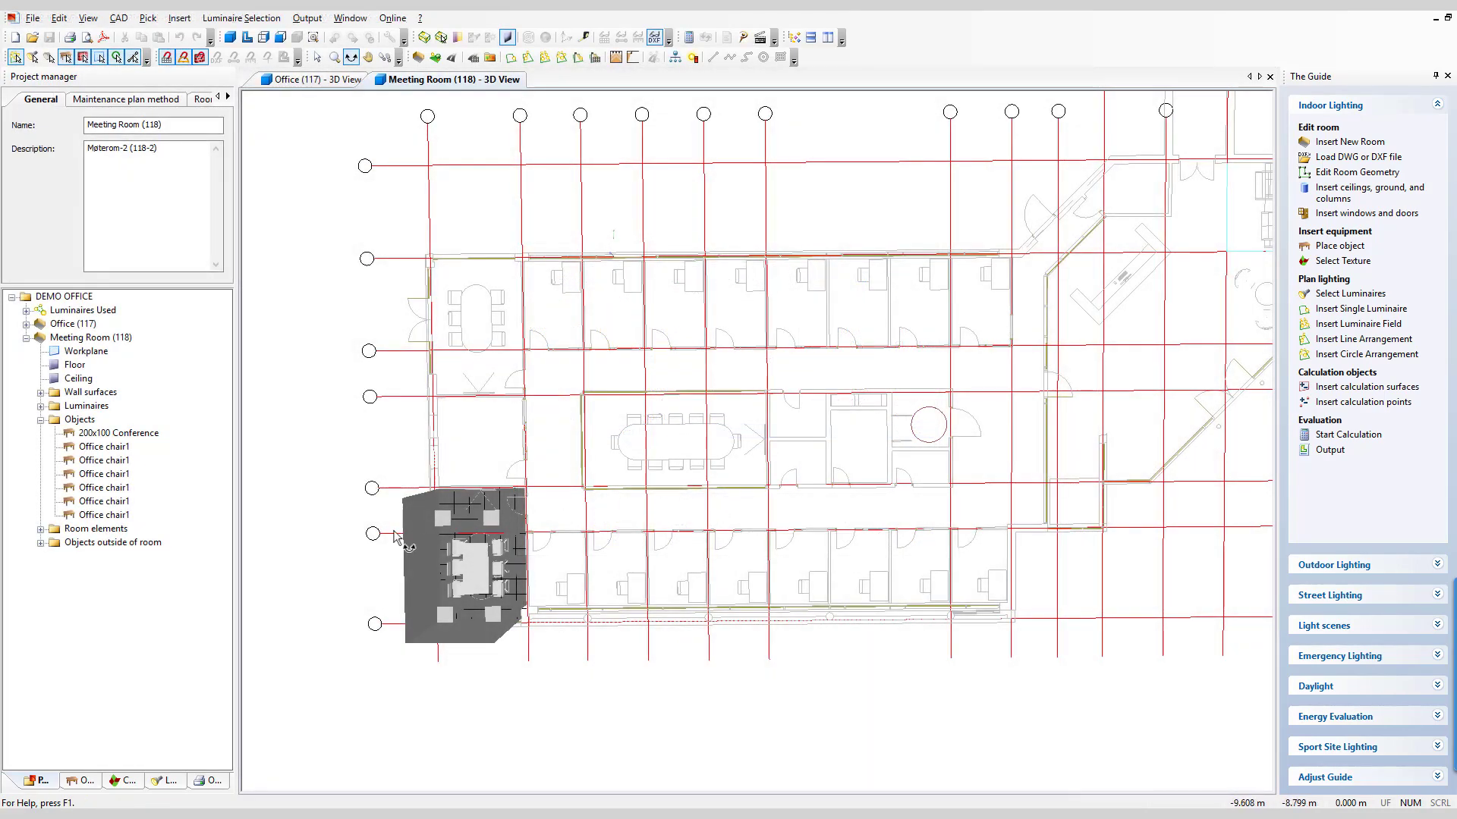
# Export the DEMO OFFICE project with the Meeting Room (118) lighting design as an STF file.
pyautogui.moveTo(394, 531); pyautogui.dragTo(401, 513)
pyautogui.scroll(3, 424, 523)
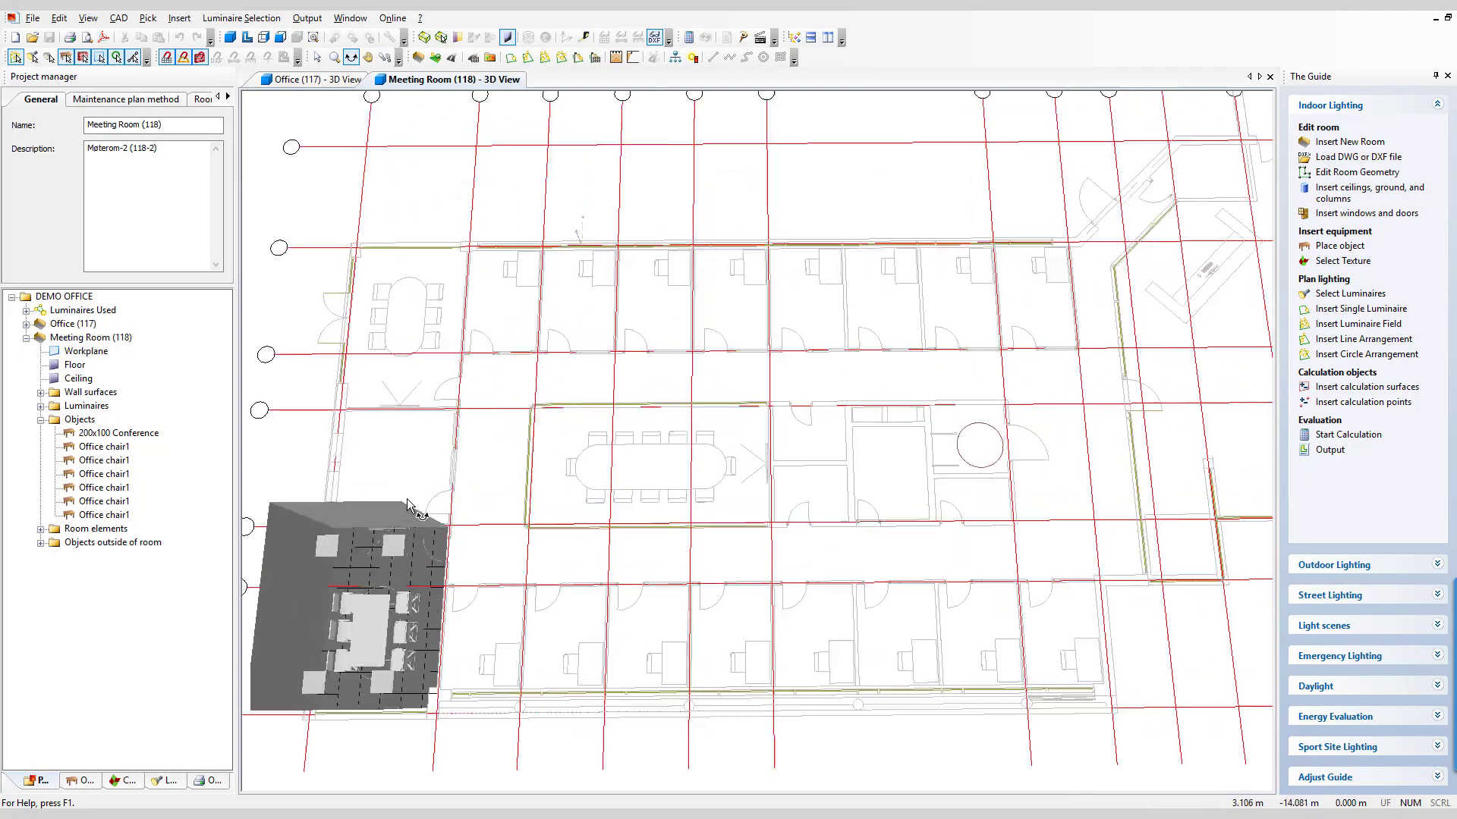
pyautogui.moveTo(488, 530); pyautogui.dragTo(614, 563, button='middle')
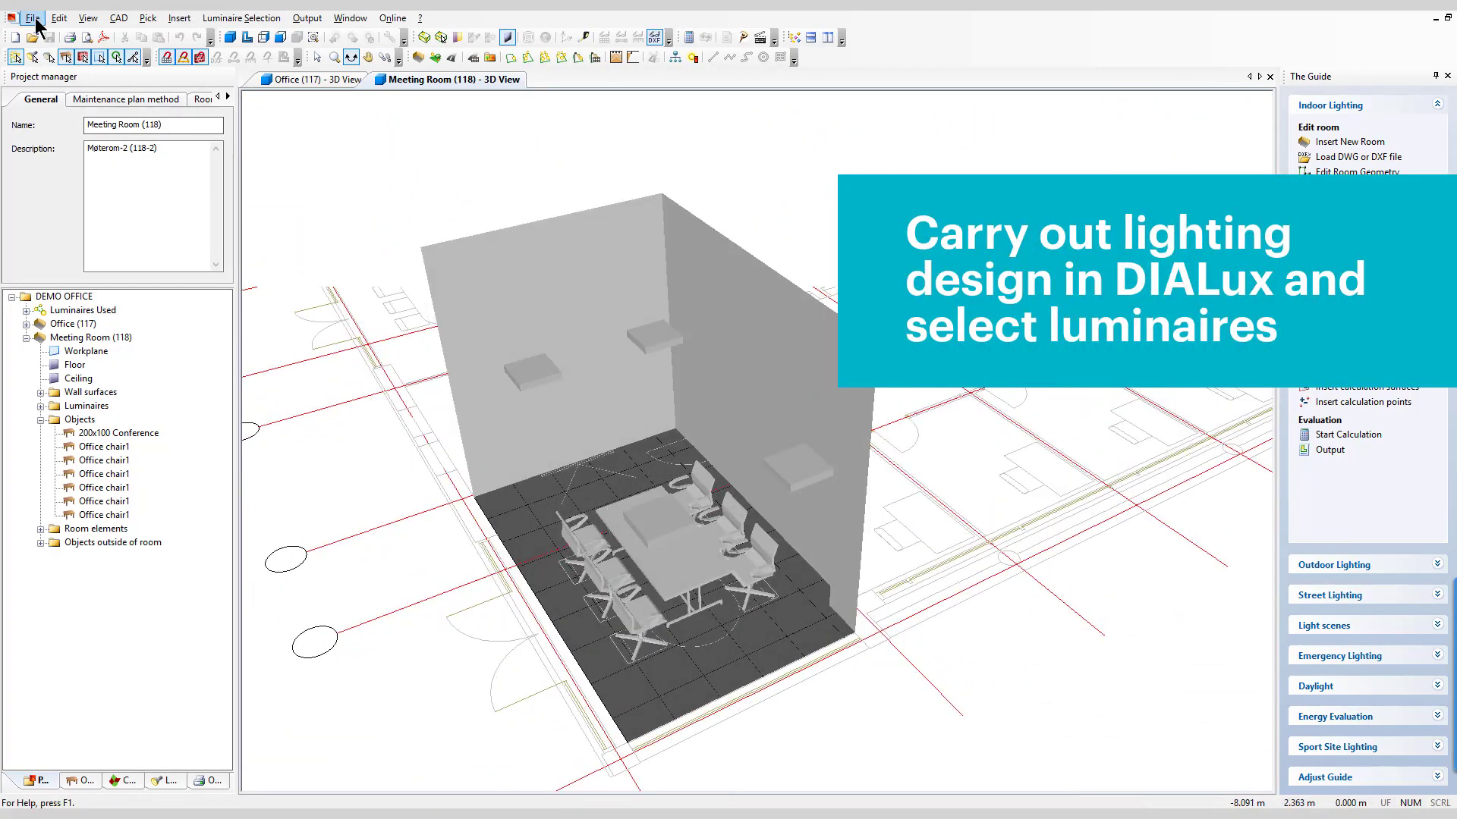
pyautogui.click(33, 19)
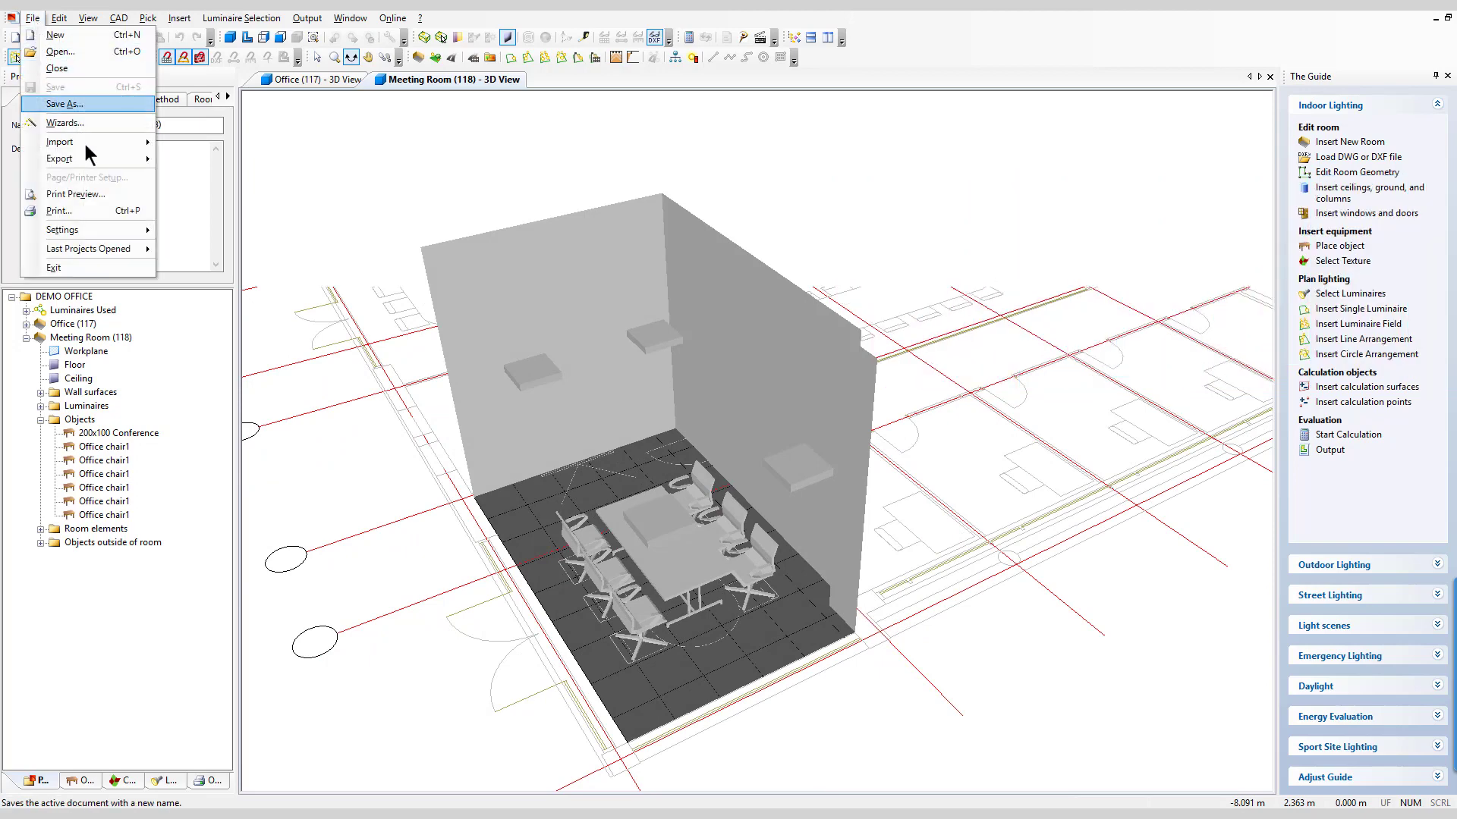
pyautogui.moveTo(88, 158)
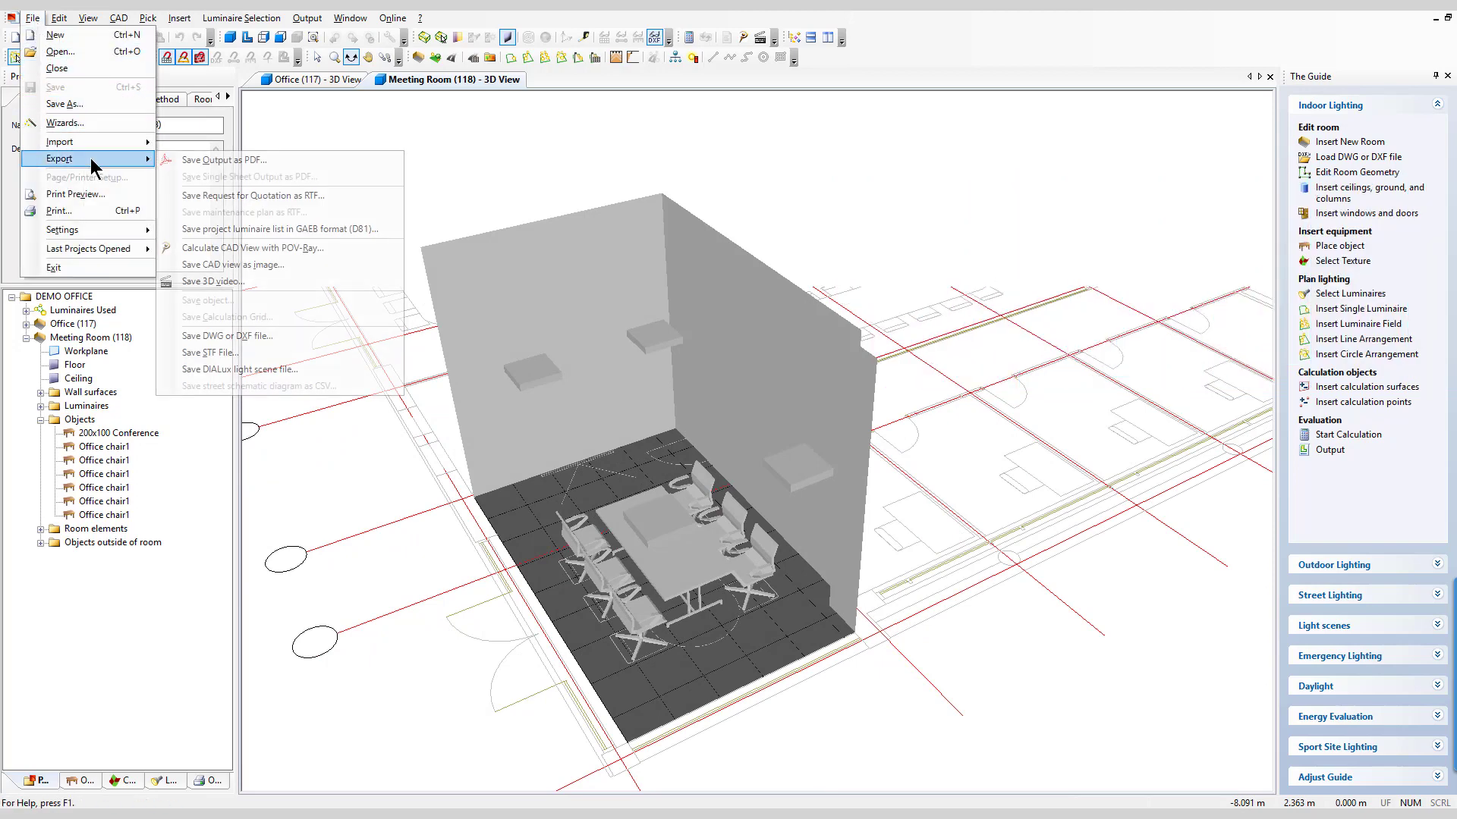
pyautogui.click(261, 351)
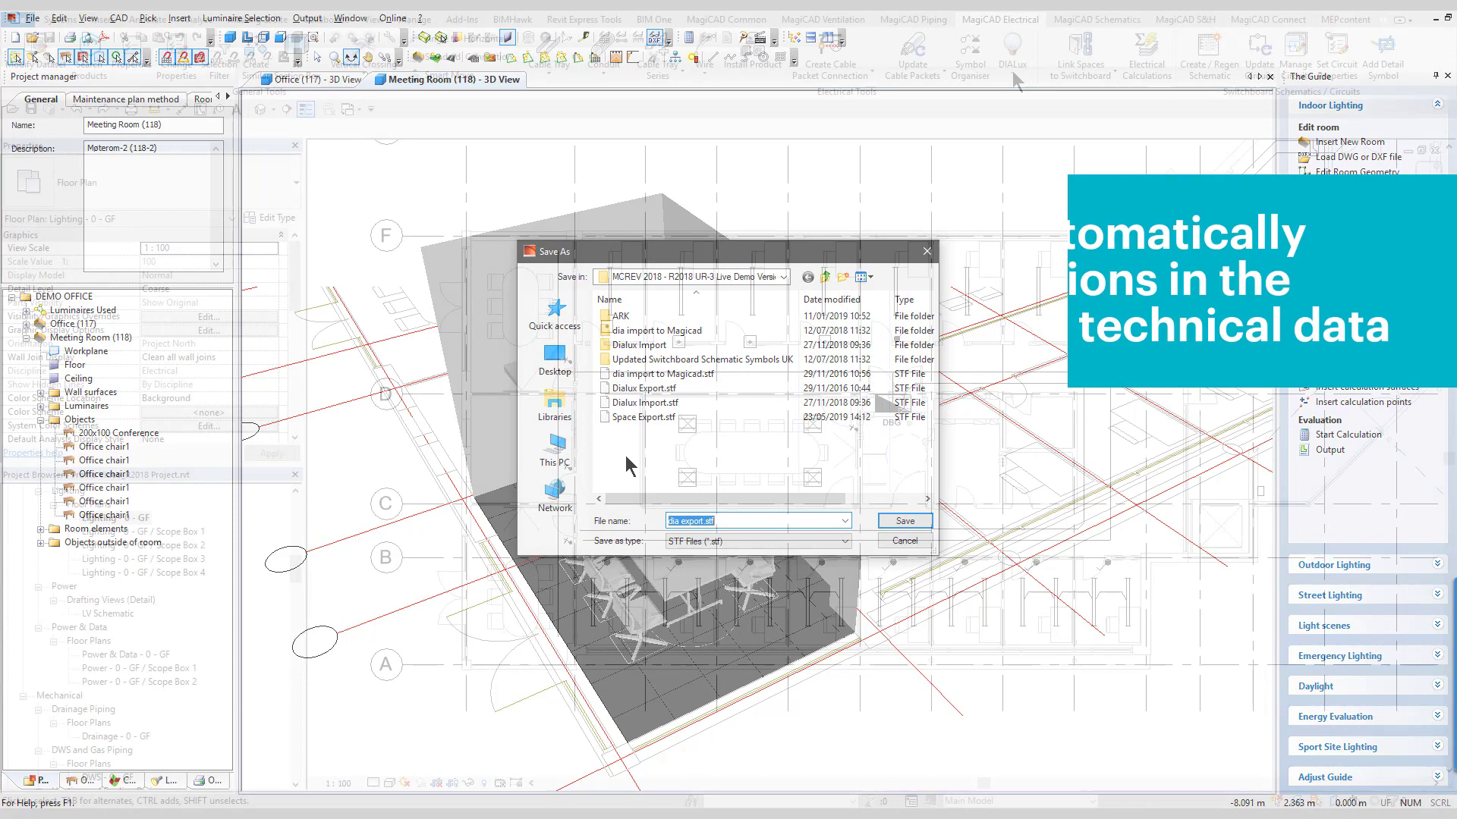
# Switch back to Revit and import Meeting Room (118) from the DIALux file dia import to Magicad.stf.
pyautogui.click(1012, 70)
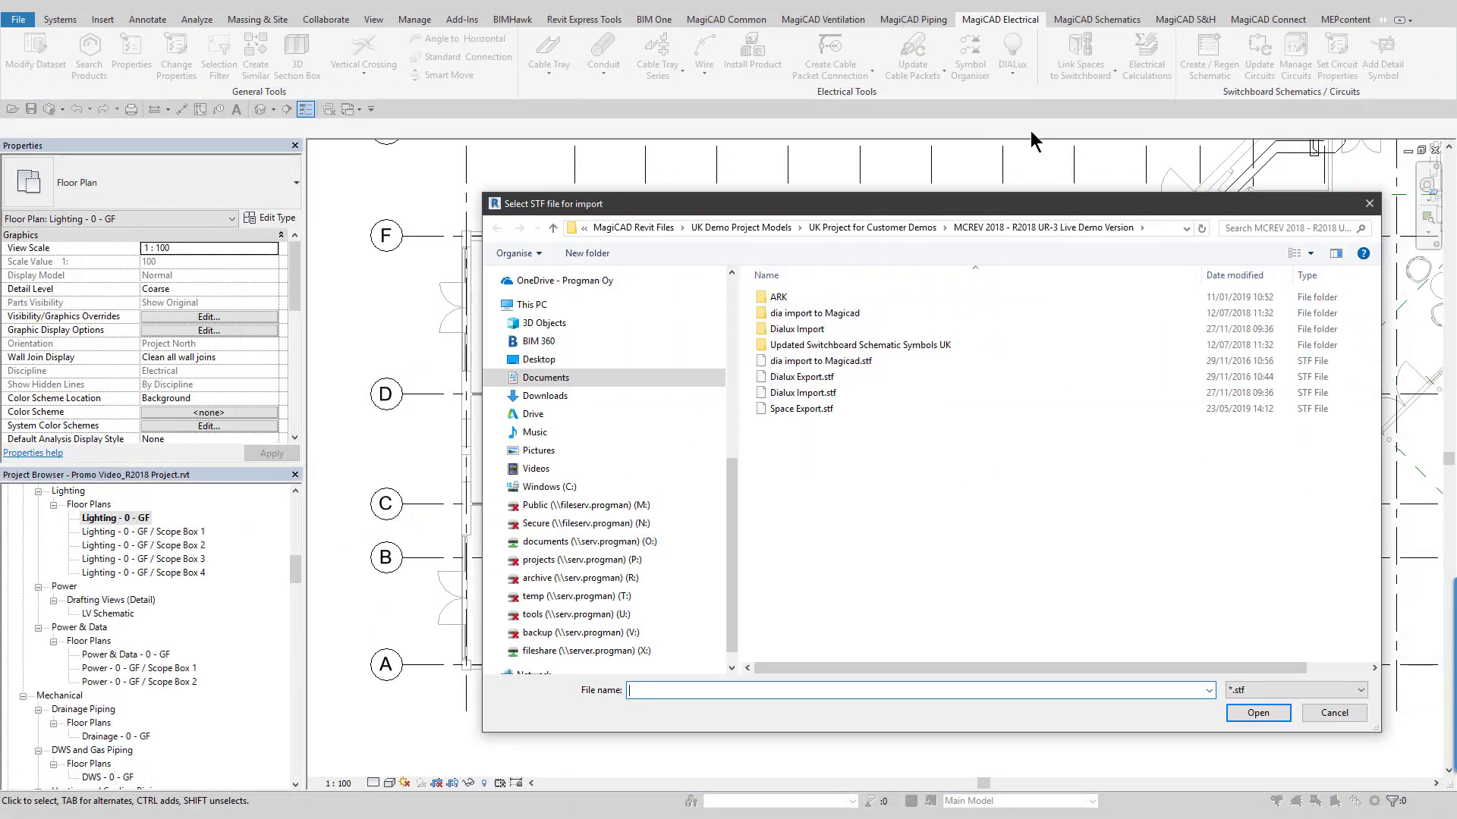
pyautogui.click(783, 363)
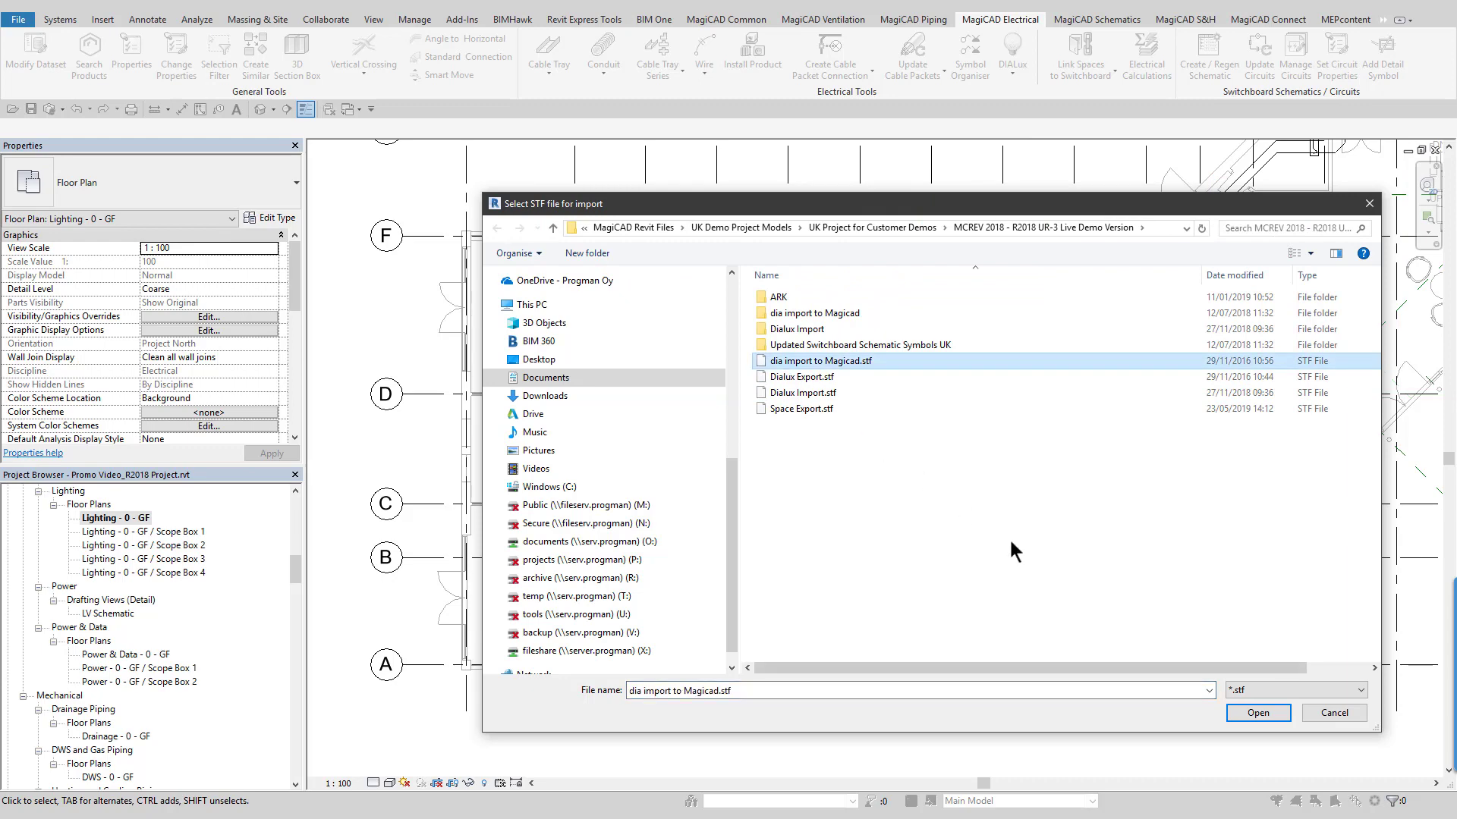
pyautogui.click(1256, 713)
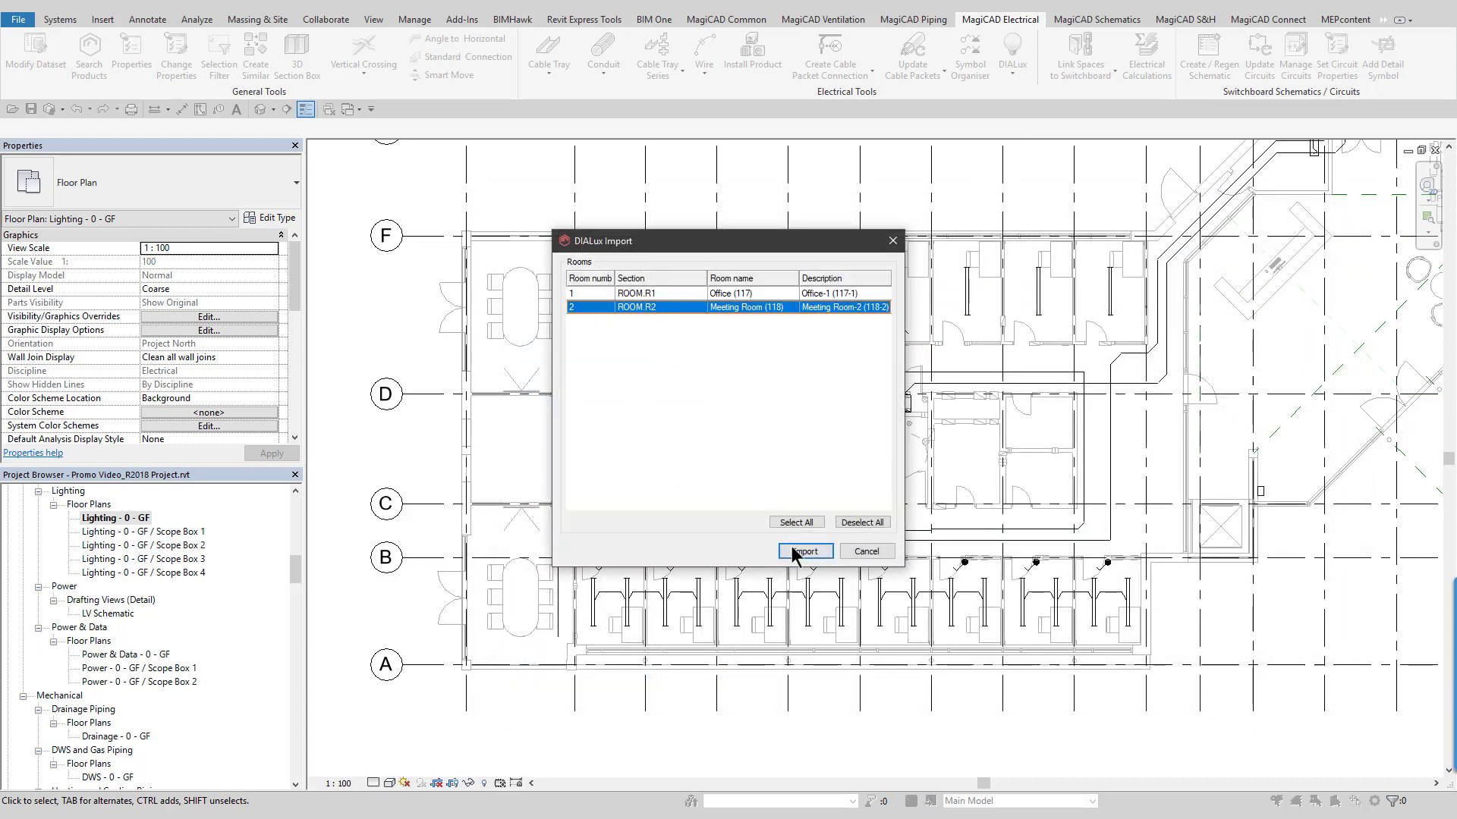
pyautogui.click(802, 552)
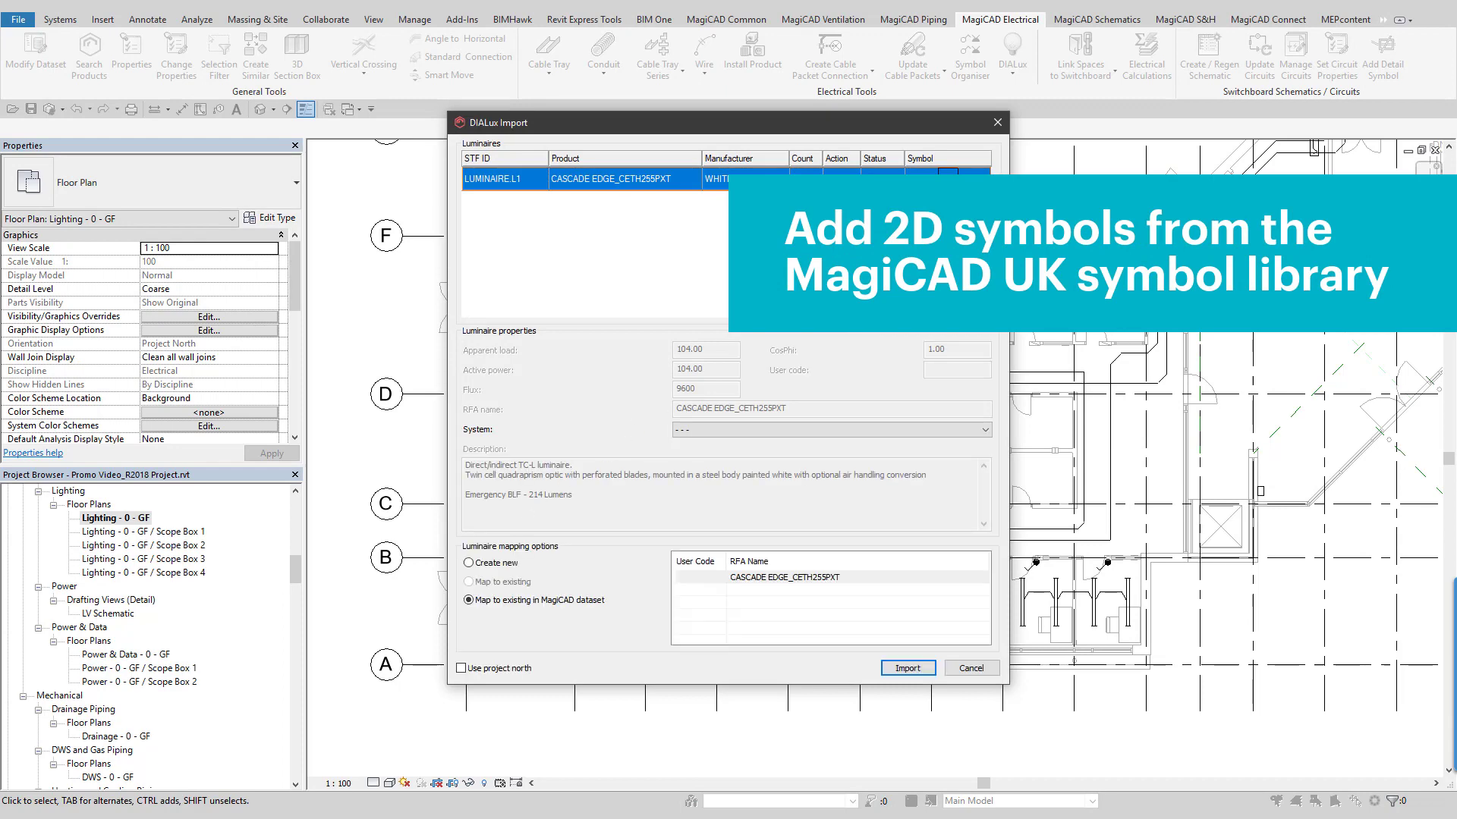
# Assign the Module, 600x600 luminaire symbol from the GBR/GEN series to the CASCADE EDGE_CETH255PXT luminaire in the DIALux import.
pyautogui.click(947, 171)
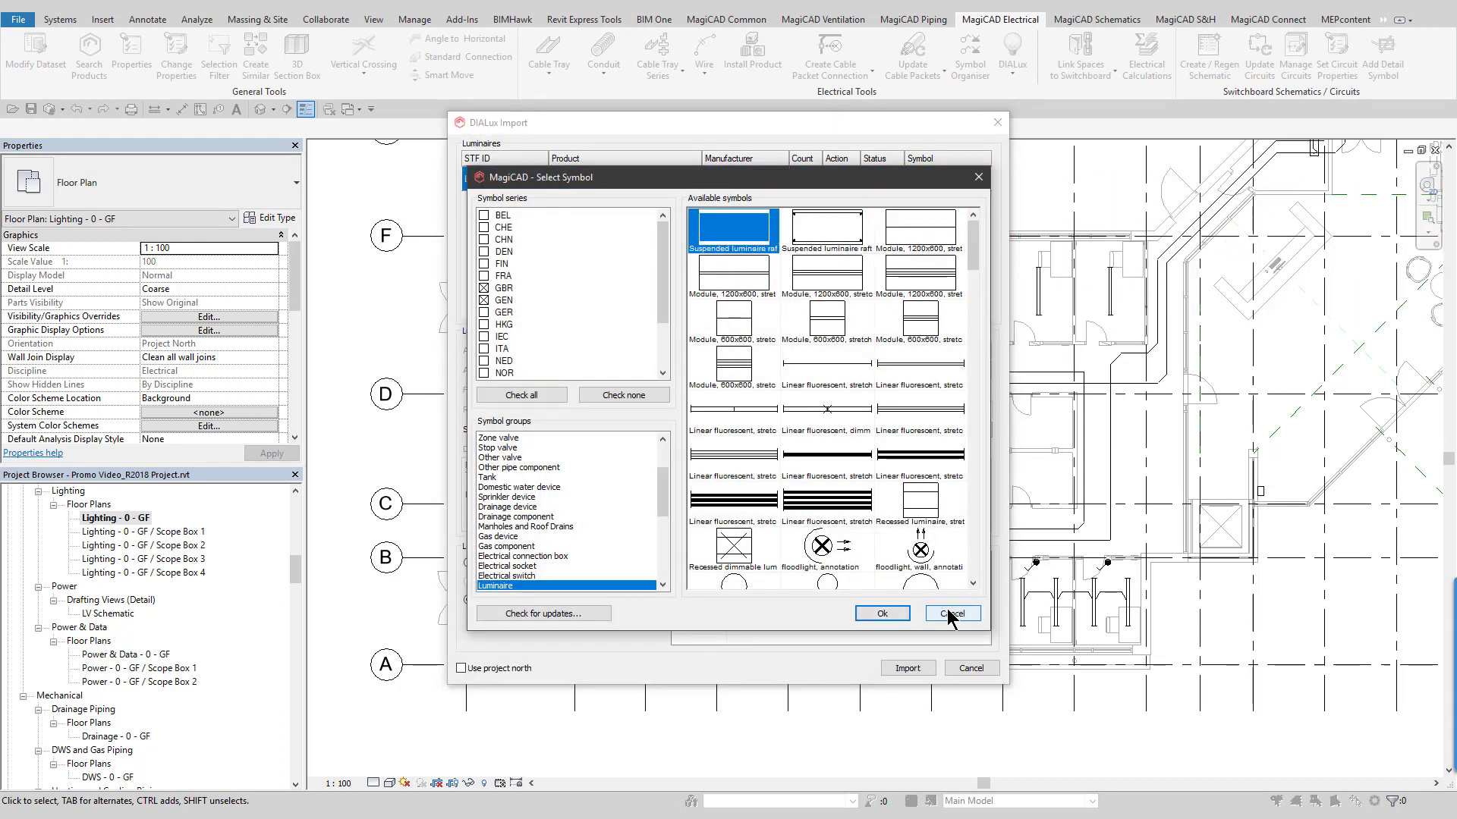
pyautogui.click(733, 366)
pyautogui.click(898, 611)
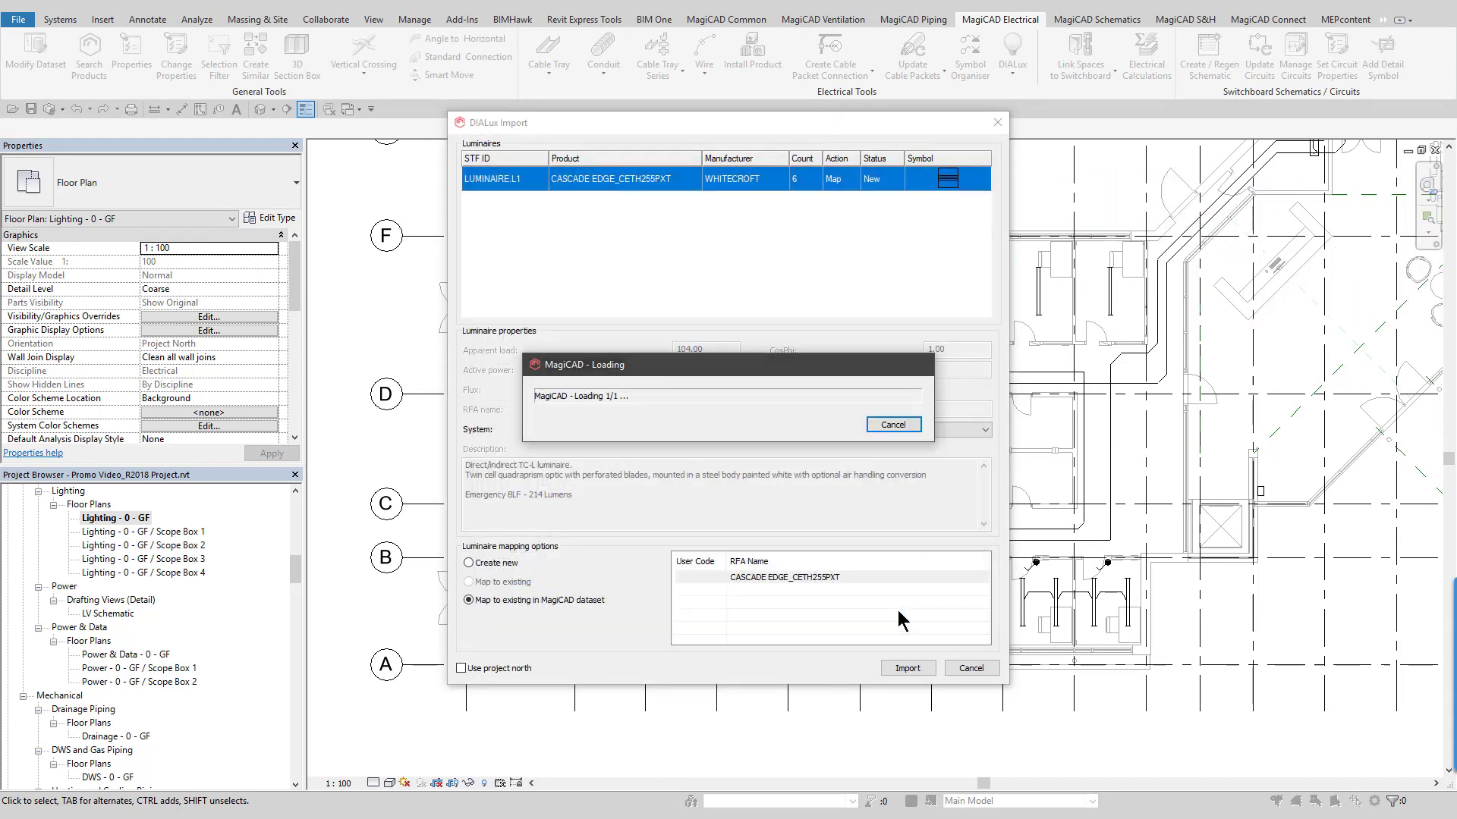
# Set the luminaire's system to Ss_70_80 - Lighting systems and import the luminaires into the lighting floor plan.
pyautogui.click(725, 436)
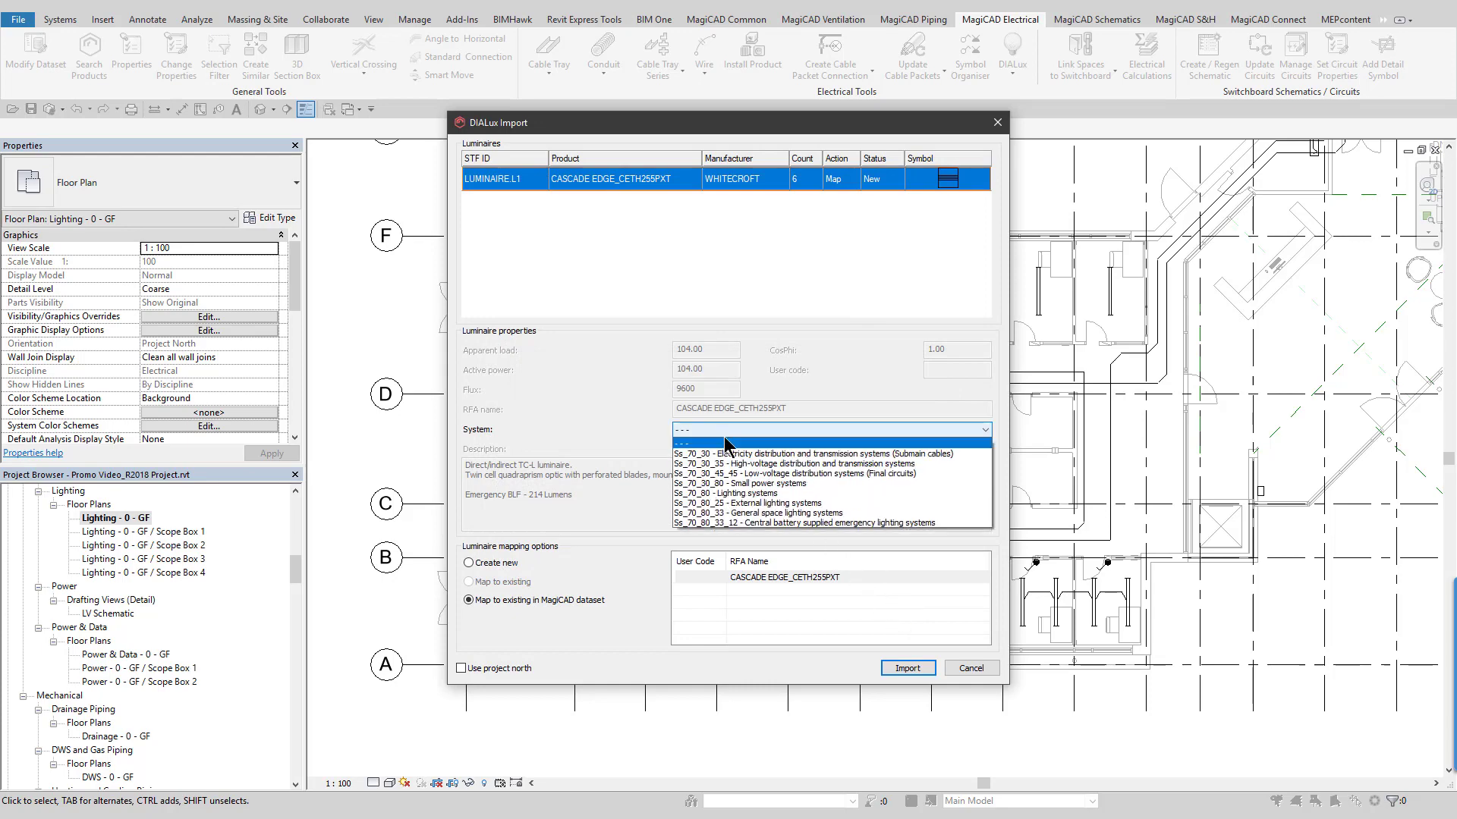
pyautogui.click(756, 494)
pyautogui.click(905, 669)
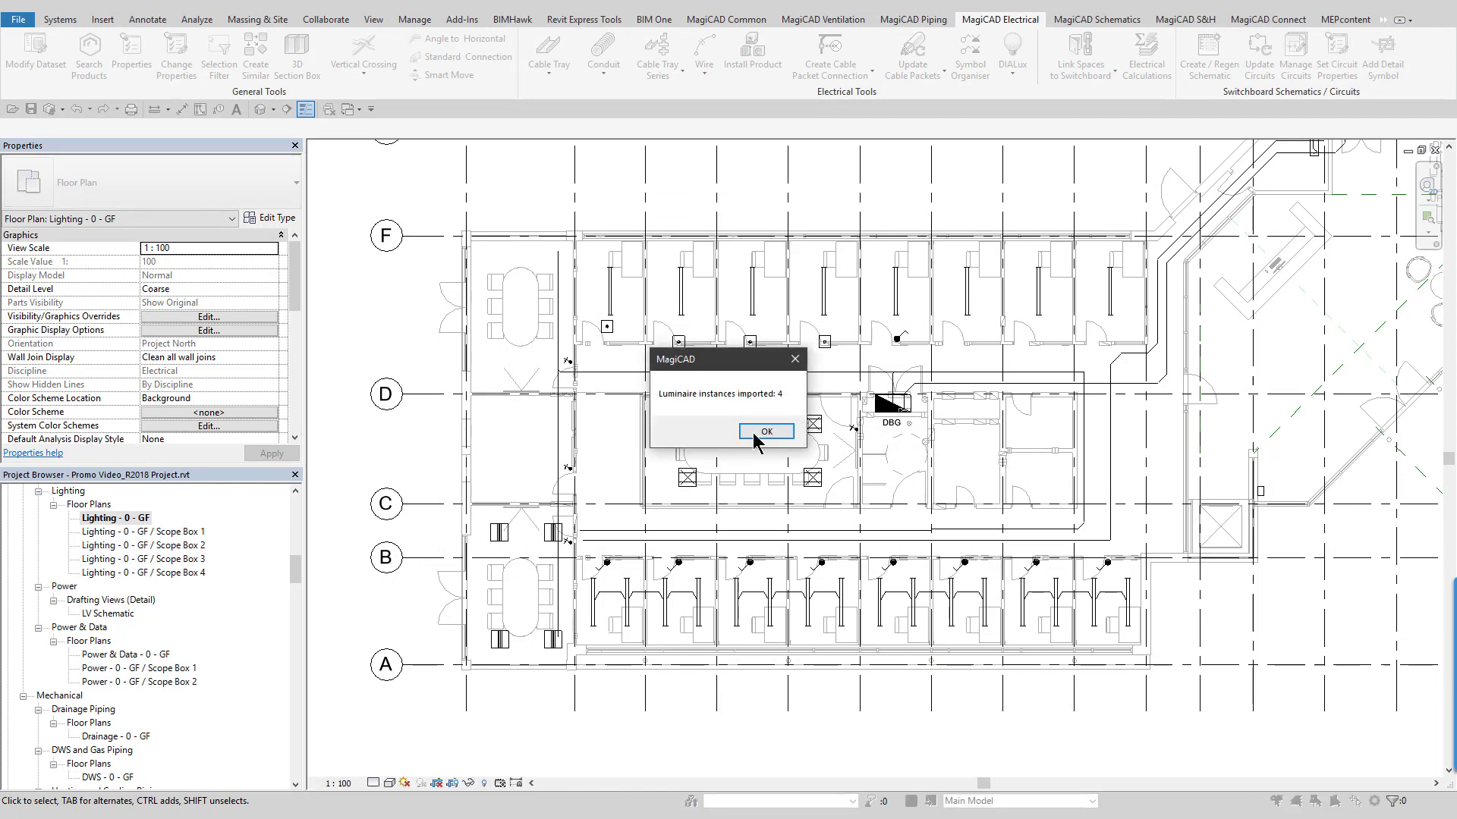
pyautogui.click(764, 431)
# Draw a wire between the two imported meeting room luminaires nearest gridline C.
pyautogui.scroll(5, 523, 600)
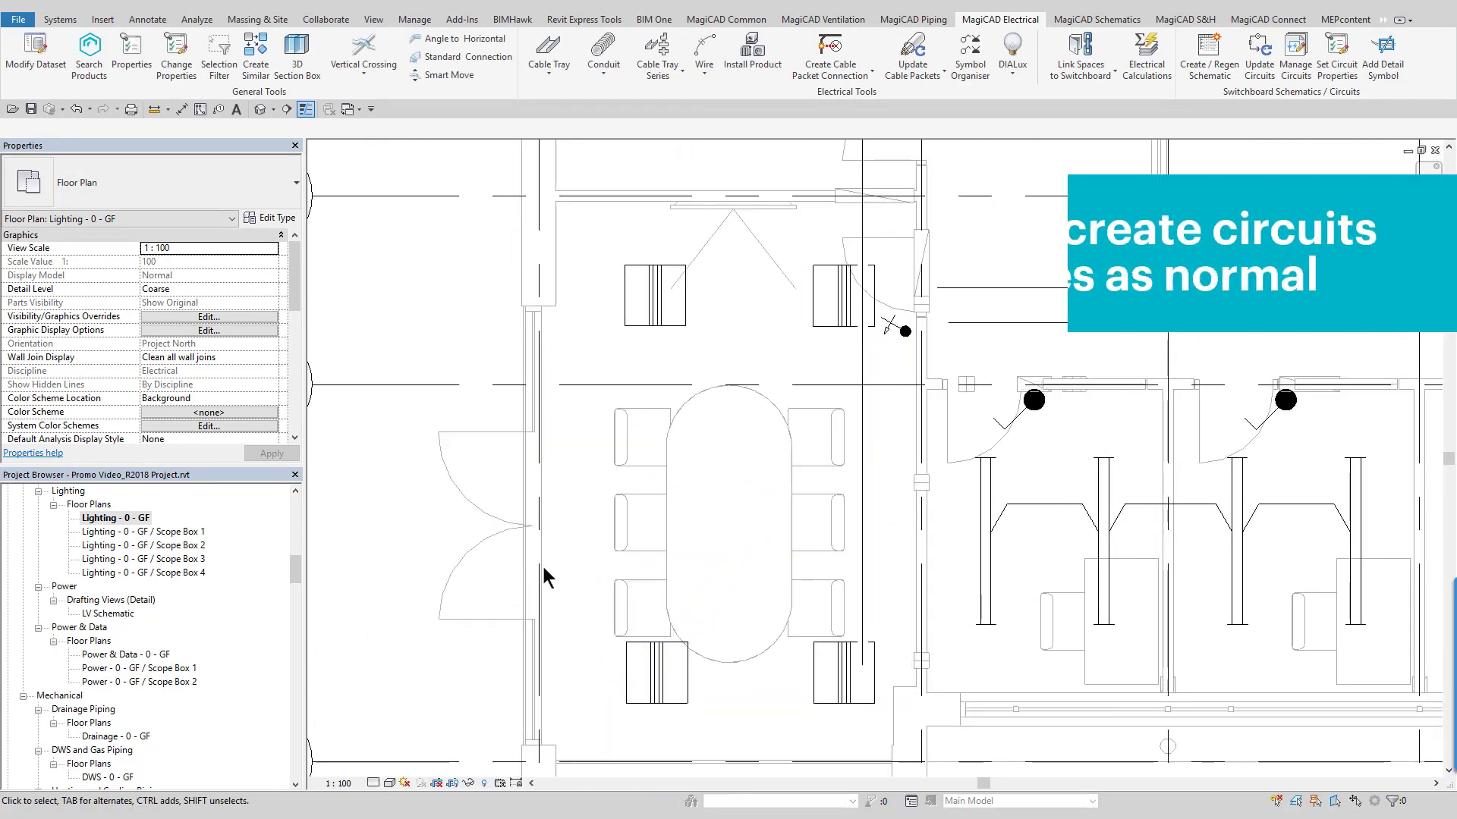
pyautogui.moveTo(578, 212); pyautogui.dragTo(890, 730)
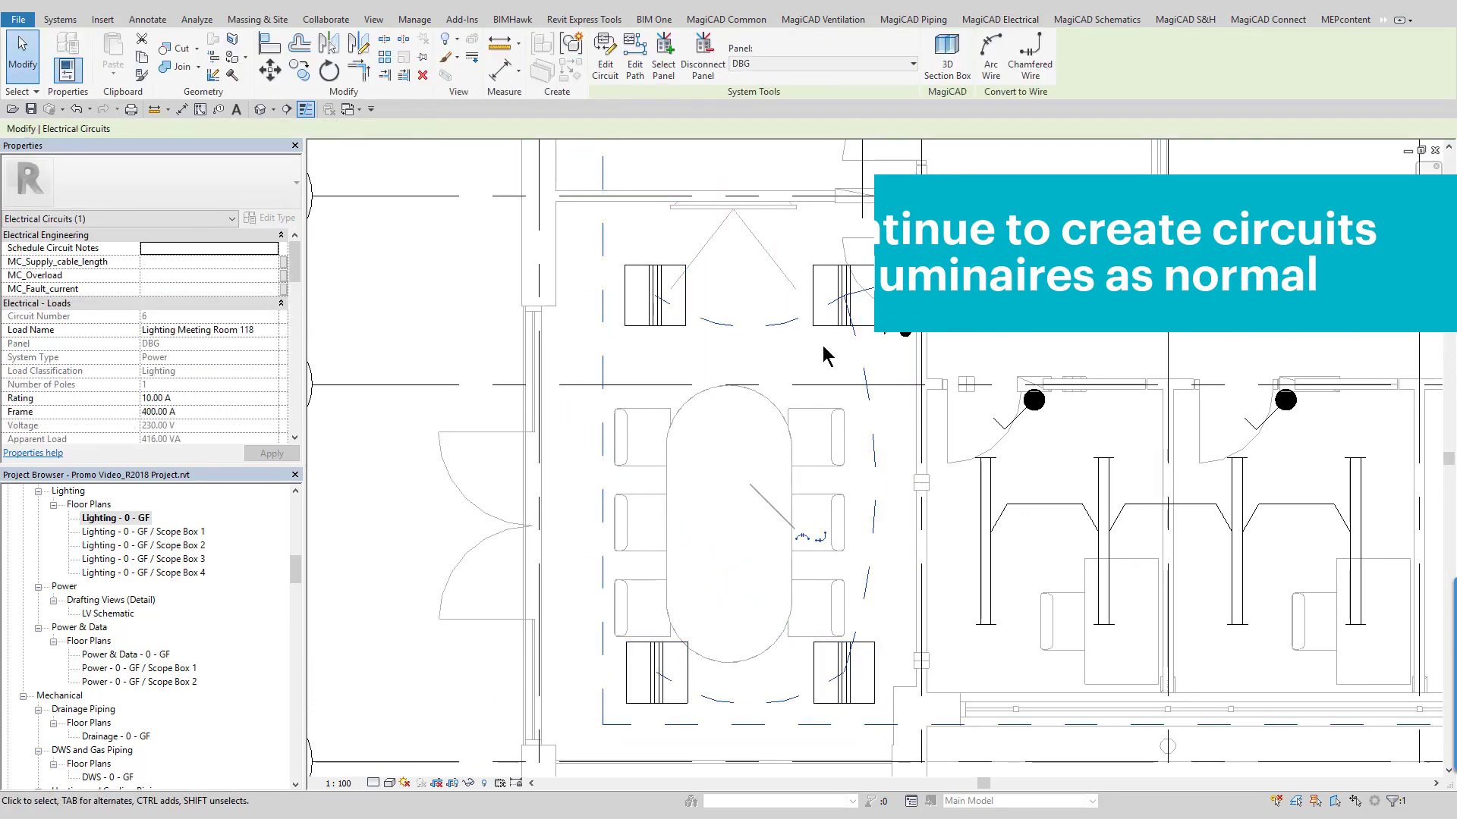
pyautogui.press('Escape')
pyautogui.scroll(-2, 822, 344)
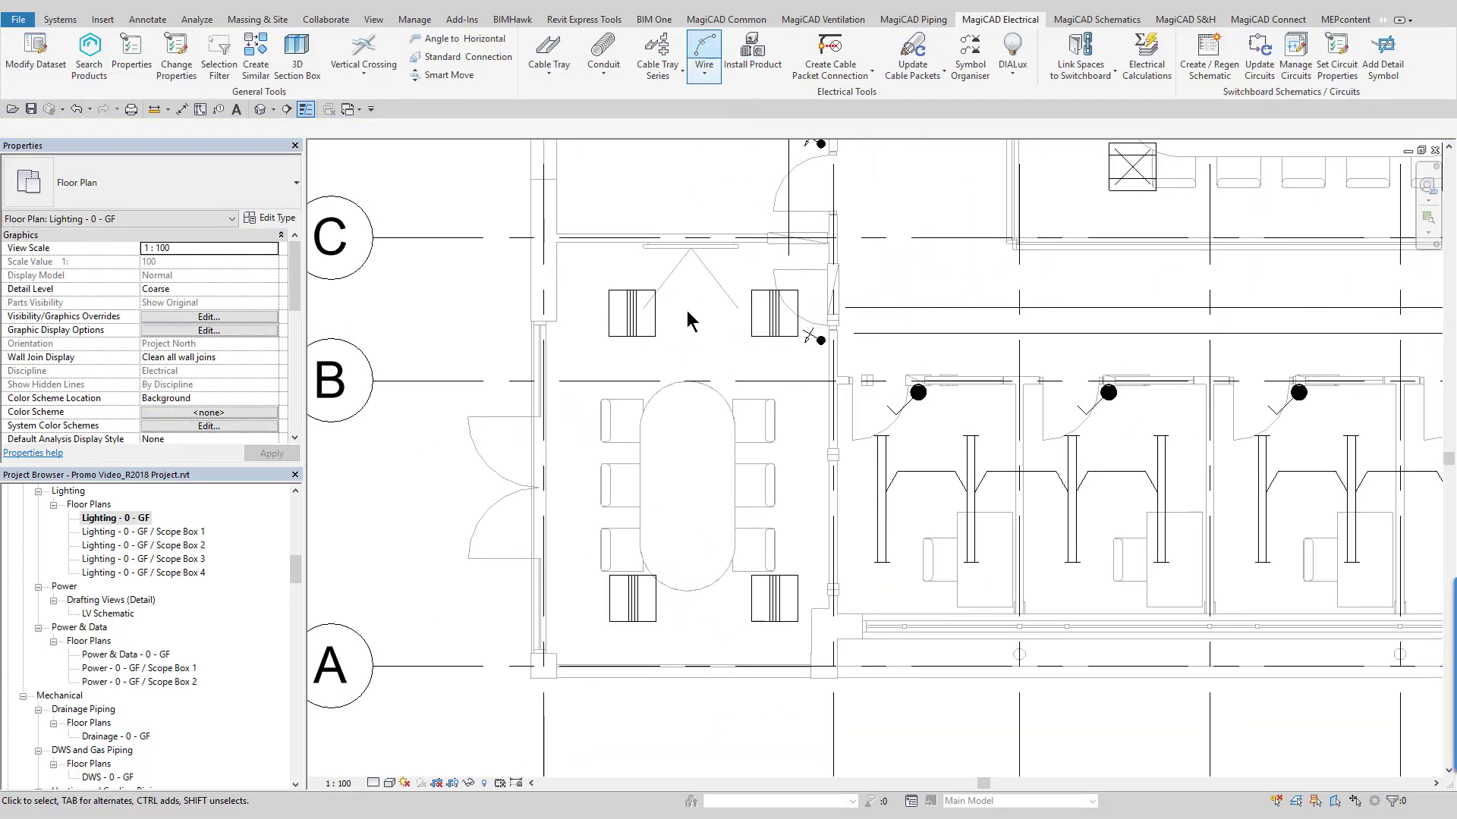
pyautogui.click(704, 57)
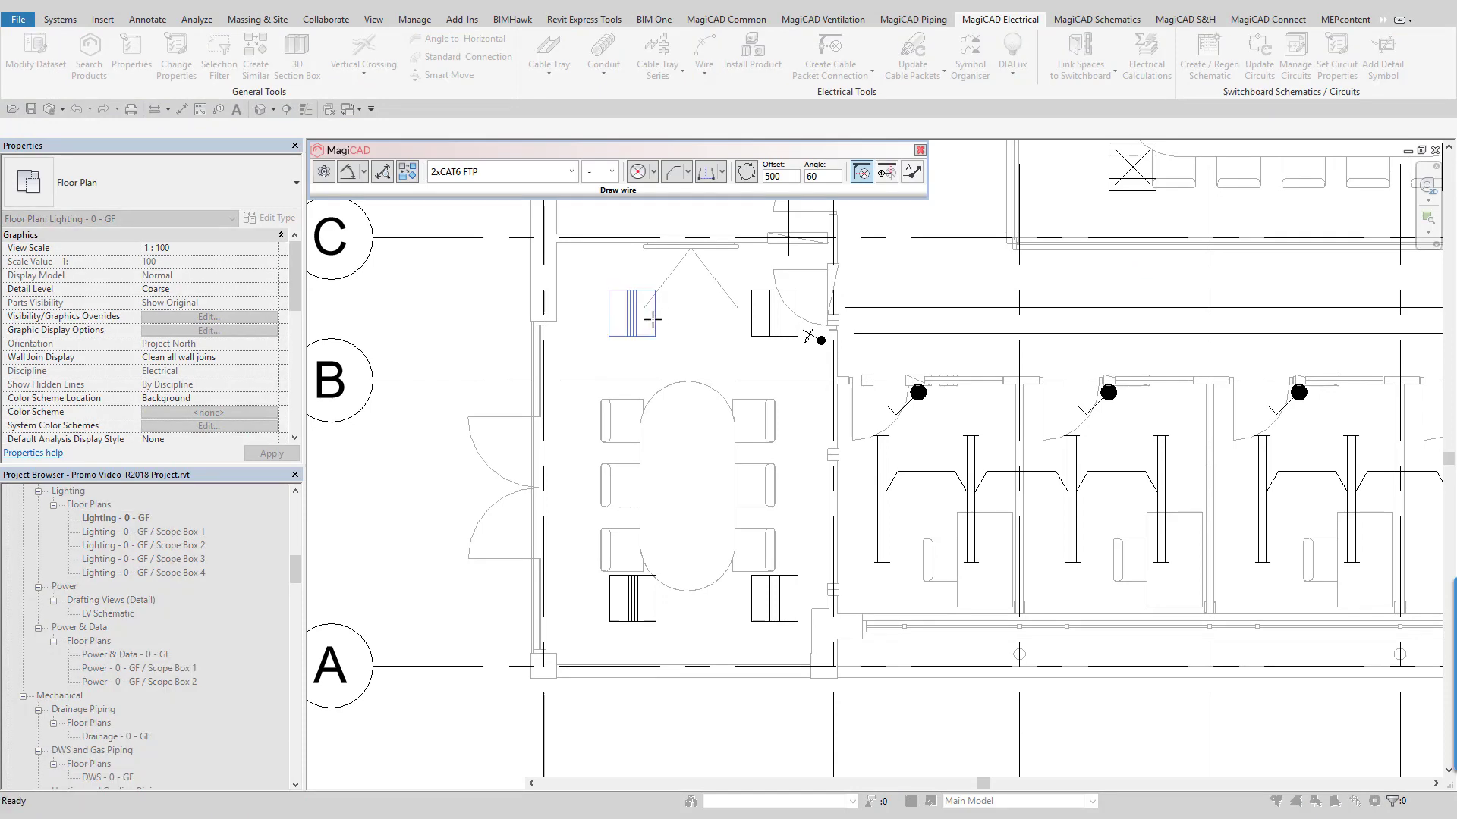
pyautogui.click(761, 325)
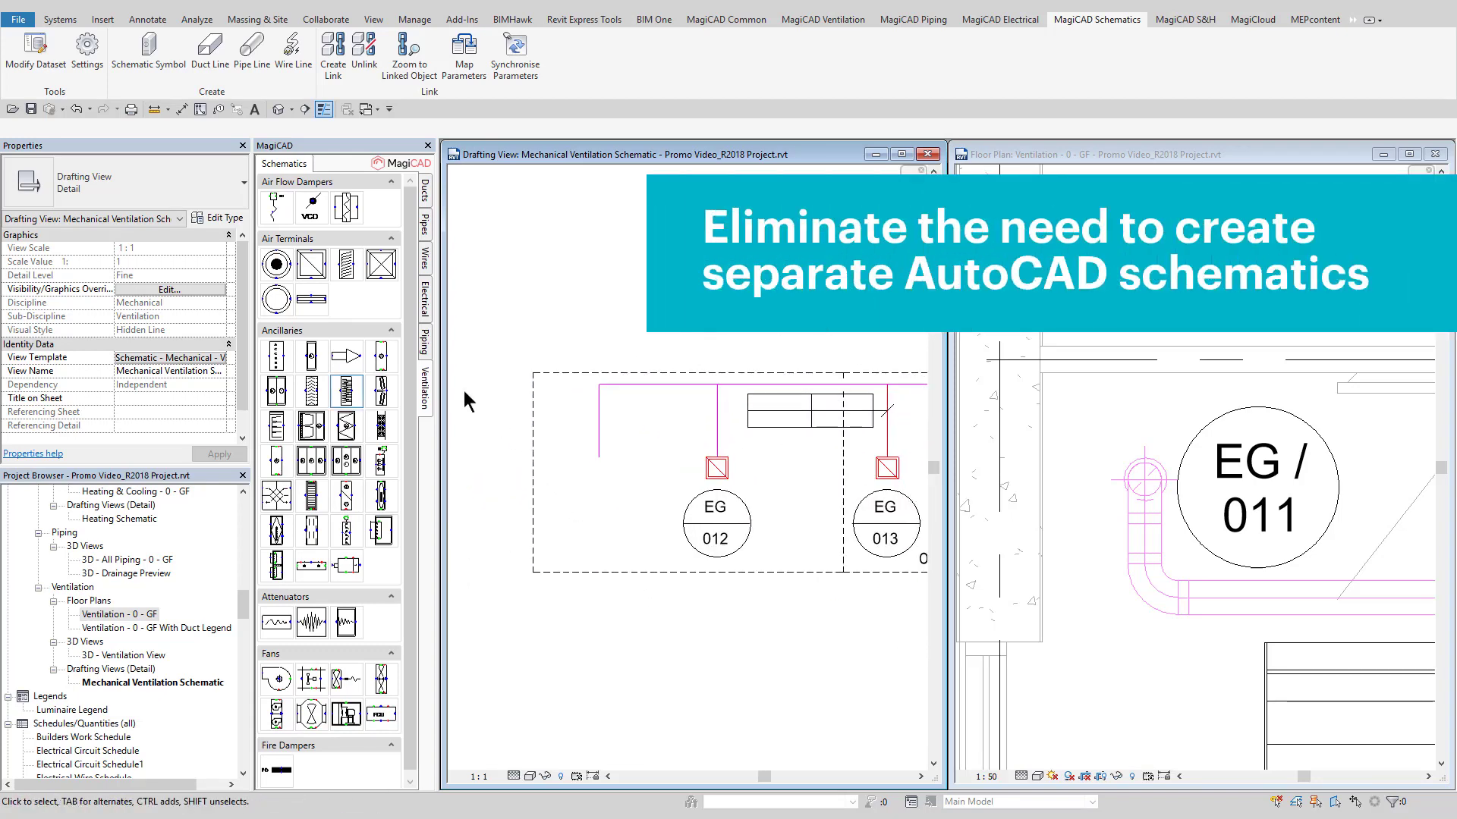
# Place a ceiling mounted extract grille at the open end of the schematic's extract duct line, inheriting the magiSystemCode value Return.
pyautogui.click(311, 264)
pyautogui.click(599, 467)
pyautogui.press('Escape')
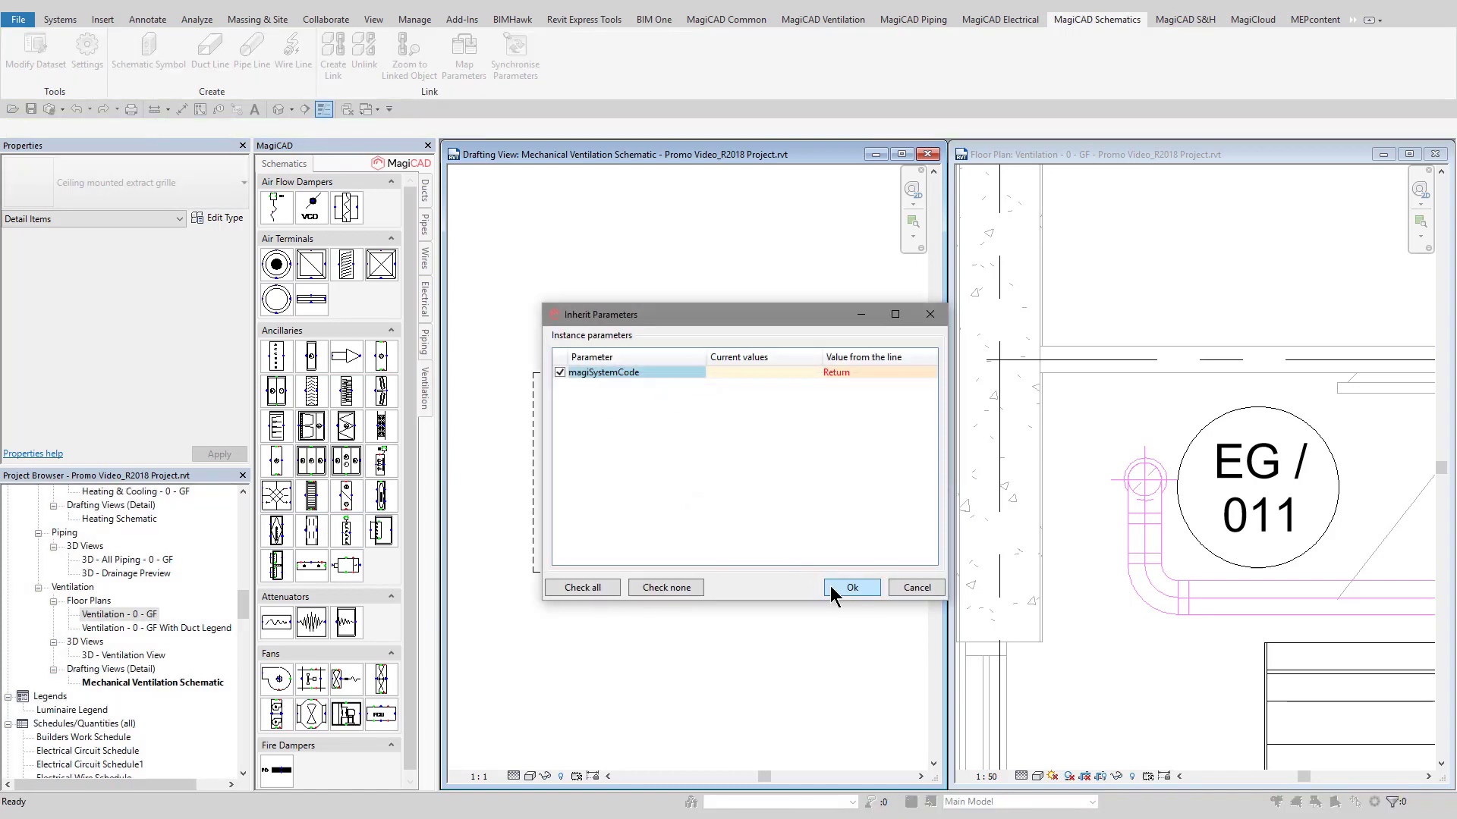
pyautogui.click(834, 588)
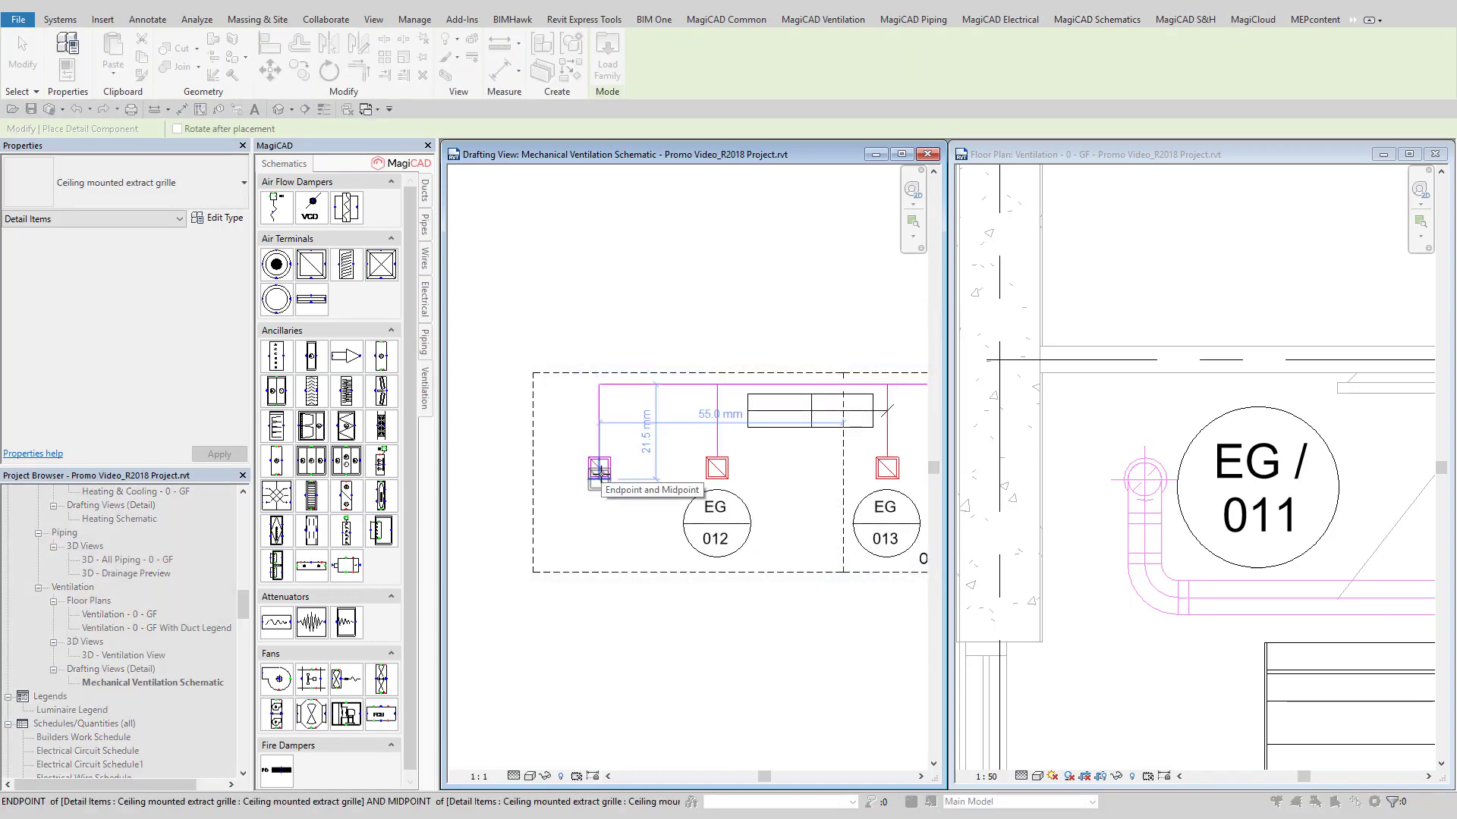
pyautogui.press('Escape')
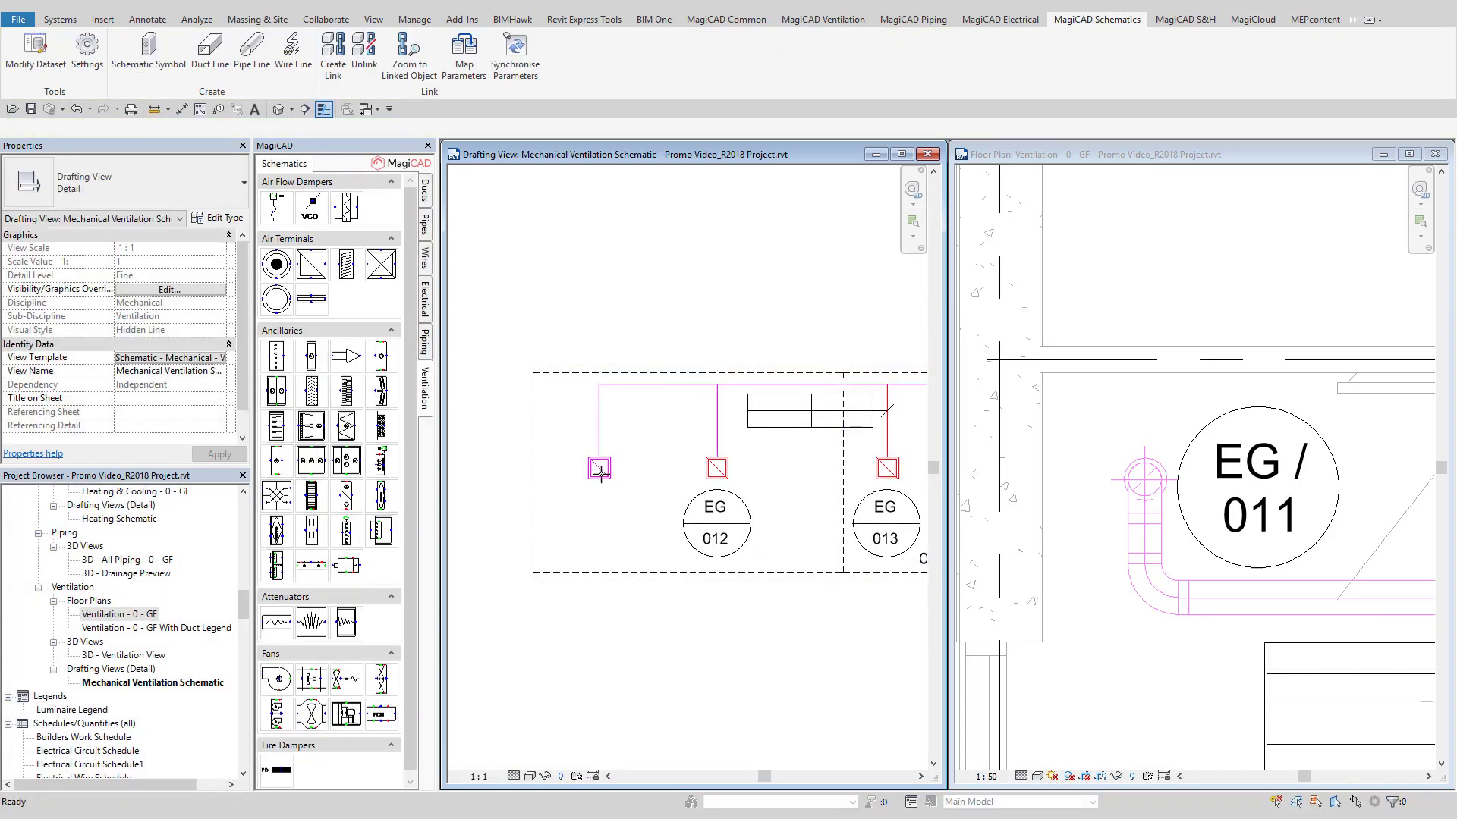
# Create a schematic link between the new extract grille and the KSO 125 extract air device beside tag EG / 011 in the floor plan.
pyautogui.click(333, 57)
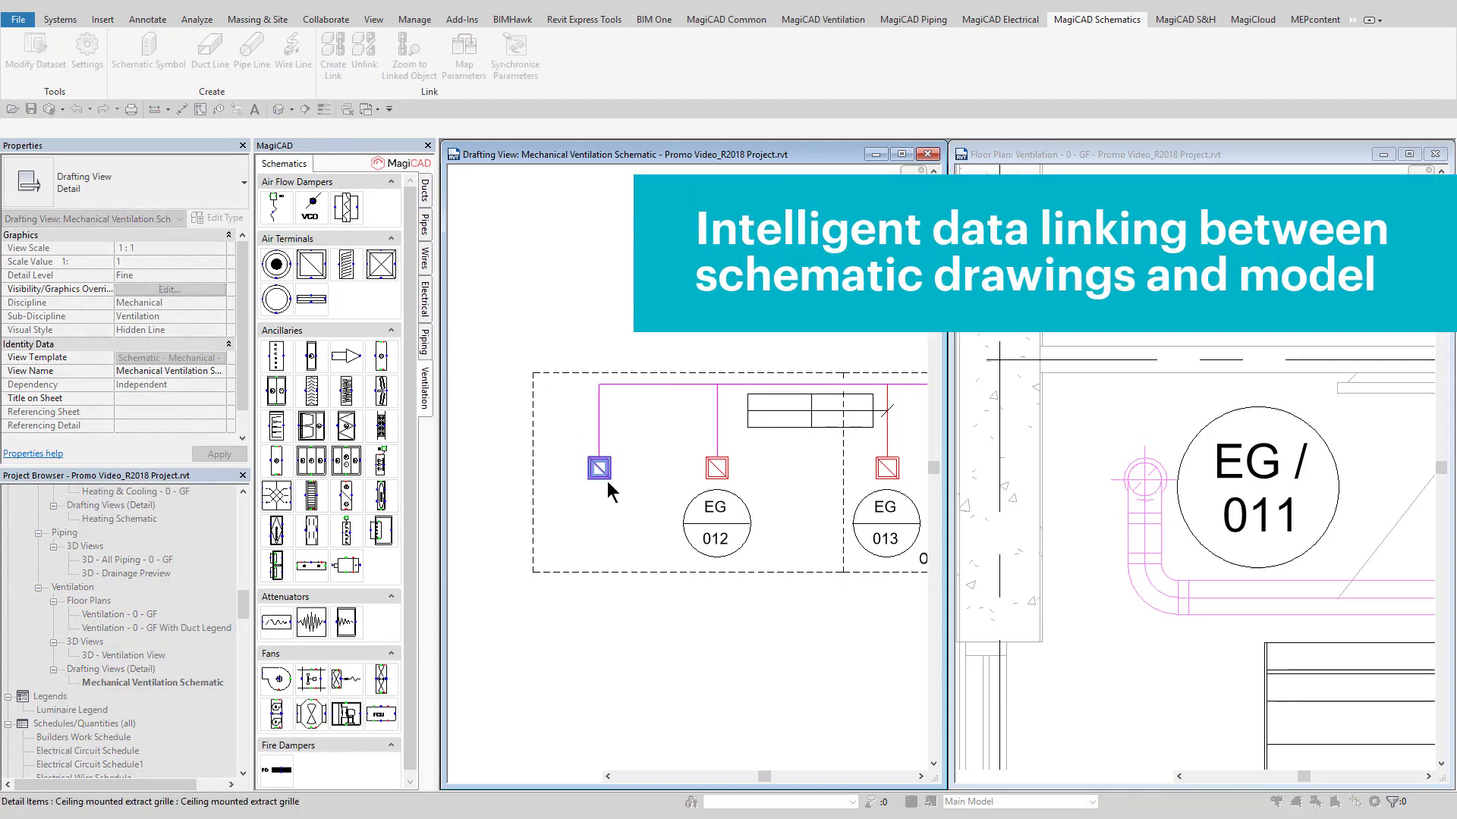
pyautogui.click(607, 481)
pyautogui.click(638, 464)
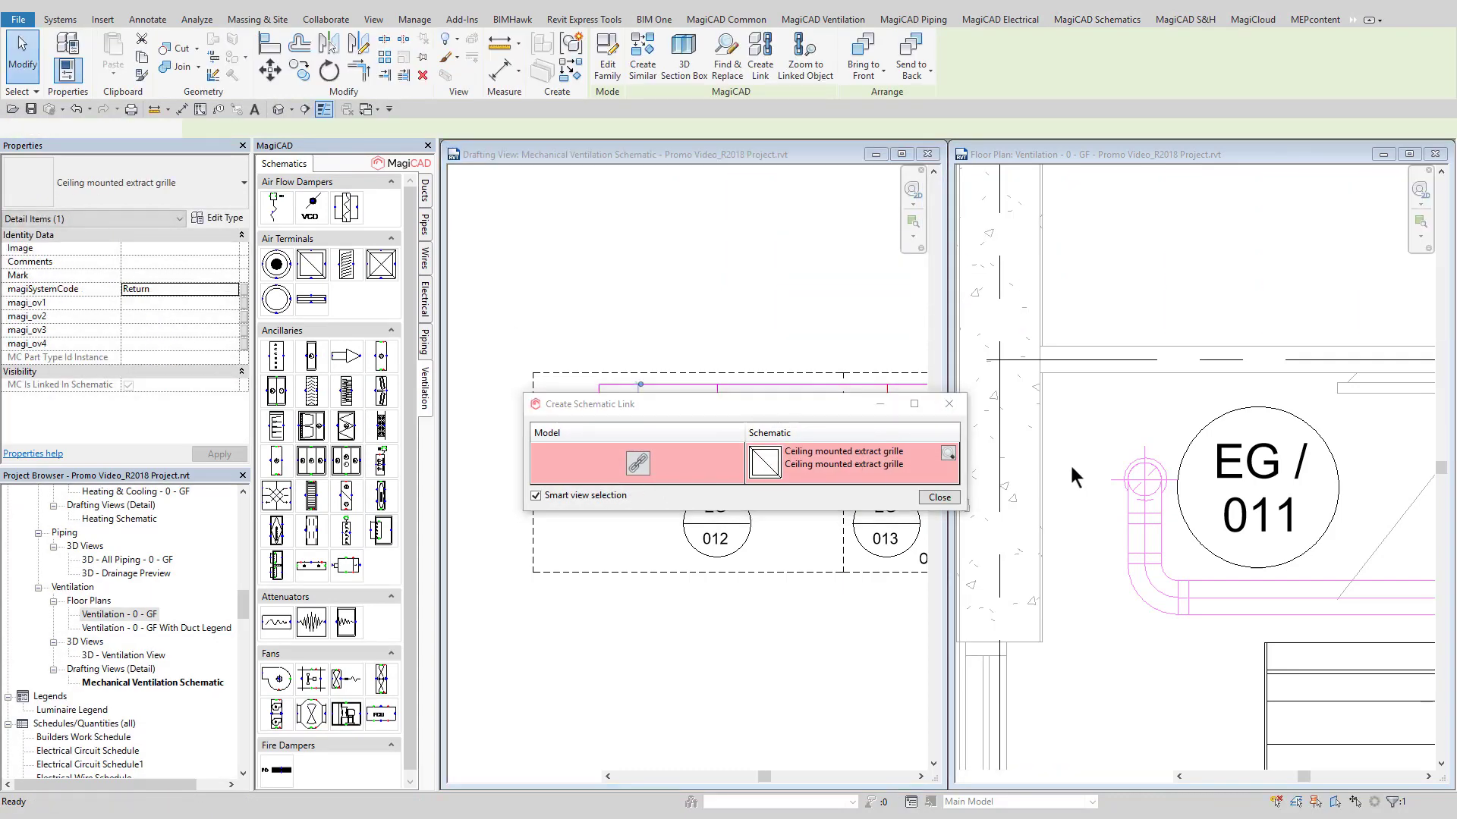
pyautogui.click(1128, 466)
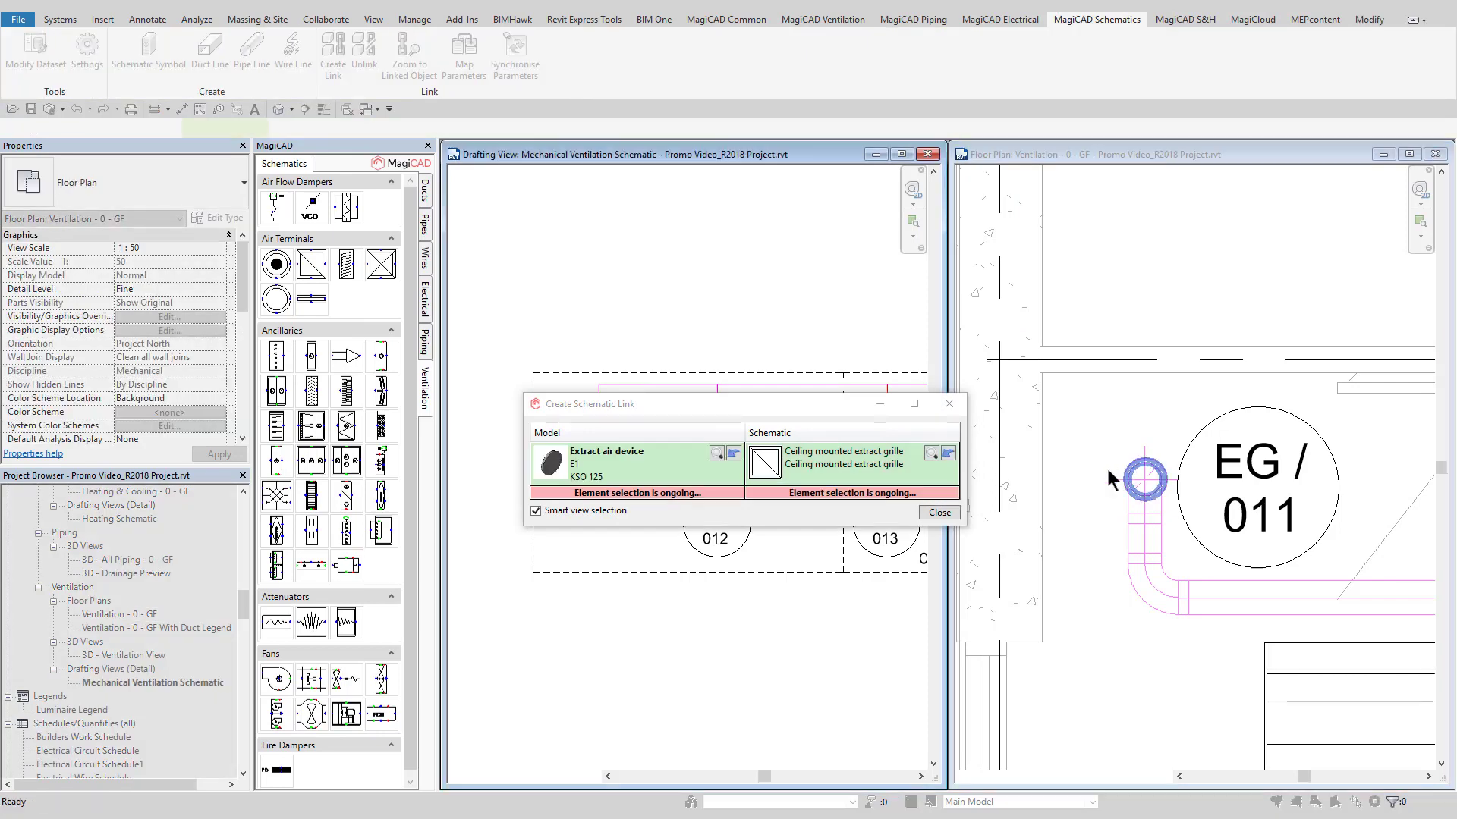
pyautogui.click(939, 512)
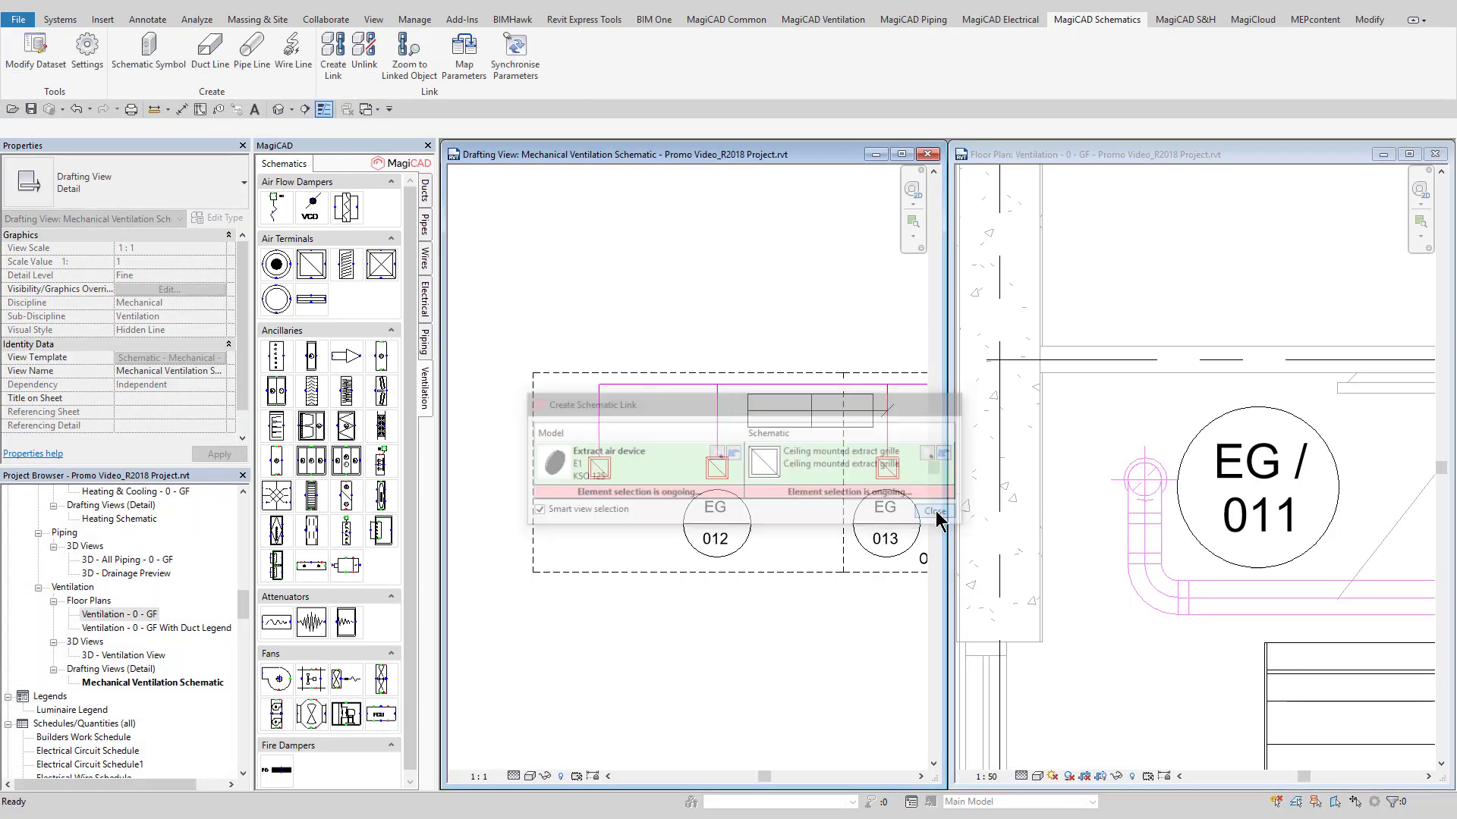
# Set the new schematic grille's magi_ov1 parameter to EG and its magi_ov3 parameter to 011.
pyautogui.click(599, 468)
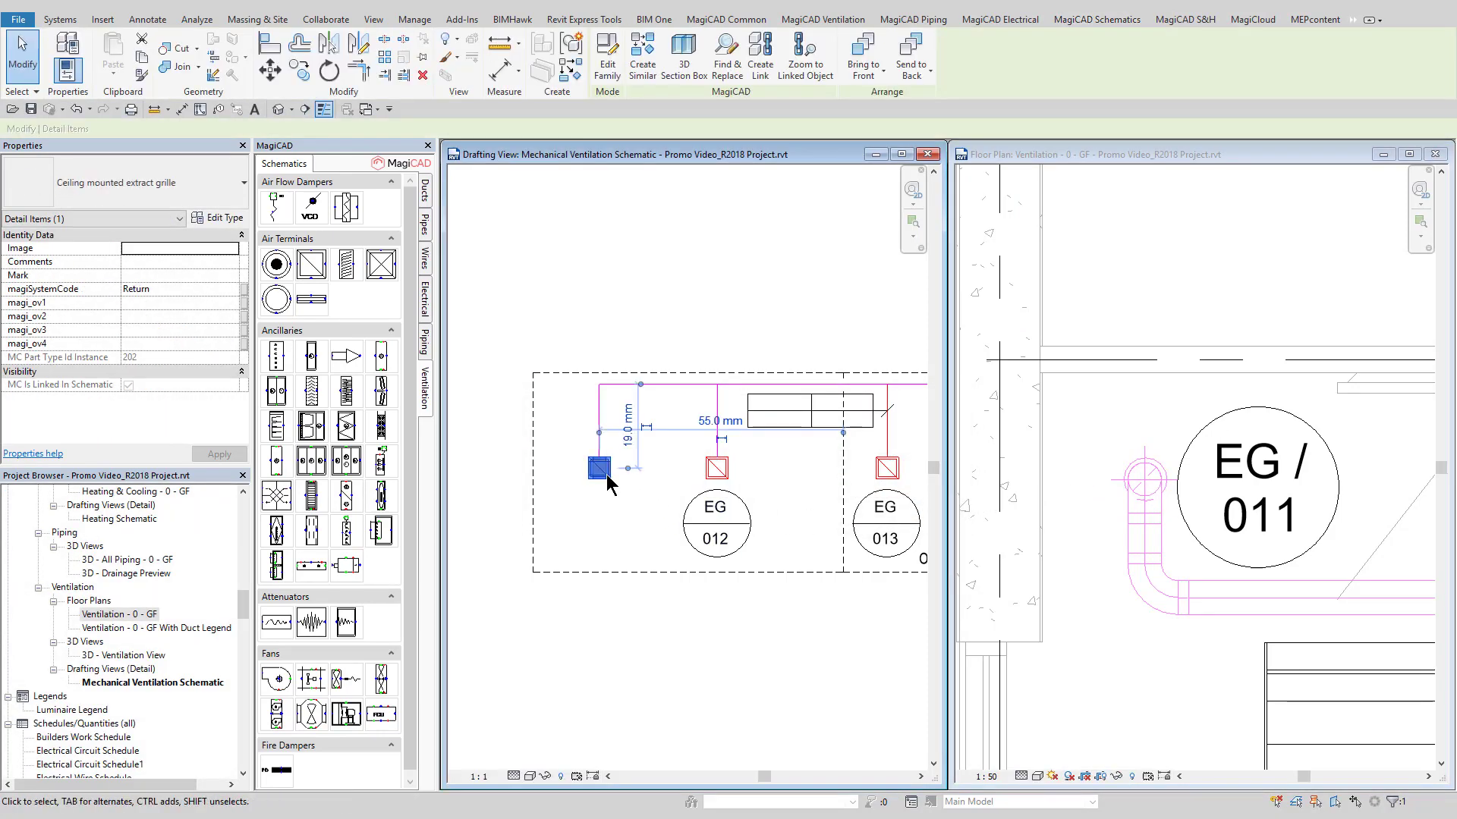
pyautogui.click(131, 303)
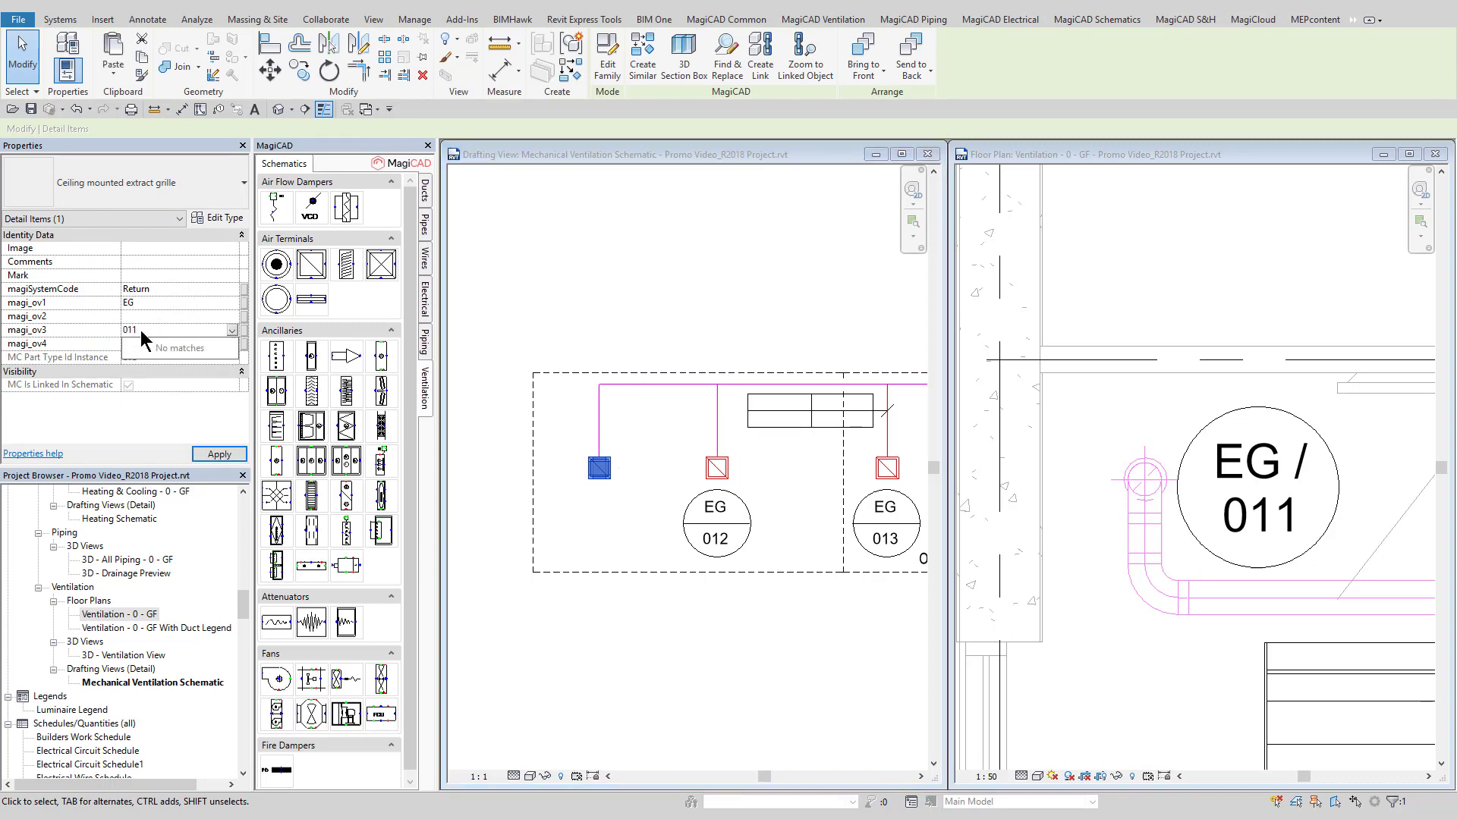
pyautogui.click(599, 638)
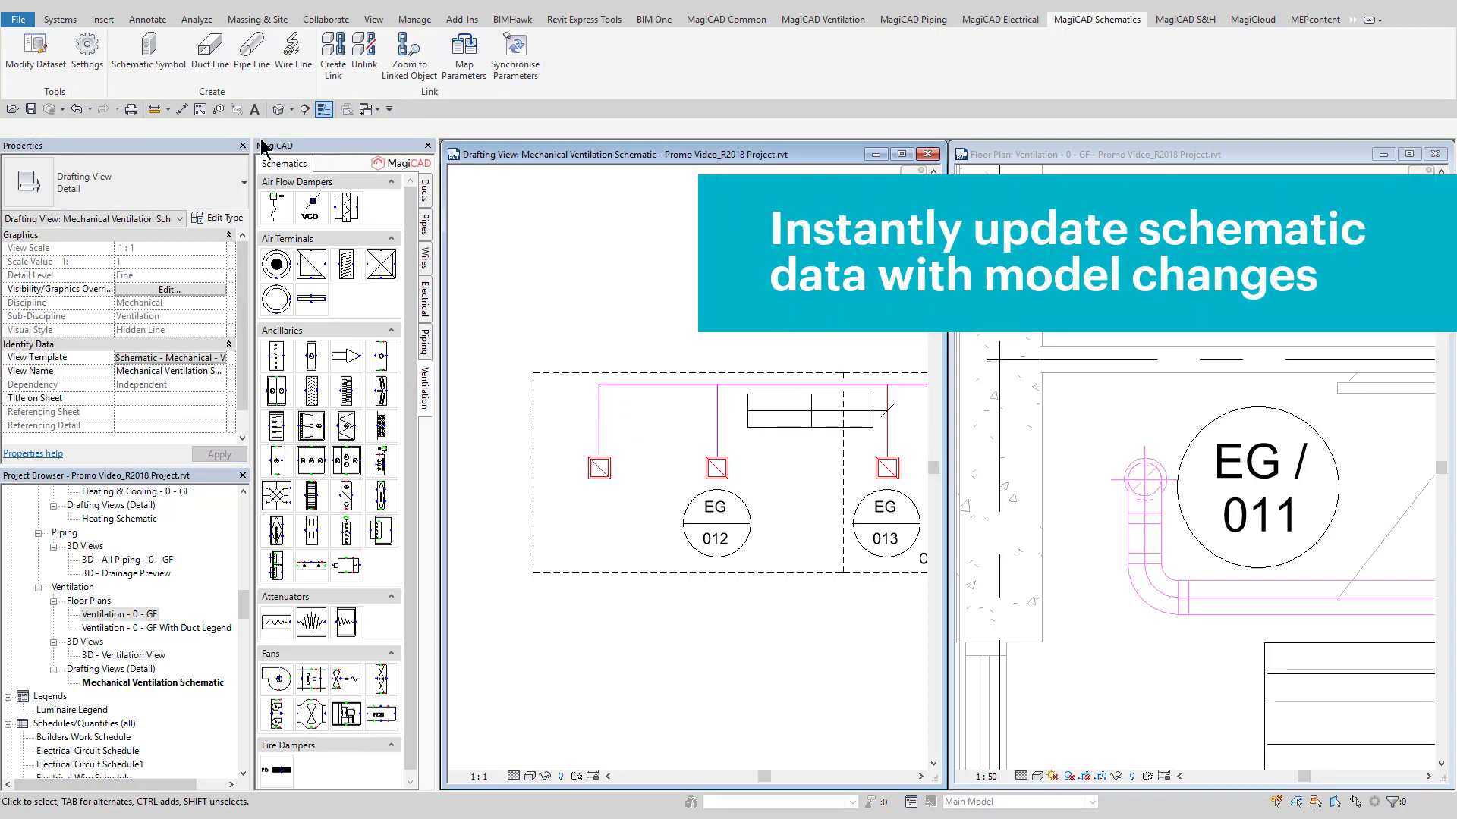
# Tag the new extract grille and position its tag below the symbol, in line with the neighbouring EG 012 tag.
pyautogui.click(215, 111)
pyautogui.click(599, 468)
pyautogui.moveTo(637, 546); pyautogui.dragTo(596, 559)
pyautogui.press('Escape')
pyautogui.press('Escape')
# Synchronise parameters between schematic and model for the current view and accept the changes in the report.
pyautogui.click(501, 77)
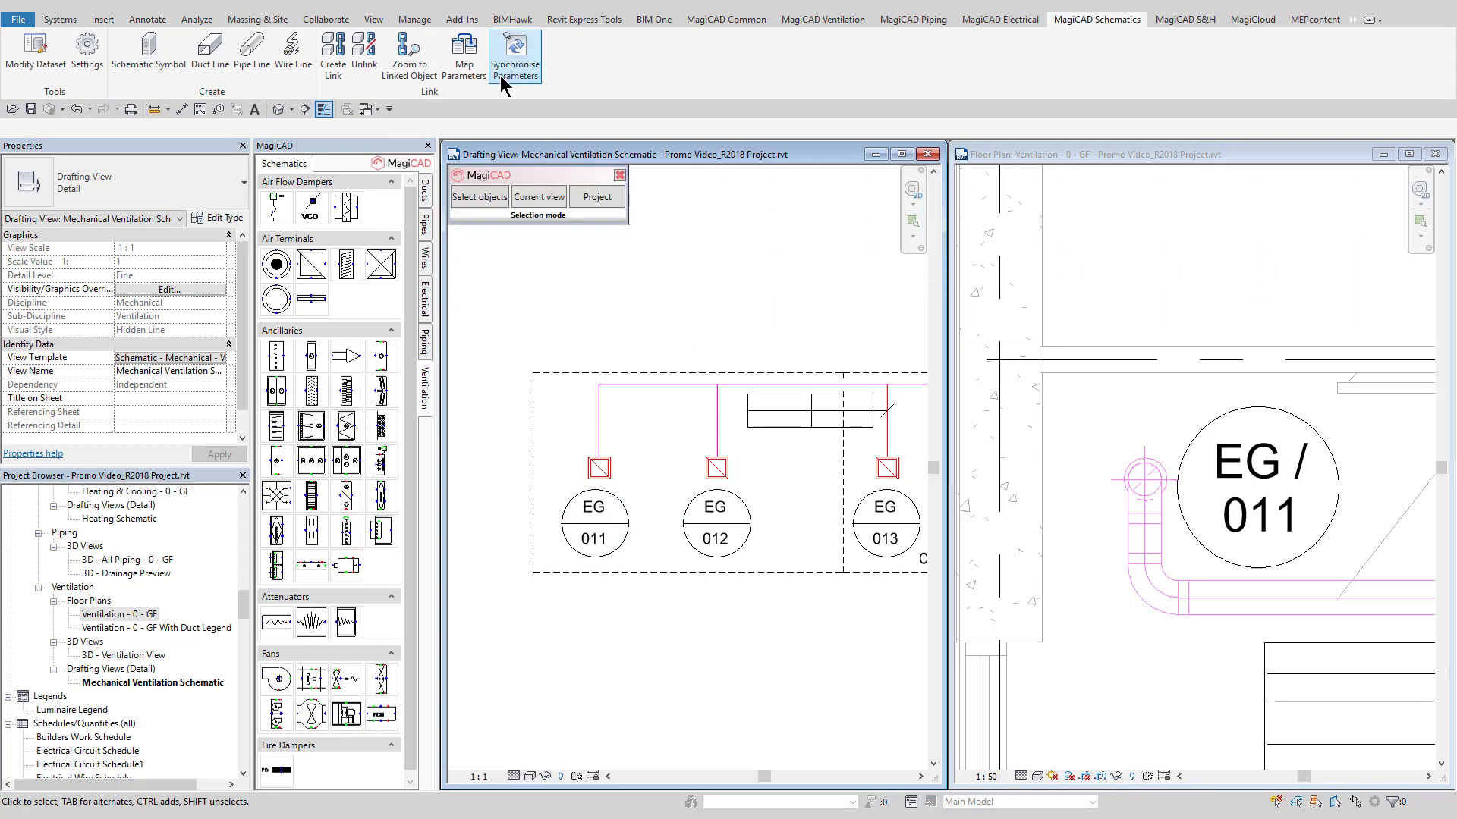
pyautogui.click(536, 198)
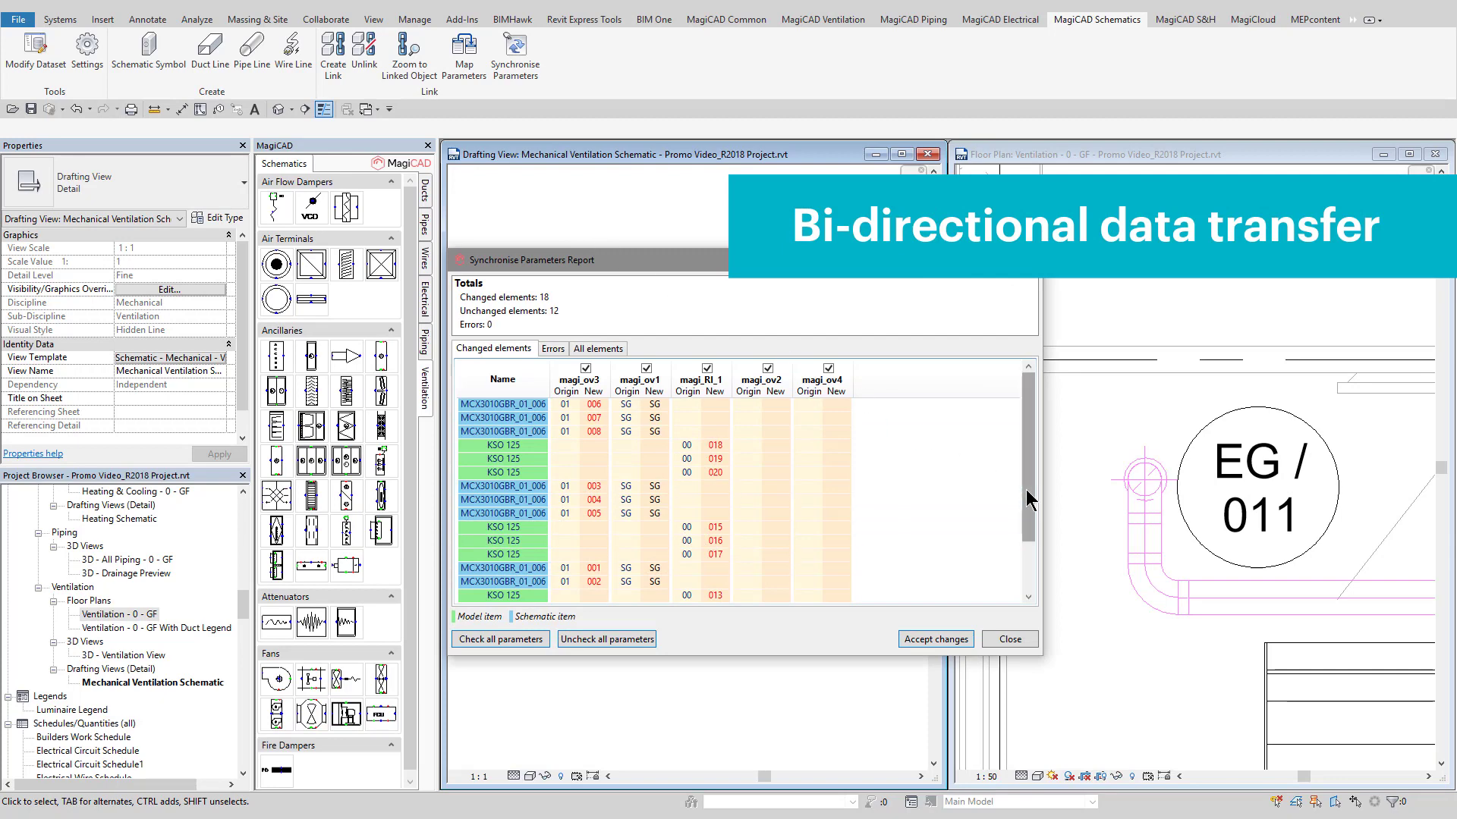
pyautogui.scroll(-3, 1026, 491)
pyautogui.click(935, 639)
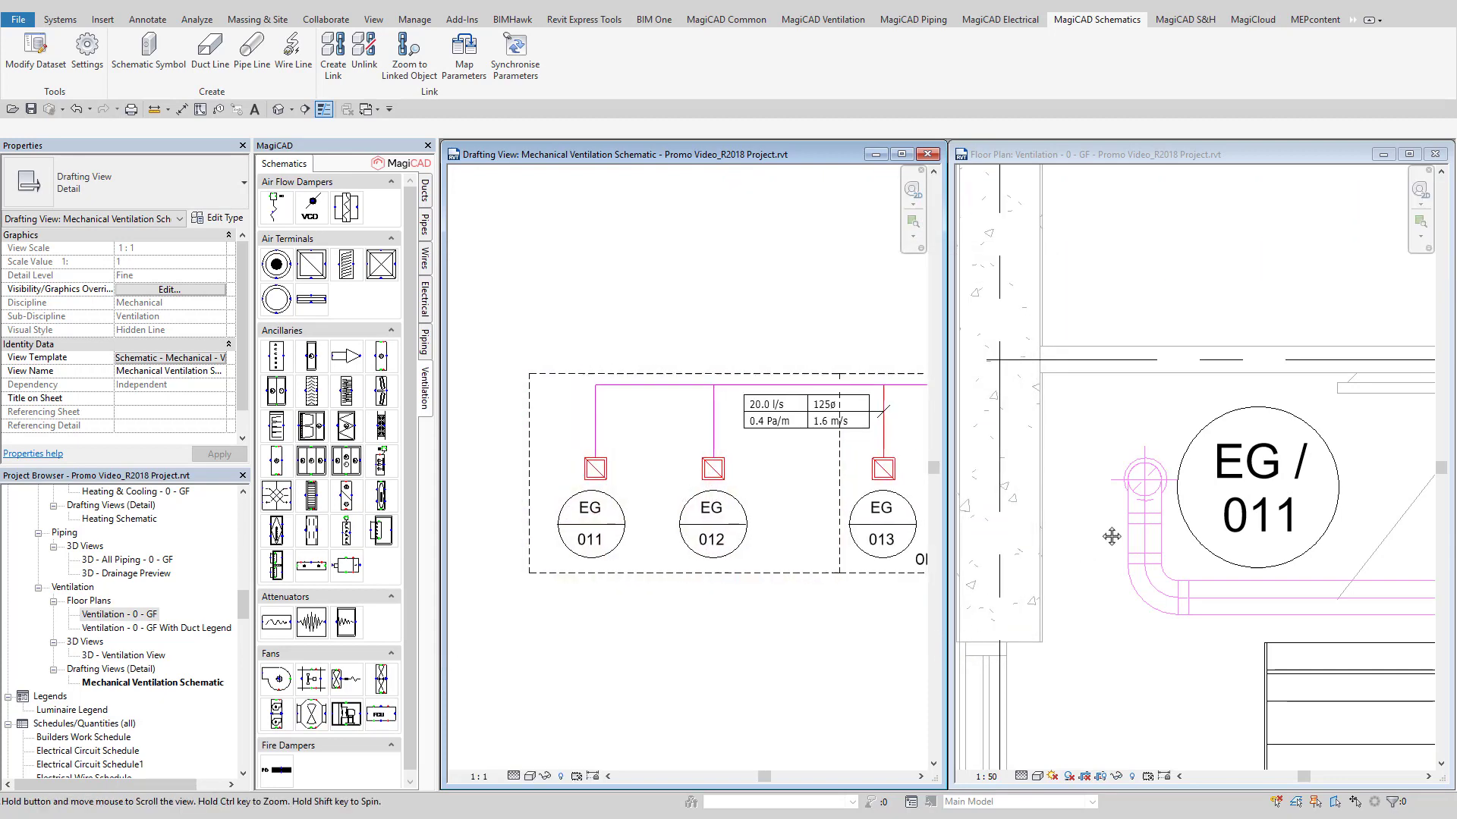
# Compare the duct size and air terminal tags in the ventilation schematic with those in the floor plan around the ground floor offices.
pyautogui.moveTo(1117, 533); pyautogui.dragTo(1091, 538, button='middle')
pyautogui.click(1112, 516)
pyautogui.scroll(-5, 1112, 518)
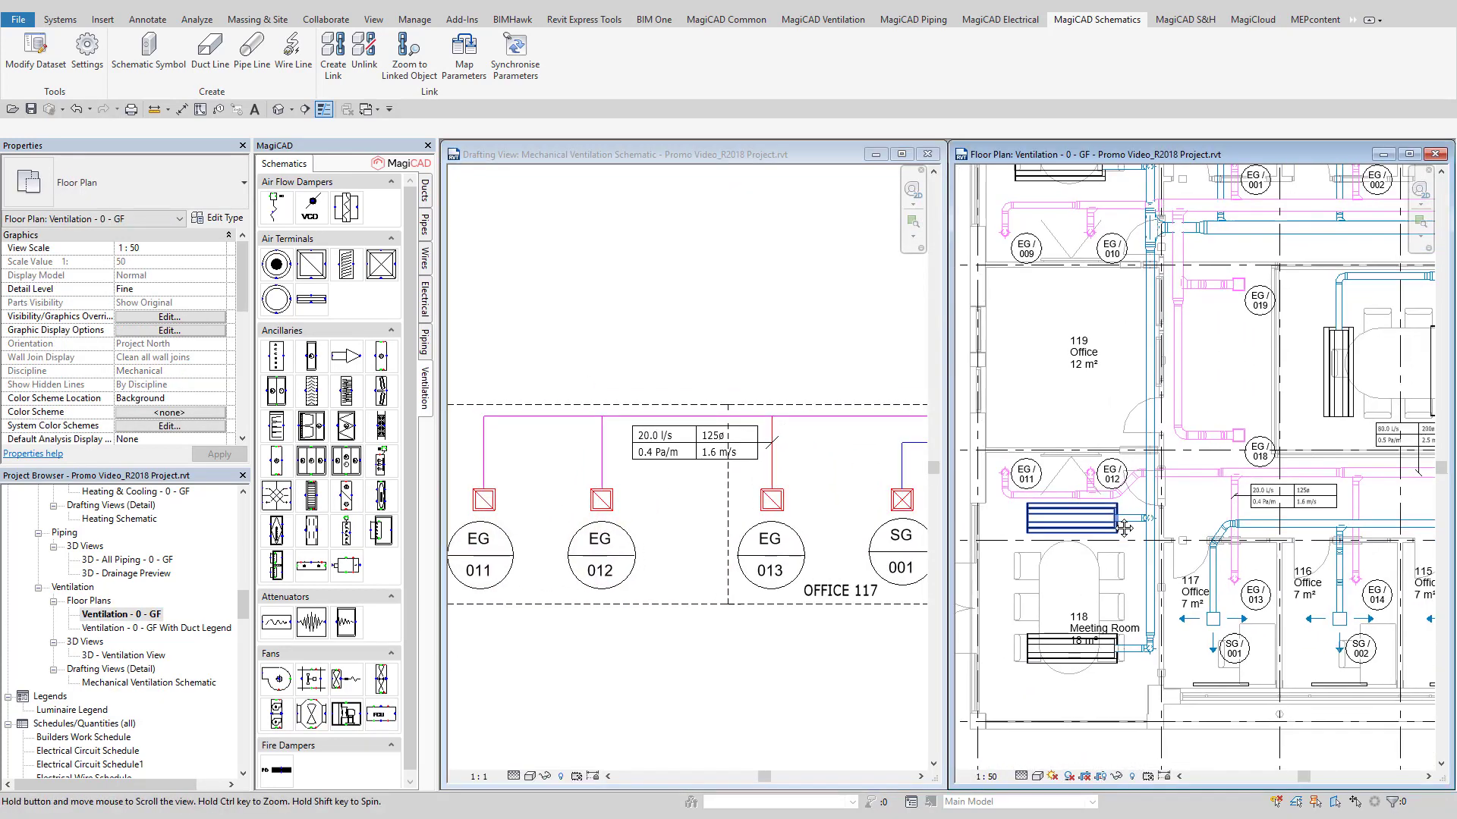
pyautogui.moveTo(1266, 589); pyautogui.dragTo(1123, 528, button='middle')
pyautogui.scroll(5, 1124, 529)
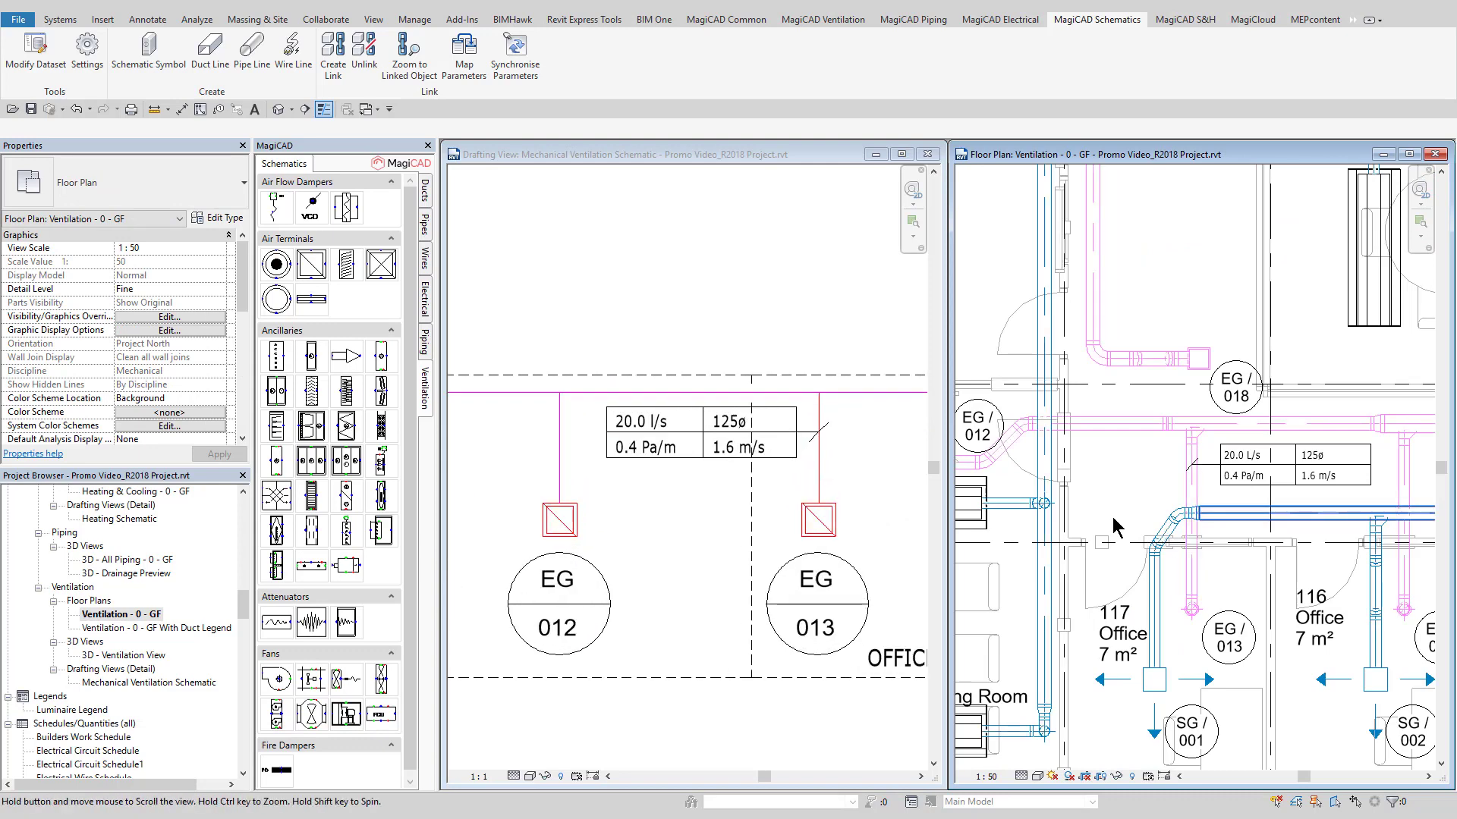
pyautogui.scroll(2, 1112, 517)
pyautogui.scroll(-2, 1112, 516)
pyautogui.scroll(-3, 687, 526)
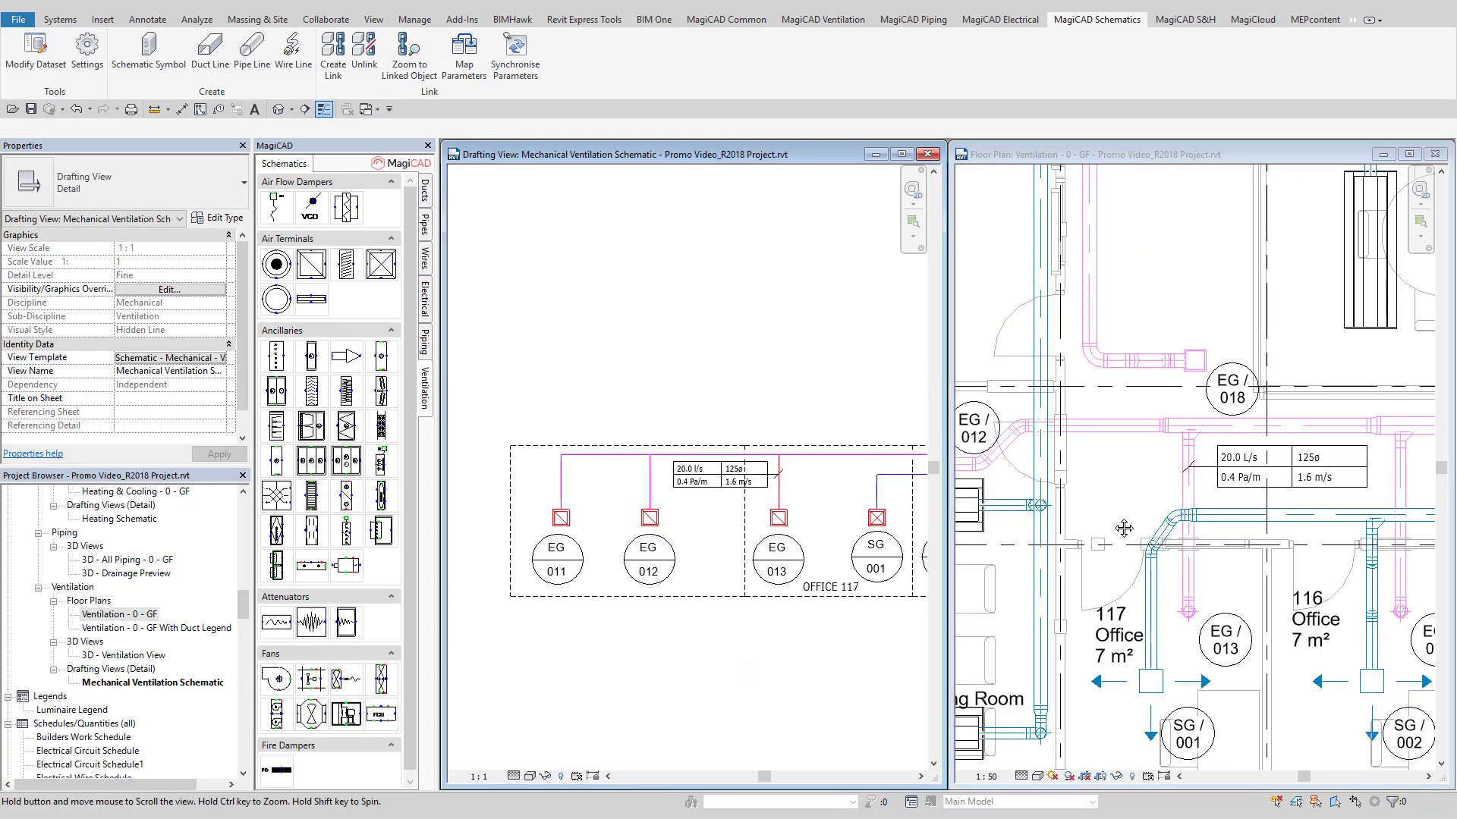
pyautogui.scroll(-1, 463, 525)
pyautogui.click(1113, 517)
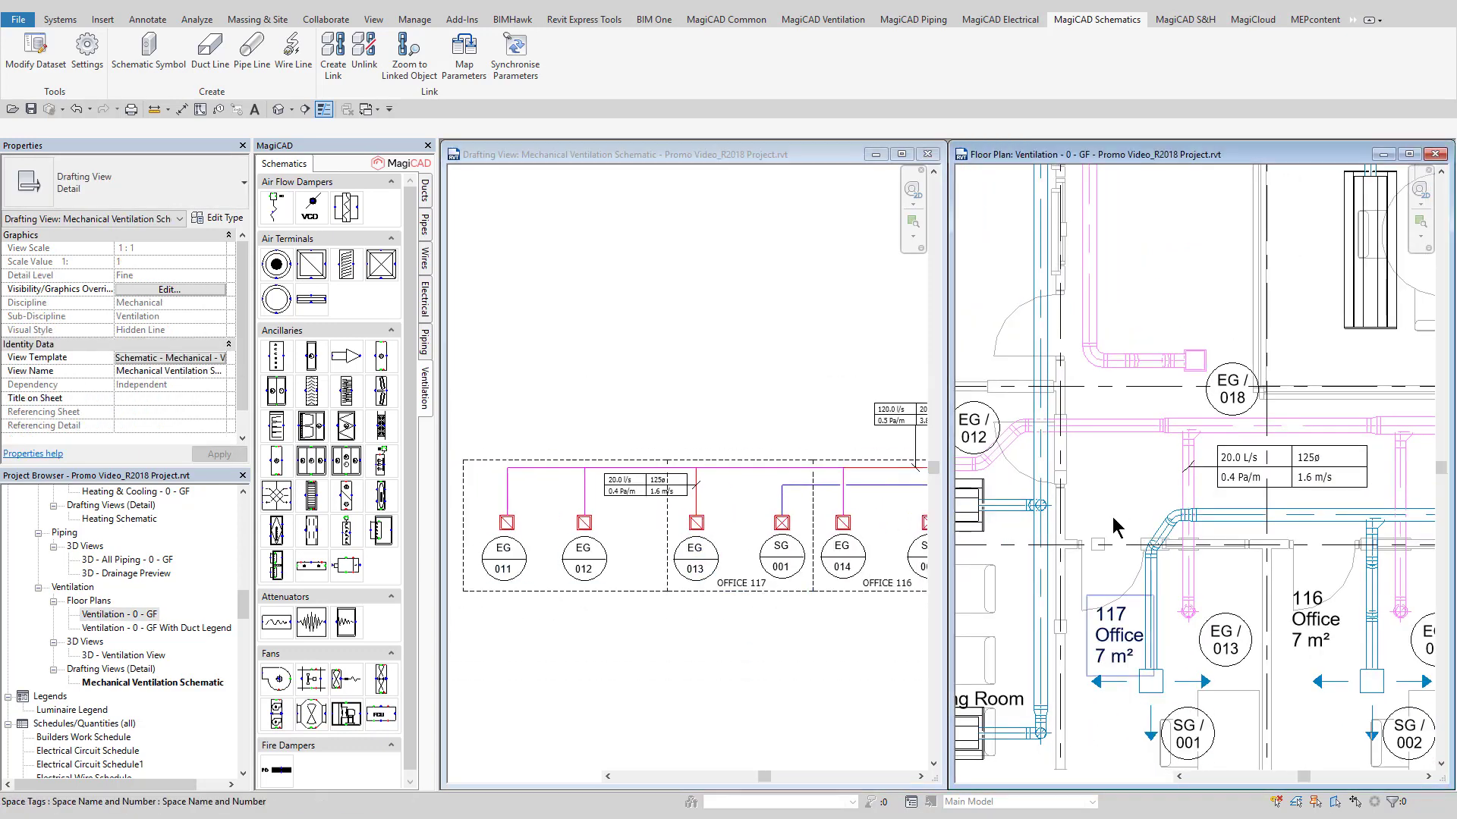
pyautogui.scroll(-2, 1112, 516)
pyautogui.scroll(1, 1112, 517)
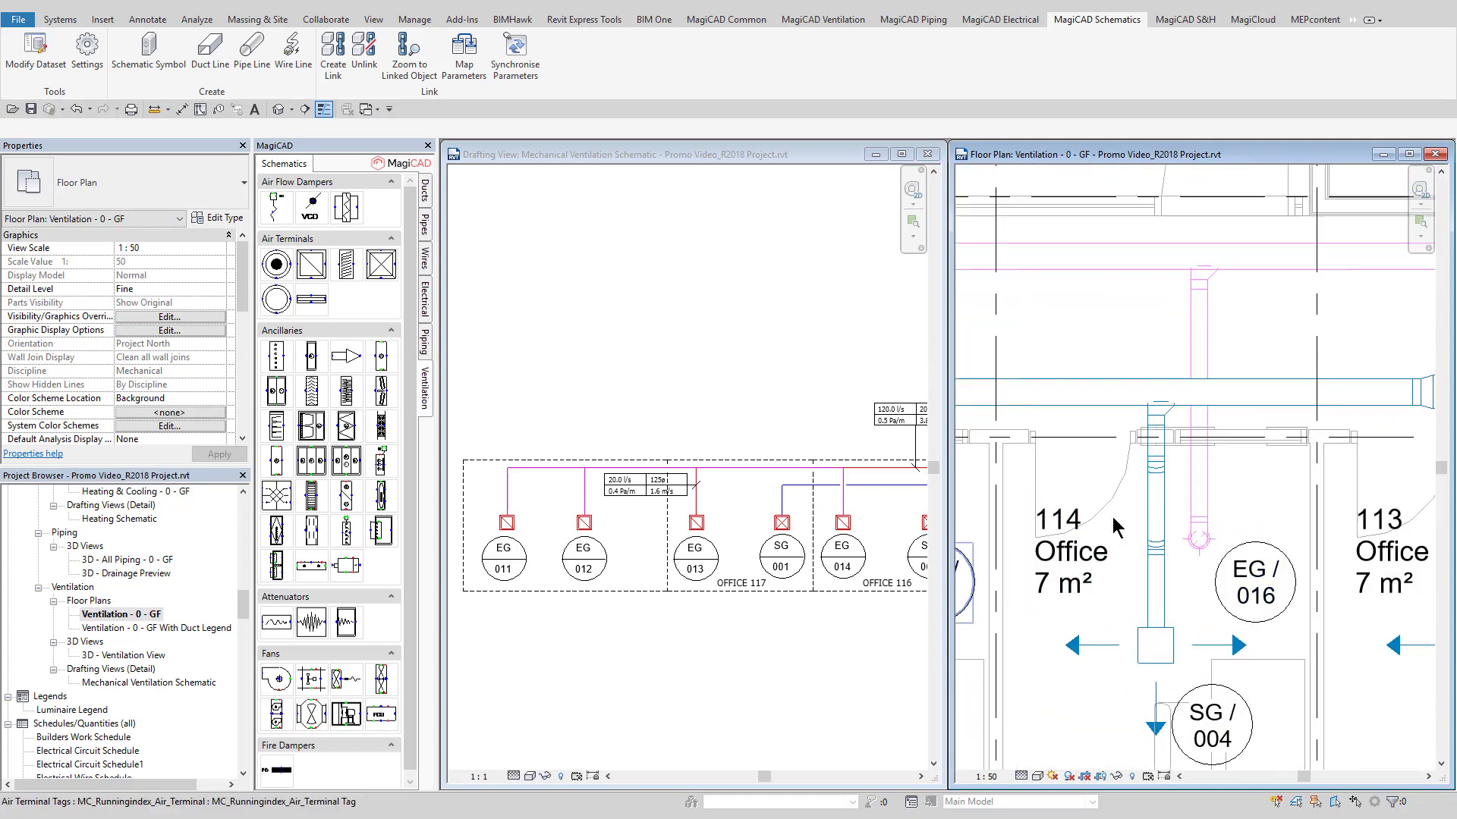